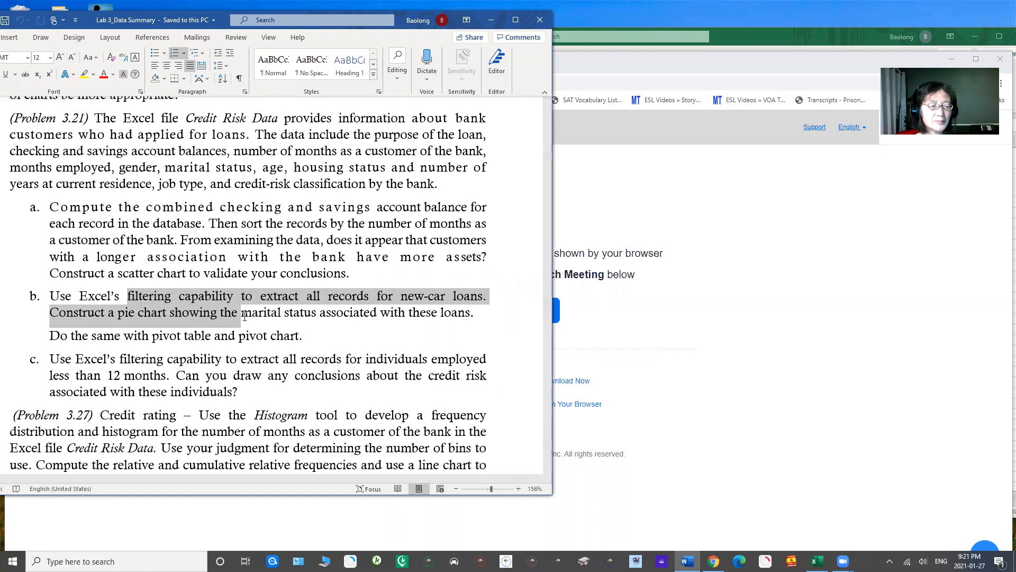
Step: Highlight the part b instructions on the marital-status pie chart for new-car loans and the pivot table and pivot chart
{"action": "left_click_drag", "start_coordinate": [244, 316], "coordinate": [398, 323]}
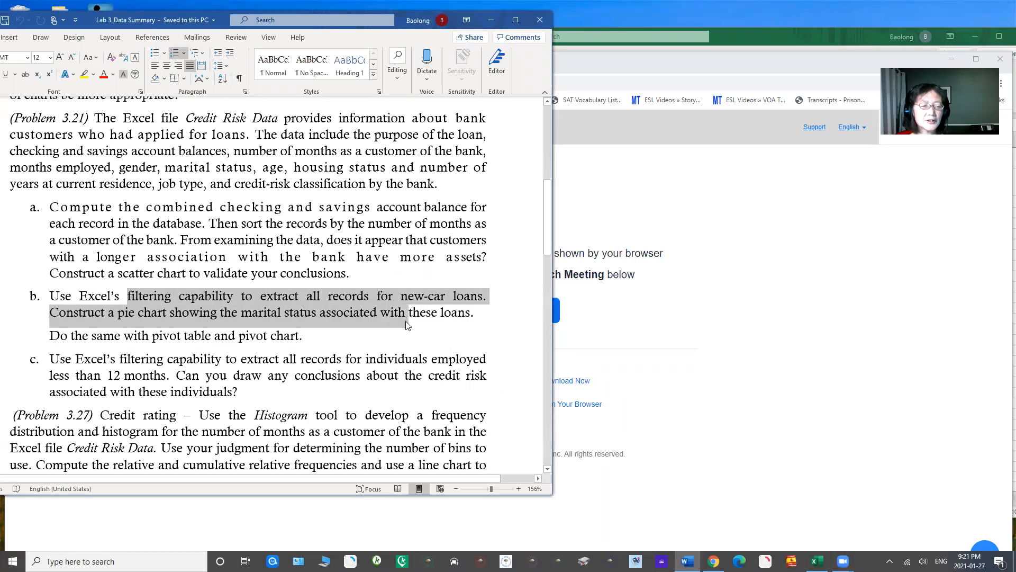
{"action": "left_click_drag", "start_coordinate": [93, 338], "coordinate": [297, 346]}
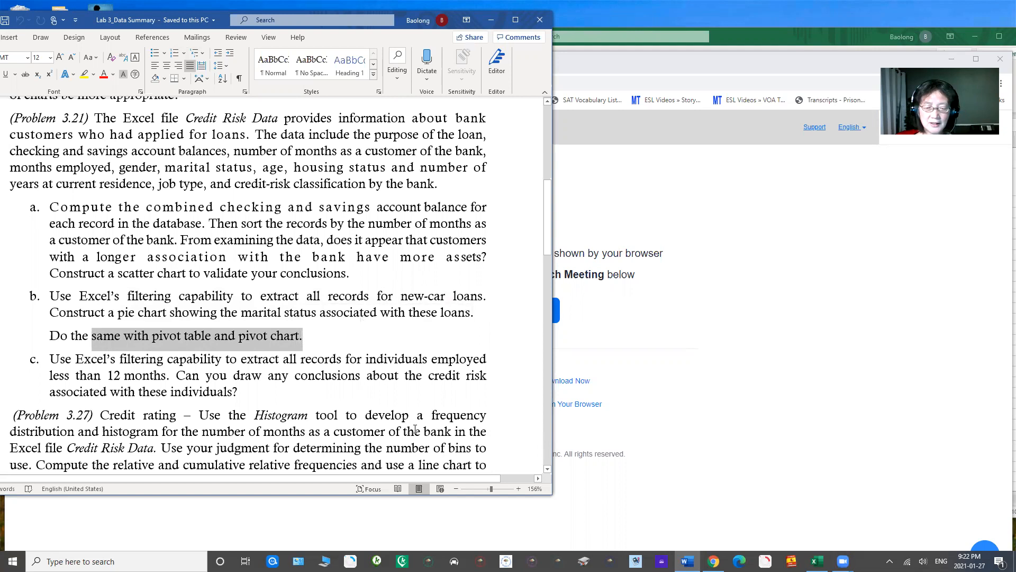
Step: Switch to the Excel workbook and filter the Loan Purpose column to show only New Car records
{"action": "left_click", "coordinate": [769, 44]}
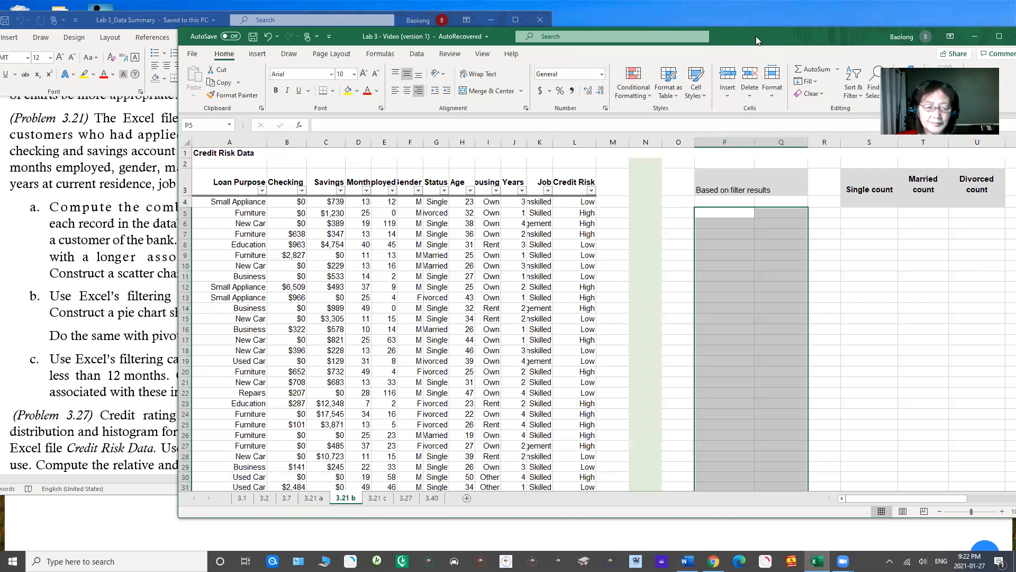
{"action": "left_click_drag", "start_coordinate": [757, 41], "coordinate": [654, 39]}
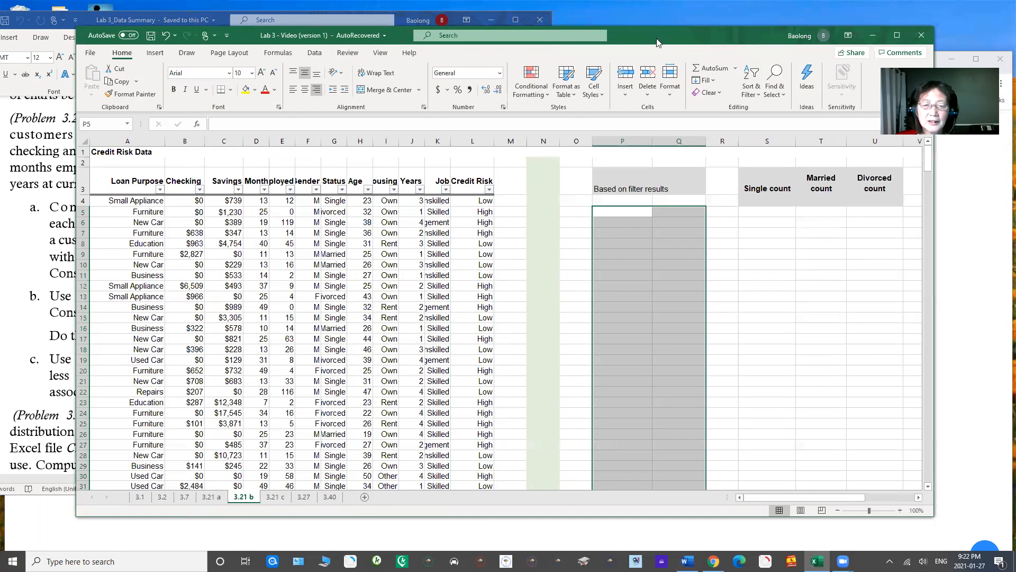
{"action": "left_click", "coordinate": [159, 190]}
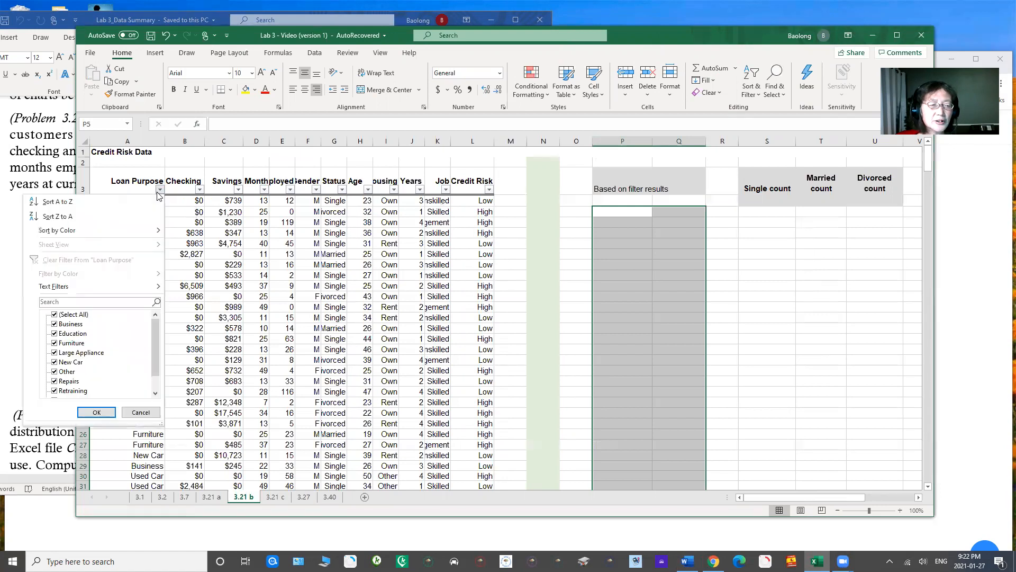
{"action": "left_click", "coordinate": [54, 315]}
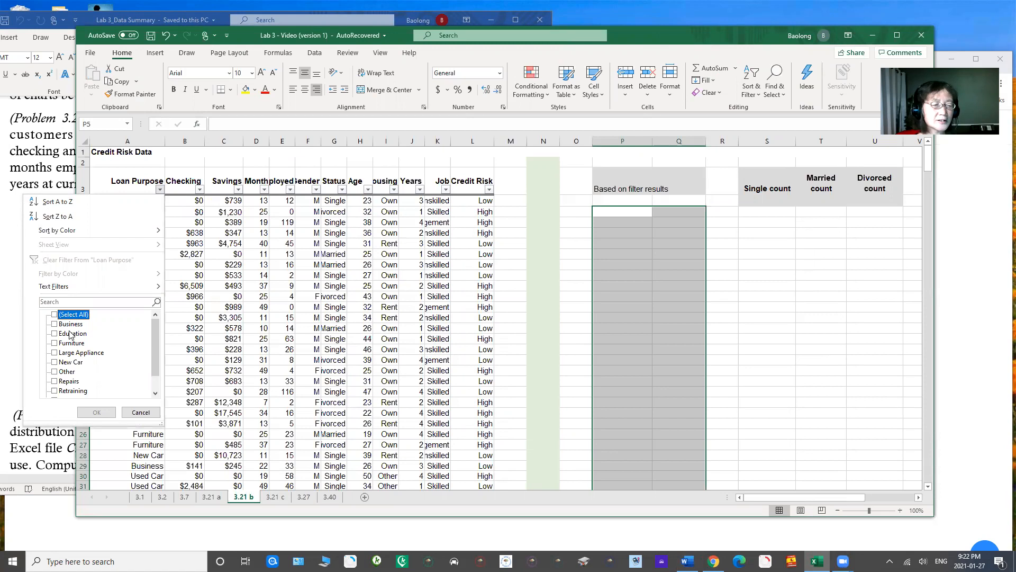
{"action": "left_click", "coordinate": [55, 362]}
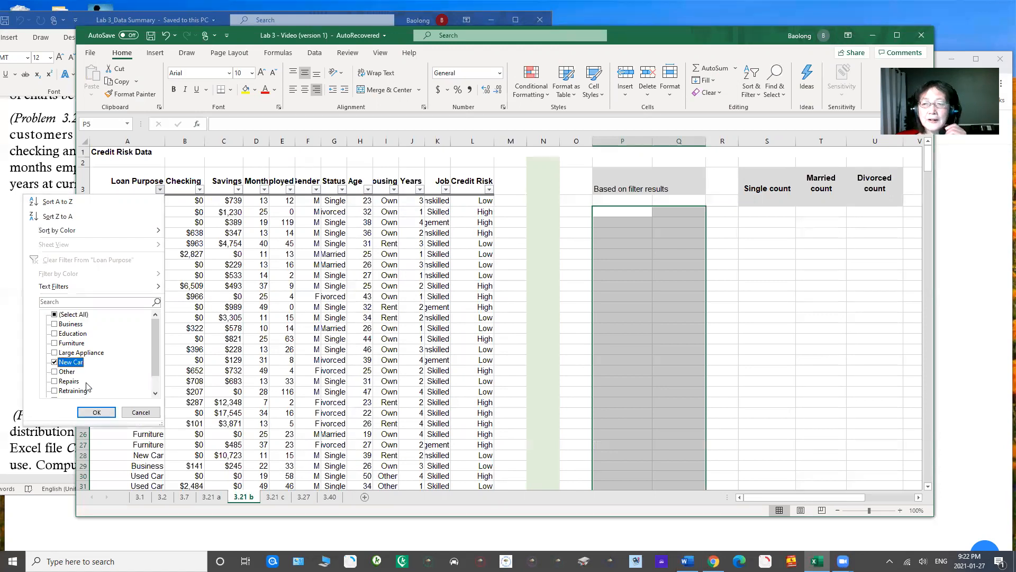
{"action": "left_click", "coordinate": [97, 413]}
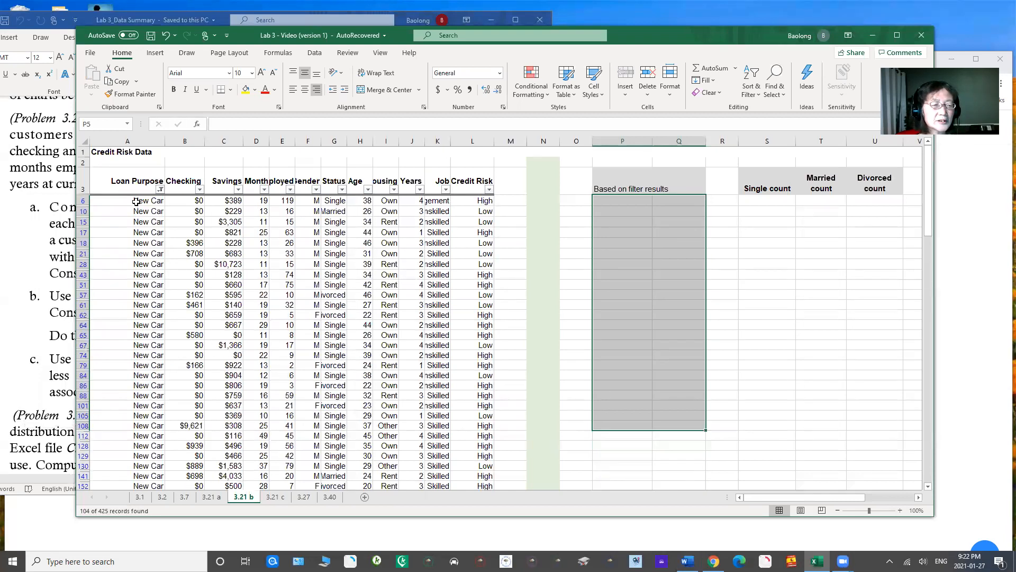
Step: Copy the filtered New Car entries from the Loan Purpose column into column P starting at cell P6
{"action": "left_click_drag", "start_coordinate": [136, 200], "coordinate": [157, 457]}
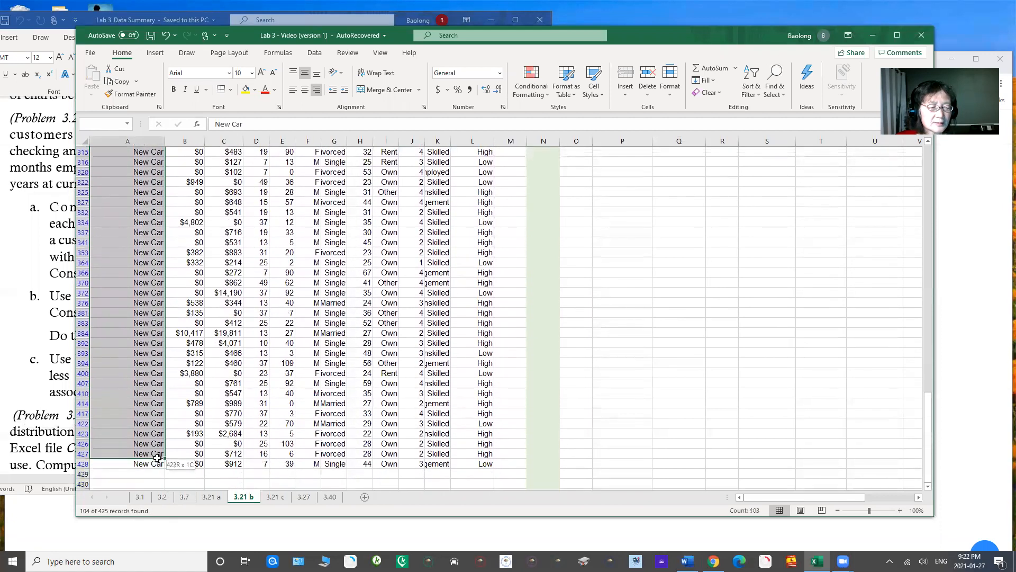
{"action": "key", "text": "ctrl+c"}
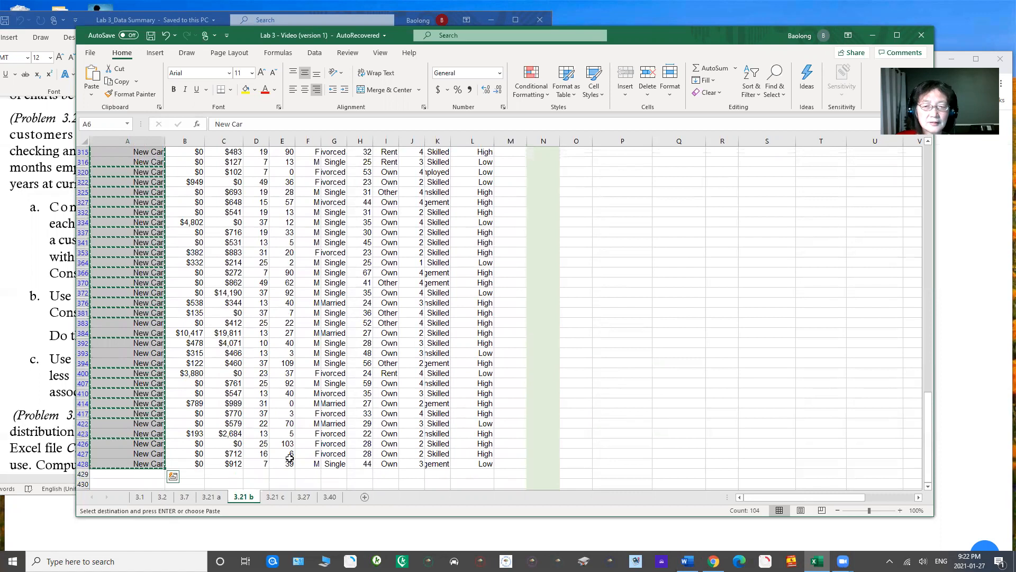
{"action": "left_click_drag", "start_coordinate": [926, 439], "coordinate": [927, 180]}
{"action": "left_click", "coordinate": [616, 200]}
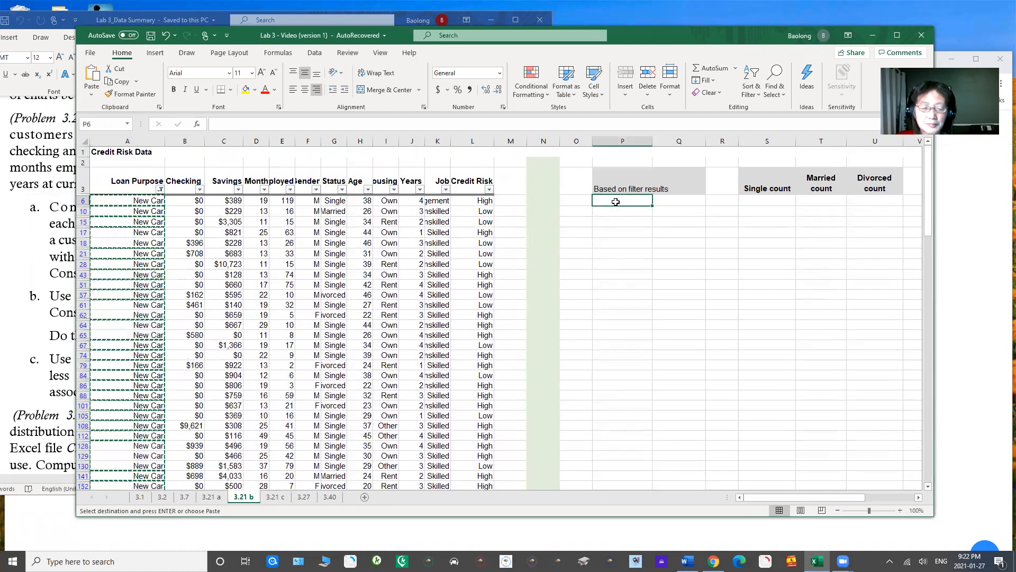
{"action": "key", "text": "ctrl+v"}
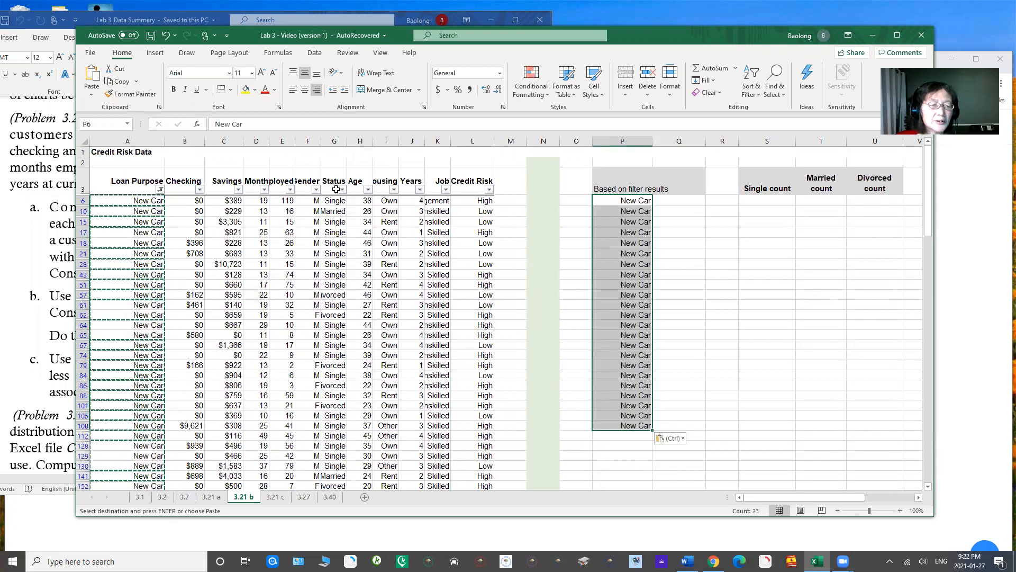
Step: Copy the filtered marital Status entries from column G down to row 428 into column Q starting at cell Q6
{"action": "left_click_drag", "start_coordinate": [314, 201], "coordinate": [332, 446]}
{"action": "left_click_drag", "start_coordinate": [342, 491], "coordinate": [333, 460]}
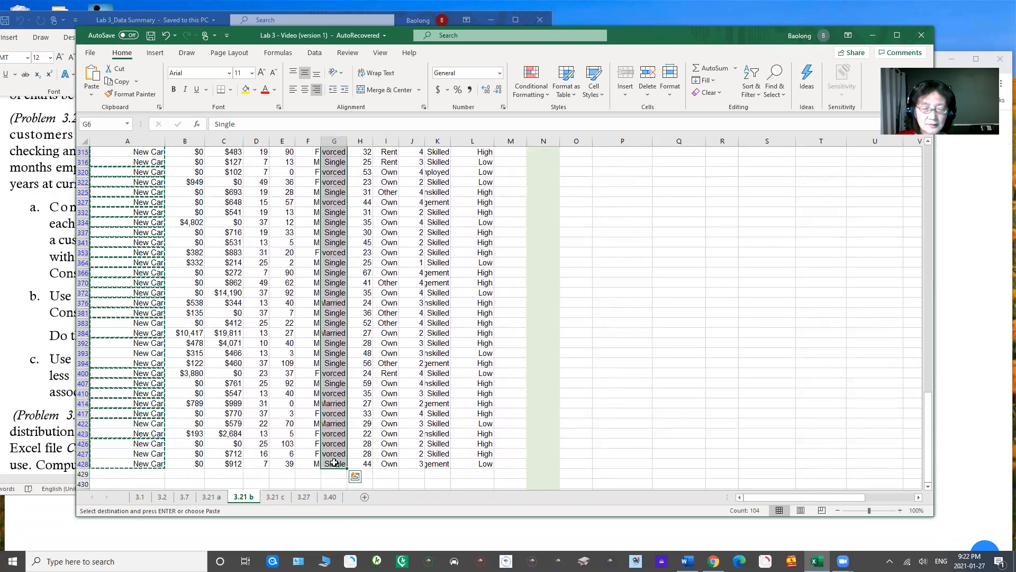
{"action": "left_click_drag", "start_coordinate": [930, 431], "coordinate": [931, 185]}
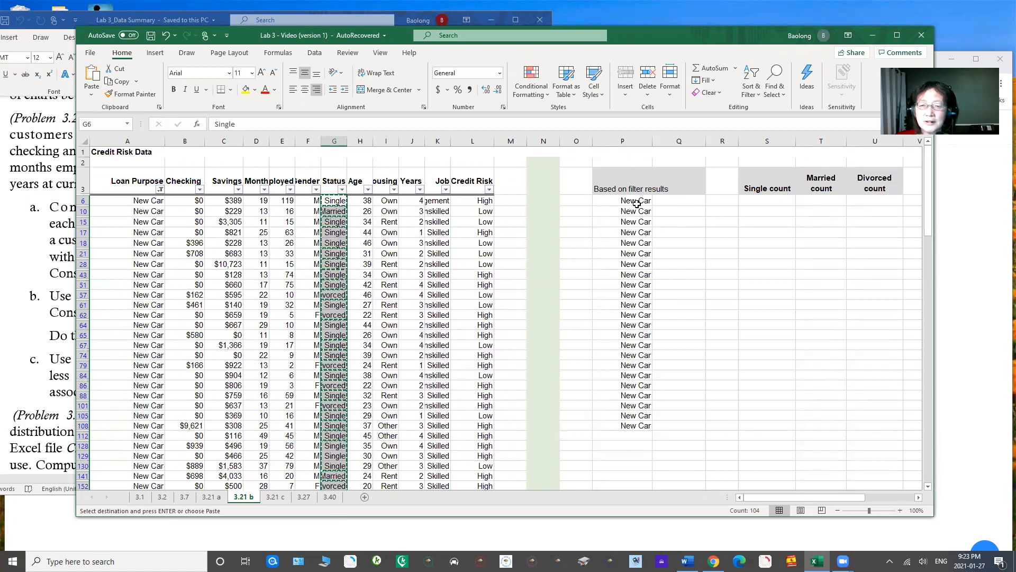
{"action": "left_click", "coordinate": [674, 202]}
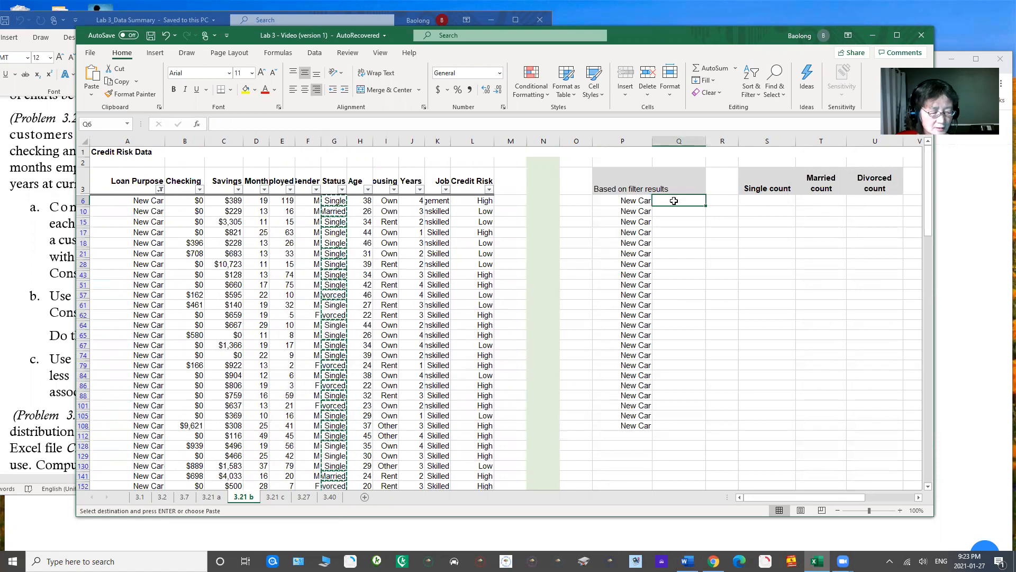
{"action": "type", "text": "Single Single Divorced Divorced Single Single Single Divorced Single Divorced Single Divorced Single Divorced Single Single Single Single Single Divorced Single Married Divorced"}
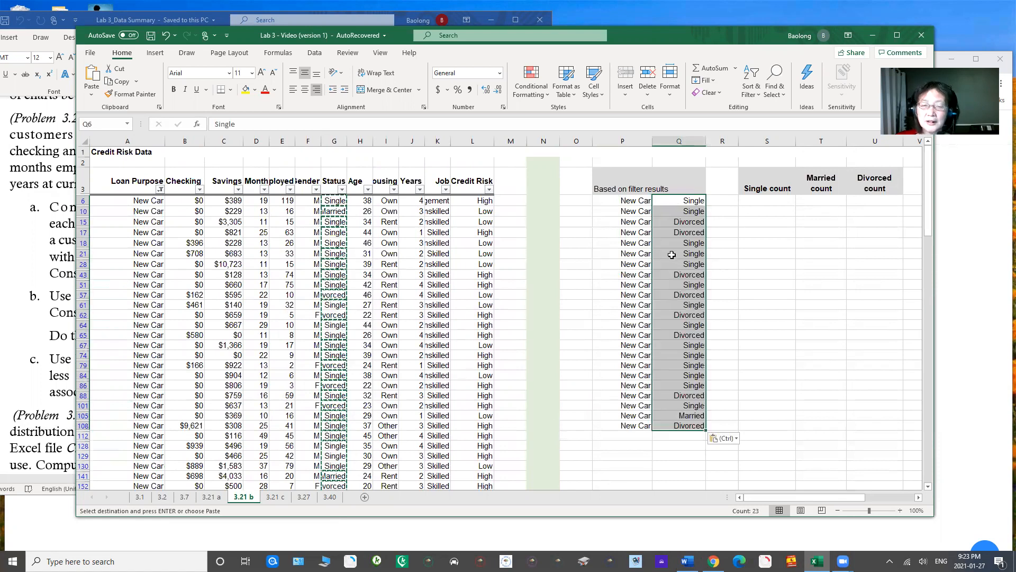
Step: Try inserting rows at the pasted filter results in columns P and Q, undo the insertion, and clear the copy selection
{"action": "left_click_drag", "start_coordinate": [615, 201], "coordinate": [696, 424]}
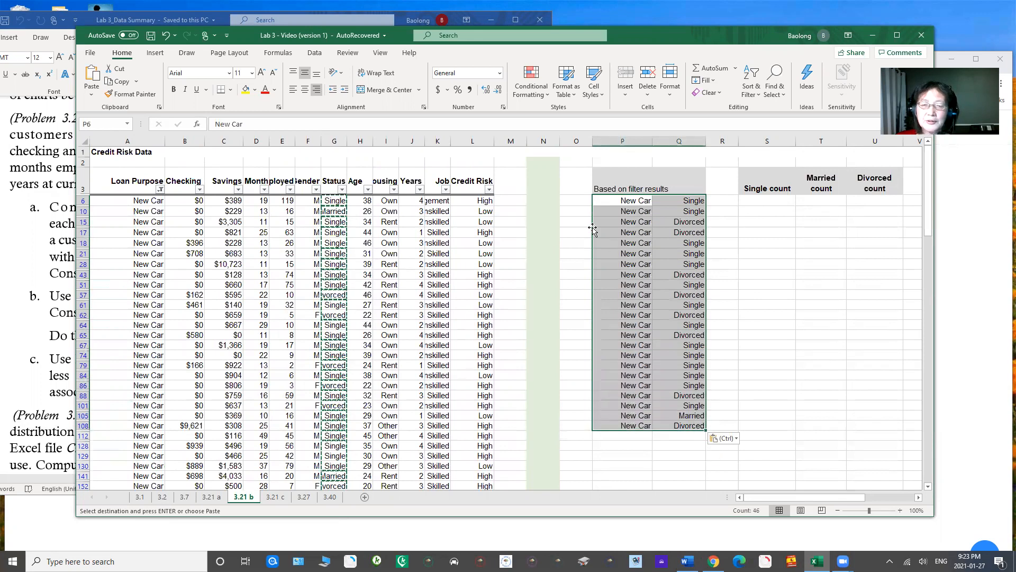
{"action": "left_click", "coordinate": [594, 200]}
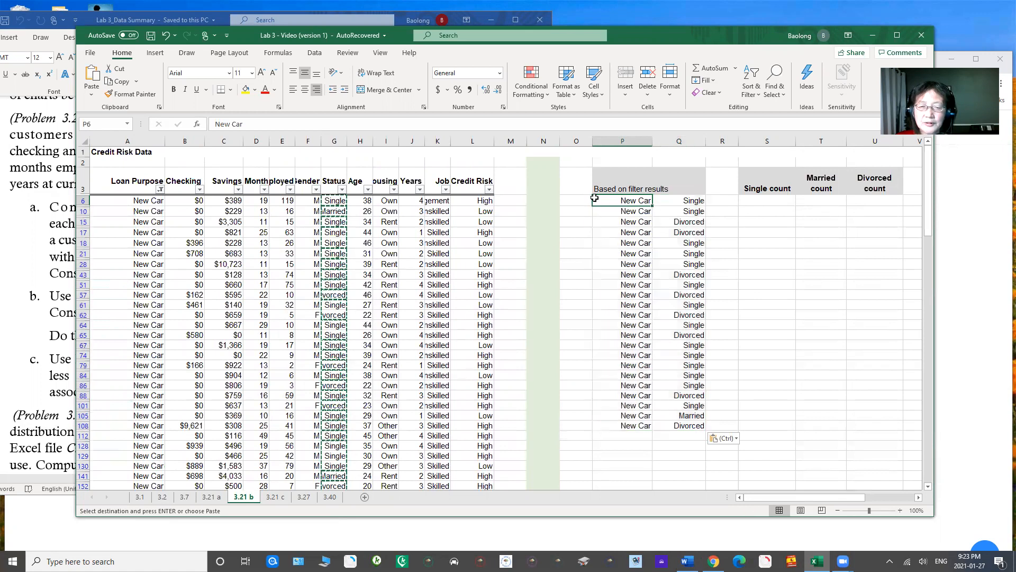
{"action": "left_click_drag", "start_coordinate": [600, 202], "coordinate": [680, 426]}
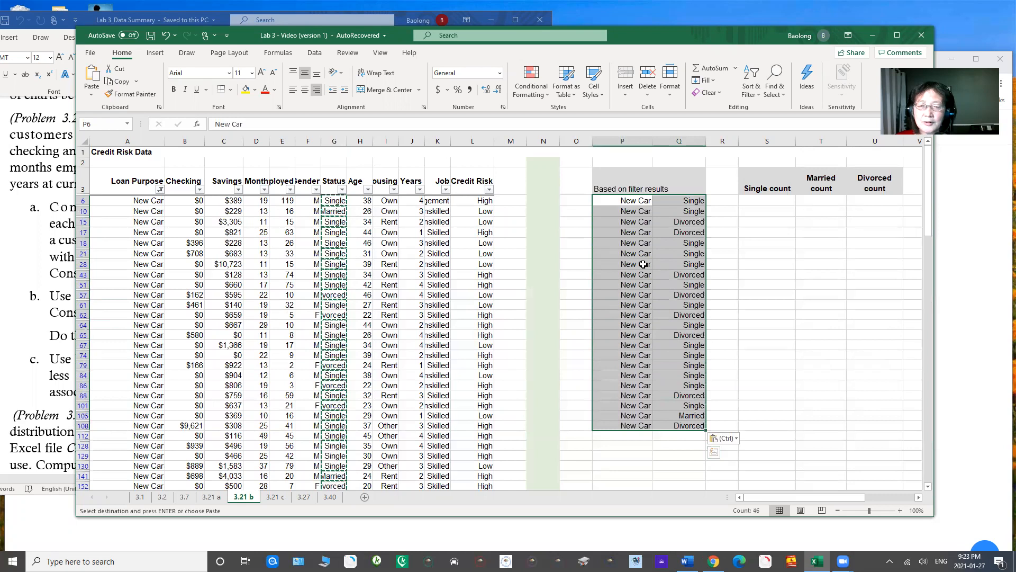
{"action": "right_click", "coordinate": [605, 203]}
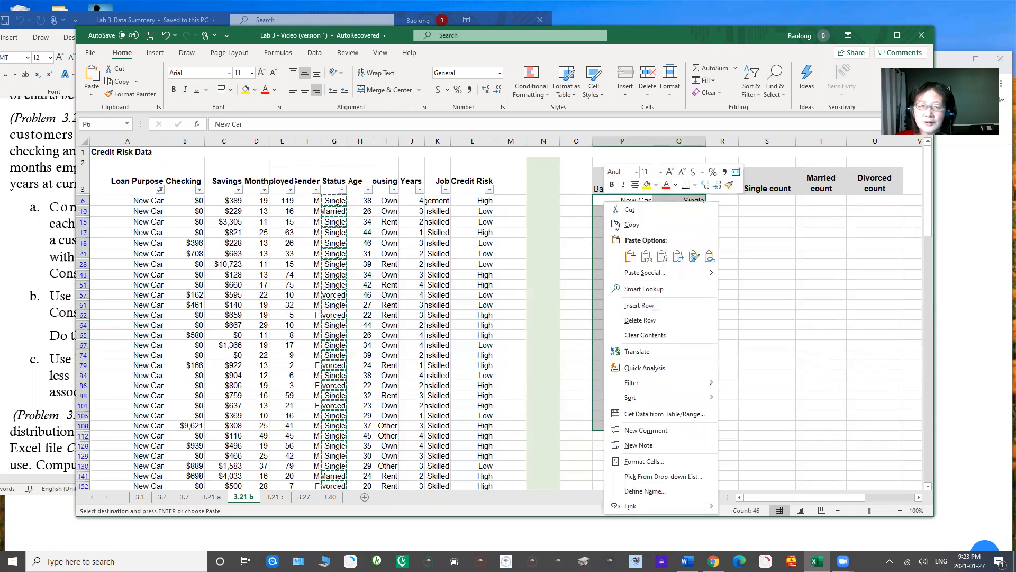
{"action": "left_click", "coordinate": [651, 307]}
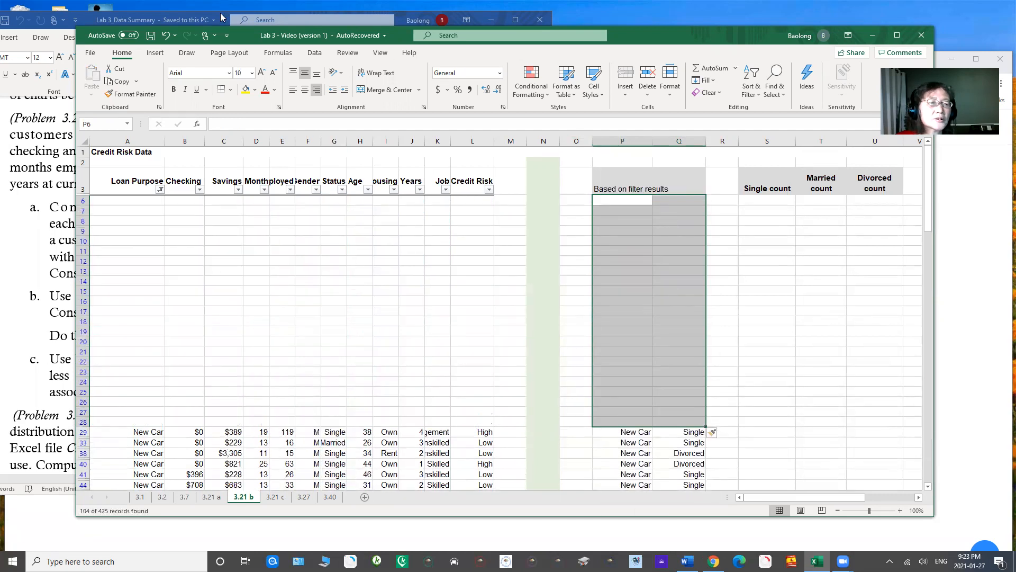
{"action": "left_click", "coordinate": [165, 36]}
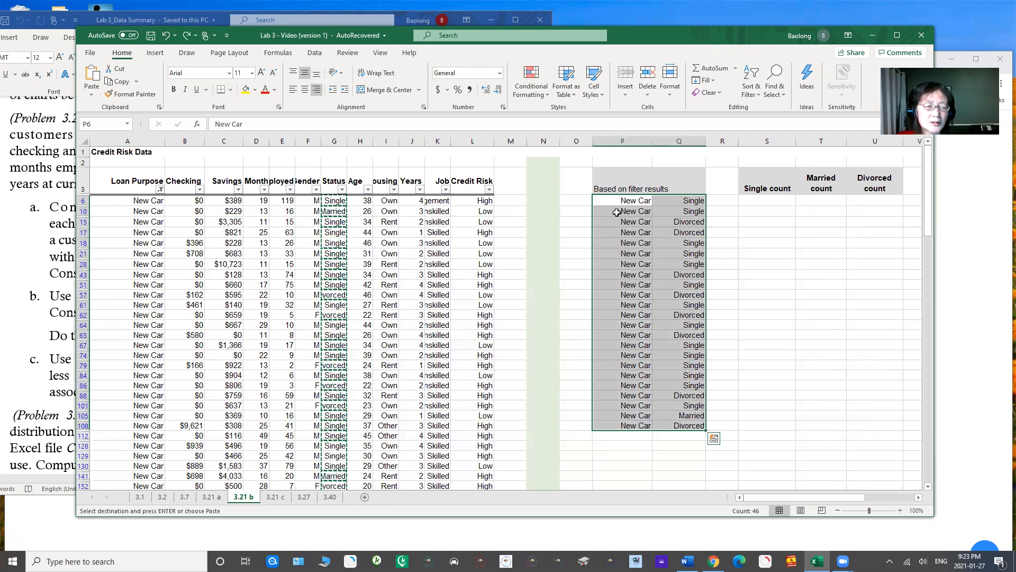
{"action": "key", "text": "Escape"}
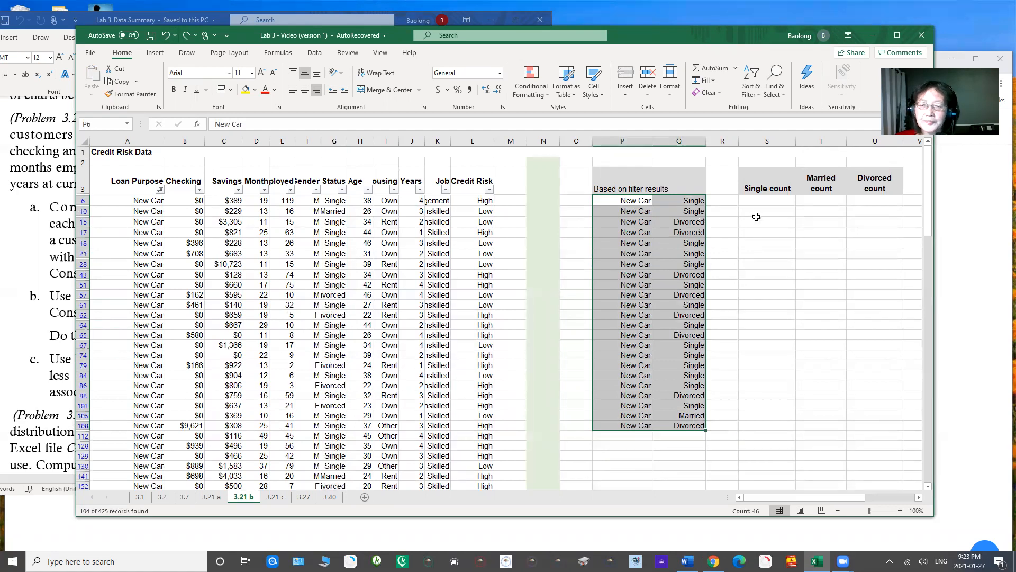
Step: Reset the Loan Purpose filter to include all loan purposes again
{"action": "left_click", "coordinate": [762, 200]}
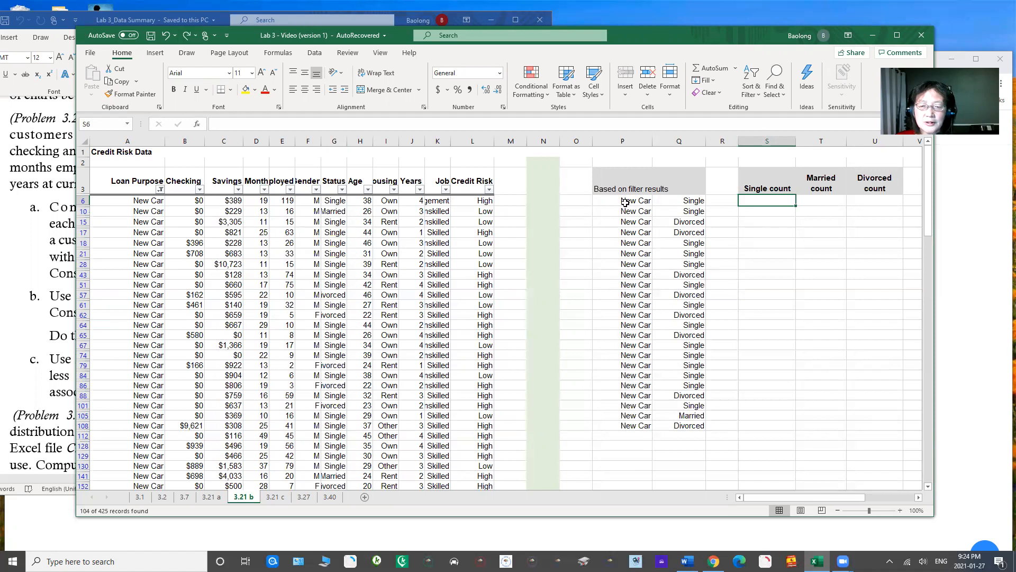
{"action": "left_click", "coordinate": [160, 190]}
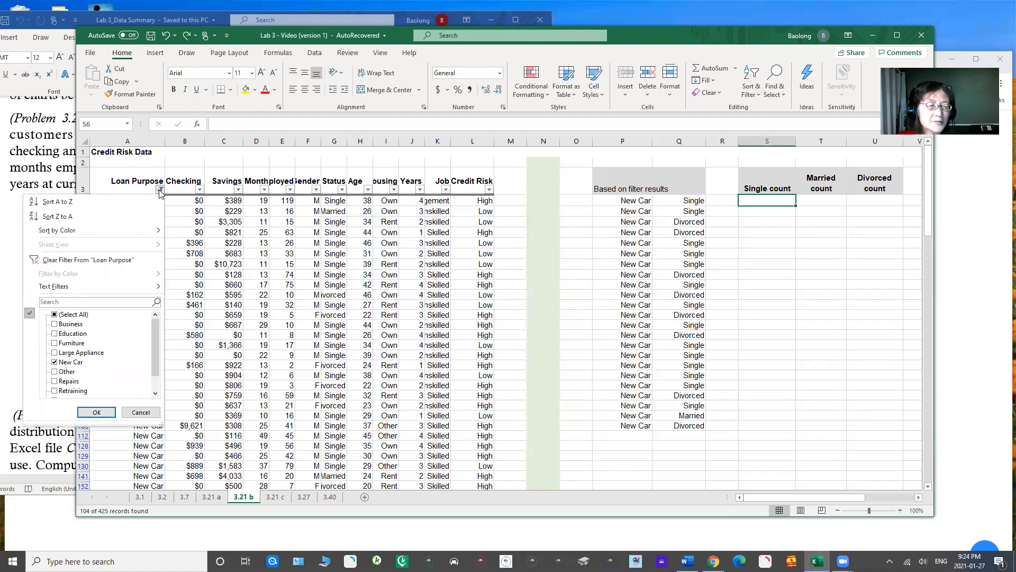
{"action": "left_click", "coordinate": [54, 315]}
{"action": "left_click", "coordinate": [96, 412]}
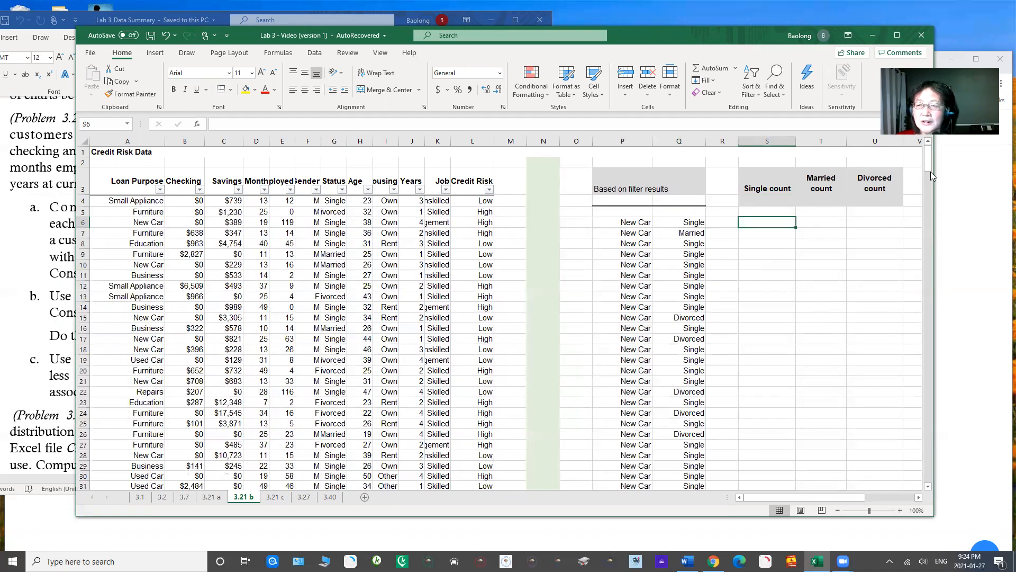
{"action": "mouse_move", "coordinate": [929, 164]}
{"action": "left_mouse_down"}
{"action": "mouse_move", "coordinate": [942, 207]}
{"action": "mouse_move", "coordinate": [927, 159]}
{"action": "left_mouse_up"}
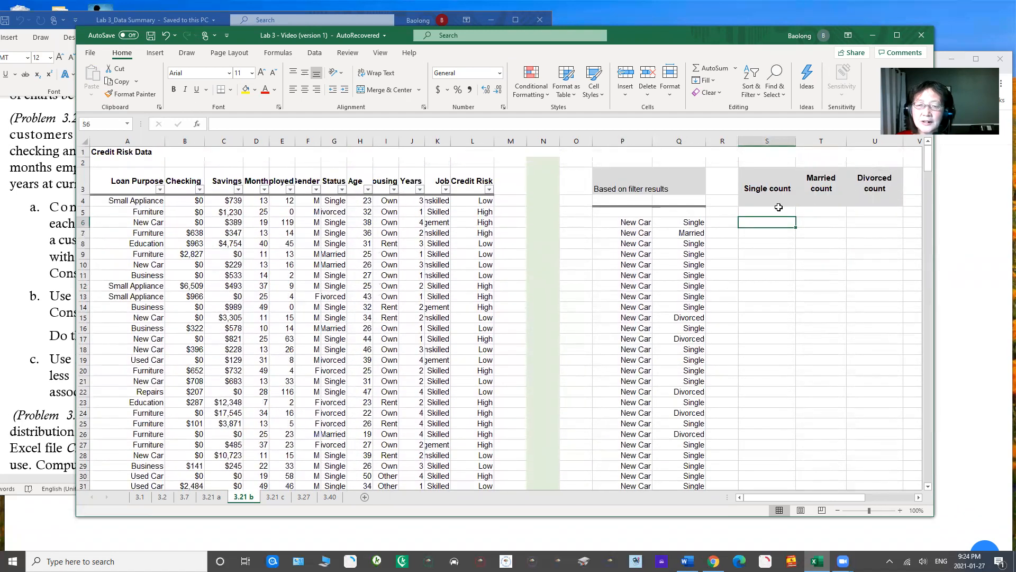
{"action": "left_click", "coordinate": [635, 215]}
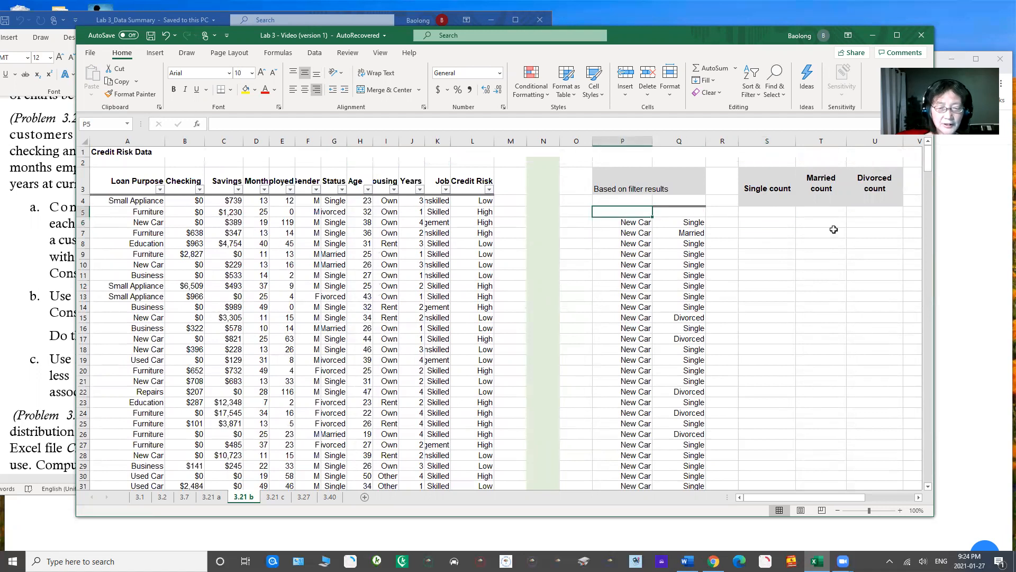
{"action": "type", "text": "New"}
{"action": "key", "text": "BackSpace"}
{"action": "key", "text": "BackSpace"}
{"action": "key", "text": "BackSpace"}
{"action": "key", "text": "BackSpace"}
{"action": "key", "text": "BackSpace"}
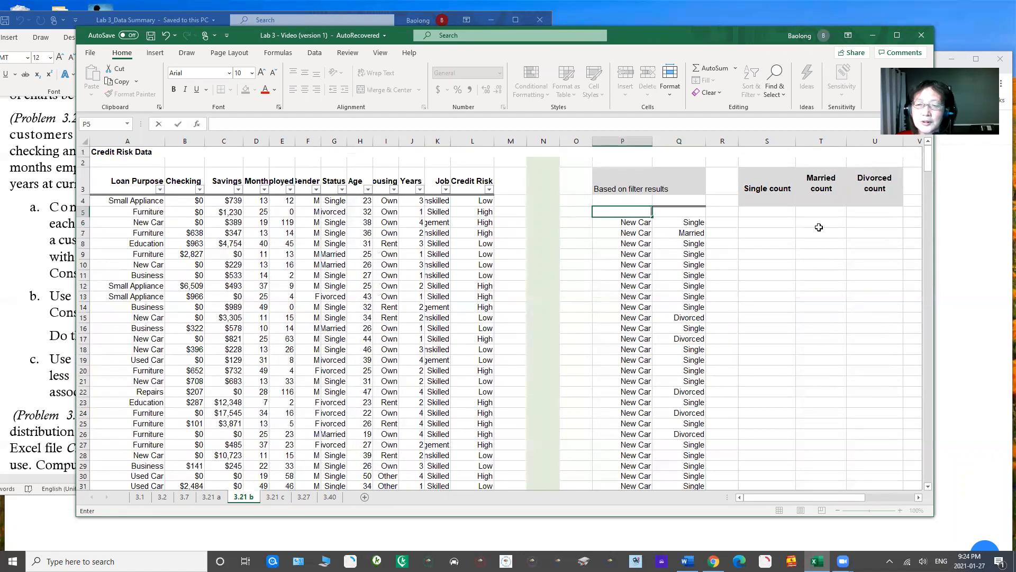
Step: Enter the formula =COUNTIF(Q6:Q109,Q6) in cell S5 to count the single new-car customers
{"action": "left_click", "coordinate": [770, 214]}
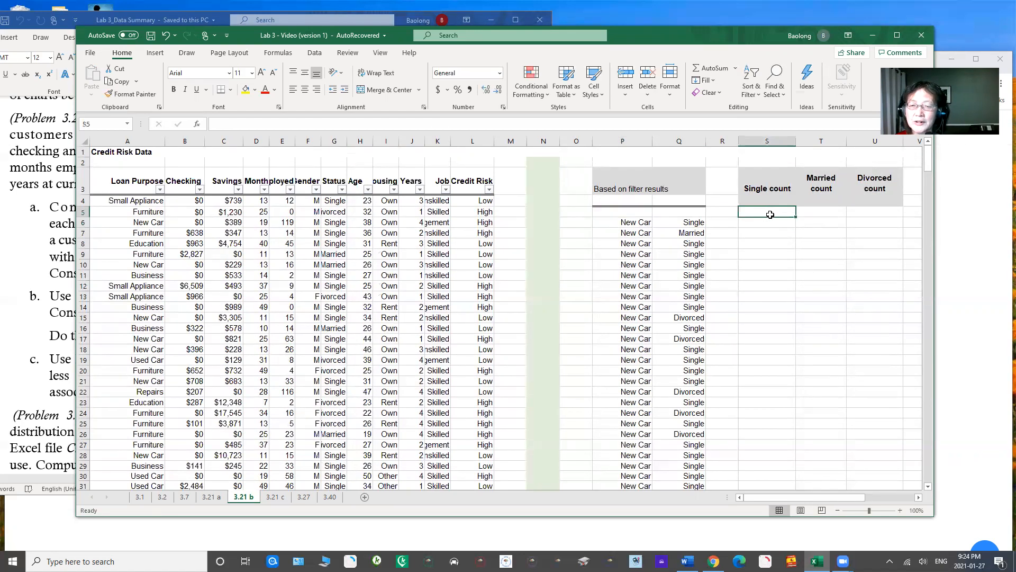
{"action": "type", "text": "=c"}
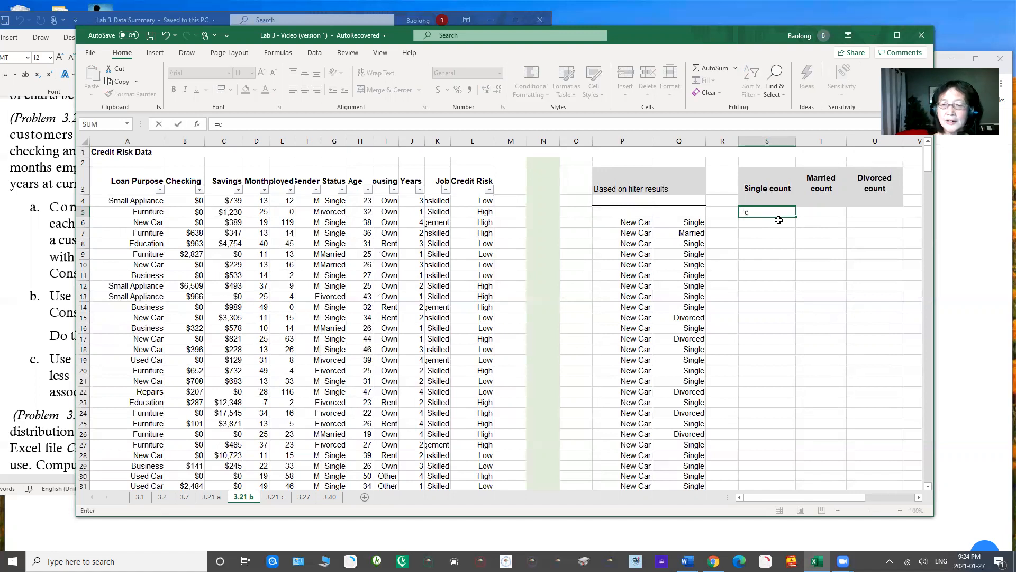
{"action": "type", "text": "ountif("}
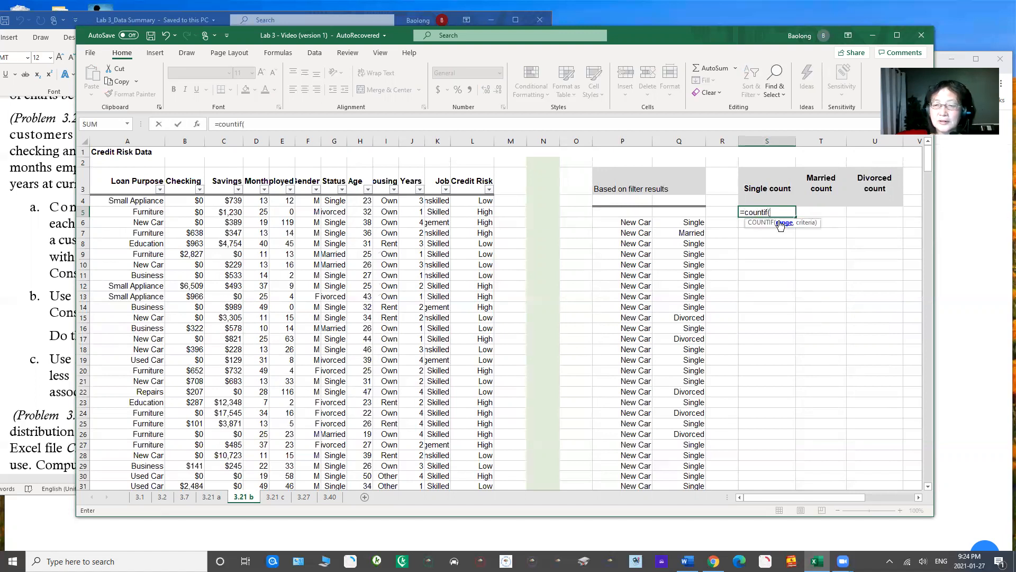
{"action": "left_click_drag", "start_coordinate": [688, 223], "coordinate": [690, 302]}
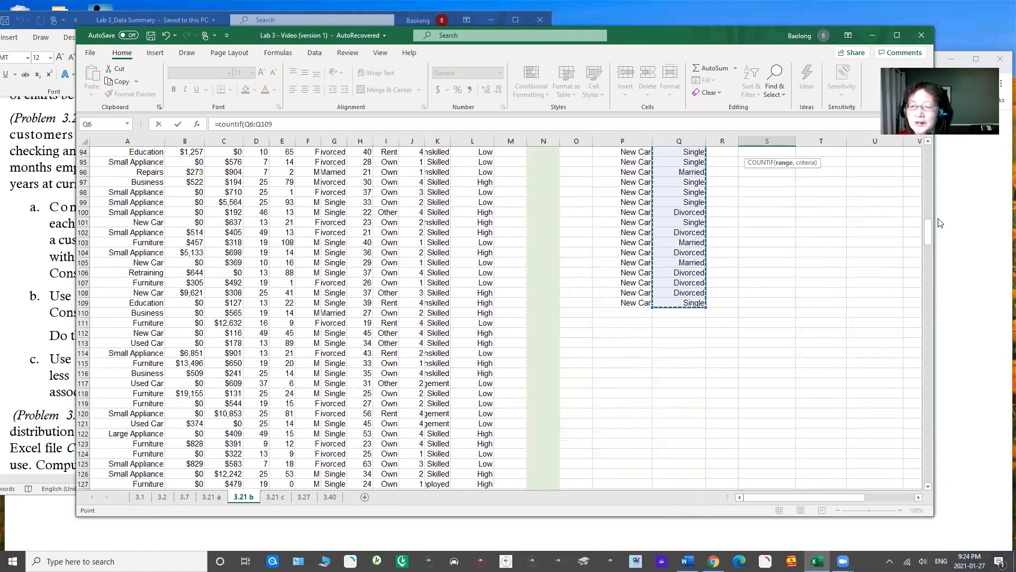
{"action": "left_click_drag", "start_coordinate": [929, 237], "coordinate": [929, 154]}
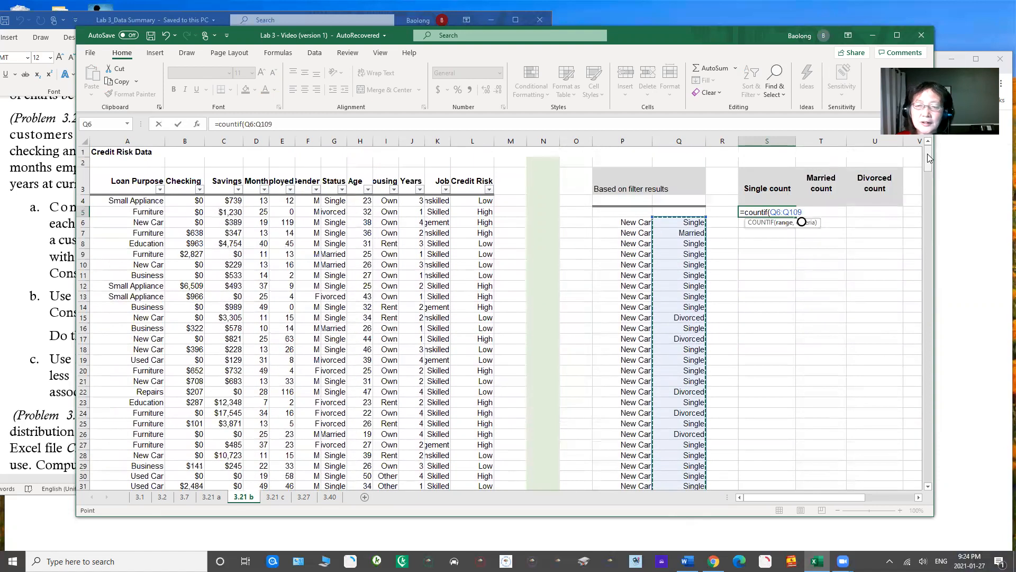
{"action": "type", "text": ","}
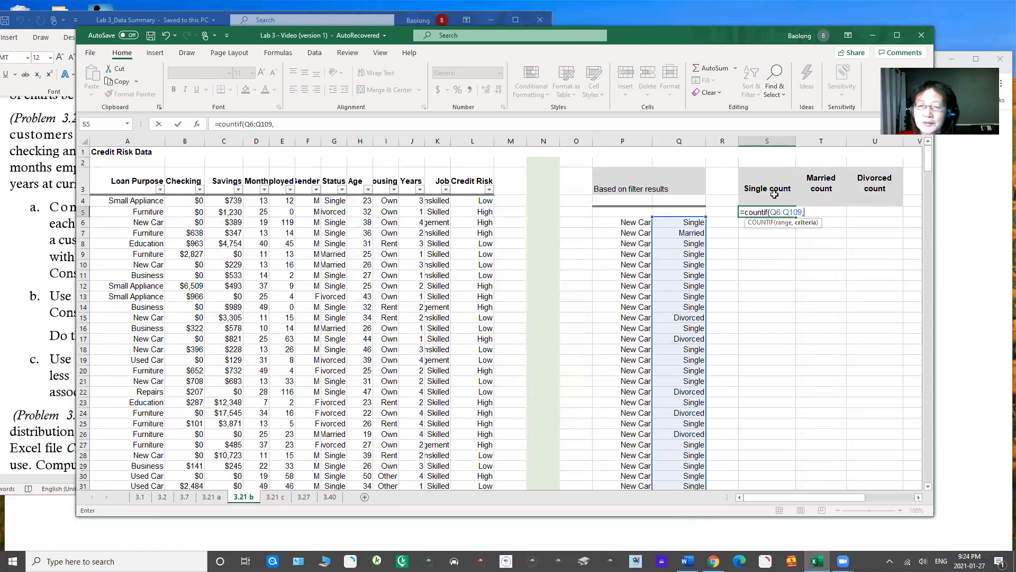
{"action": "left_click", "coordinate": [684, 221]}
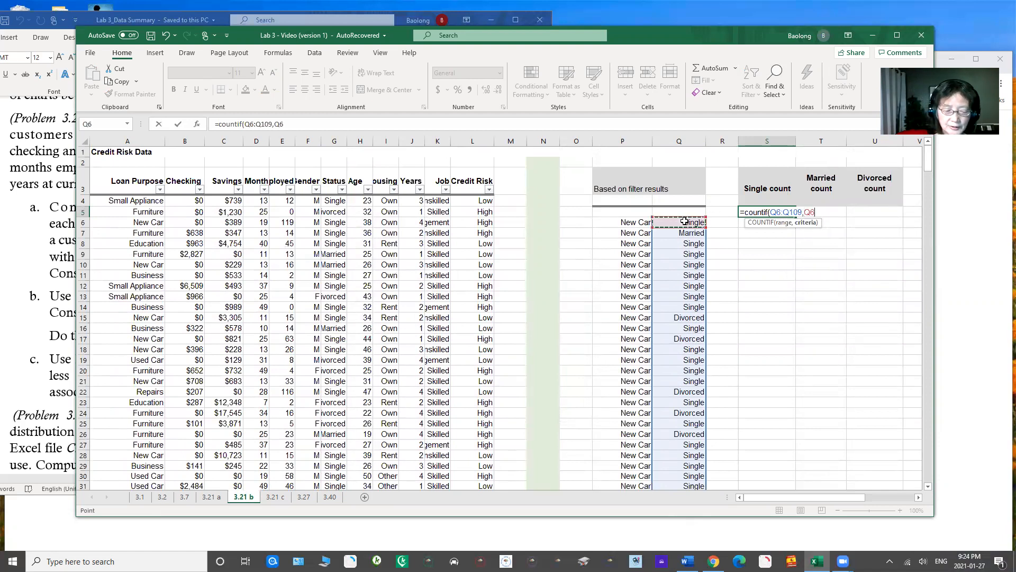
{"action": "type", "text": ")"}
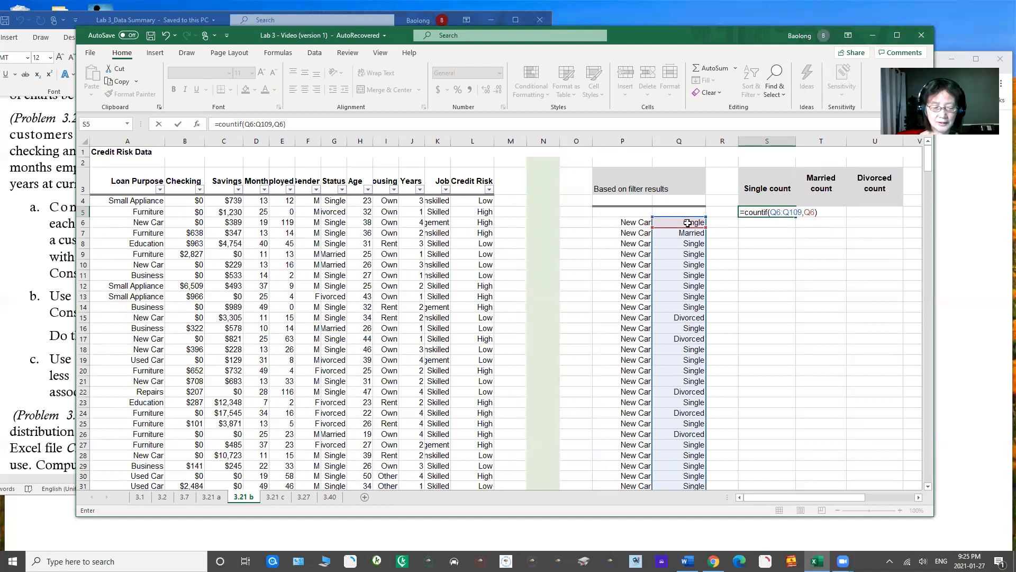
{"action": "key", "text": "Return"}
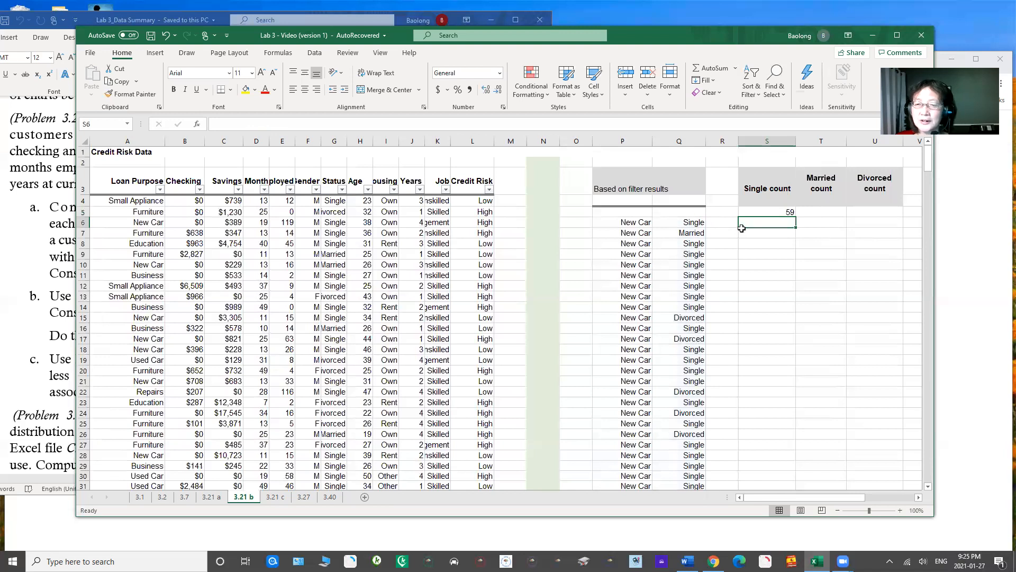
{"action": "left_click", "coordinate": [768, 208]}
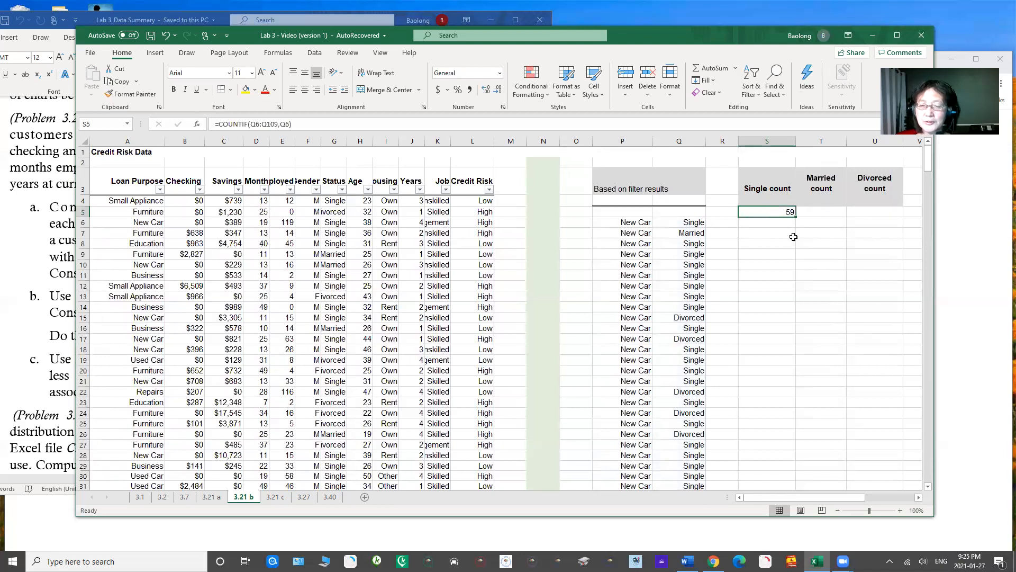
Step: Enter the formula =COUNTIF(P6:P109,"Married") in cell T5 under Married count
{"action": "left_click", "coordinate": [811, 212]}
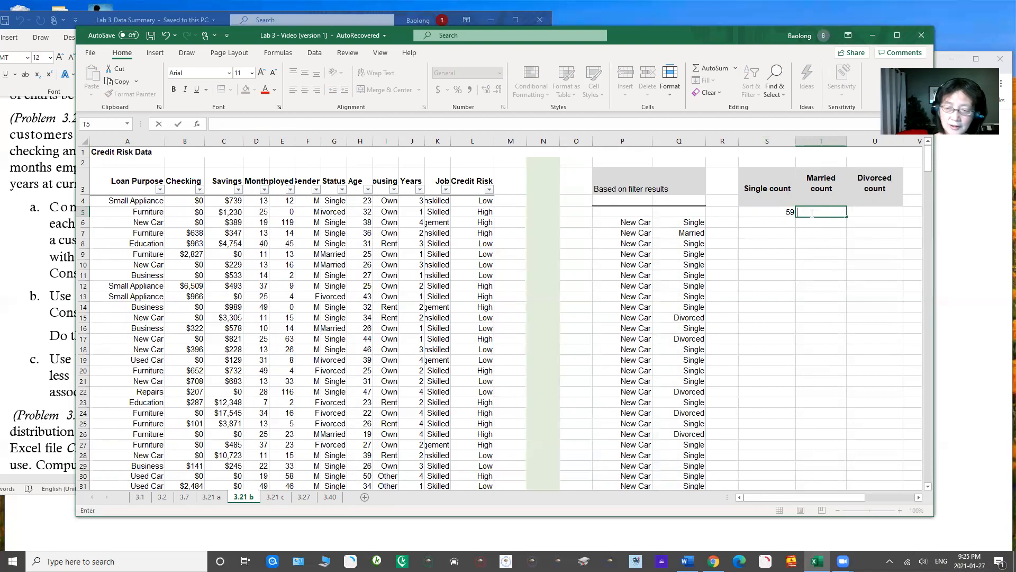
{"action": "type", "text": "="}
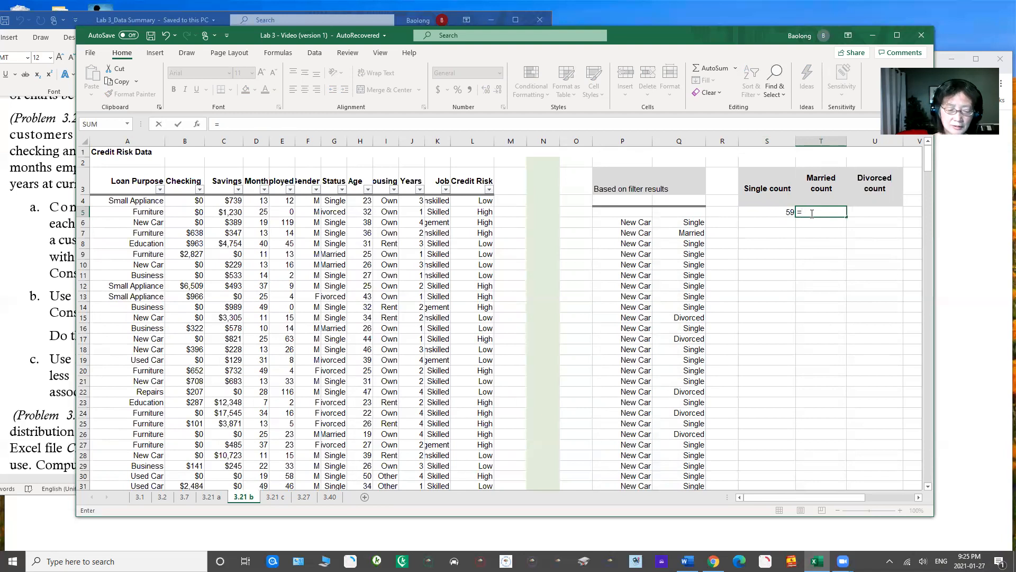
{"action": "type", "text": "count"}
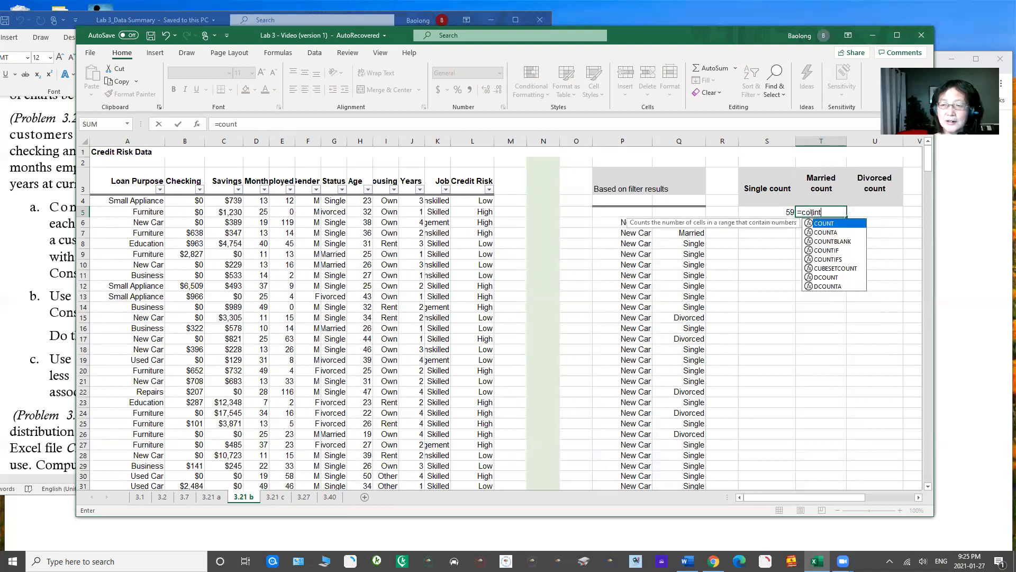
{"action": "type", "text": "if("}
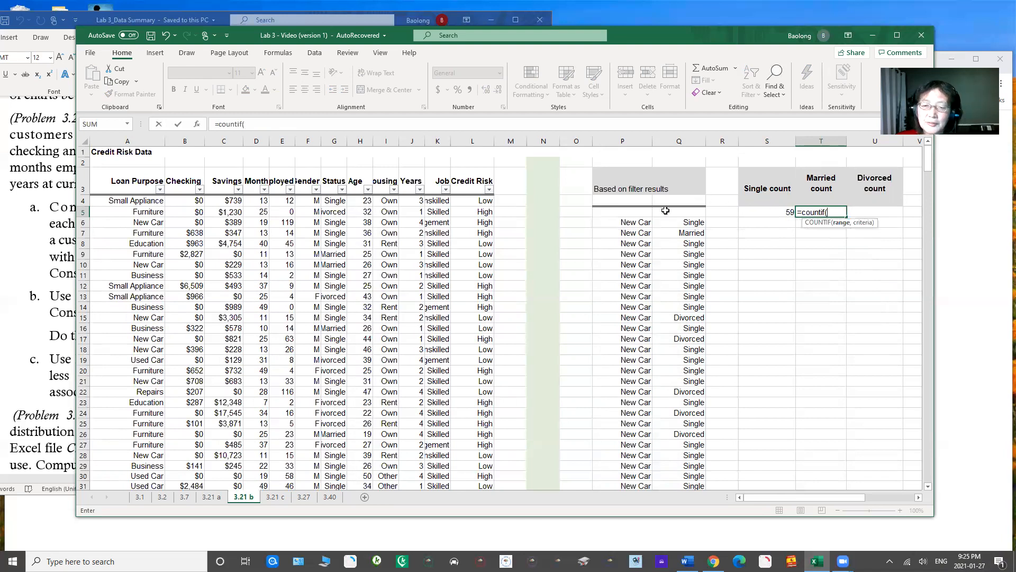
{"action": "left_click_drag", "start_coordinate": [643, 223], "coordinate": [634, 446]}
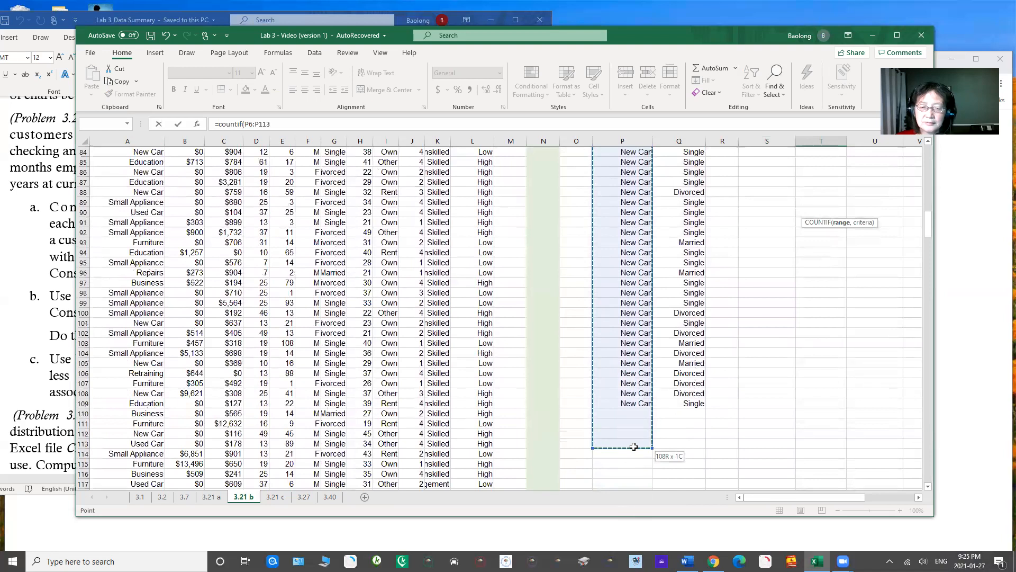
{"action": "left_click_drag", "start_coordinate": [633, 446], "coordinate": [636, 403]}
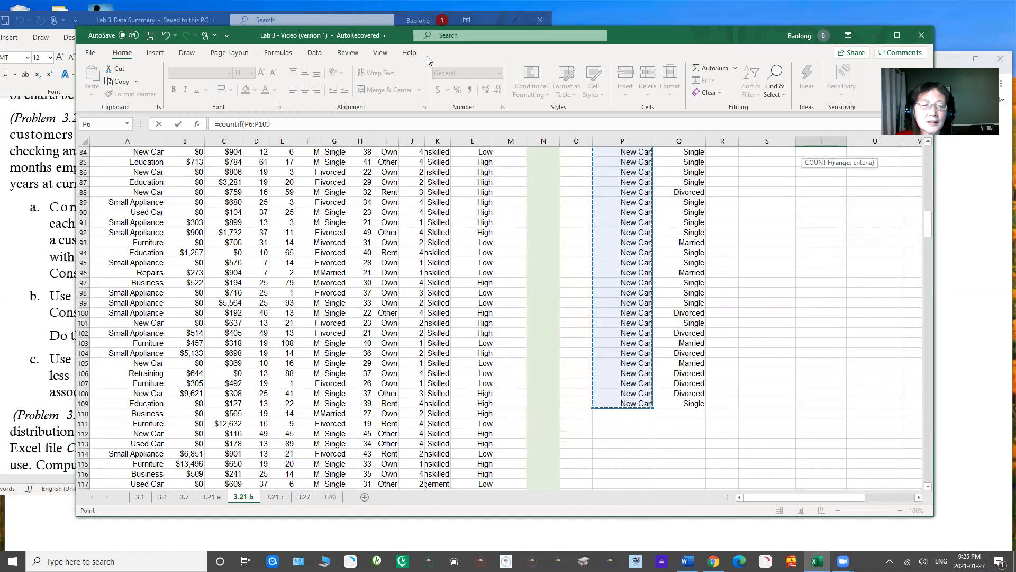
{"action": "left_click", "coordinate": [294, 122]}
{"action": "type", "text": ","}
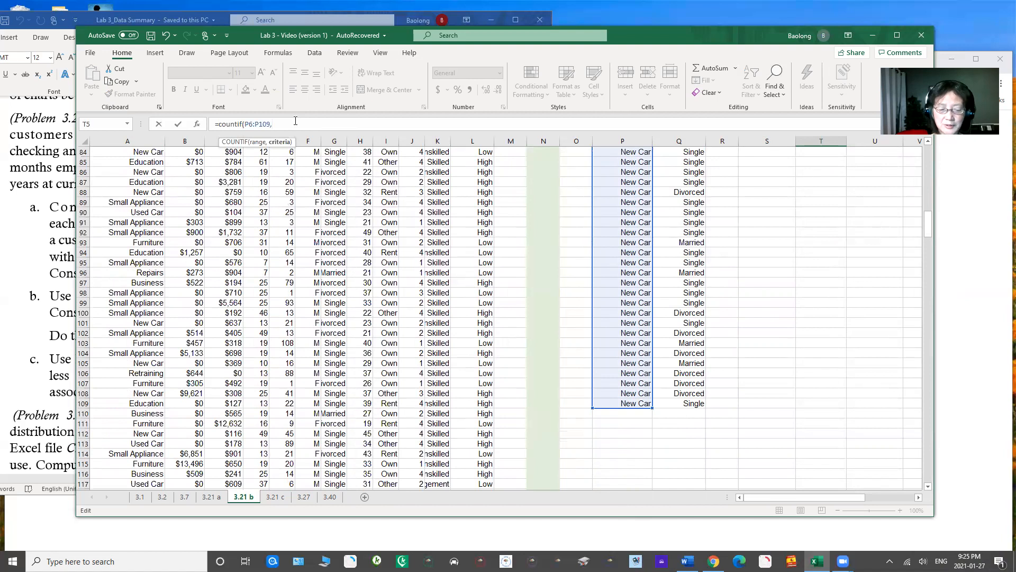
{"action": "type", "text": "\""}
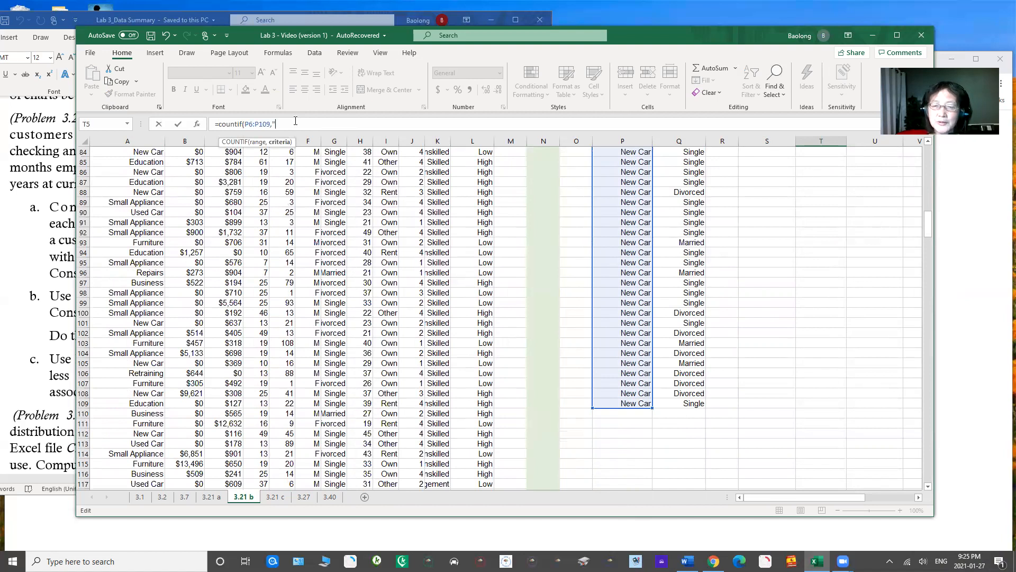
{"action": "type", "text": "Married\")"}
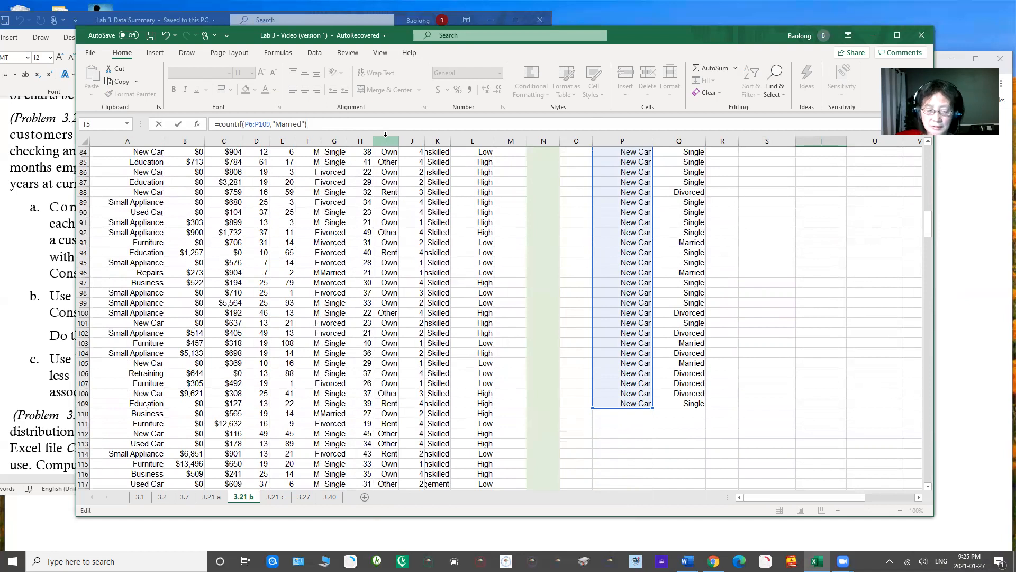
{"action": "key", "text": "Return"}
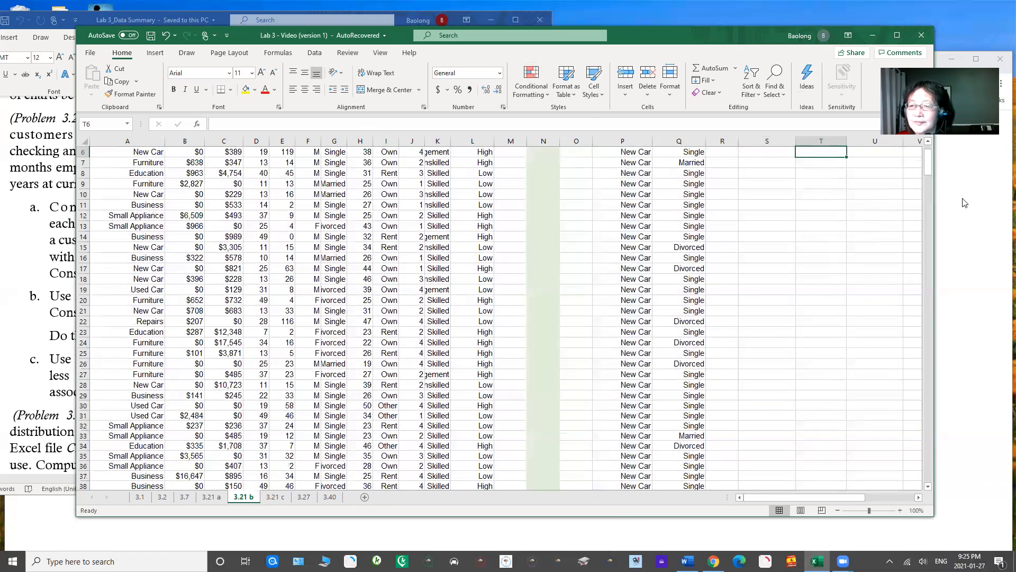
Step: Correct the range in the Married count formula in T5 to Q6:Q109 and review the edited formula
{"action": "scroll", "coordinate": [928, 168], "scroll_direction": "up", "scroll_amount": 2}
{"action": "left_click", "coordinate": [828, 211]}
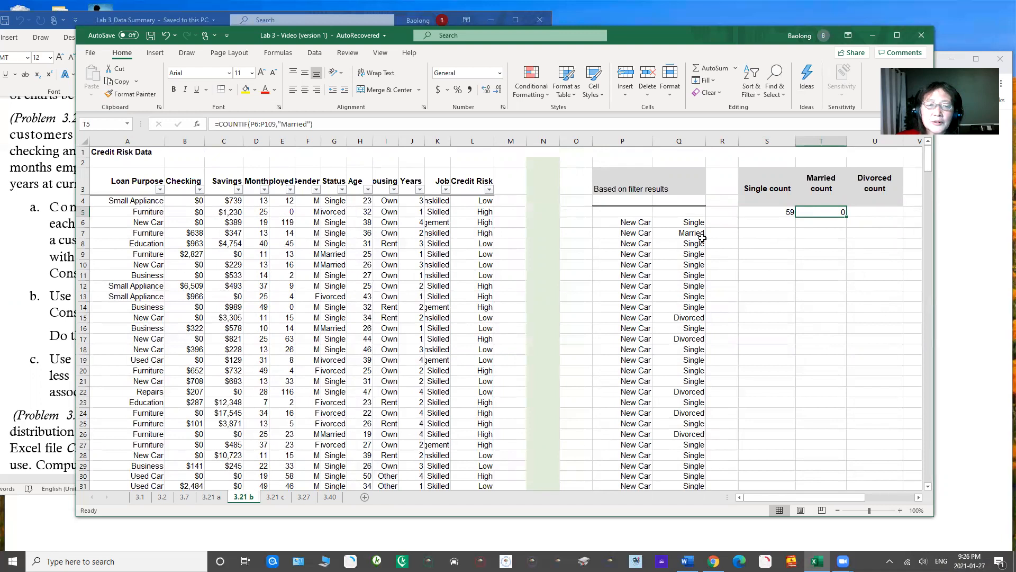
{"action": "left_click", "coordinate": [252, 124]}
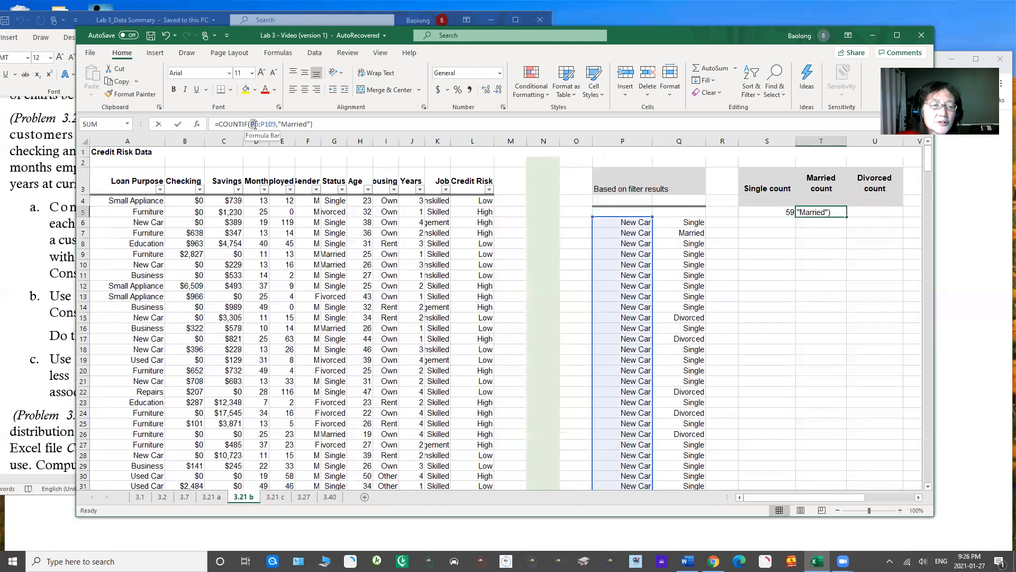
{"action": "key", "text": "BackSpace"}
{"action": "type", "text": "Q"}
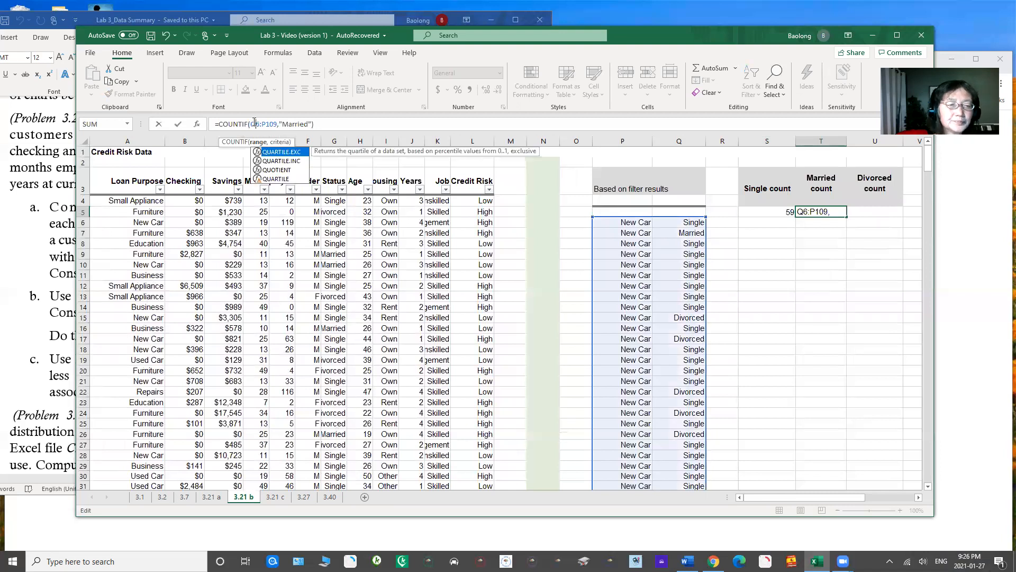
{"action": "left_click", "coordinate": [262, 126]}
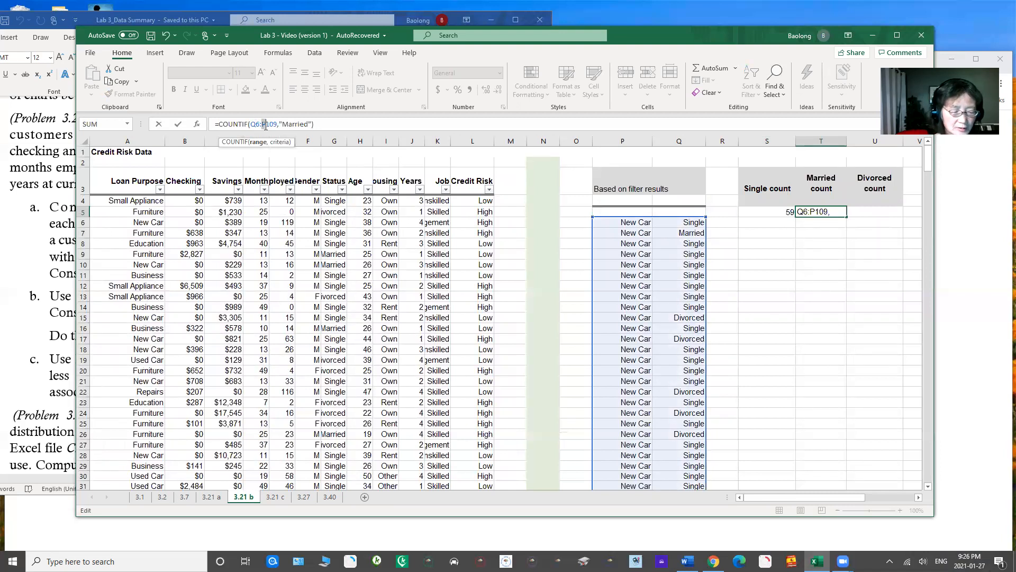
{"action": "key", "text": "Delete"}
{"action": "type", "text": "Q"}
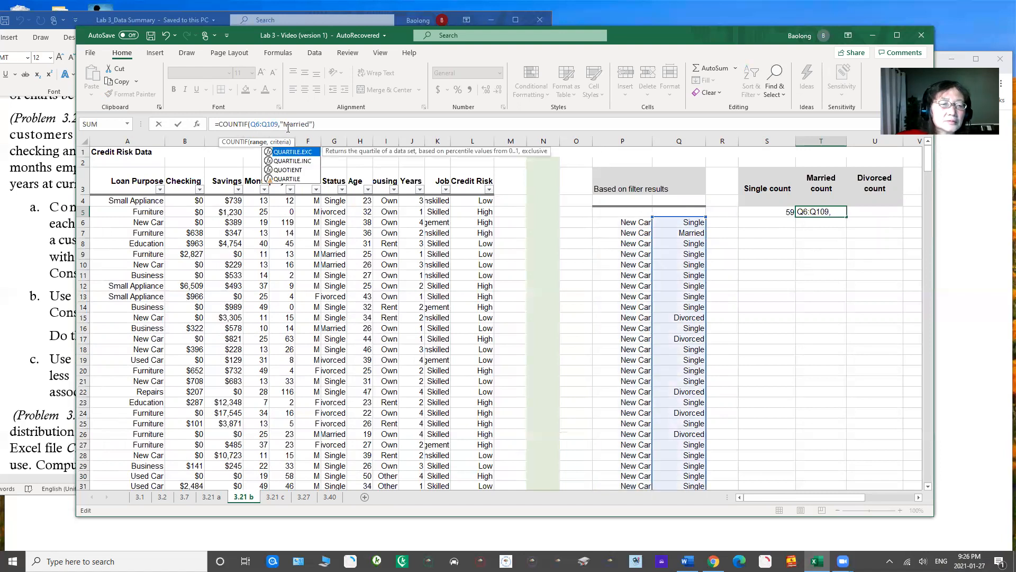
{"action": "left_click", "coordinate": [336, 124]}
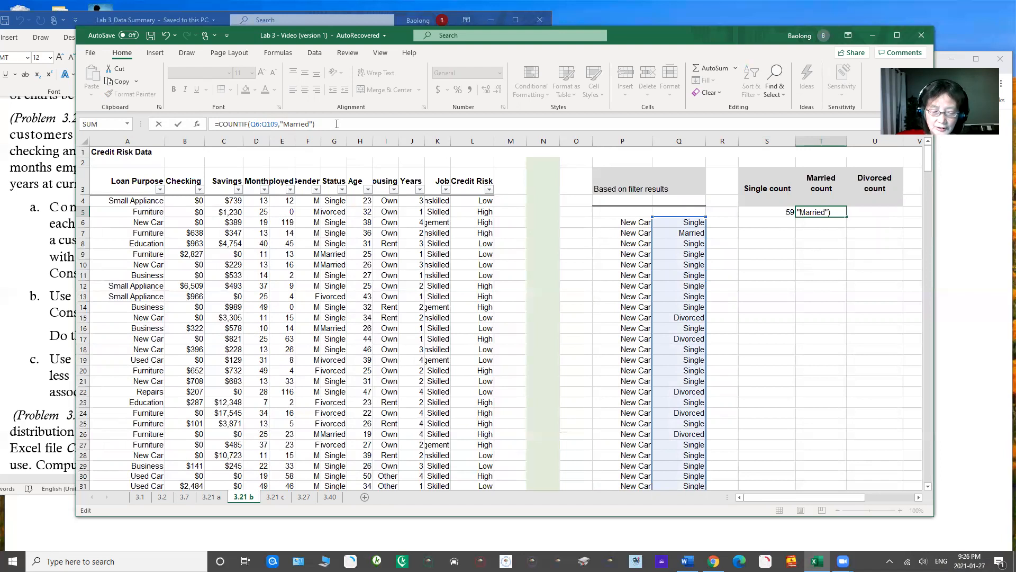
{"action": "key", "text": "Return"}
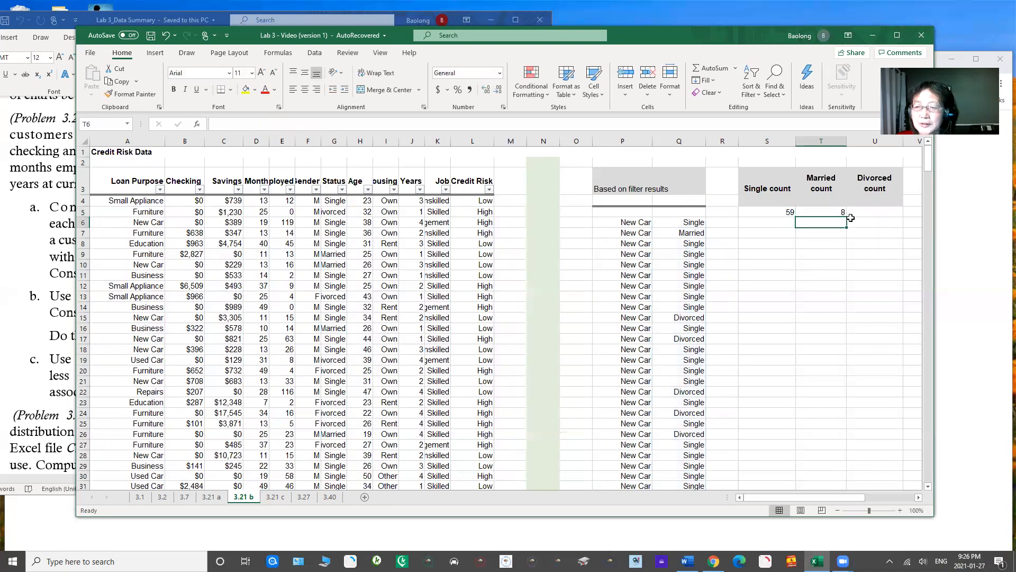
{"action": "left_click", "coordinate": [817, 211]}
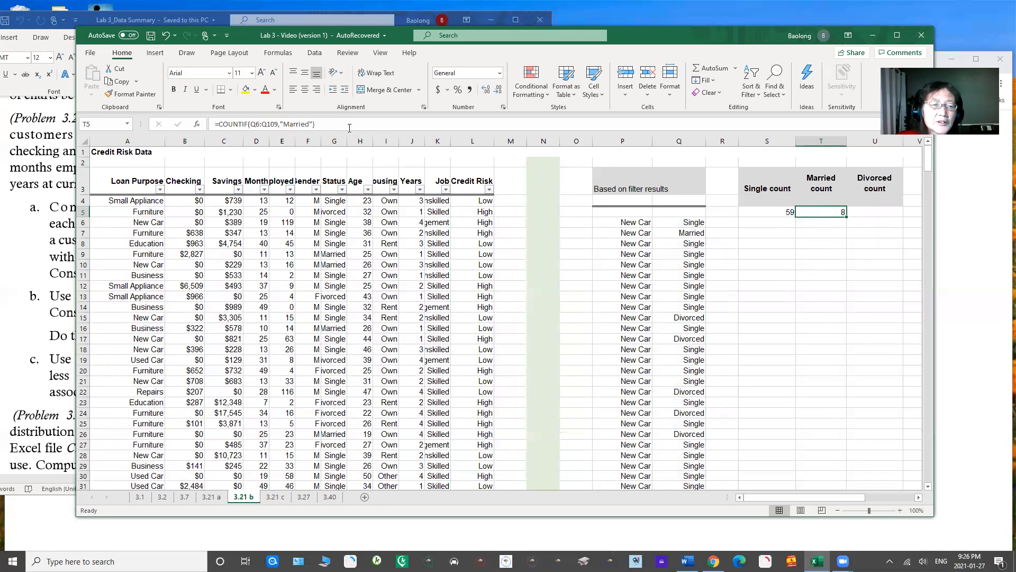
{"action": "left_click_drag", "start_coordinate": [249, 124], "coordinate": [279, 123]}
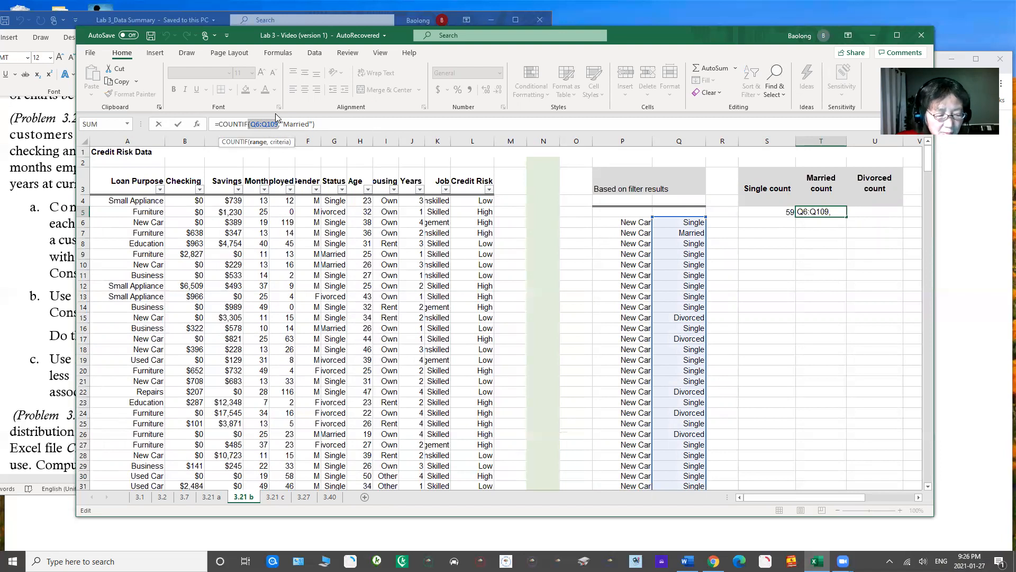
{"action": "left_click", "coordinate": [333, 126]}
{"action": "key", "text": "Return"}
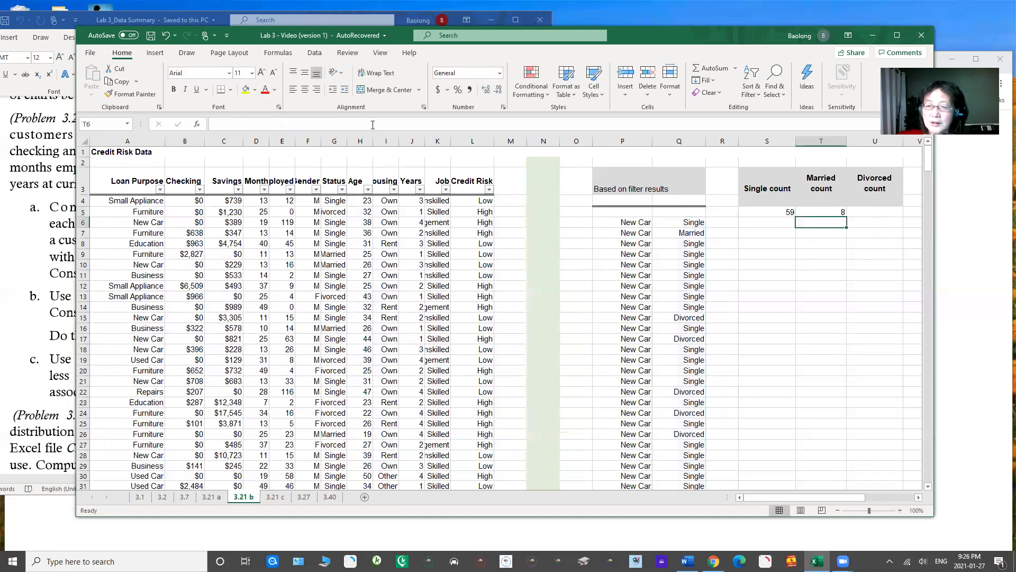
Step: Enter the formula =COUNTIF(Q6:Q109,Q80) in cell U5 to count the divorced new-car customers
{"action": "left_click", "coordinate": [864, 211]}
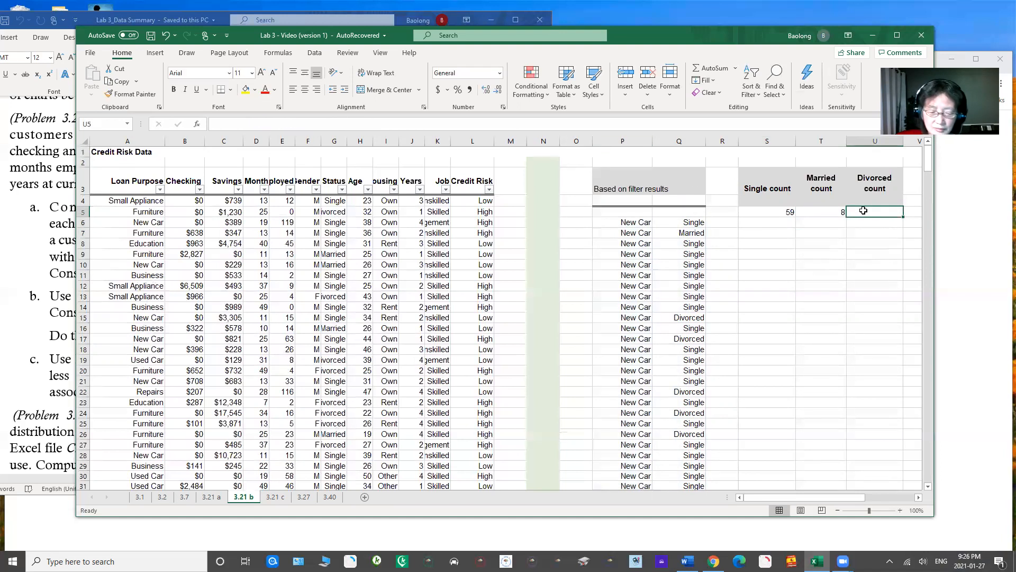
{"action": "type", "text": "=count"}
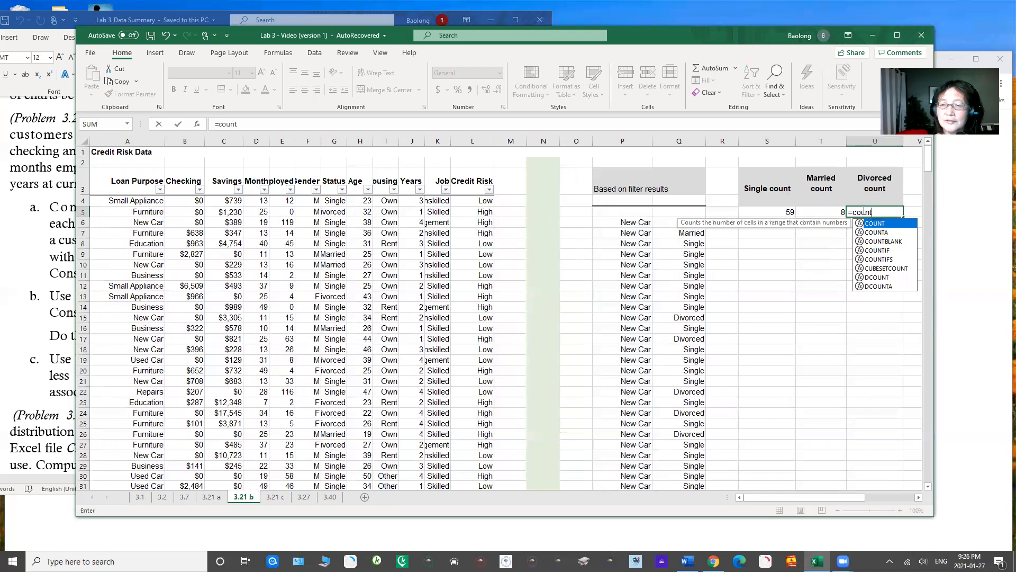
{"action": "type", "text": "if("}
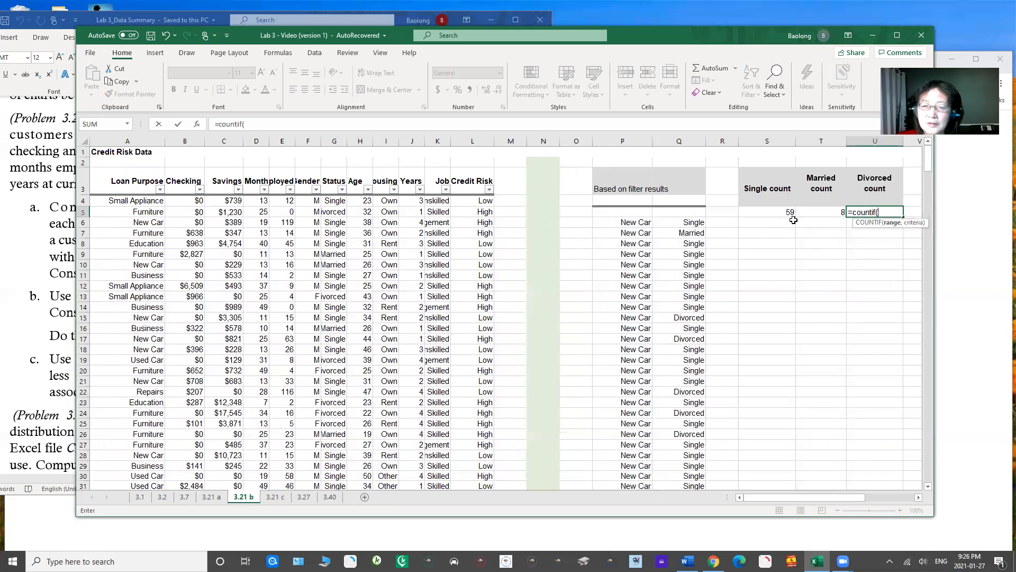
{"action": "left_click_drag", "start_coordinate": [681, 225], "coordinate": [698, 456]}
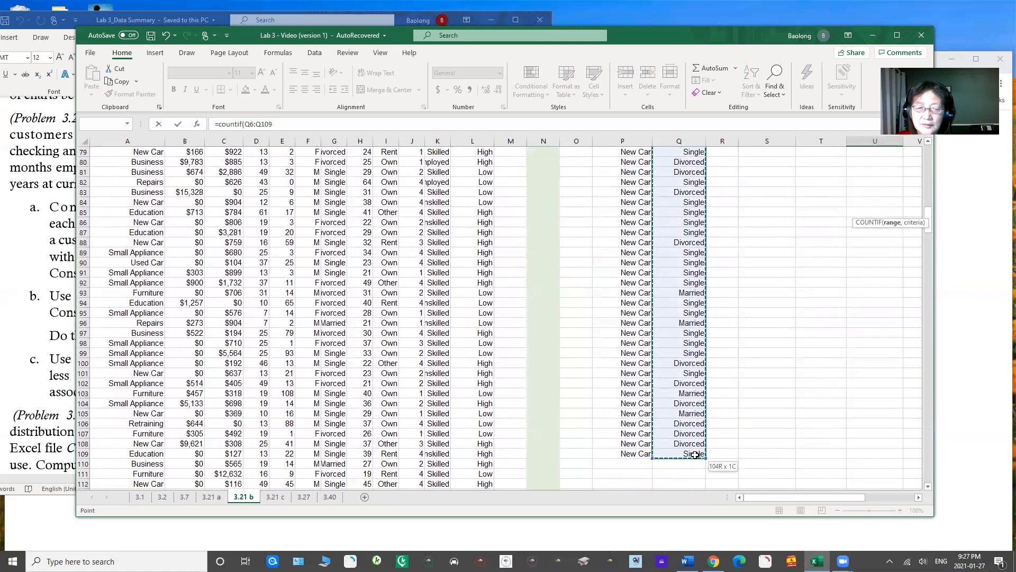
{"action": "left_click", "coordinate": [299, 126]}
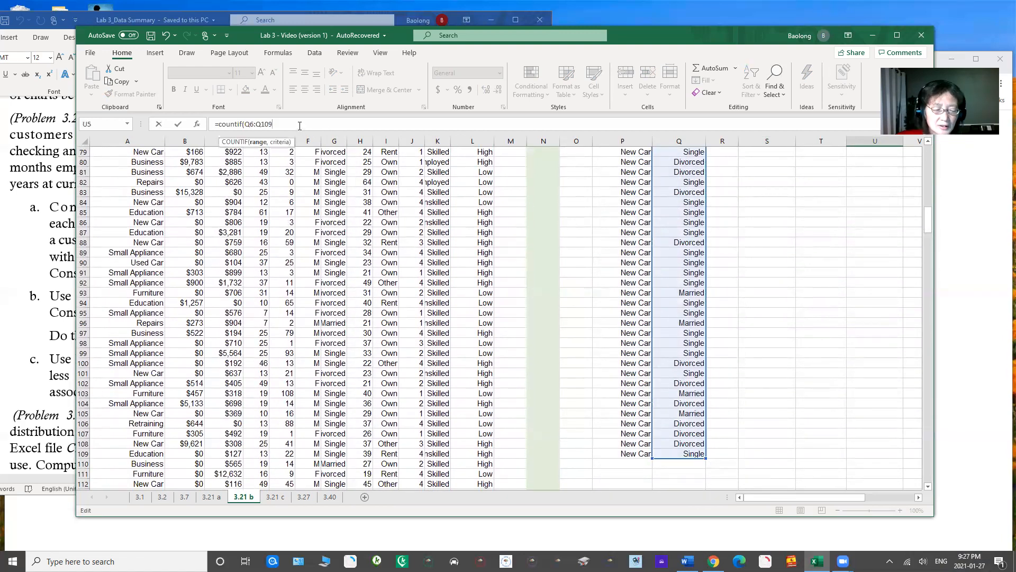
{"action": "type", "text": ",\""}
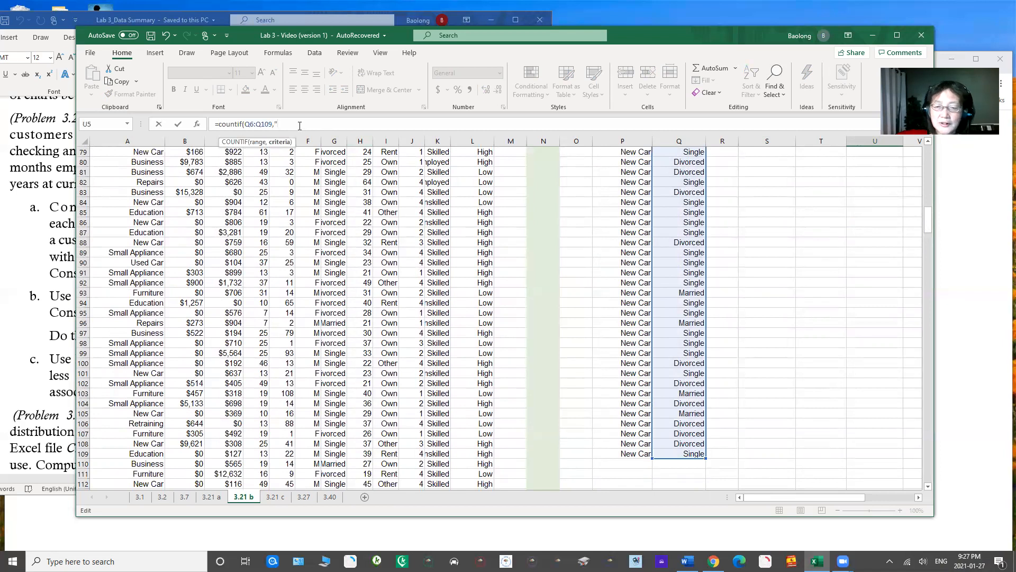
{"action": "key", "text": "BackSpace"}
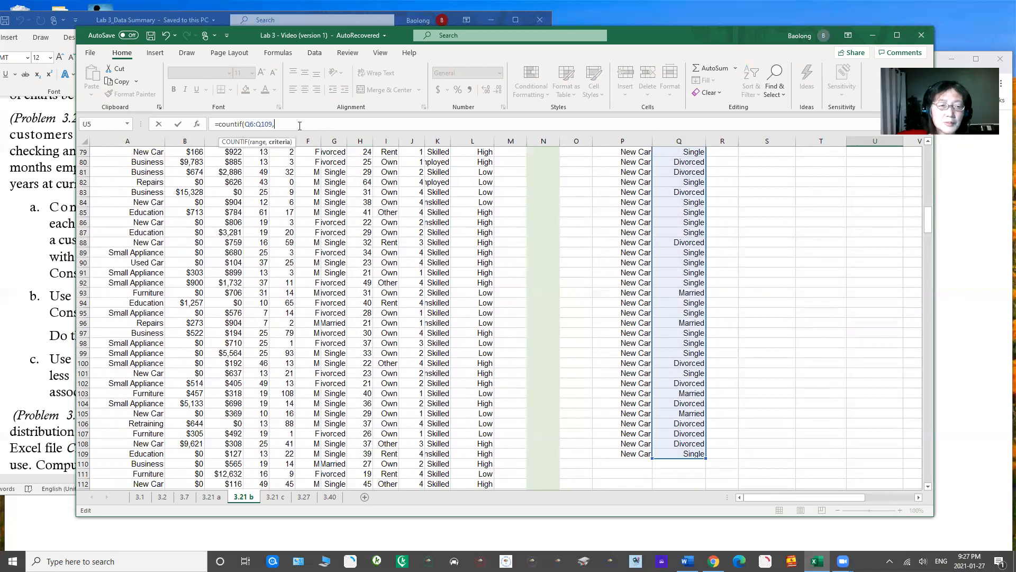
{"action": "left_click", "coordinate": [672, 164]}
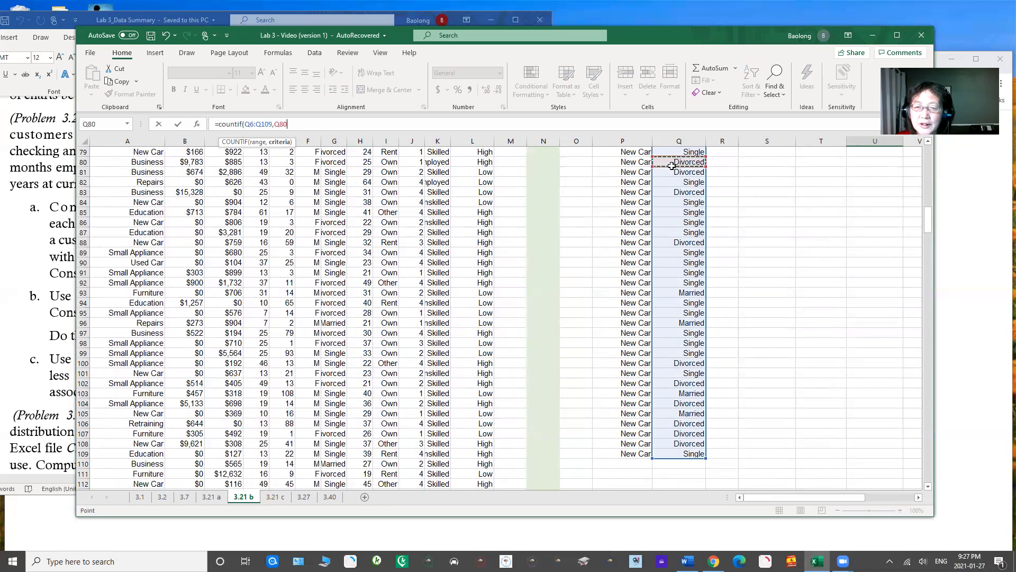
{"action": "key", "text": "Escape"}
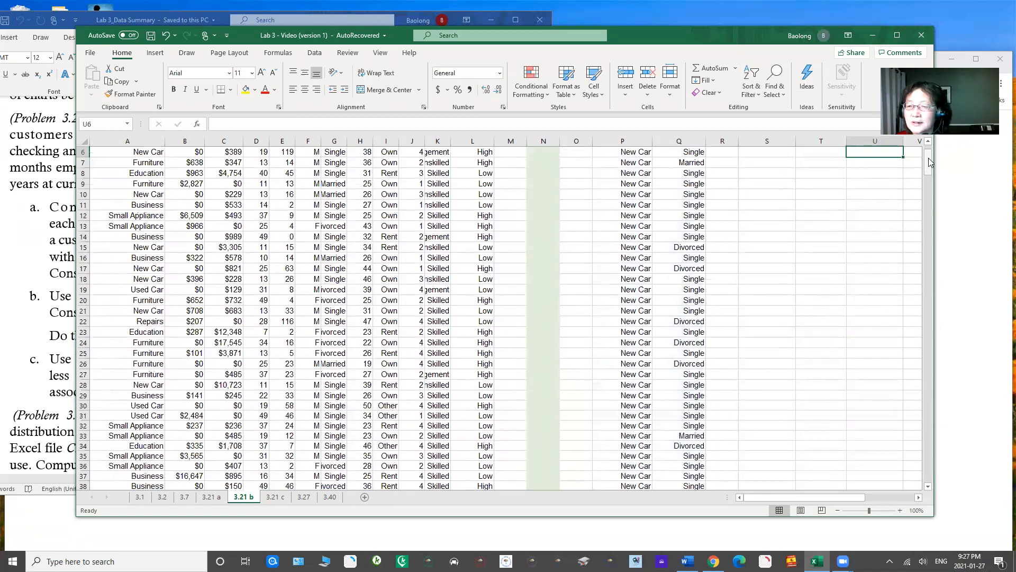
{"action": "left_click_drag", "start_coordinate": [929, 158], "coordinate": [929, 145]}
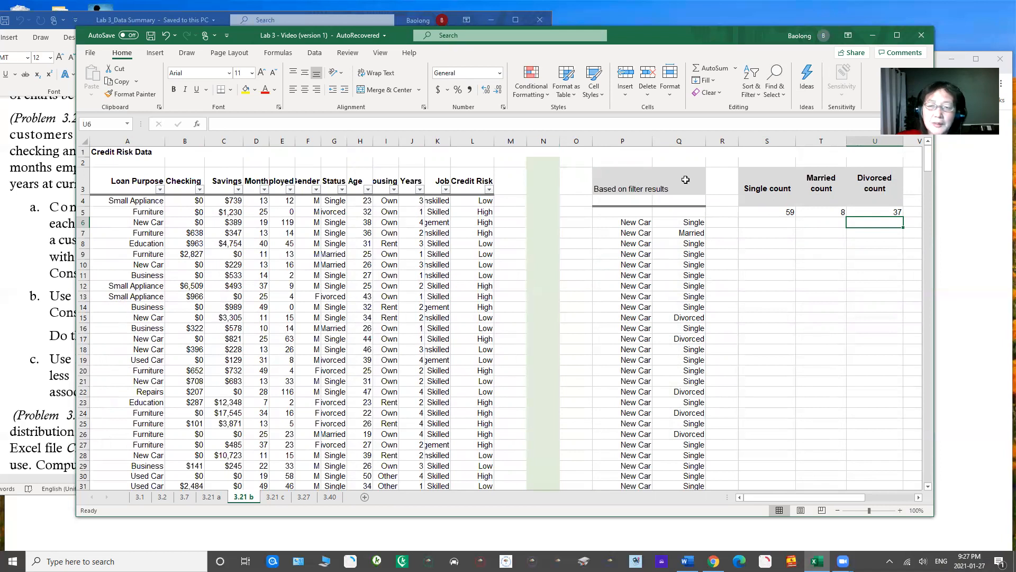
Step: Try to insert a 2-D pie chart from the count headers and values in S3:U5, and delete the chart
{"action": "left_click", "coordinate": [791, 194]}
{"action": "left_click_drag", "start_coordinate": [799, 196], "coordinate": [874, 211]}
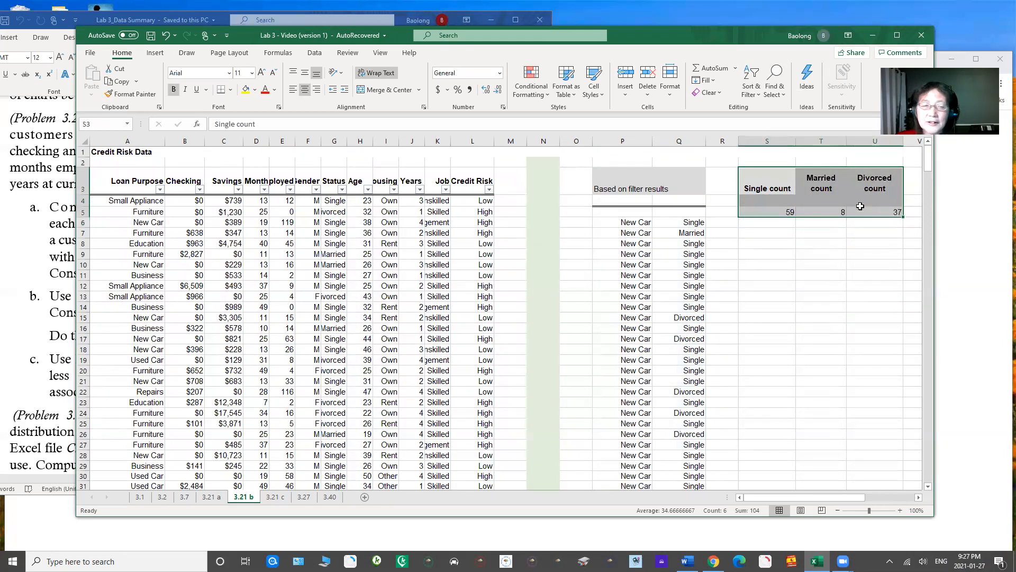
{"action": "left_click", "coordinate": [155, 53]}
{"action": "left_click", "coordinate": [456, 92]}
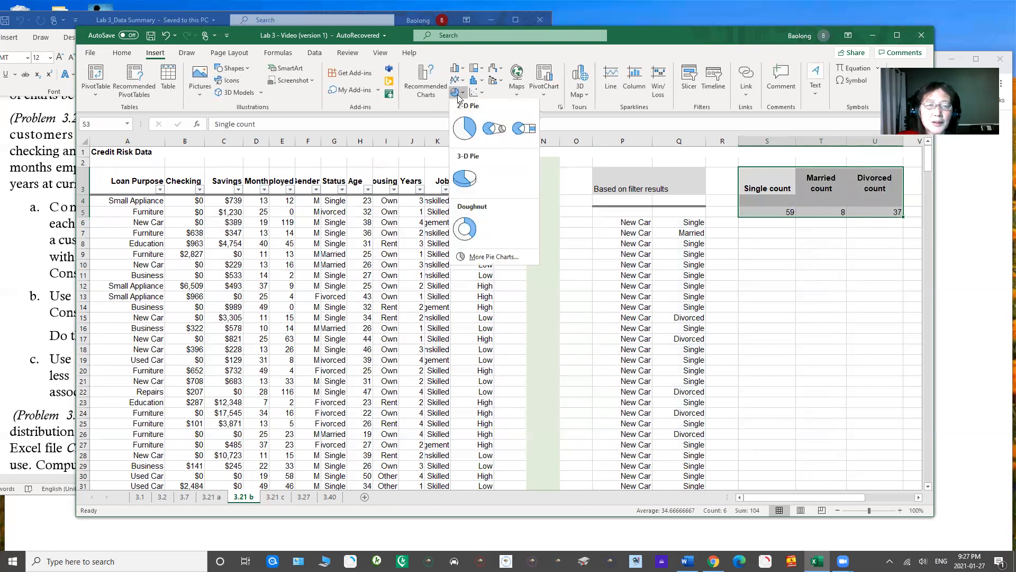
{"action": "left_click", "coordinate": [469, 130]}
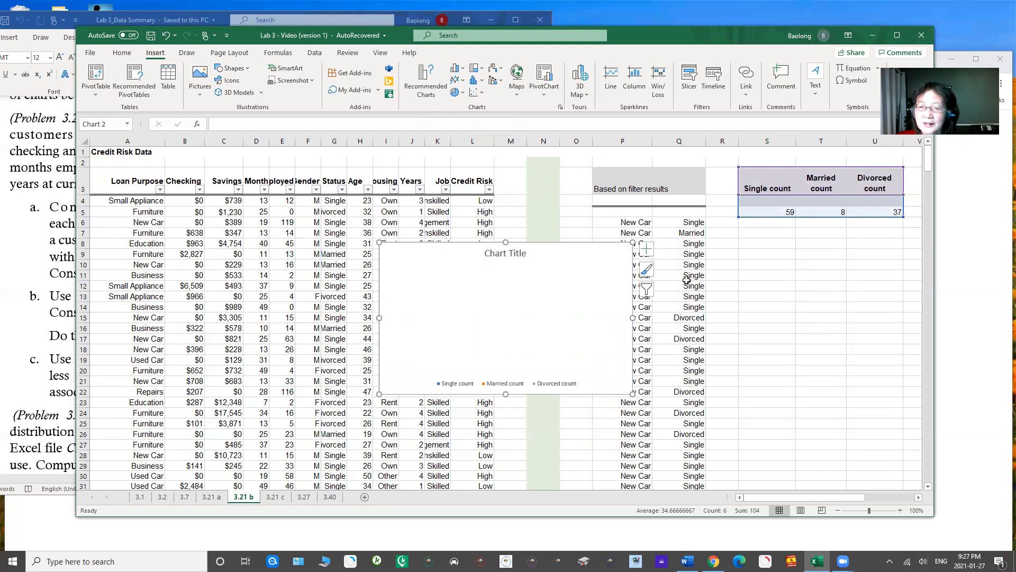
{"action": "left_click", "coordinate": [407, 253]}
{"action": "key", "text": "Delete"}
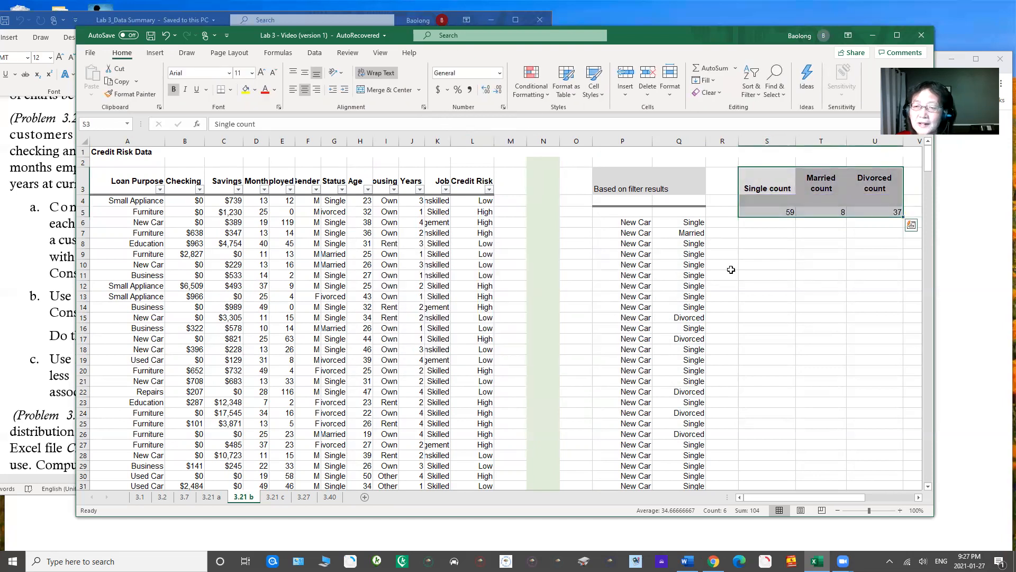
{"action": "left_click", "coordinate": [765, 273]}
{"action": "left_click_drag", "start_coordinate": [765, 211], "coordinate": [894, 212]}
{"action": "left_click_drag", "start_coordinate": [757, 200], "coordinate": [868, 201]}
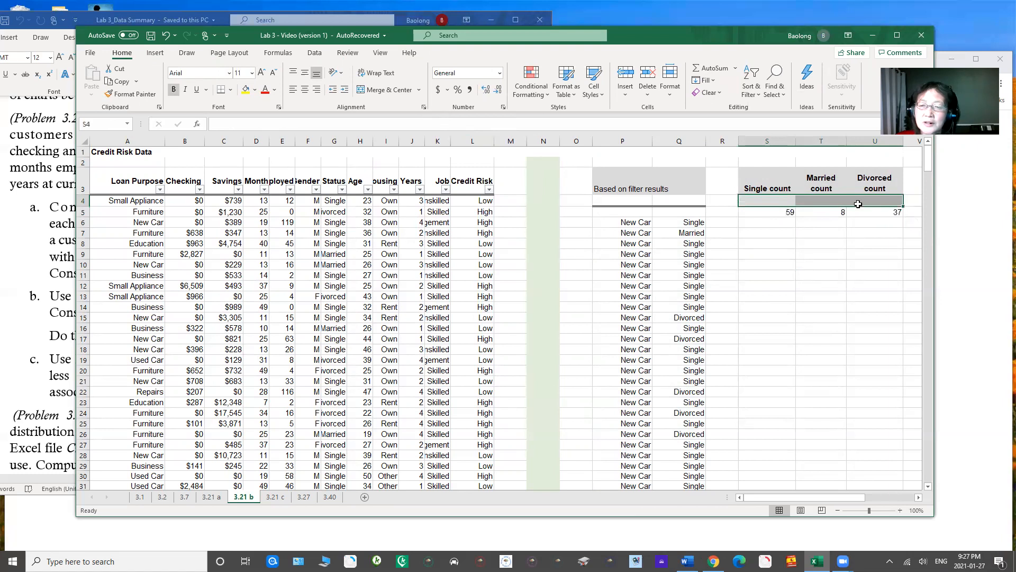
{"action": "left_click", "coordinate": [820, 233]}
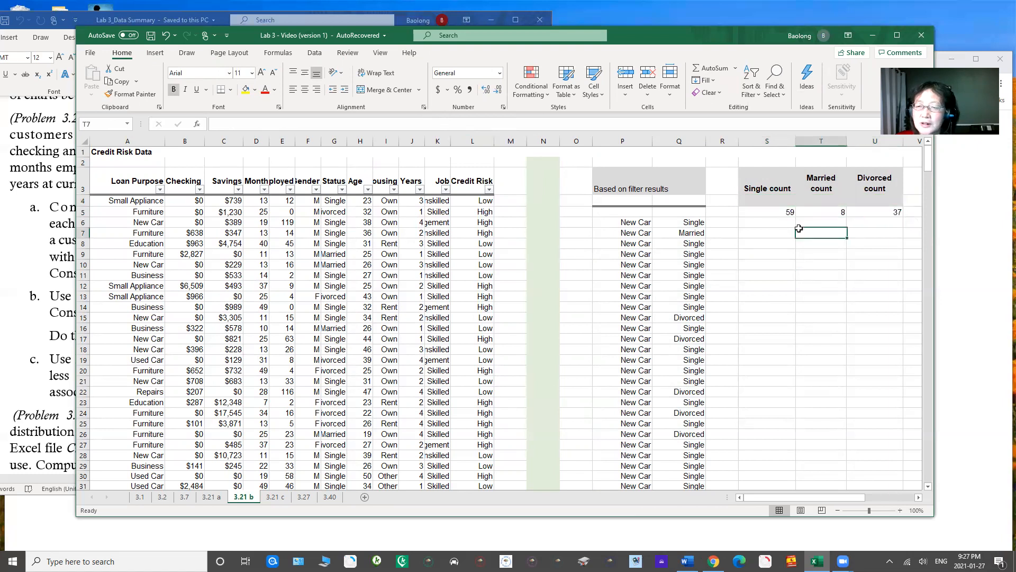
Step: Enter the labels "Single count" in S4 and "Maried" in T4, directly above the count values
{"action": "left_click", "coordinate": [771, 203]}
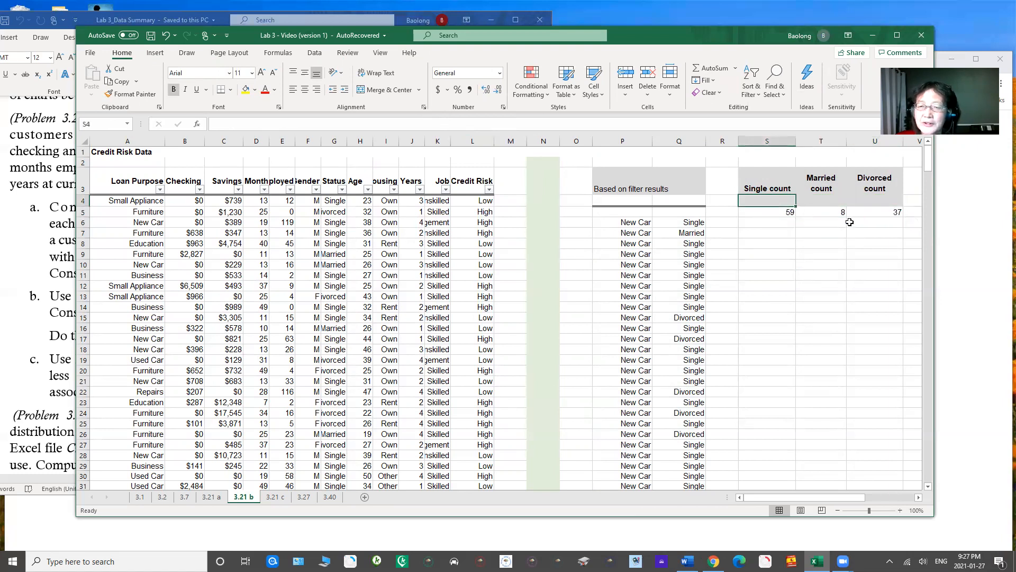
{"action": "type", "text": "Single count"}
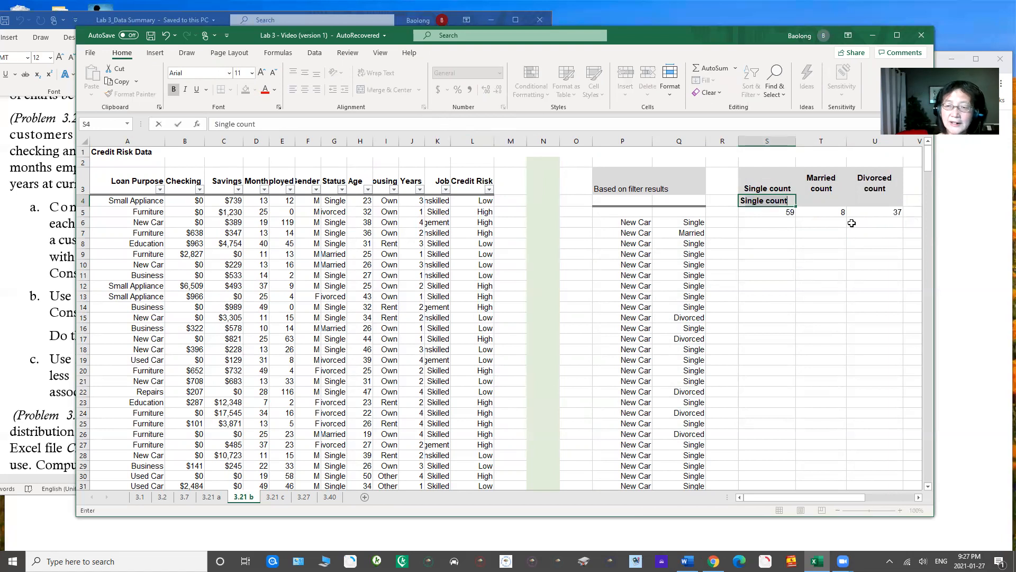
{"action": "key", "text": "Return"}
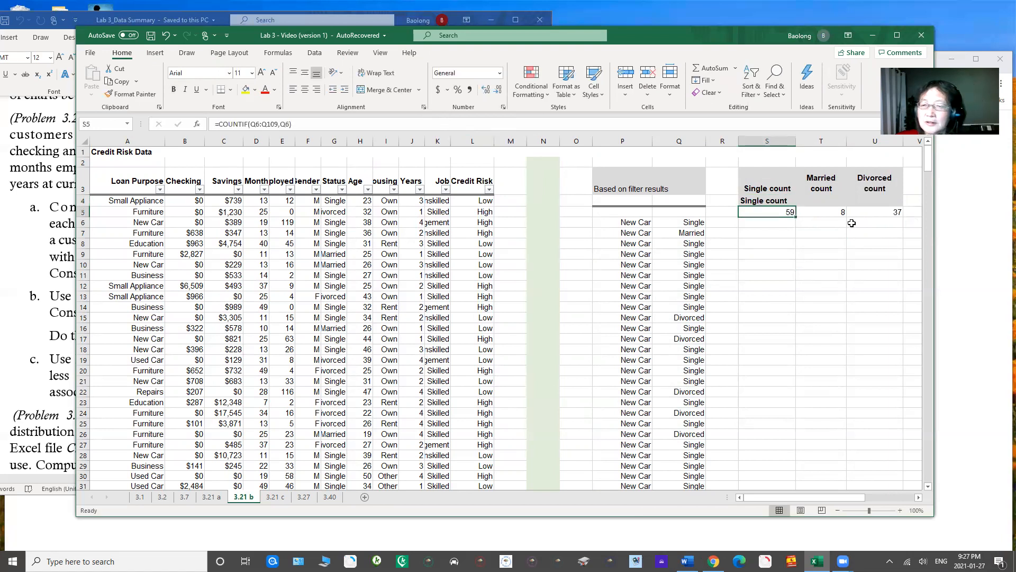
{"action": "left_click", "coordinate": [818, 198]}
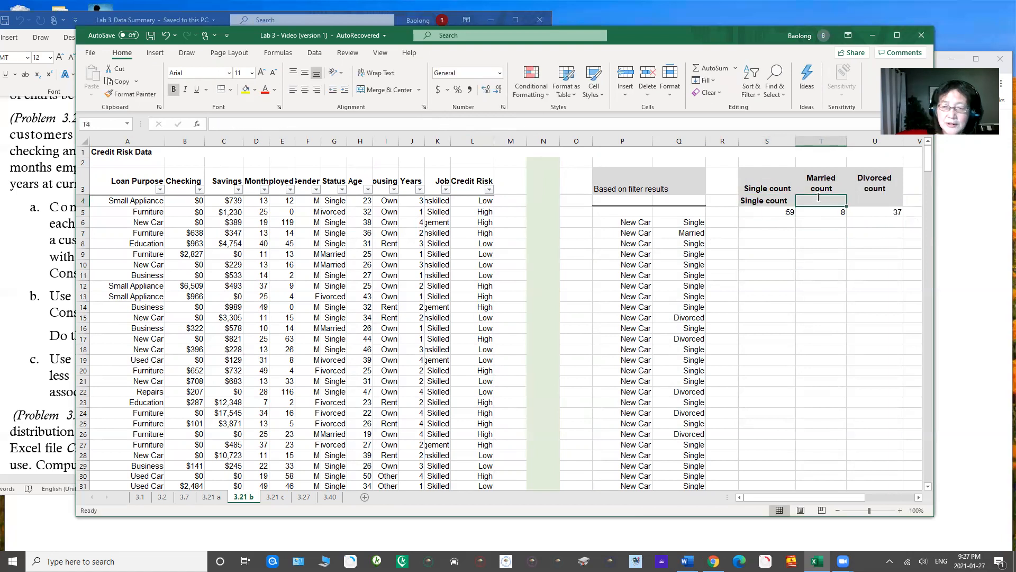
{"action": "type", "text": "Maried"}
{"action": "key", "text": "Return"}
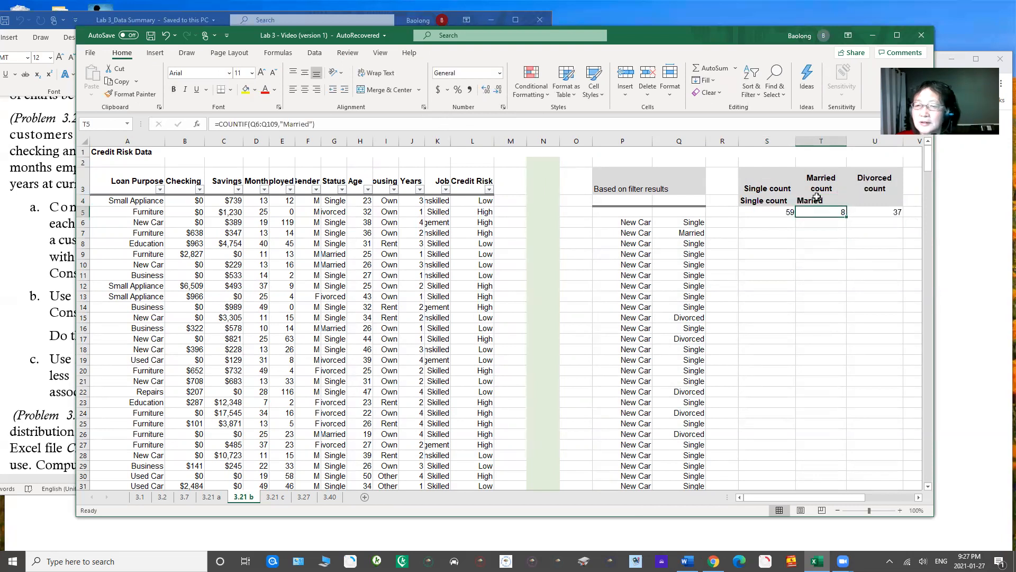
Step: Enter the label "Divorced" in U4 and shorten the label in S4 to "Single"
{"action": "left_click", "coordinate": [872, 199]}
{"action": "type", "text": "Divorced"}
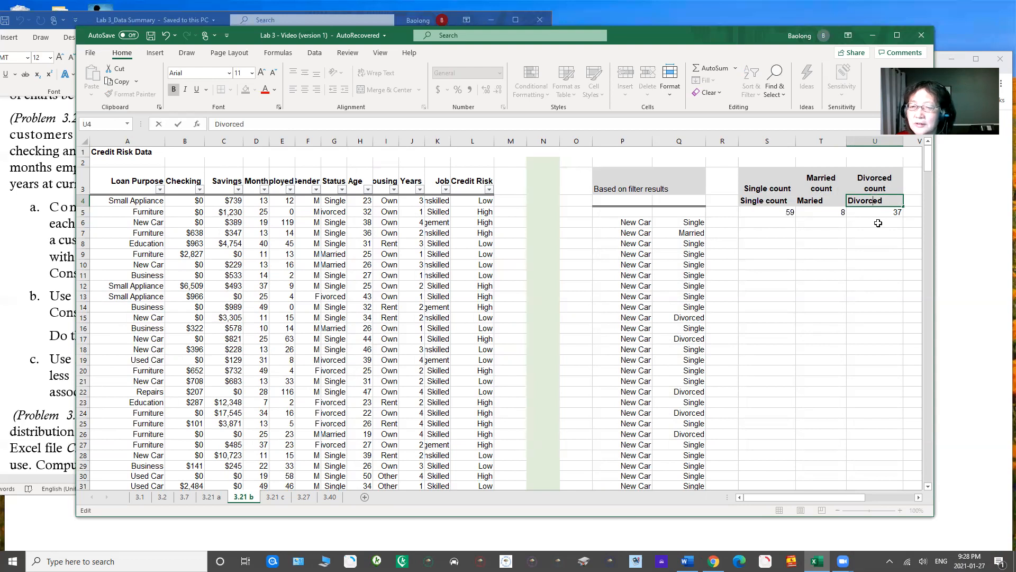
{"action": "left_click", "coordinate": [875, 221]}
{"action": "left_click", "coordinate": [777, 201]}
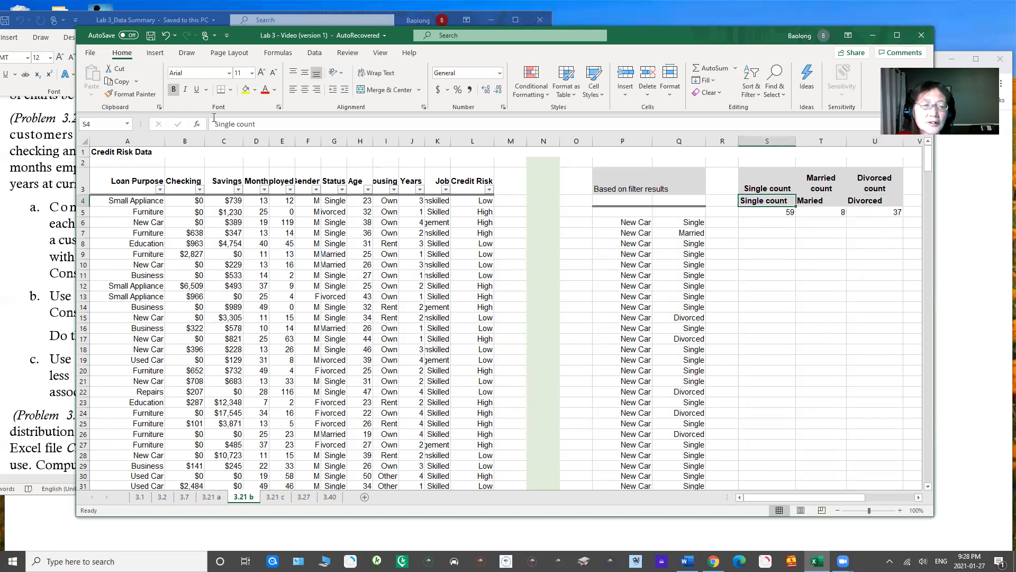
{"action": "left_click", "coordinate": [260, 123]}
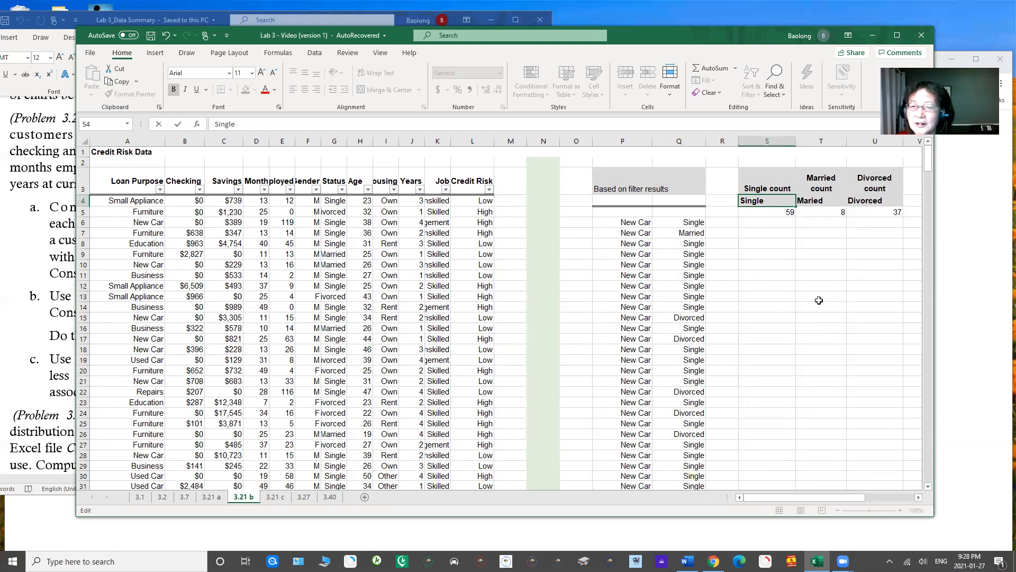
Step: Insert a 2-D pie chart from the marital status labels and counts in S4:U5
{"action": "left_click_drag", "start_coordinate": [760, 204], "coordinate": [868, 210]}
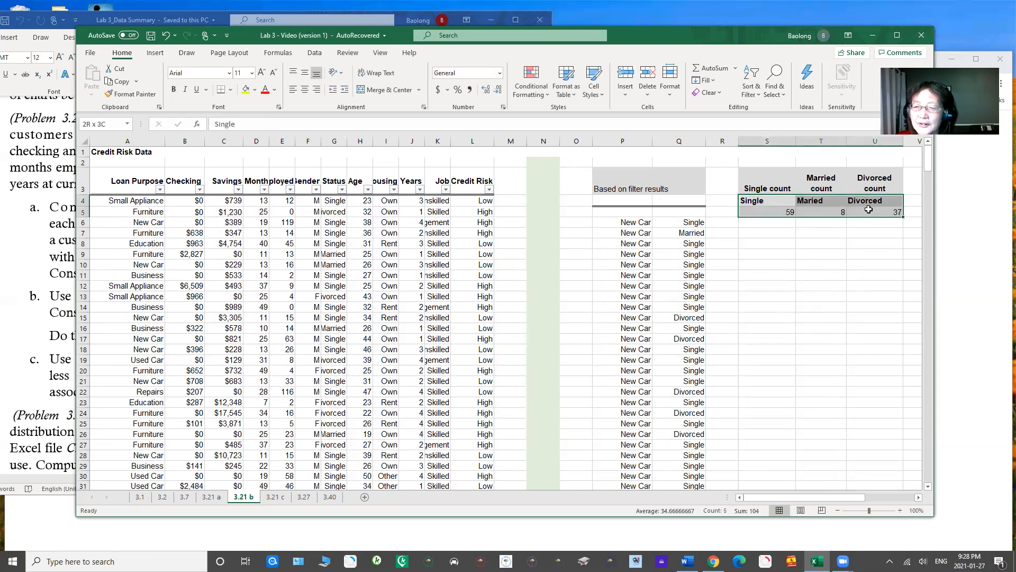
{"action": "left_click", "coordinate": [156, 53]}
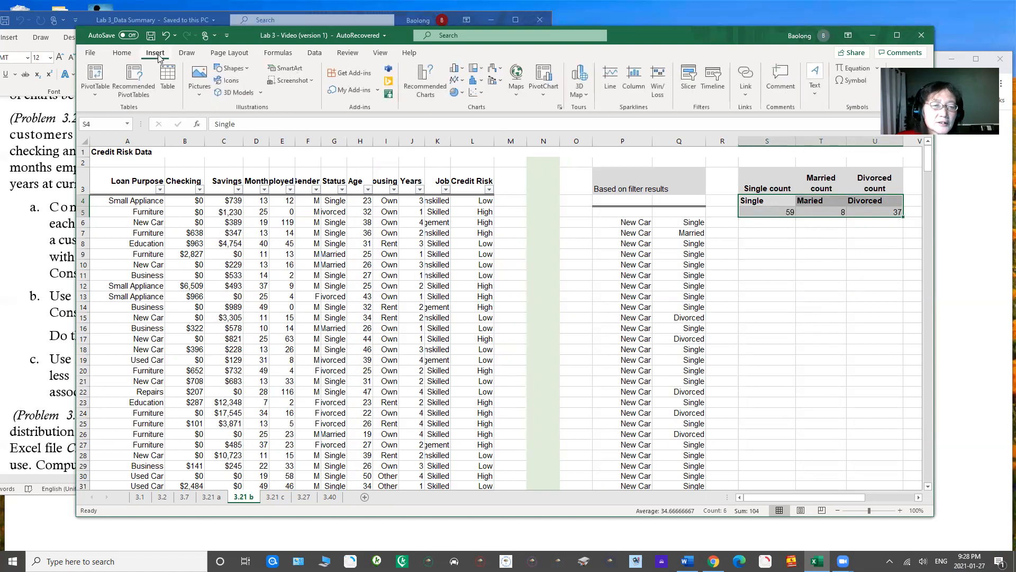
{"action": "left_click", "coordinate": [454, 94]}
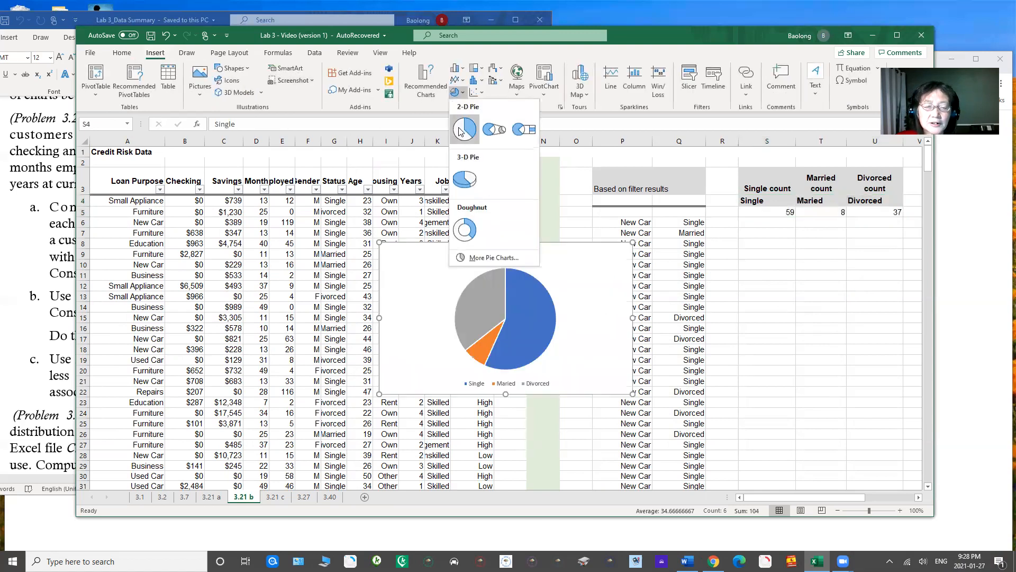
{"action": "left_click", "coordinate": [464, 128]}
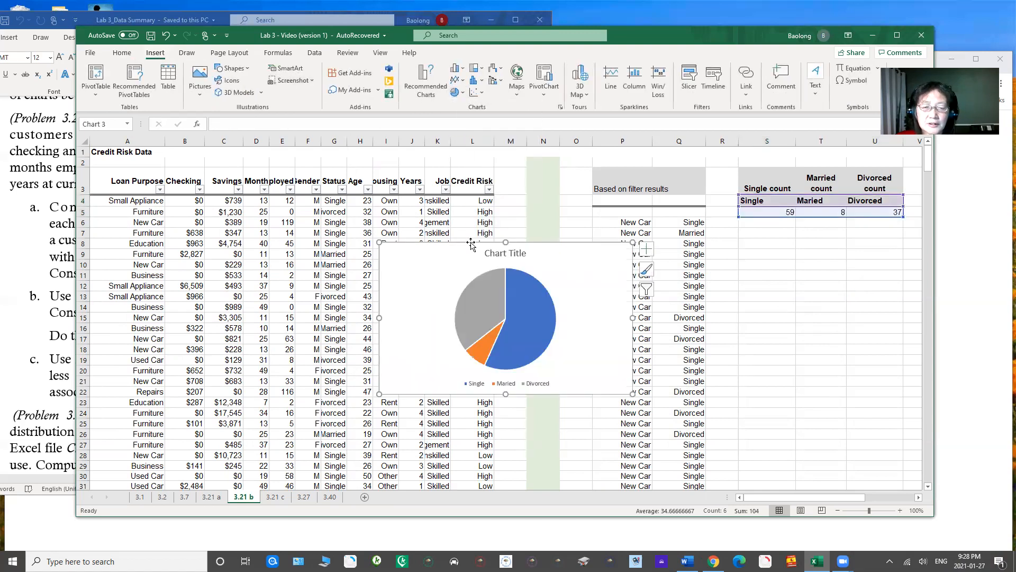
Step: Add data labels to the pie chart and move it directly below the marital status count table
{"action": "left_click", "coordinate": [648, 249]}
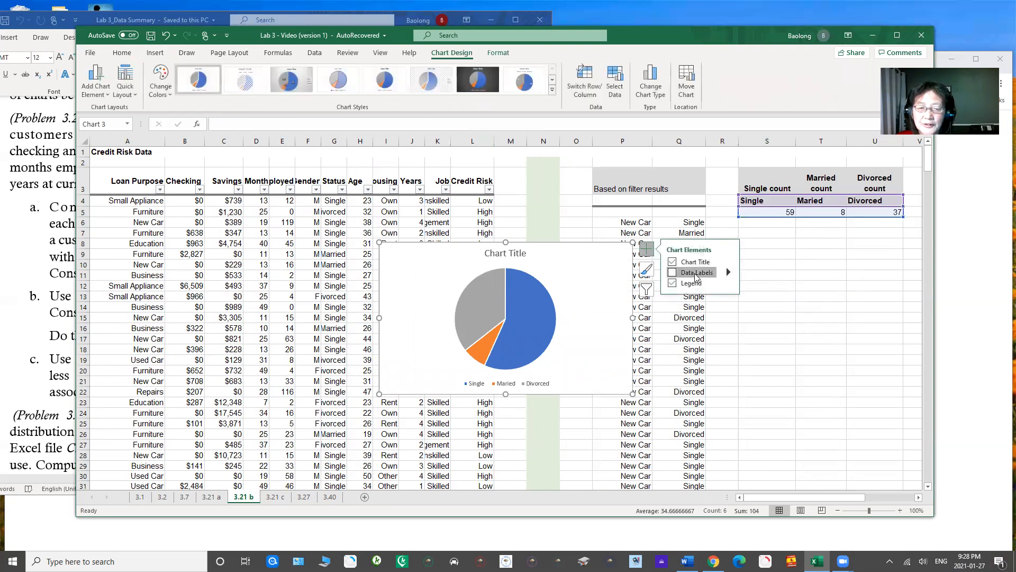
{"action": "left_click", "coordinate": [673, 272]}
{"action": "left_click_drag", "start_coordinate": [434, 262], "coordinate": [783, 260]}
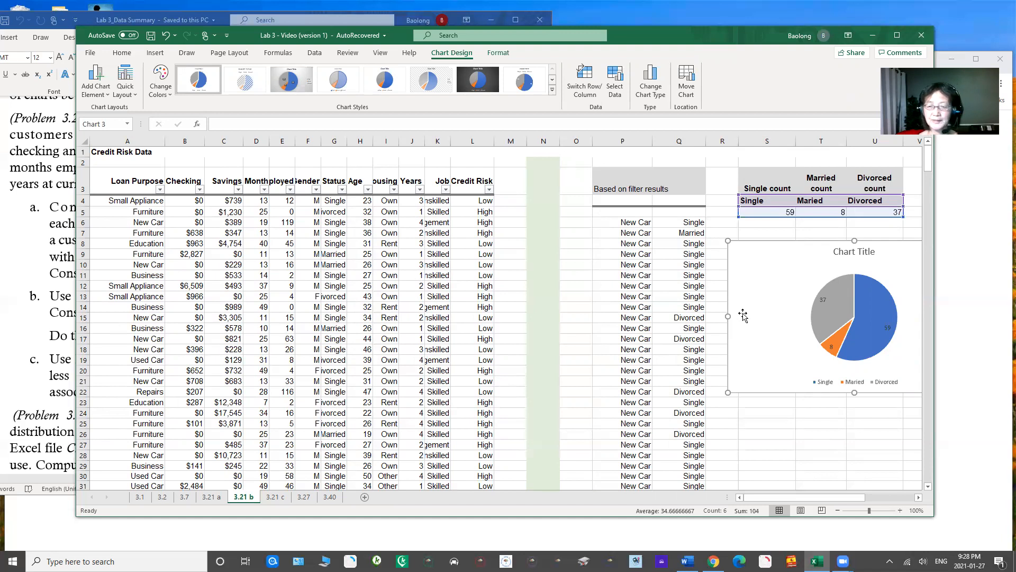
{"action": "left_click_drag", "start_coordinate": [800, 497], "coordinate": [850, 494]}
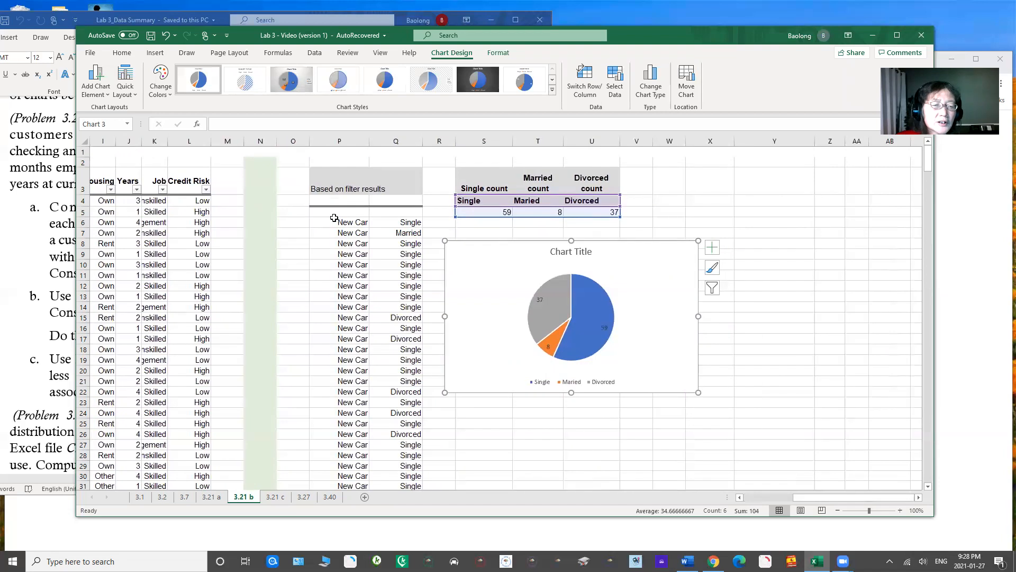
Step: Enter the header "Loan purpose" in P5, above the filtered New Car entries
{"action": "left_click_drag", "start_coordinate": [327, 226], "coordinate": [392, 241]}
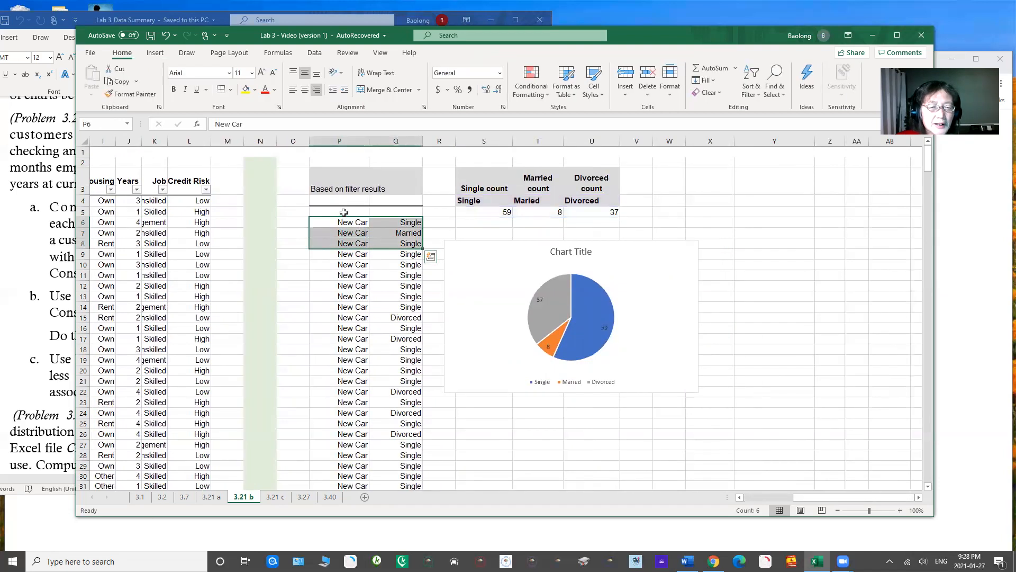
{"action": "left_click", "coordinate": [344, 212]}
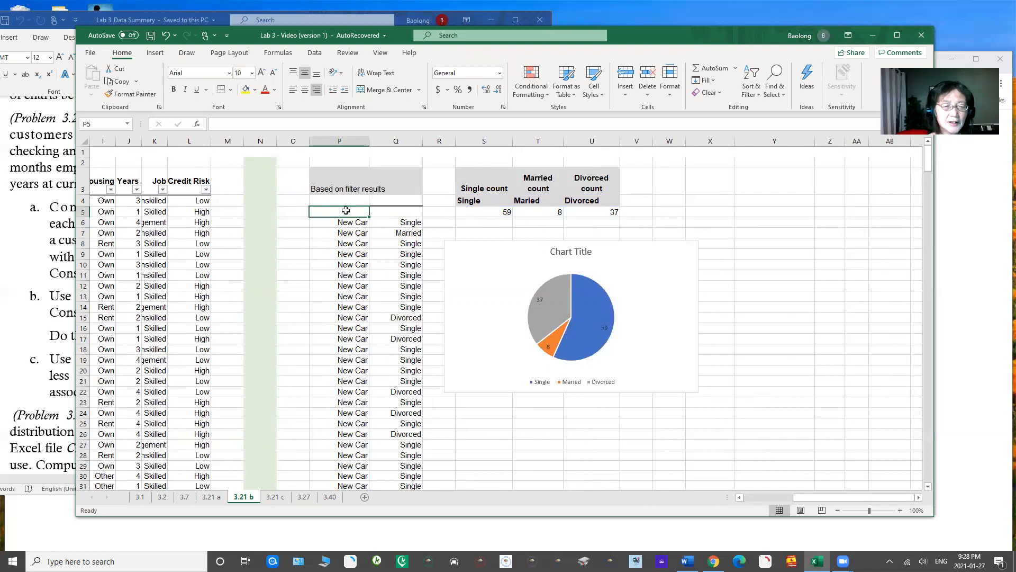
{"action": "type", "text": "Ty0"}
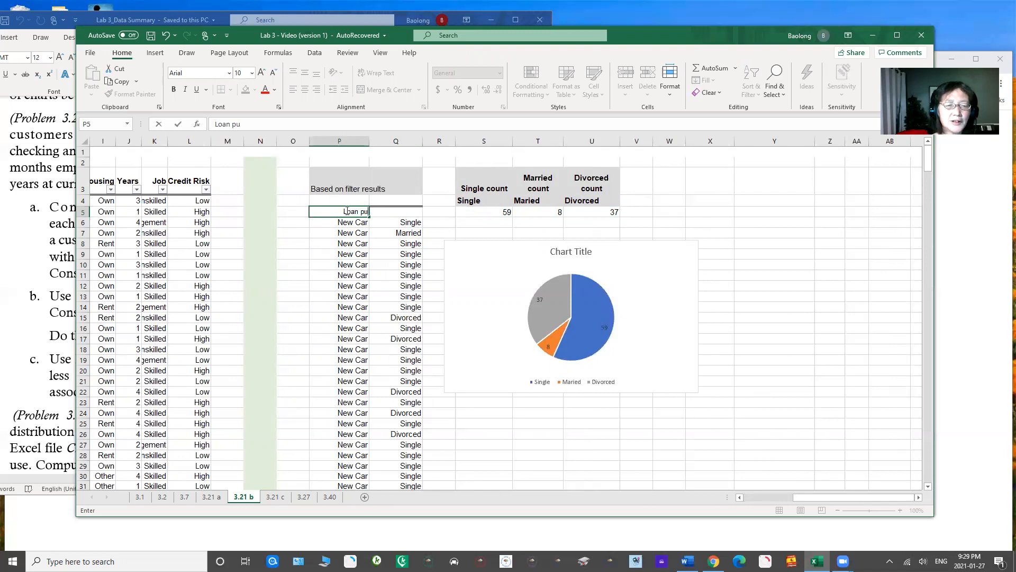
{"action": "type", "text": "rpse"}
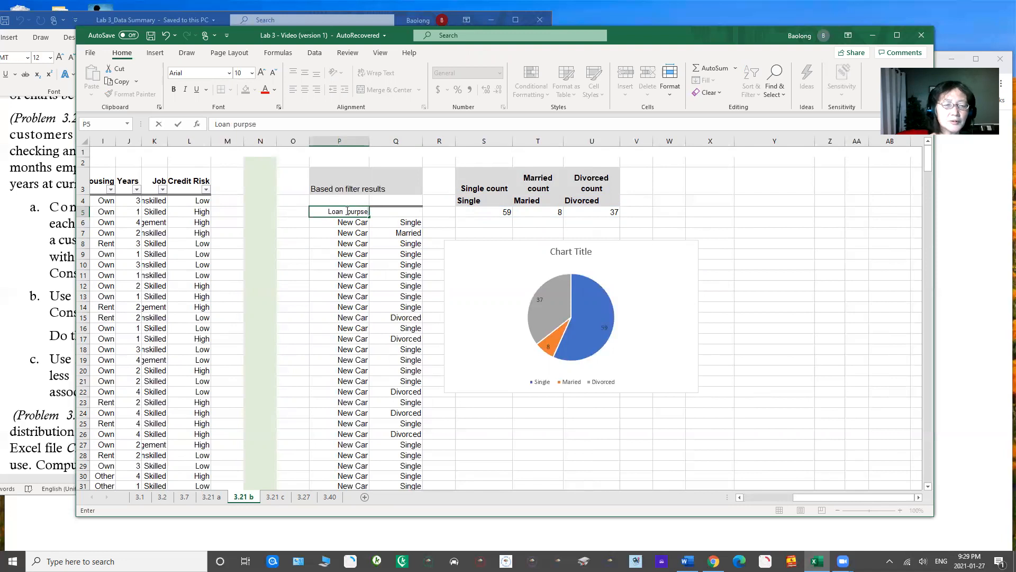
{"action": "key", "text": "BackSpace"}
{"action": "key", "text": "BackSpace"}
{"action": "key", "text": "BackSpace"}
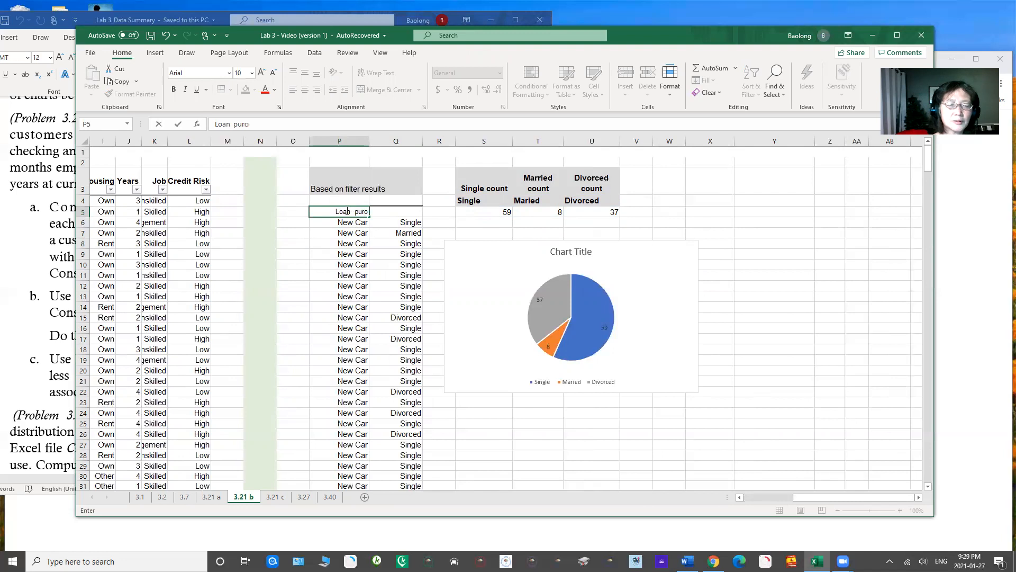
{"action": "type", "text": "ose"}
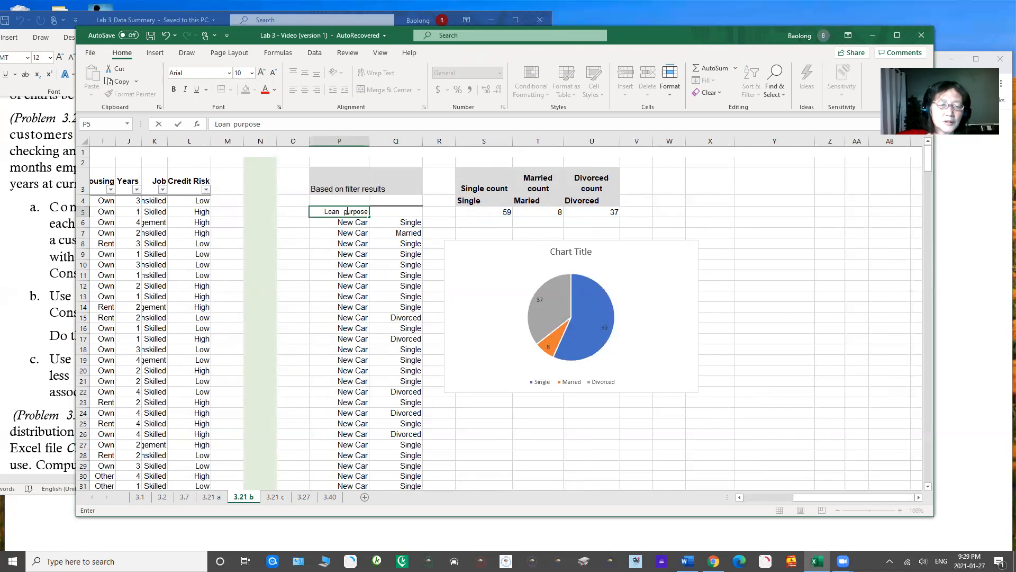
Step: Enter the header "Staus" in Q5, above the filtered marital status entries
{"action": "left_click", "coordinate": [393, 211]}
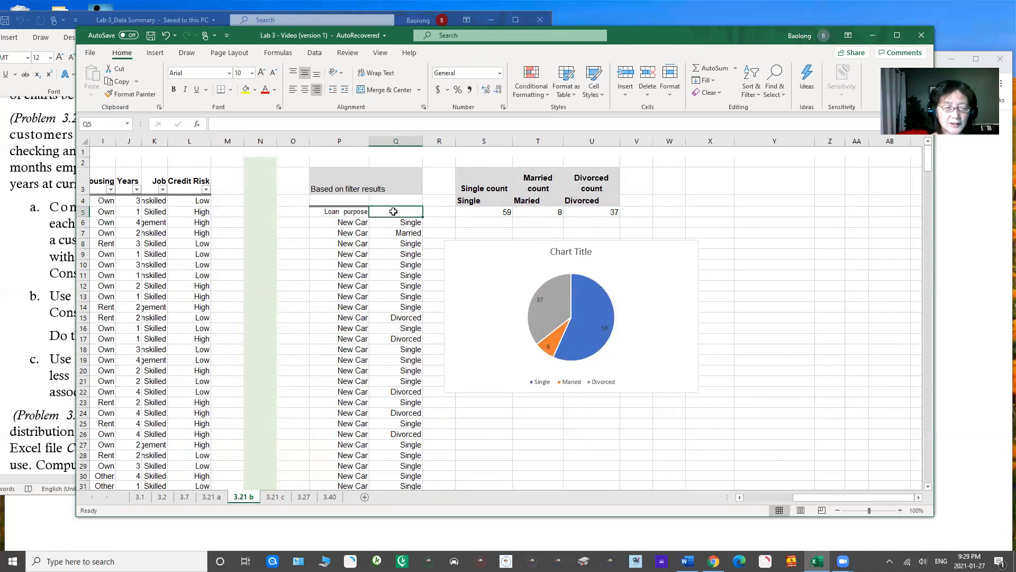
{"action": "type", "text": "Sta"}
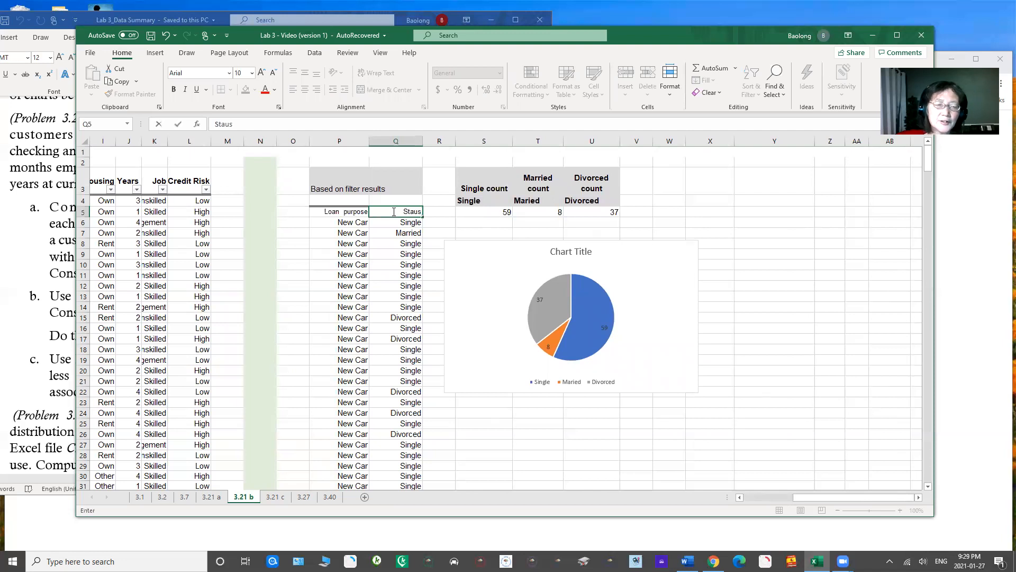
{"action": "type", "text": "us"}
{"action": "key", "text": "Return"}
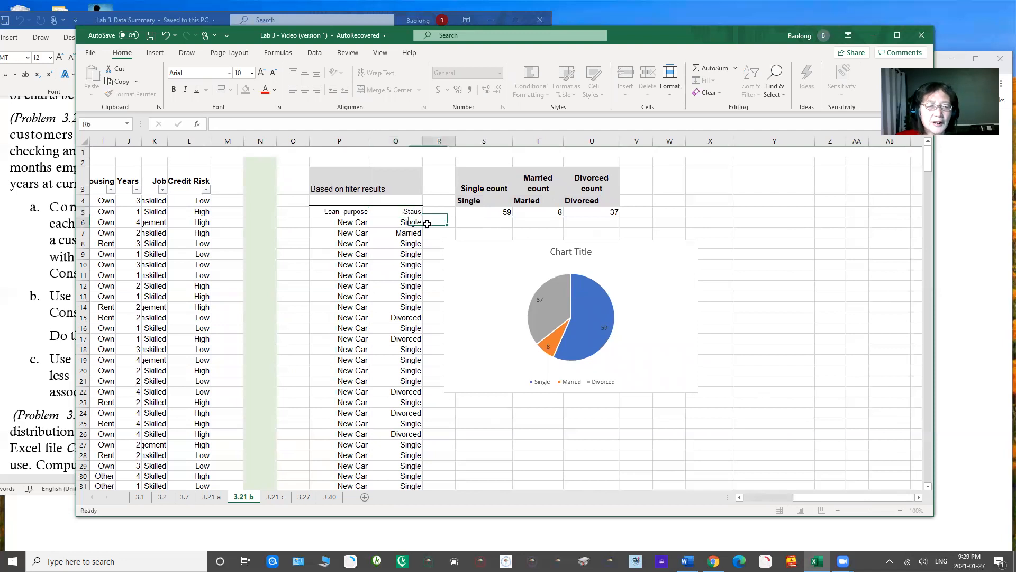
Step: Create a PivotTable from P5:Q109 at S23 on the existing worksheet, using Staus as both the row field and the counted value
{"action": "left_click_drag", "start_coordinate": [338, 212], "coordinate": [395, 440]}
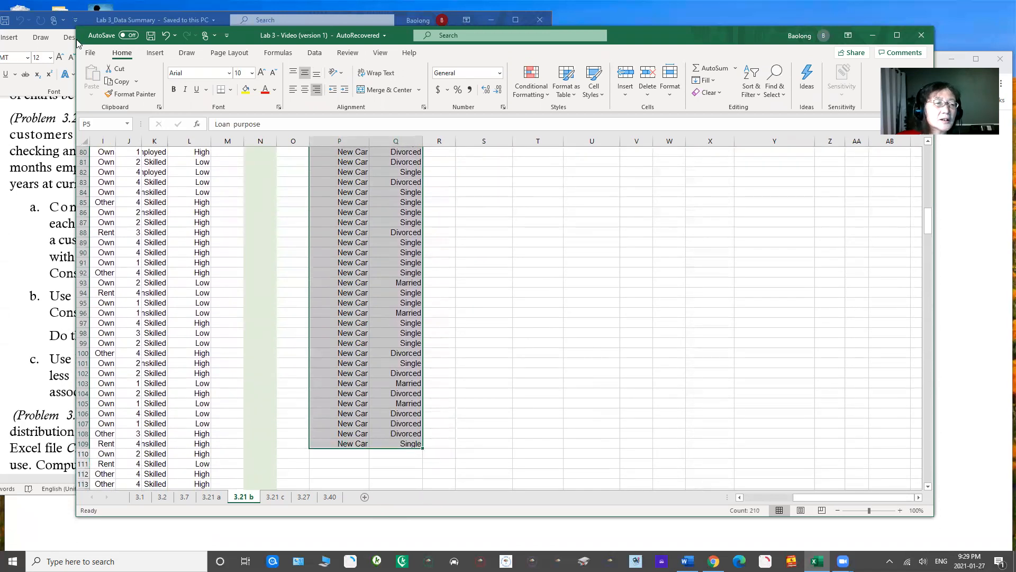
{"action": "left_click", "coordinate": [155, 52]}
{"action": "left_click", "coordinate": [89, 76]}
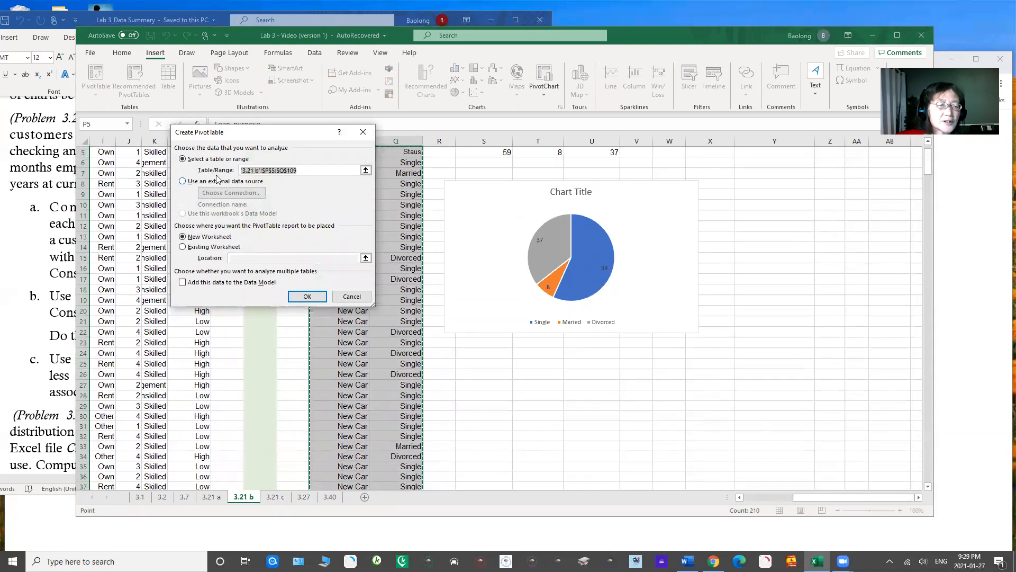
{"action": "left_click", "coordinate": [183, 247]}
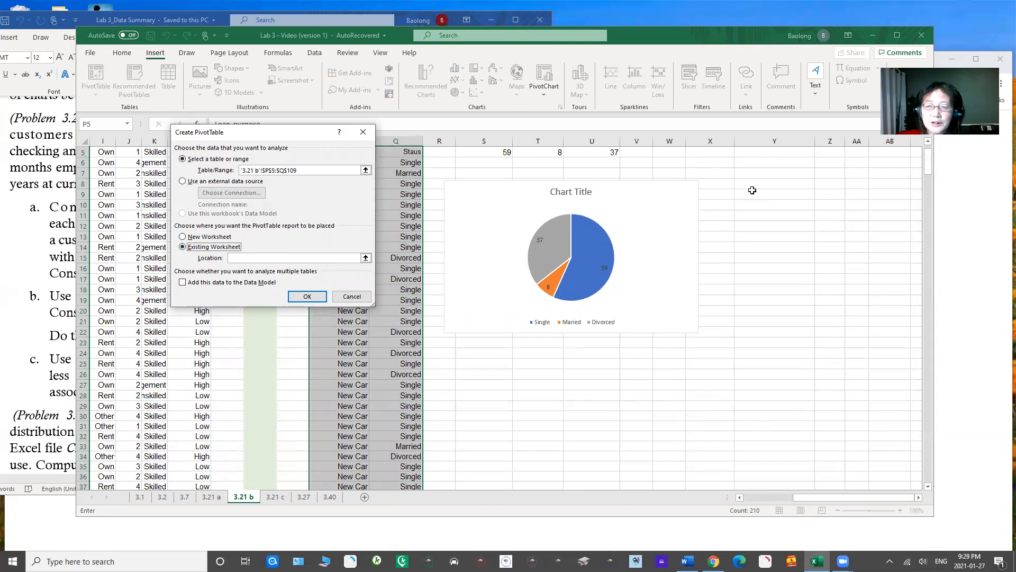
{"action": "left_click", "coordinate": [483, 362]}
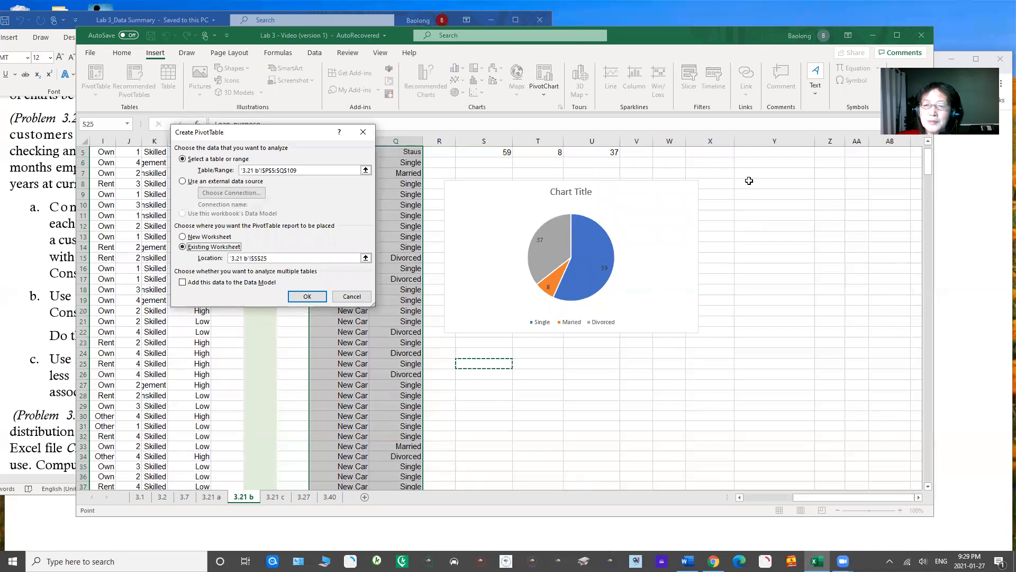
{"action": "left_click", "coordinate": [472, 342]}
{"action": "left_click", "coordinate": [307, 296]}
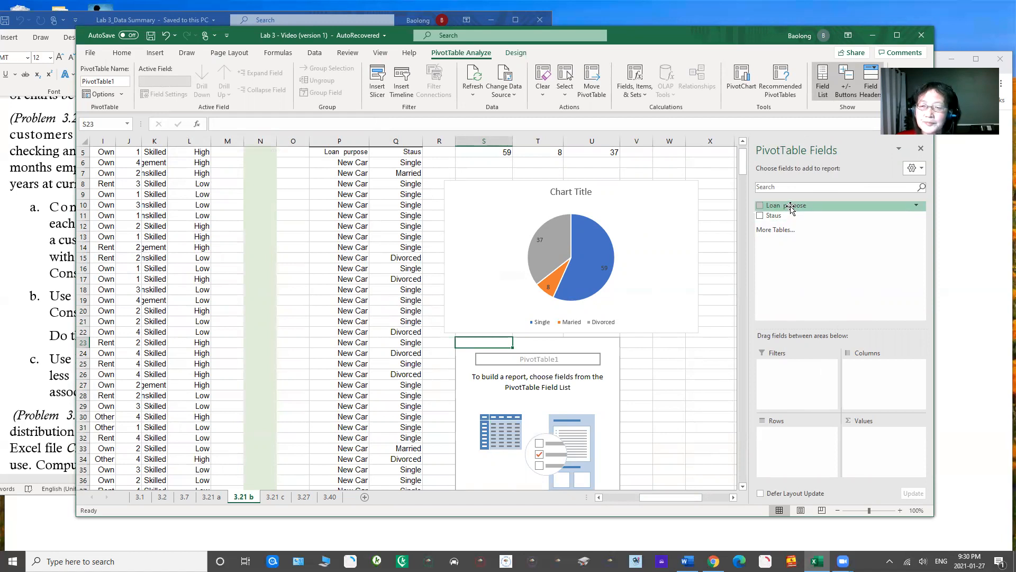
{"action": "left_click_drag", "start_coordinate": [772, 216], "coordinate": [787, 446]}
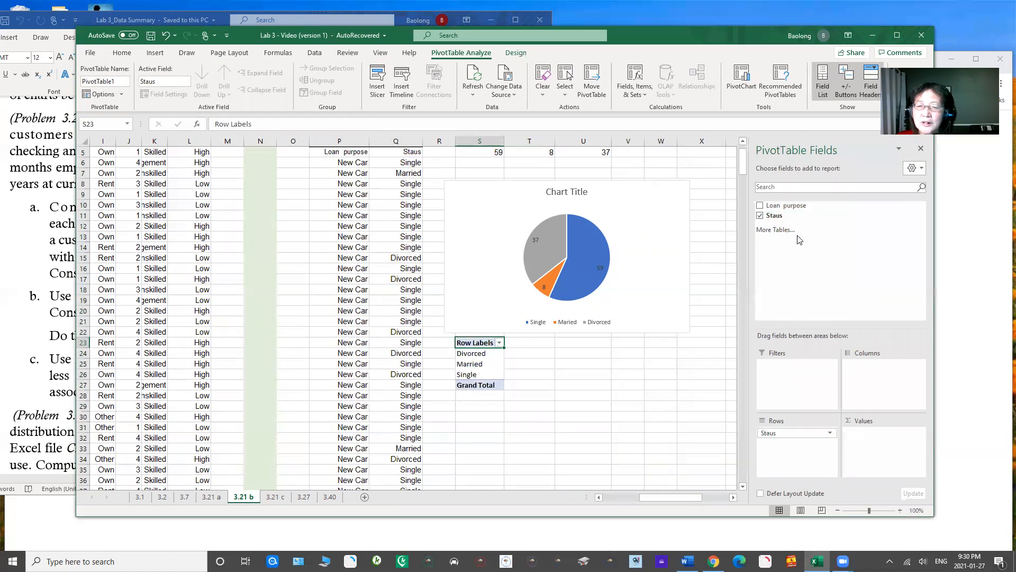
{"action": "left_click_drag", "start_coordinate": [783, 217], "coordinate": [876, 437]}
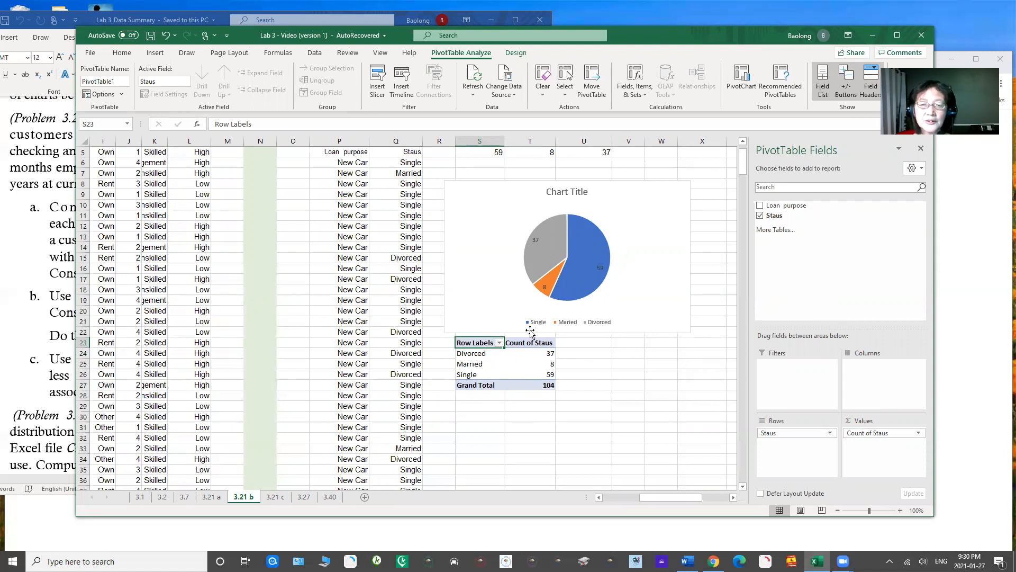
Step: Correct the spelling of the Q5 column header to "Status"
{"action": "left_click", "coordinate": [411, 154]}
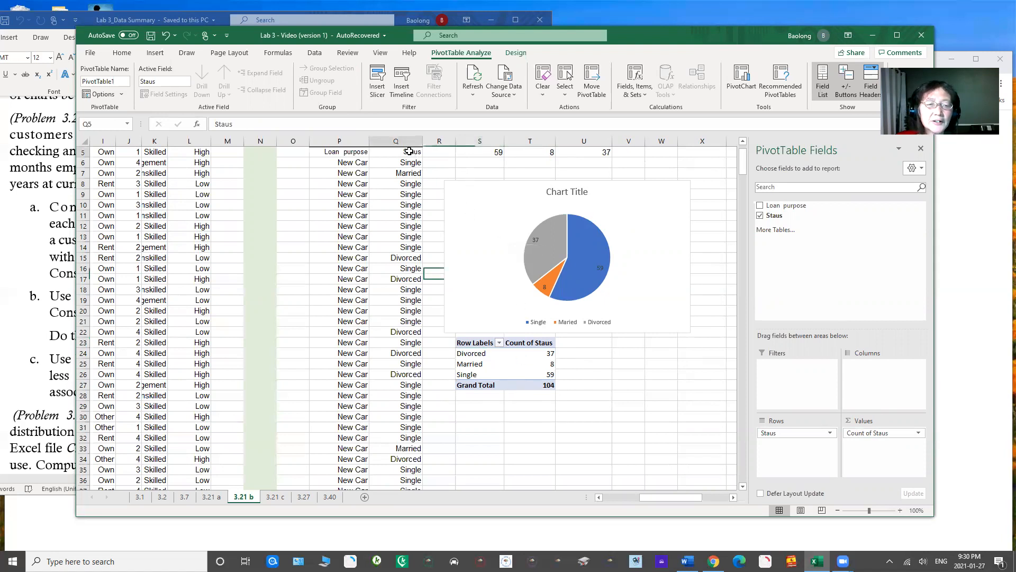
{"action": "left_click", "coordinate": [225, 122]}
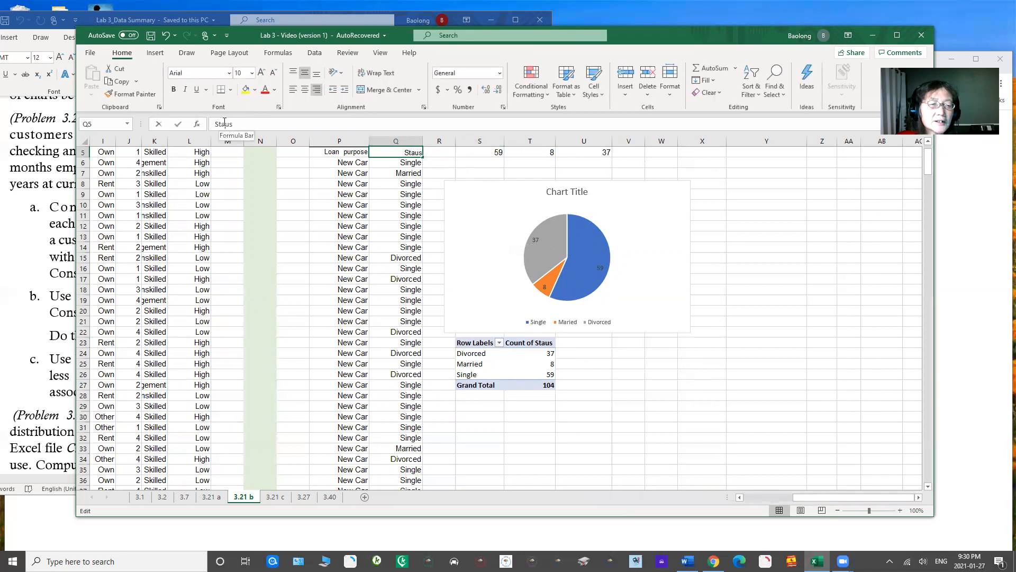
{"action": "type", "text": "t"}
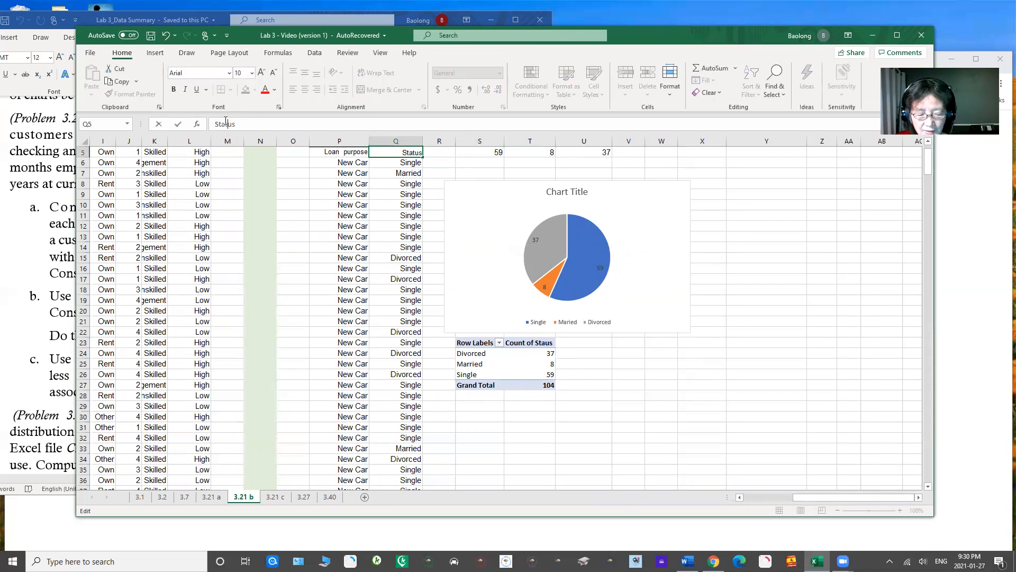
{"action": "key", "text": "Return"}
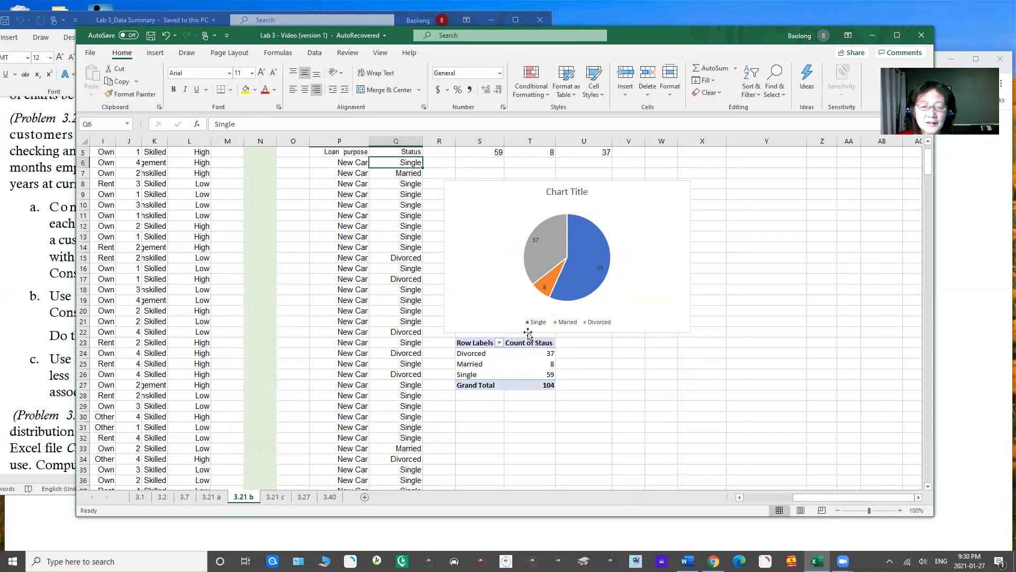
{"action": "left_click", "coordinate": [621, 372]}
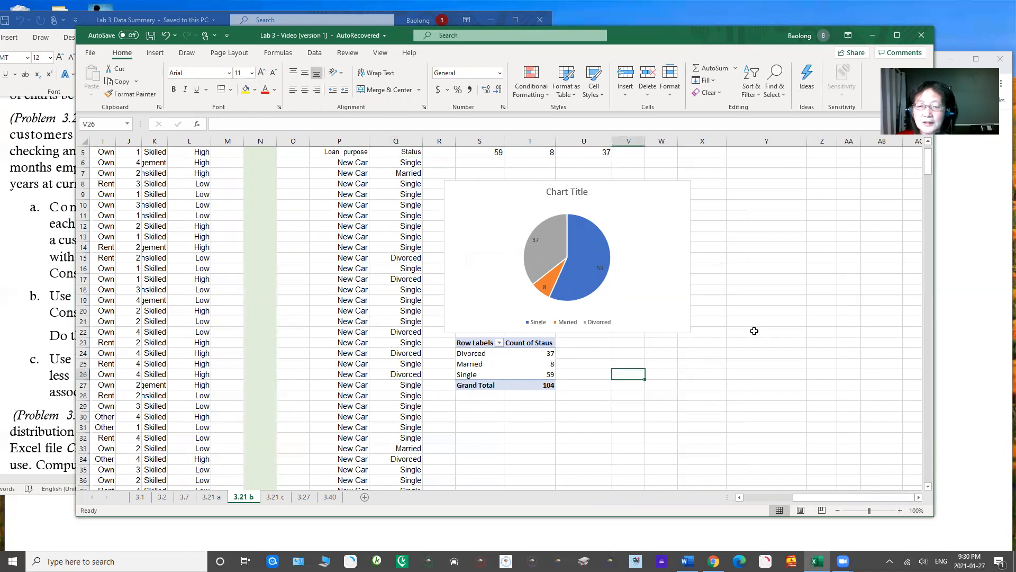
Step: Insert a pie PivotChart based on the marital status PivotTable at S23
{"action": "left_click", "coordinate": [506, 353]}
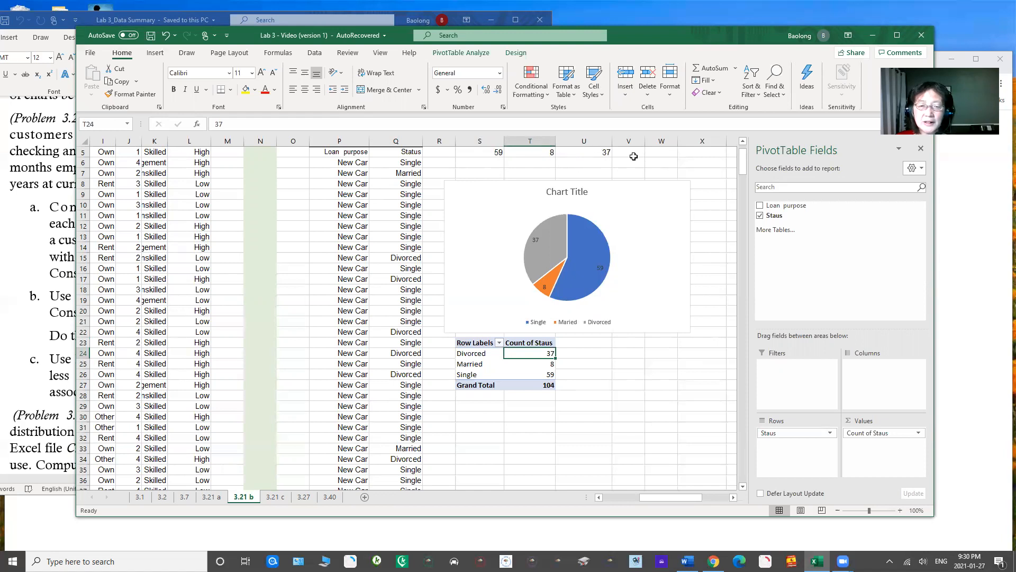
{"action": "left_click", "coordinate": [472, 361]}
{"action": "left_click", "coordinate": [523, 366]}
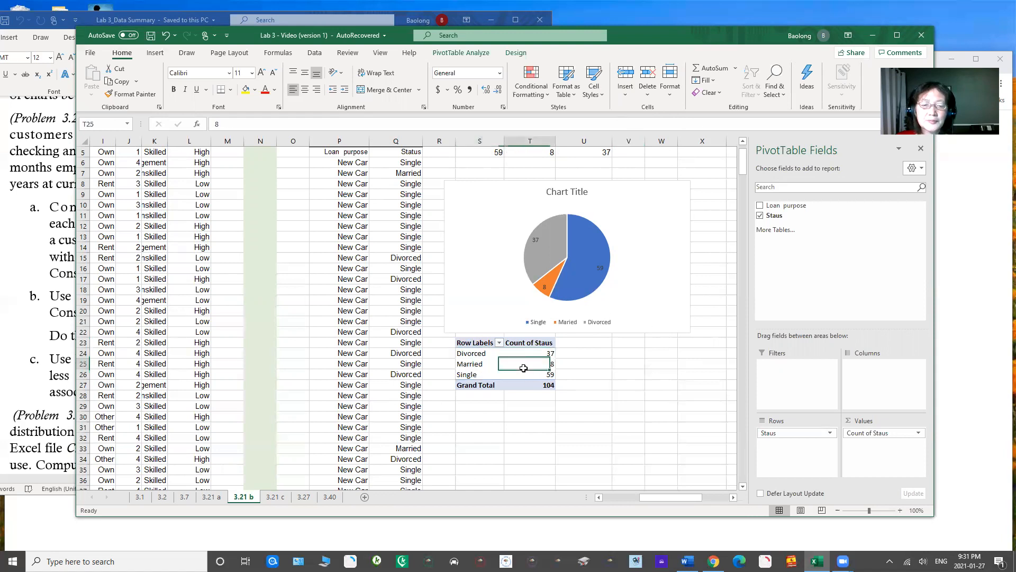
{"action": "left_click", "coordinate": [477, 341]}
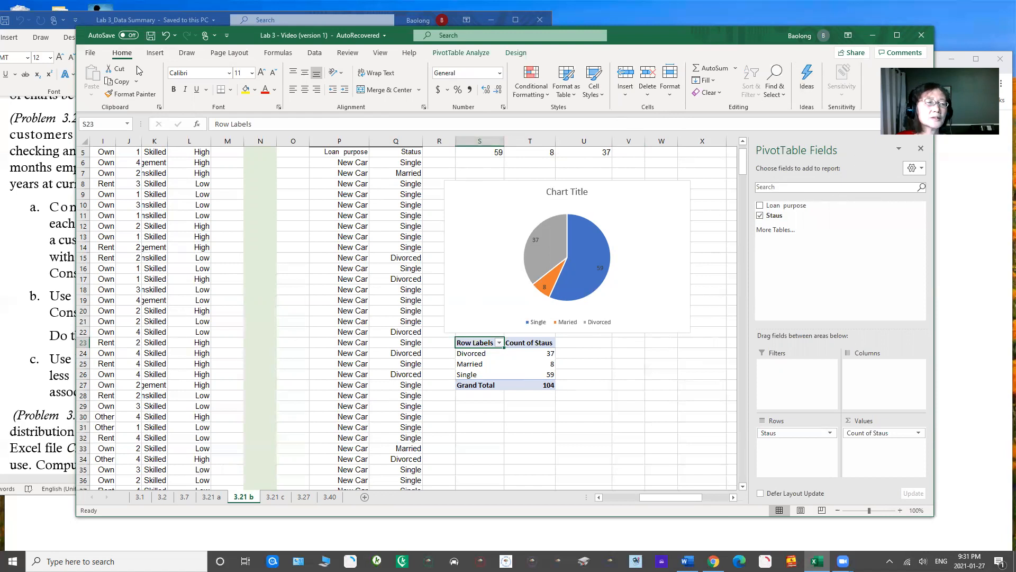
{"action": "left_click", "coordinate": [155, 53]}
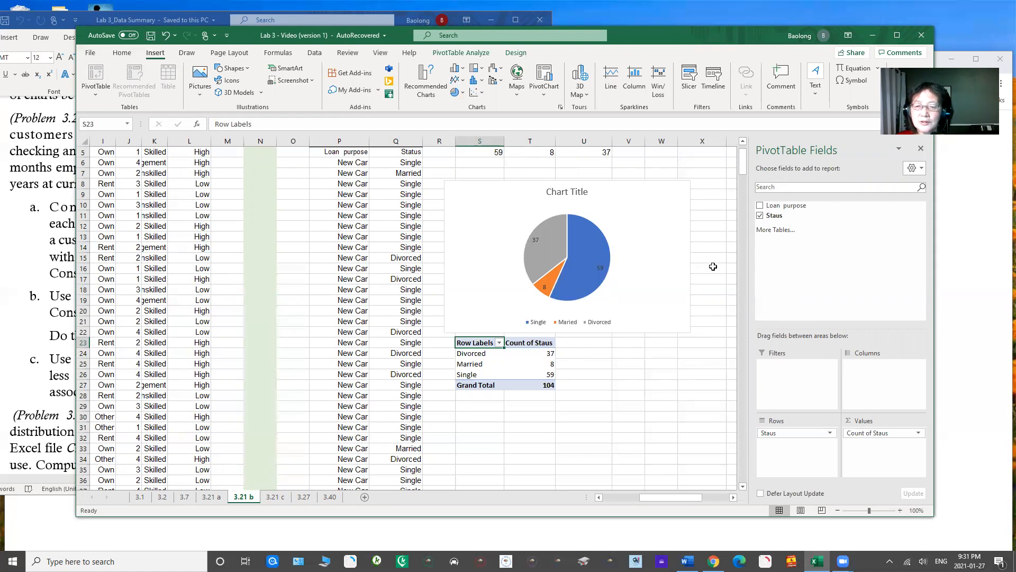
{"action": "left_click_drag", "start_coordinate": [675, 498], "coordinate": [645, 494]}
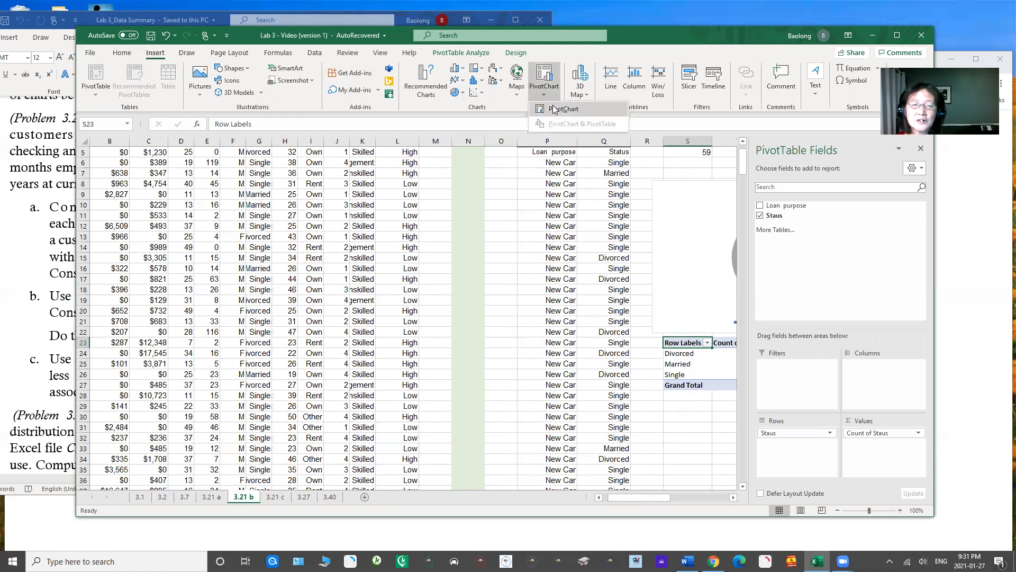
{"action": "left_click", "coordinate": [555, 112]}
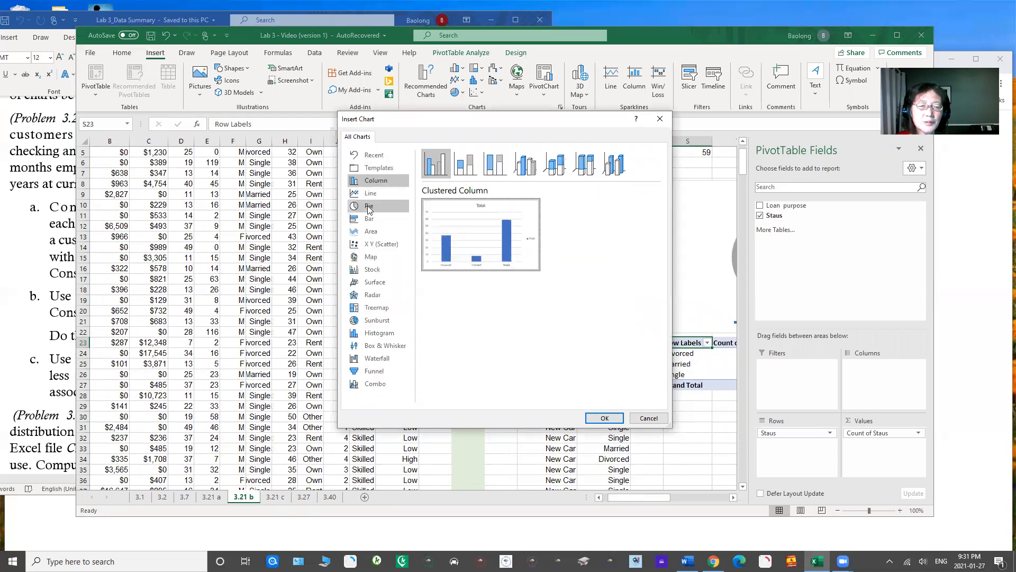
{"action": "left_click", "coordinate": [369, 206]}
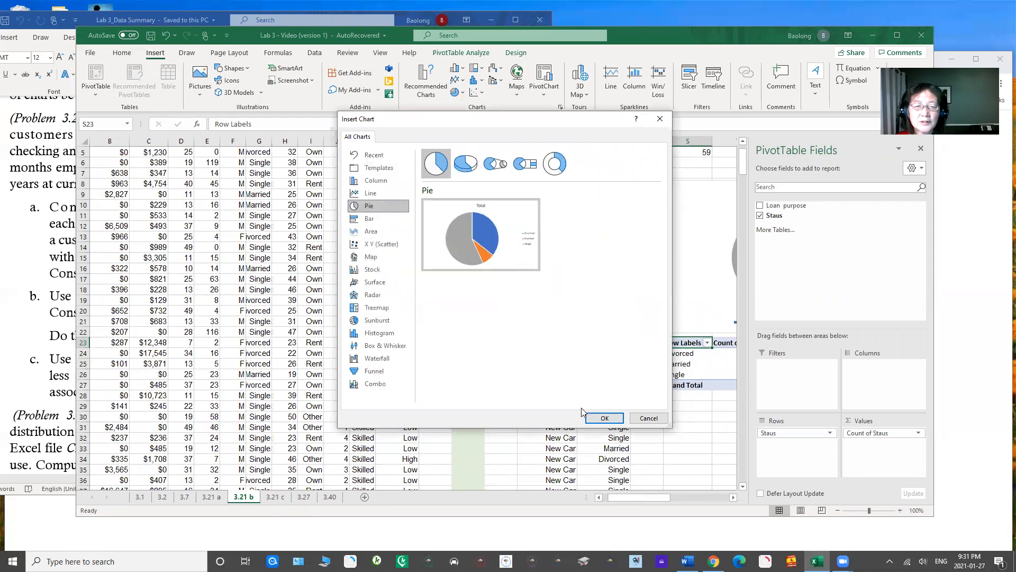
{"action": "left_click", "coordinate": [603, 417]}
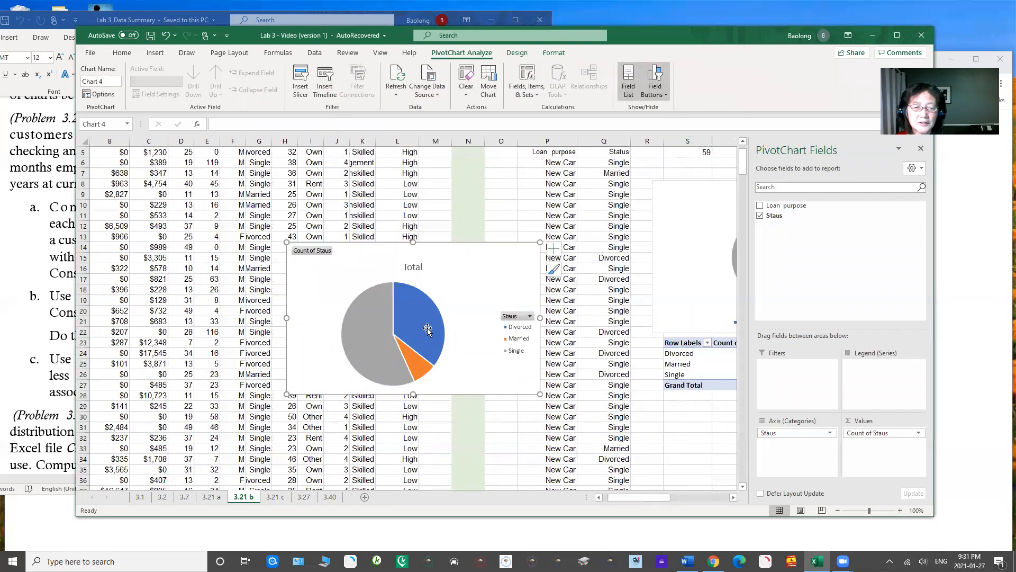
Step: Add data labels to the pie PivotChart and move it directly below the marital status PivotTable
{"action": "left_click_drag", "start_coordinate": [639, 497], "coordinate": [671, 496]}
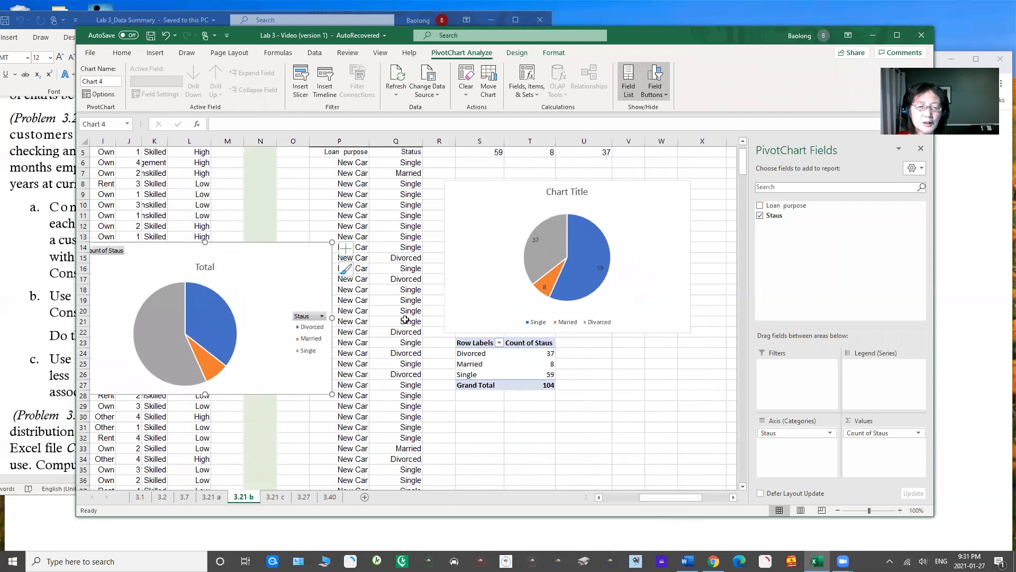
{"action": "left_click", "coordinate": [182, 305]}
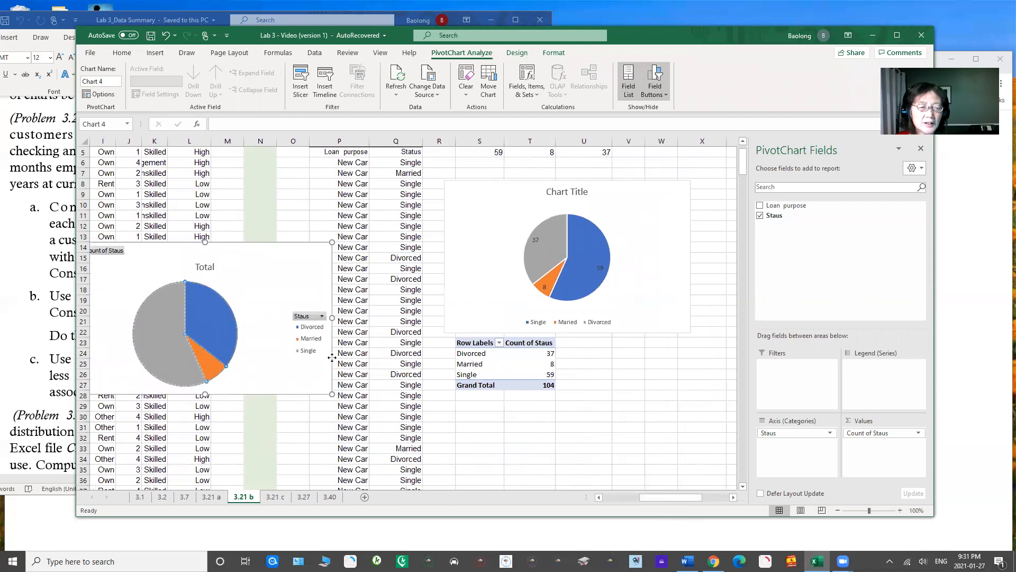
{"action": "left_click", "coordinate": [345, 250]}
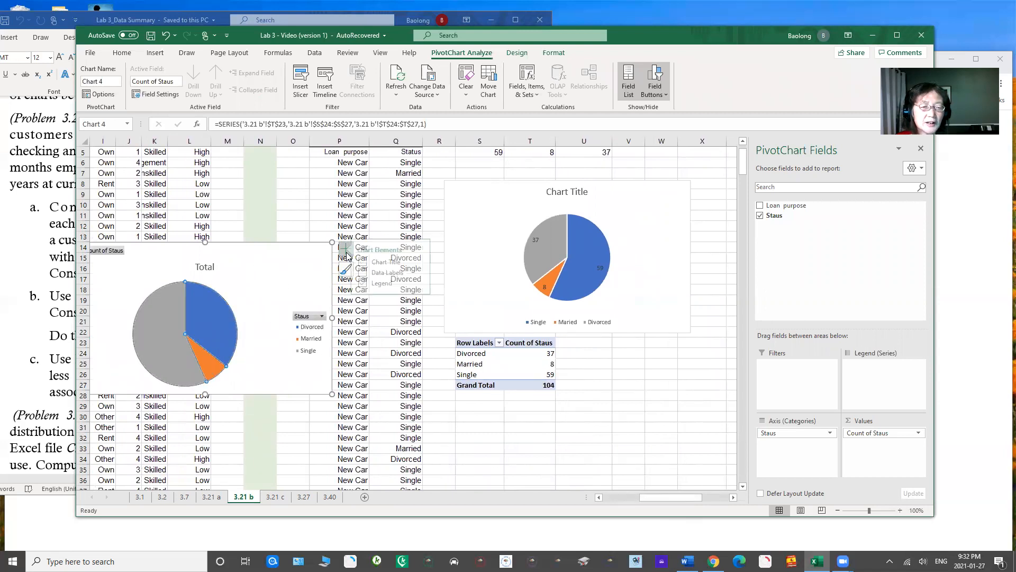
{"action": "left_click", "coordinate": [372, 272]}
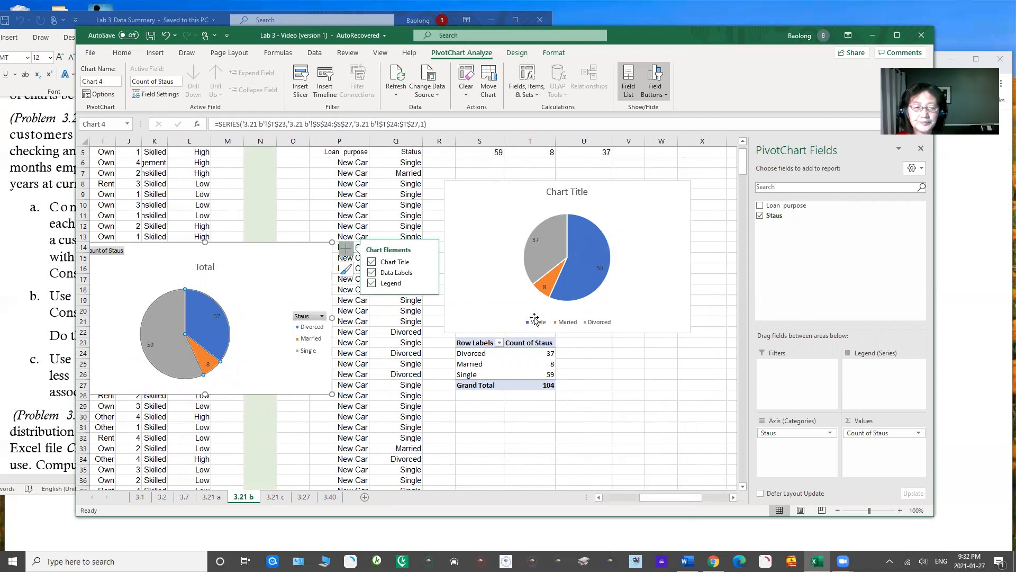
{"action": "left_click_drag", "start_coordinate": [169, 252], "coordinate": [547, 398]}
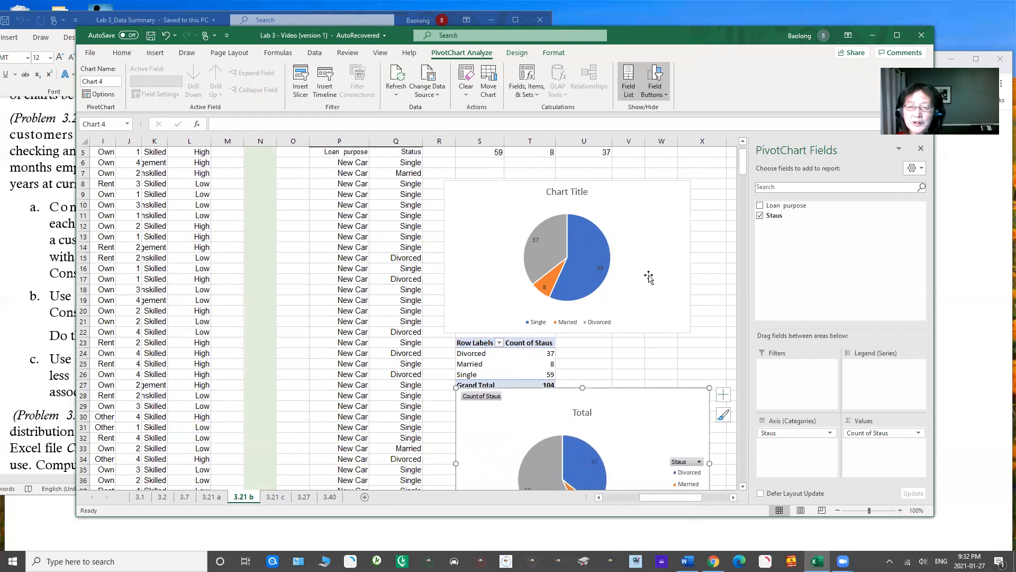
{"action": "left_click_drag", "start_coordinate": [743, 169], "coordinate": [747, 174]}
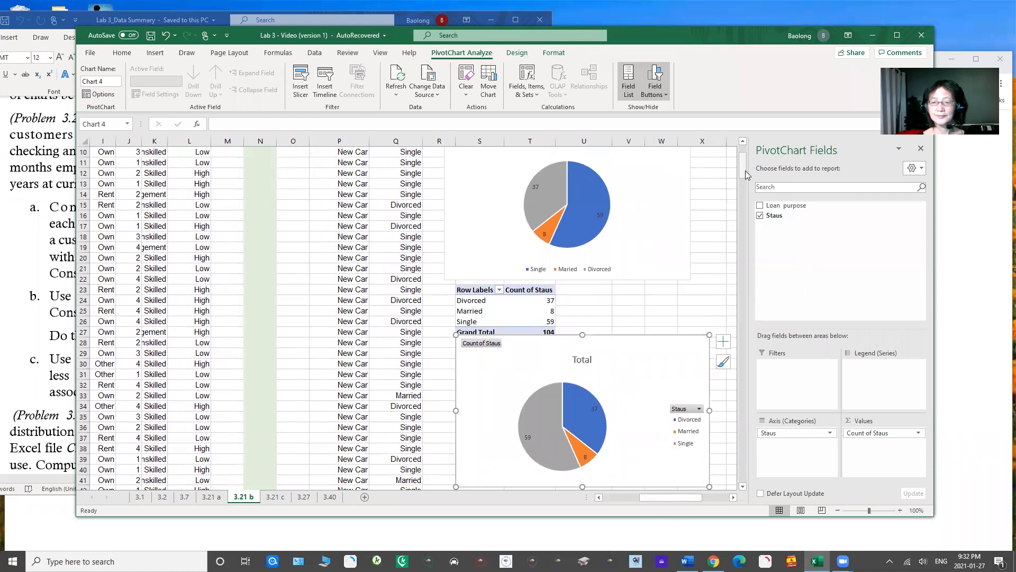
Step: Switch to the Word document Lab 3_Data Summary and read part c of Problem 3.21
{"action": "left_click", "coordinate": [60, 325]}
{"action": "left_click", "coordinate": [62, 331]}
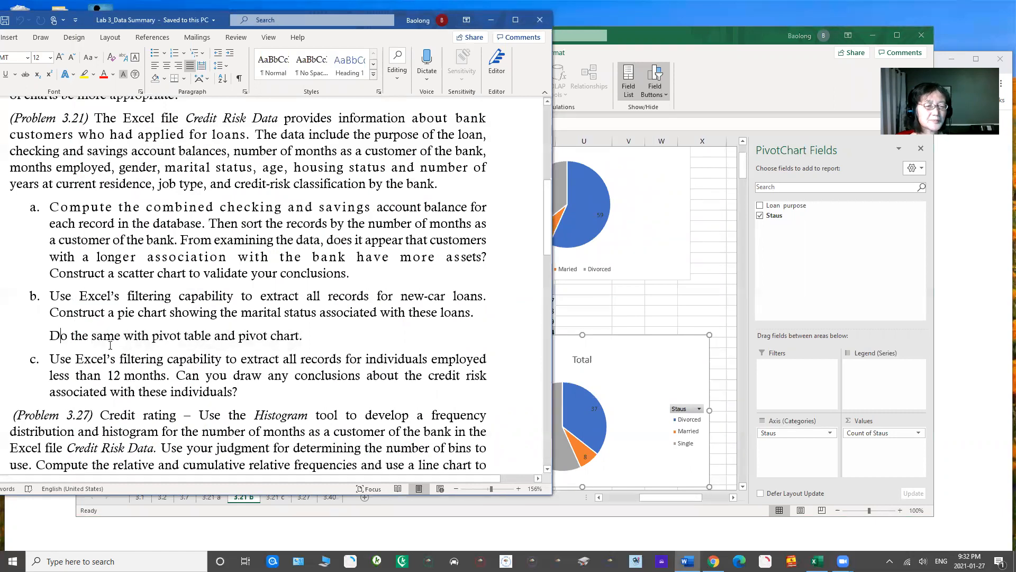
{"action": "left_click_drag", "start_coordinate": [76, 360], "coordinate": [264, 385]}
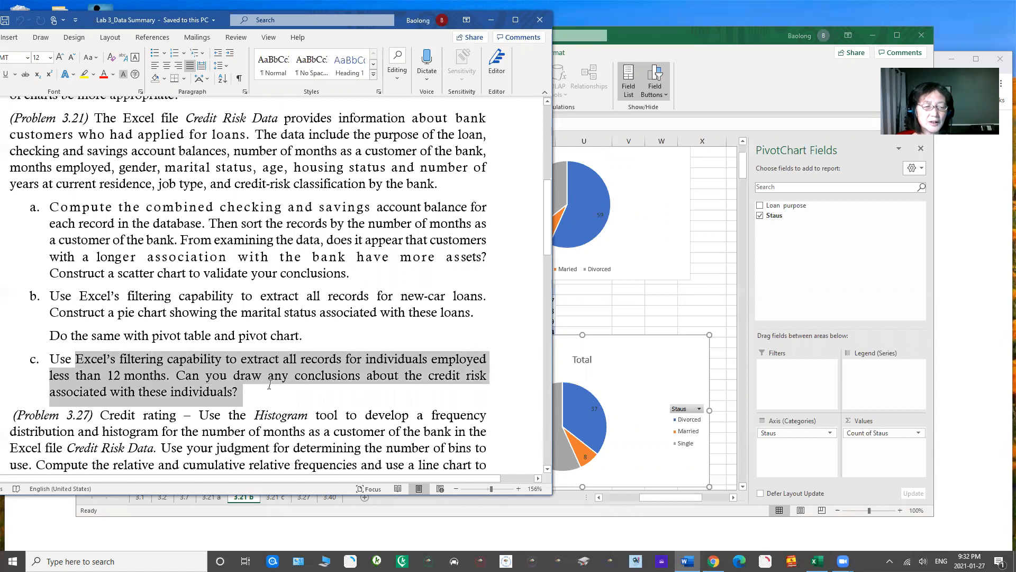
{"action": "left_click_drag", "start_coordinate": [269, 385], "coordinate": [246, 389]}
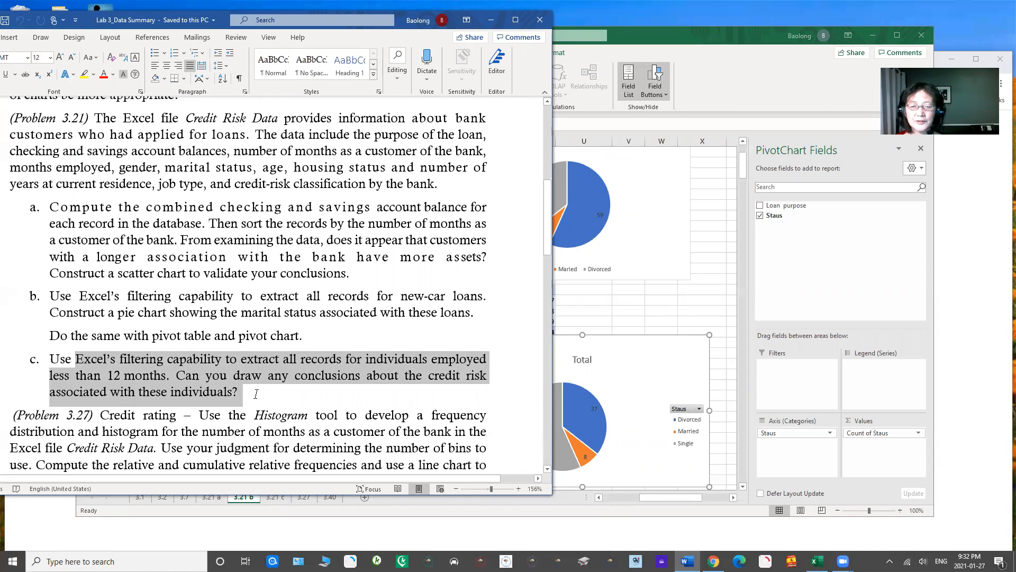
Step: Open worksheet 3.21 c in Excel and arrange the Excel and Word windows so both the data and question c can be read
{"action": "left_click", "coordinate": [592, 315]}
{"action": "left_click", "coordinate": [277, 498]}
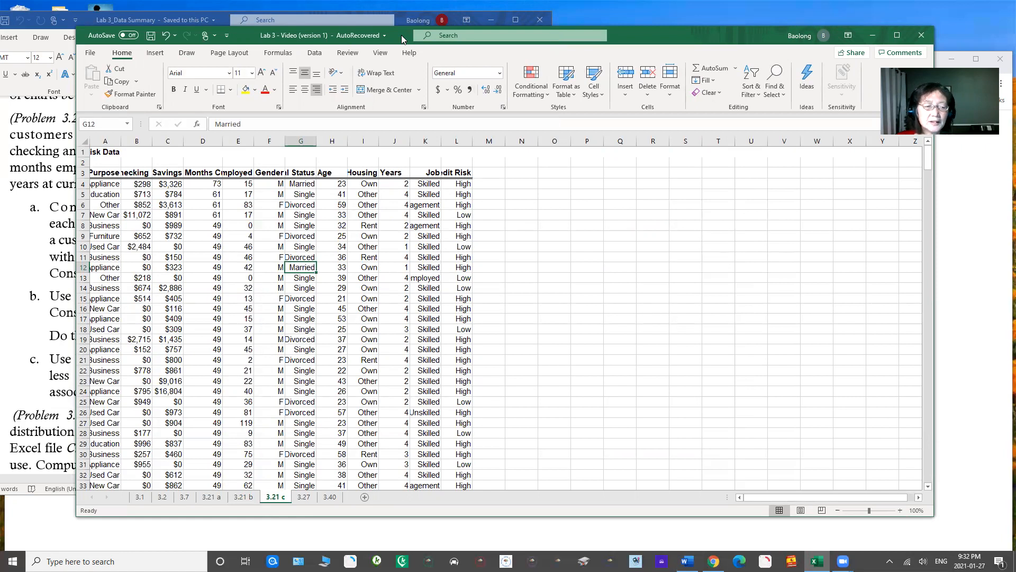
{"action": "left_click_drag", "start_coordinate": [401, 34], "coordinate": [327, 62]}
{"action": "left_click", "coordinate": [193, 25]}
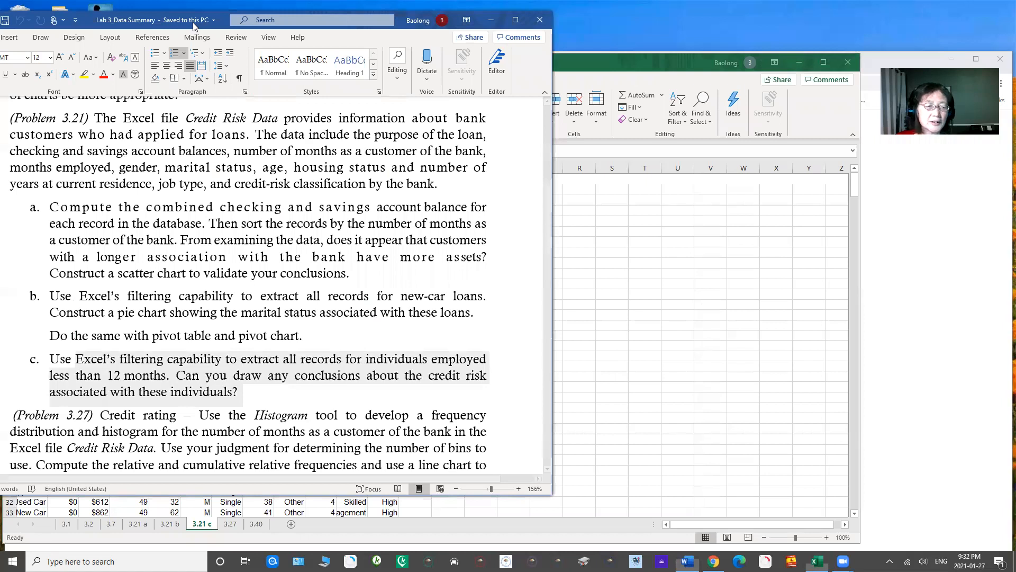
{"action": "left_click_drag", "start_coordinate": [193, 25], "coordinate": [701, 87]}
{"action": "left_click", "coordinate": [292, 60]}
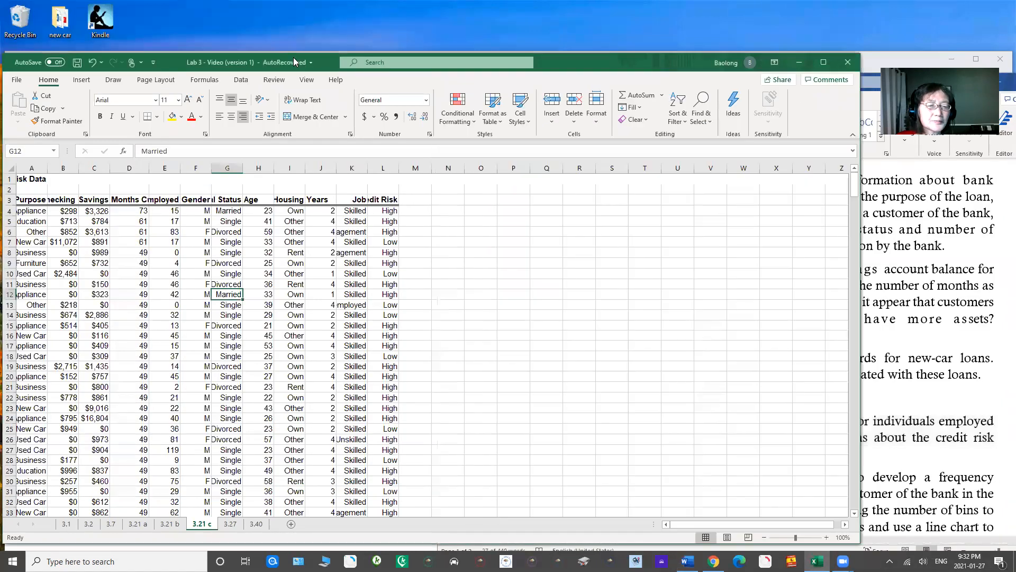
{"action": "left_click_drag", "start_coordinate": [295, 62], "coordinate": [301, 38]}
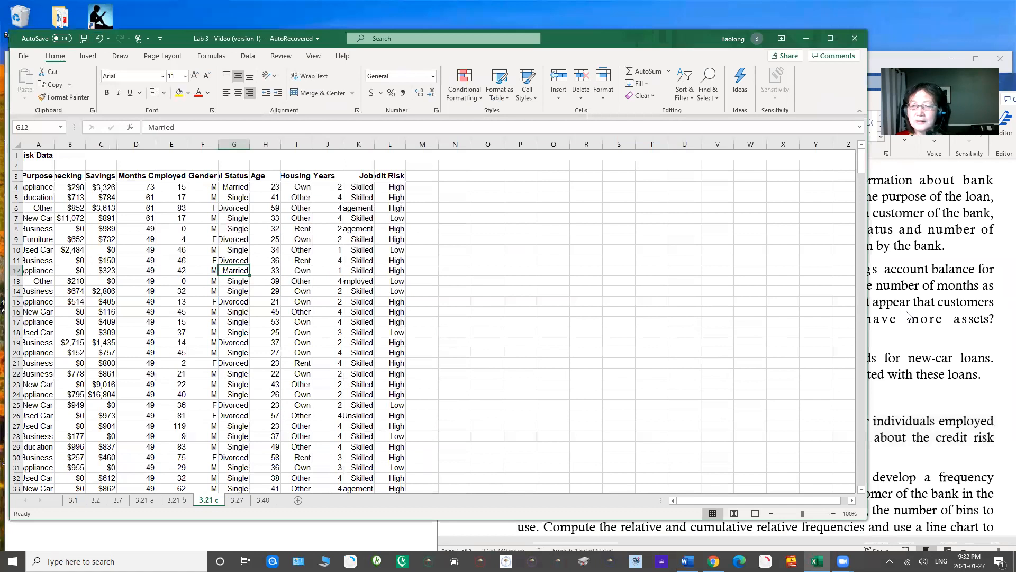
{"action": "left_click", "coordinate": [902, 337]}
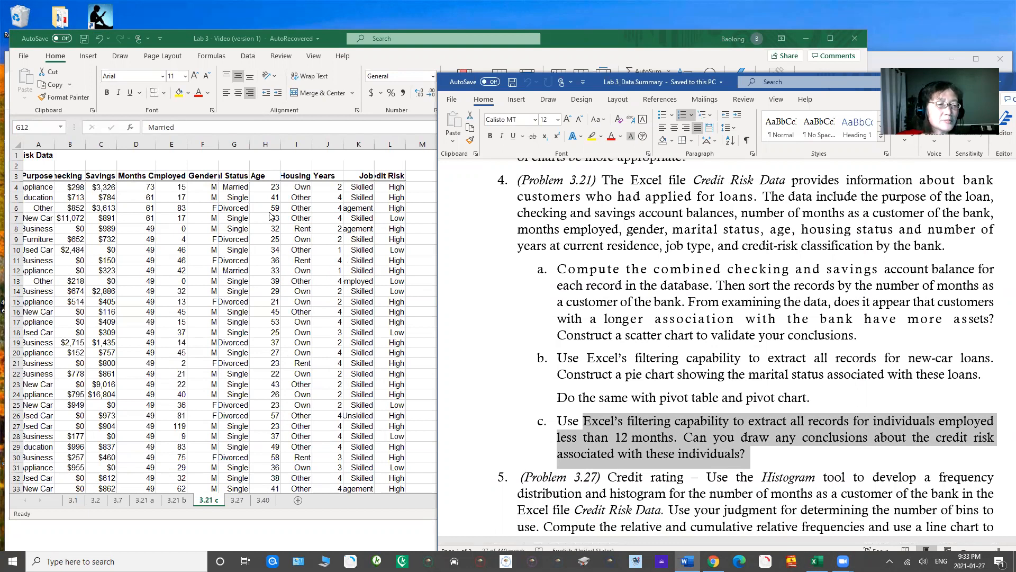
Step: Widen columns D and E so the Months Employed header is fully readable, and select the Months Employed column
{"action": "left_click", "coordinate": [155, 144]}
{"action": "left_click_drag", "start_coordinate": [156, 144], "coordinate": [177, 143]}
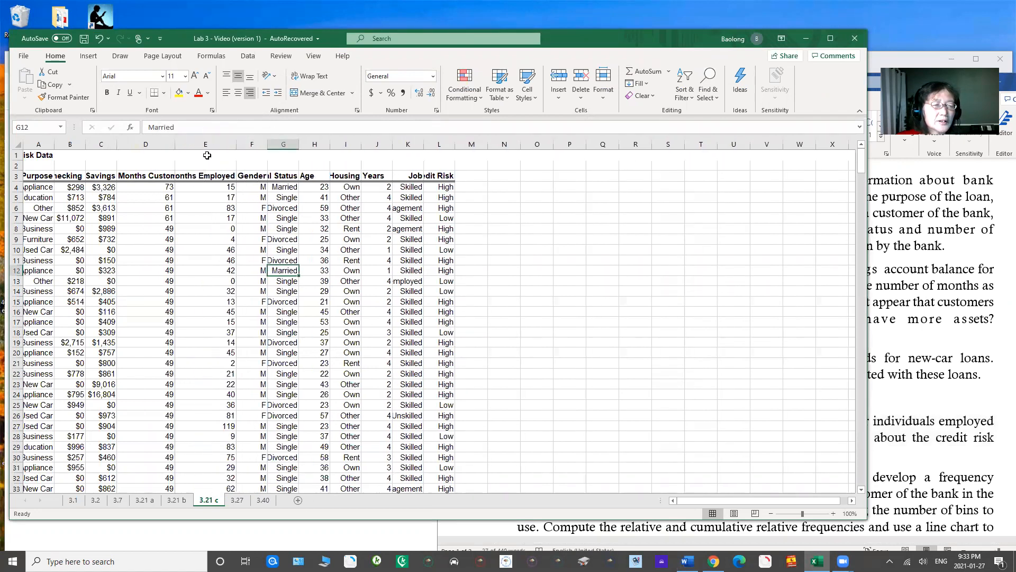
{"action": "left_click_drag", "start_coordinate": [233, 143], "coordinate": [255, 142]}
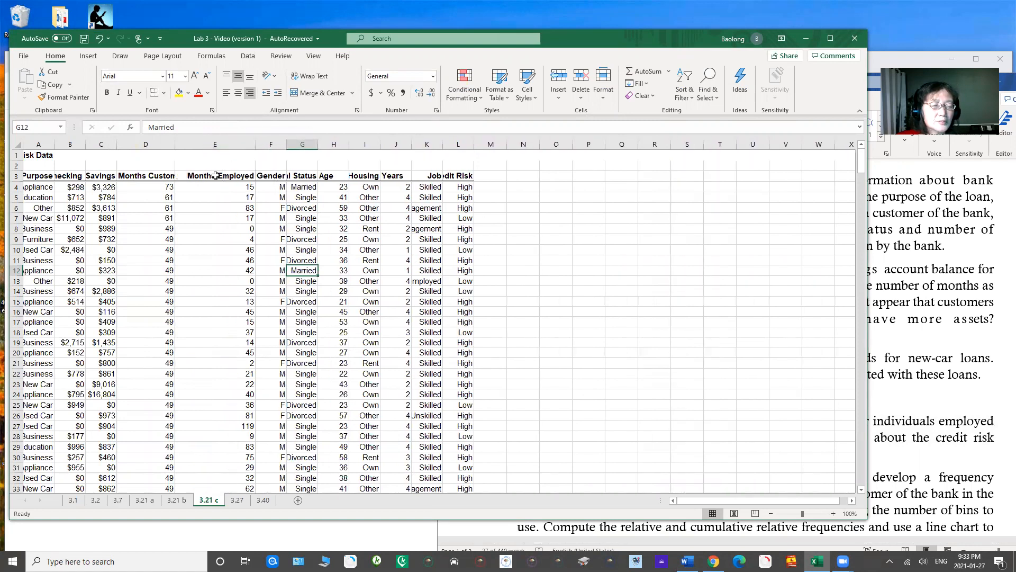
{"action": "left_click", "coordinate": [225, 143]}
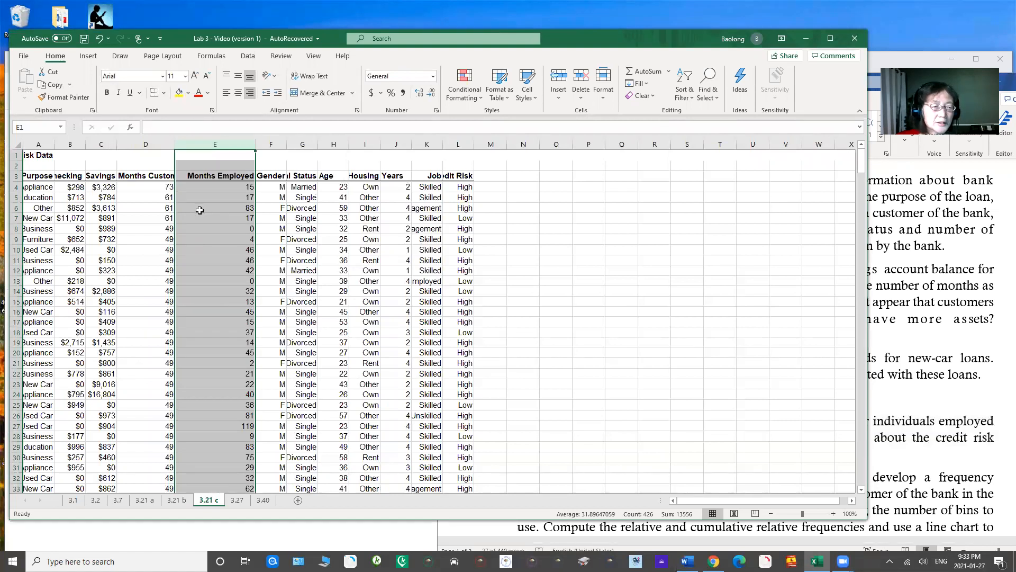
Step: Convert the data range A3:L428 into a table with headers using From Table/Range, discarding the Power Query changes
{"action": "left_click", "coordinate": [158, 199]}
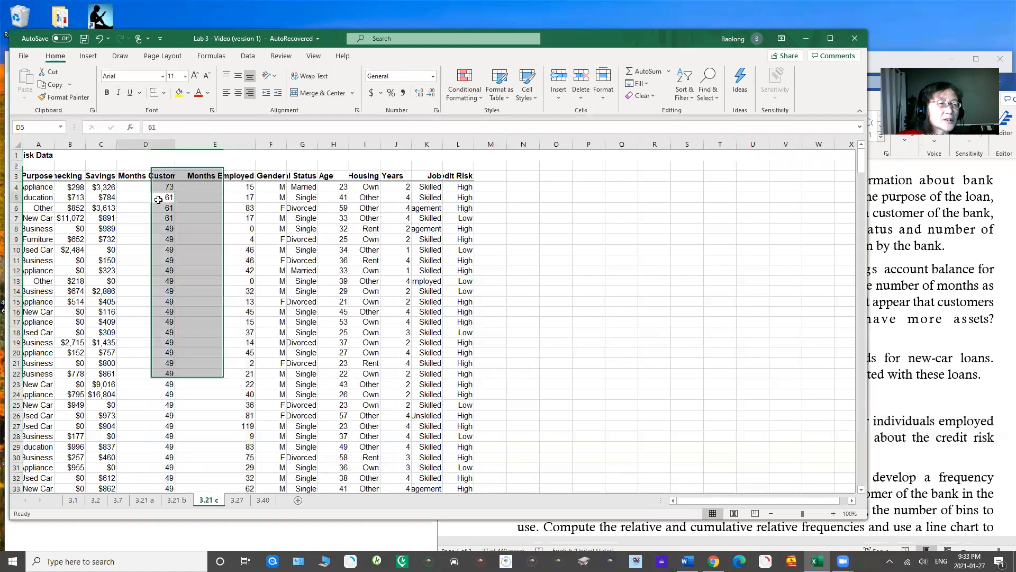
{"action": "left_click", "coordinate": [249, 56]}
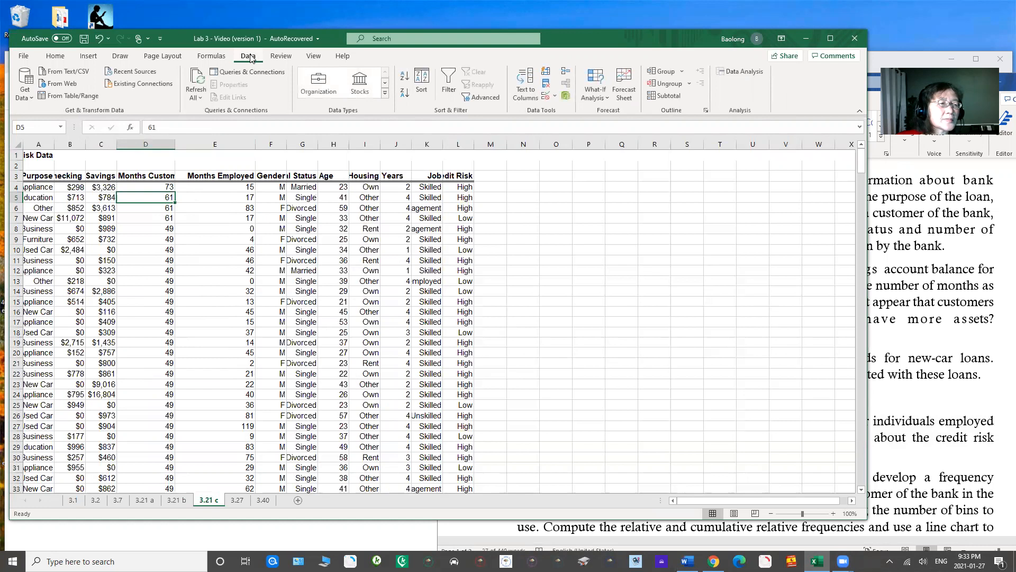
{"action": "left_click", "coordinate": [69, 95]}
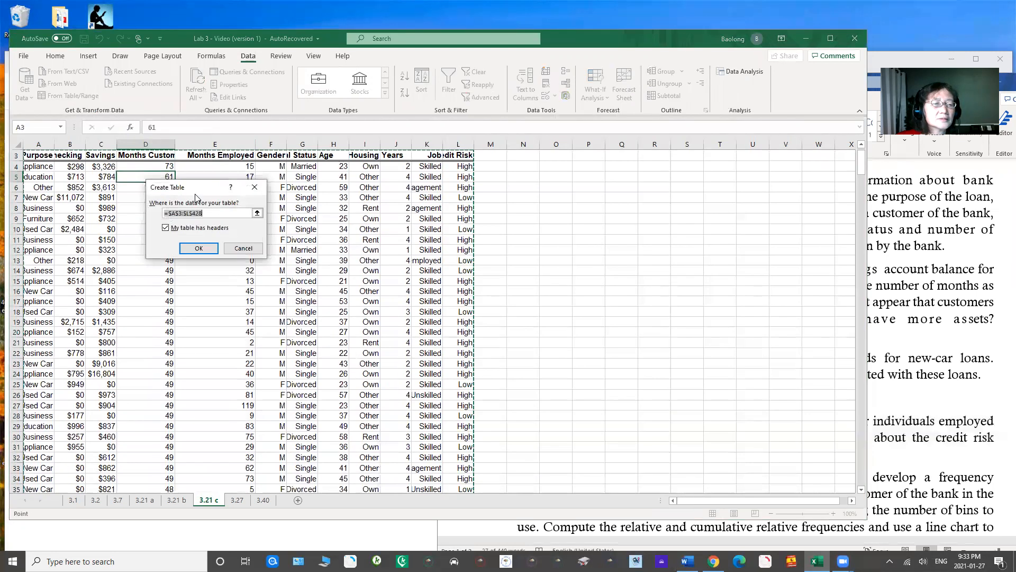
{"action": "left_click", "coordinate": [198, 249]}
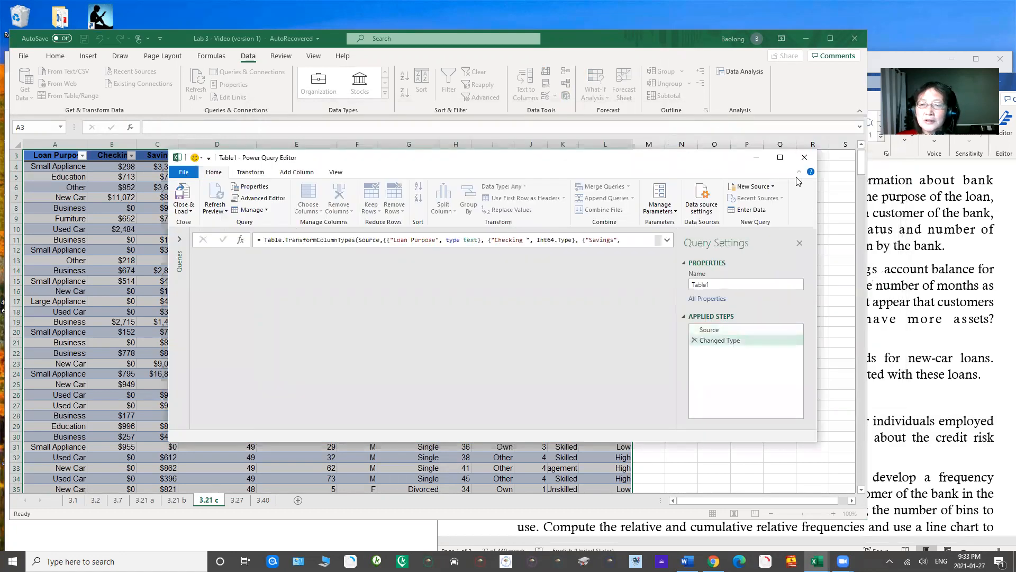
{"action": "left_click", "coordinate": [803, 157]}
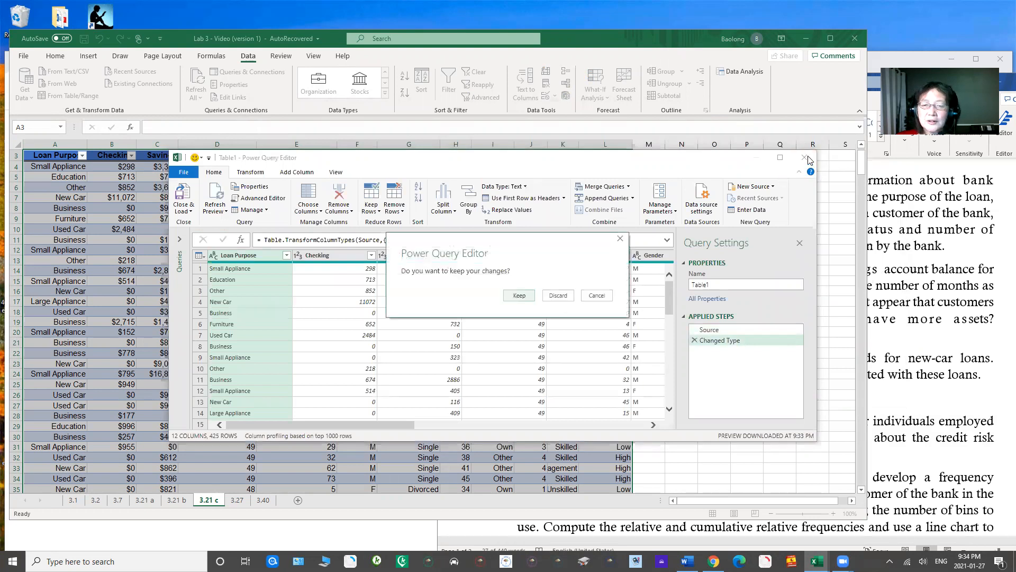
{"action": "left_click", "coordinate": [557, 295]}
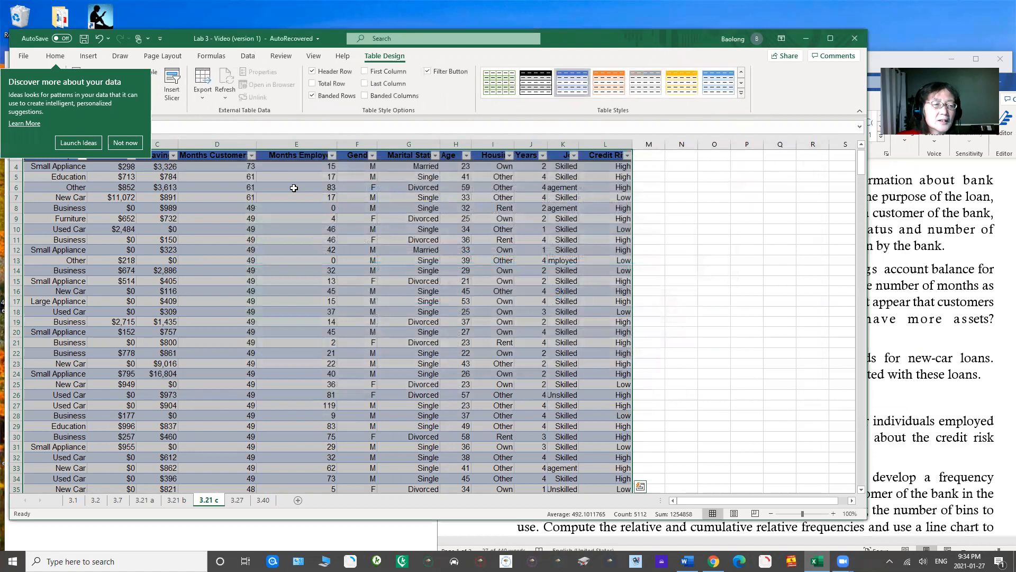
{"action": "left_click", "coordinate": [120, 140]}
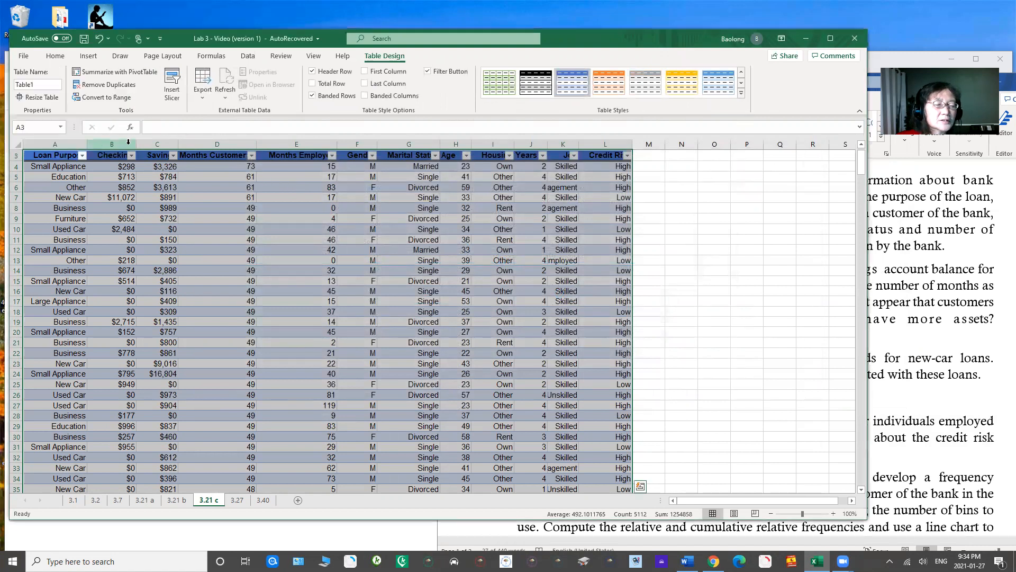
Step: Filter the table's Months Employed column to only the values 0 through 11
{"action": "left_click", "coordinate": [332, 155]}
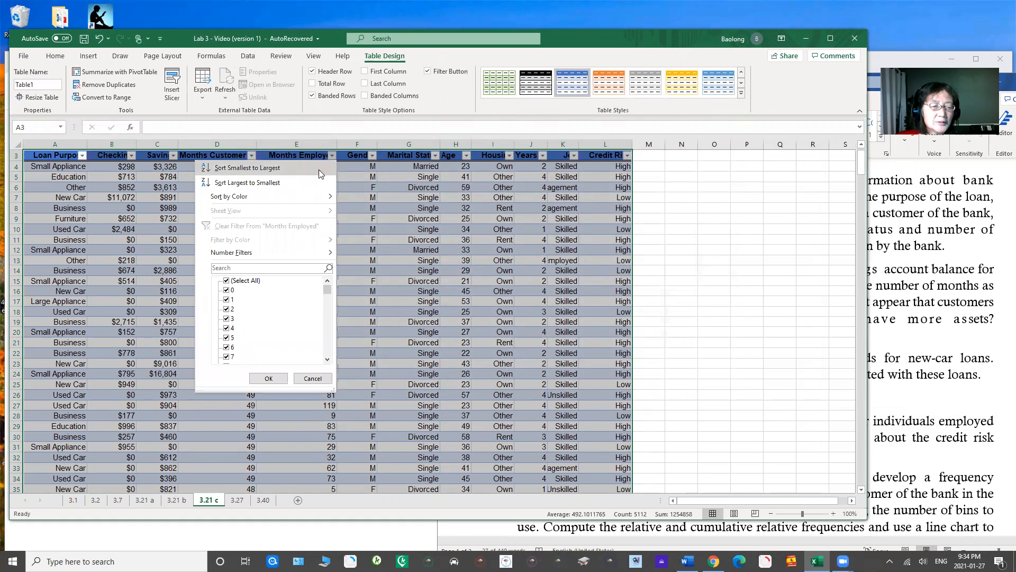
{"action": "left_click", "coordinate": [226, 281]}
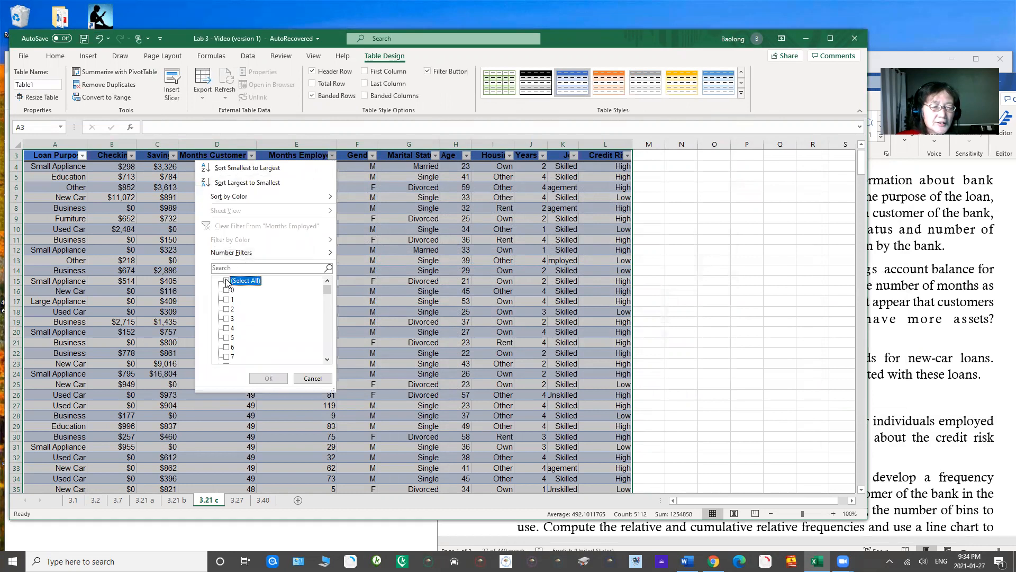
{"action": "left_click", "coordinate": [226, 290]}
{"action": "left_click", "coordinate": [226, 300]}
{"action": "left_click", "coordinate": [226, 309]}
{"action": "left_click", "coordinate": [226, 319]}
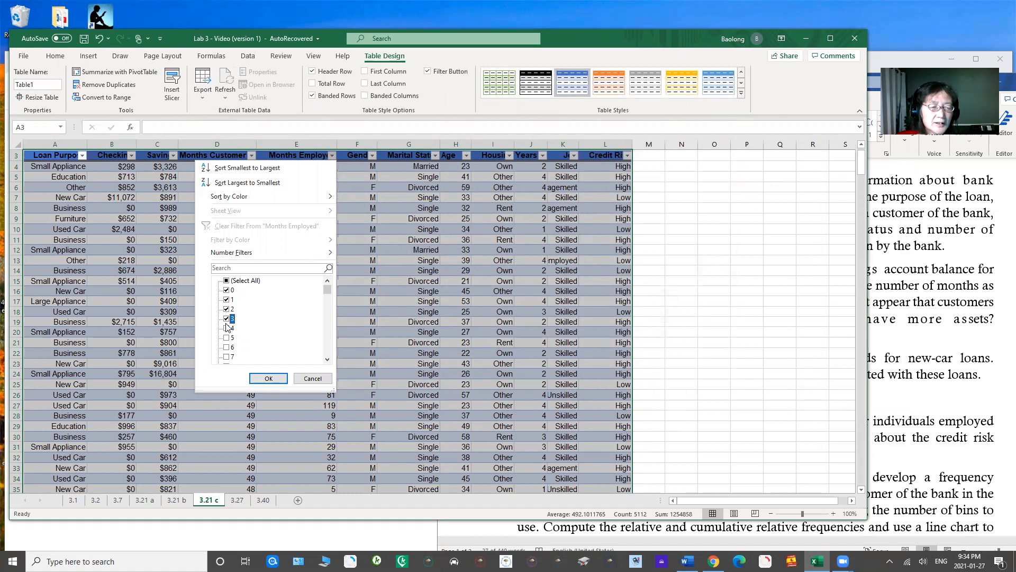
{"action": "left_click", "coordinate": [227, 328]}
{"action": "left_click", "coordinate": [227, 338]}
{"action": "left_click", "coordinate": [226, 347]}
{"action": "left_click_drag", "start_coordinate": [327, 291], "coordinate": [327, 296]}
{"action": "left_click", "coordinate": [226, 281]}
{"action": "left_click", "coordinate": [227, 290]}
{"action": "left_click", "coordinate": [226, 299]}
{"action": "left_click", "coordinate": [226, 309]}
{"action": "left_click", "coordinate": [226, 319]}
{"action": "mouse_move", "coordinate": [327, 295]}
{"action": "left_mouse_down"}
{"action": "mouse_move", "coordinate": [327, 286]}
{"action": "mouse_move", "coordinate": [328, 295]}
{"action": "left_mouse_up"}
{"action": "left_click", "coordinate": [269, 377]}
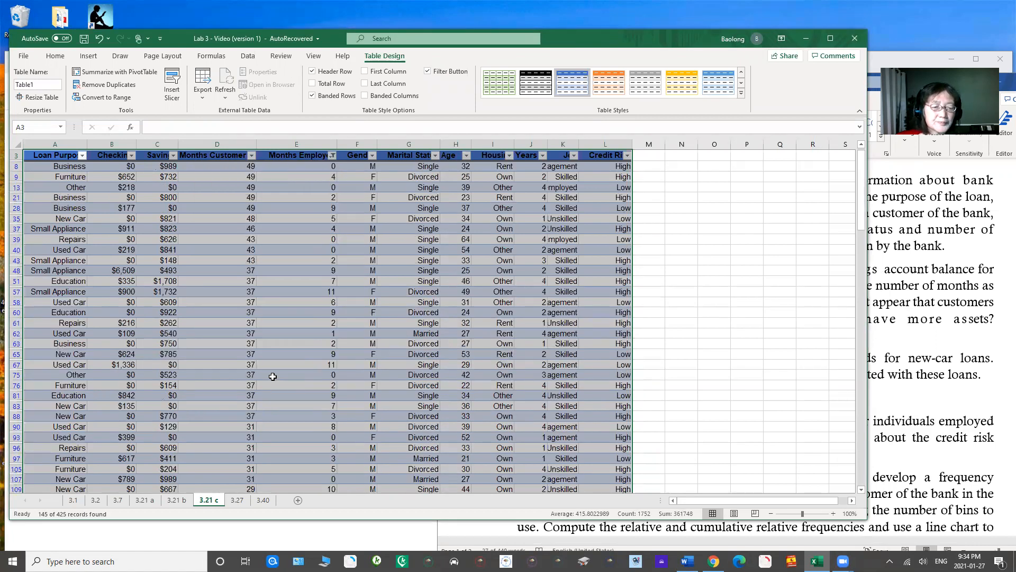
Step: Widen the Credit Risk column and copy the filtered Months Employed values from E8:E427 to column N starting at N8
{"action": "left_click_drag", "start_coordinate": [304, 166], "coordinate": [319, 486]}
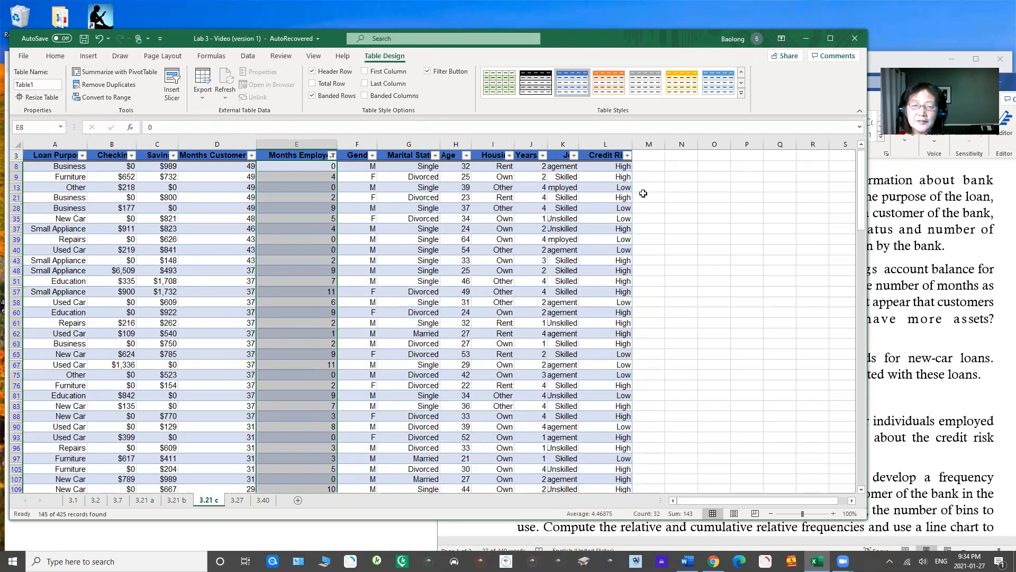
{"action": "left_click_drag", "start_coordinate": [633, 143], "coordinate": [627, 343]}
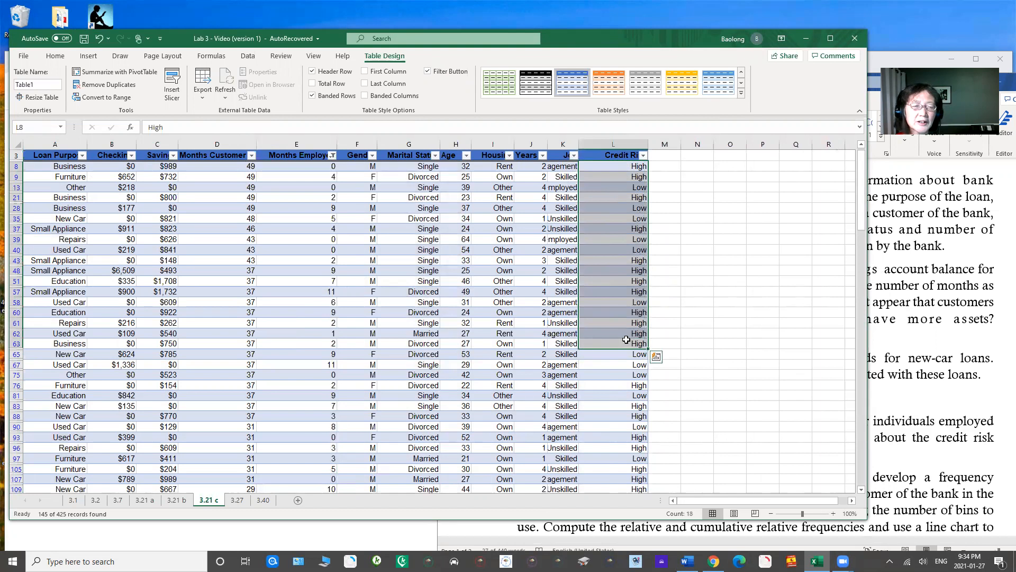
{"action": "left_click", "coordinate": [305, 168]}
{"action": "left_click_drag", "start_coordinate": [305, 168], "coordinate": [305, 517]}
{"action": "left_click_drag", "start_coordinate": [305, 517], "coordinate": [318, 470]}
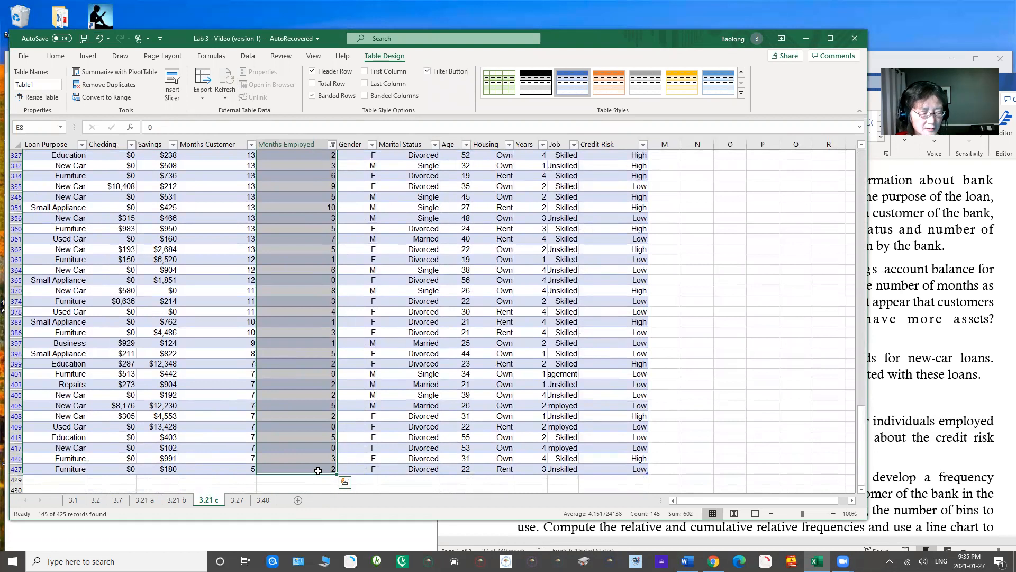
{"action": "key", "text": "ctrl+c"}
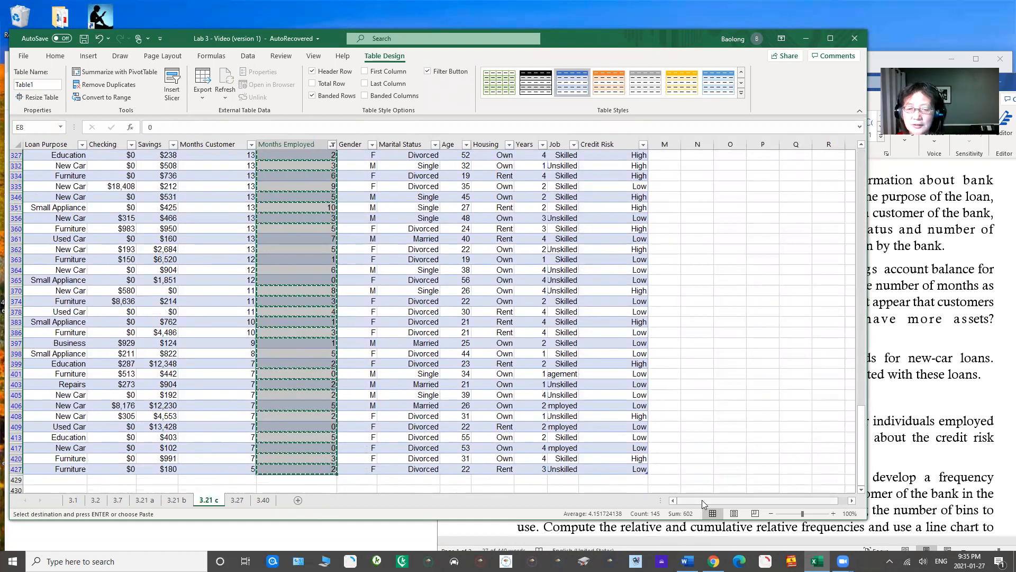
{"action": "left_click_drag", "start_coordinate": [701, 500], "coordinate": [727, 499]}
{"action": "left_click_drag", "start_coordinate": [857, 431], "coordinate": [862, 174]}
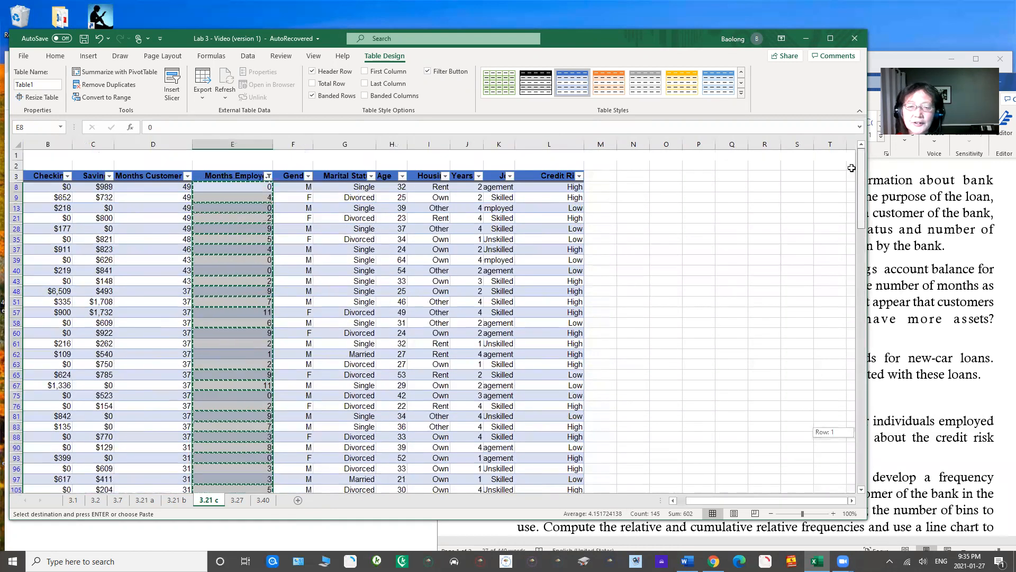
{"action": "left_click", "coordinate": [641, 187]}
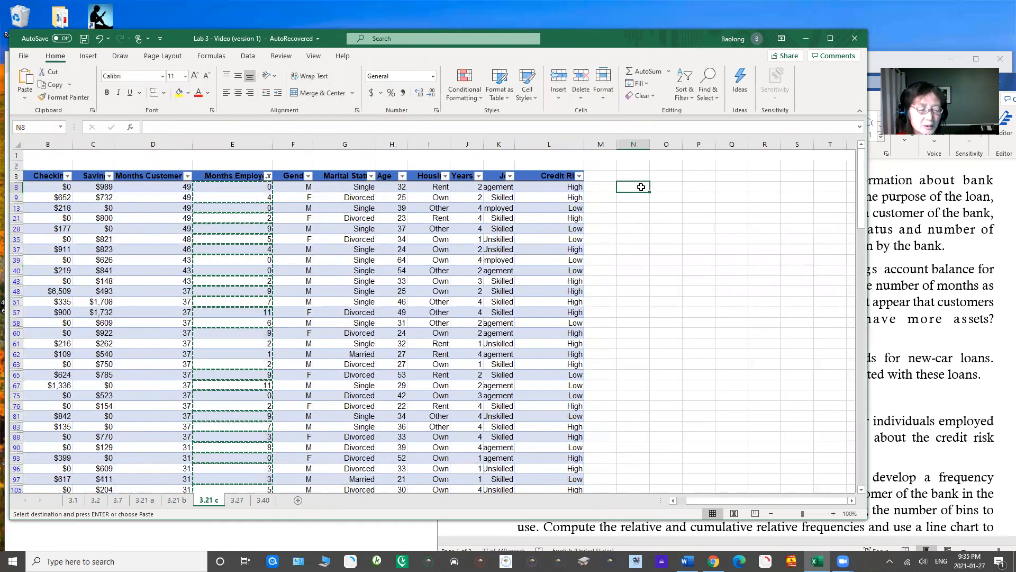
{"action": "key", "text": "ctrl+v"}
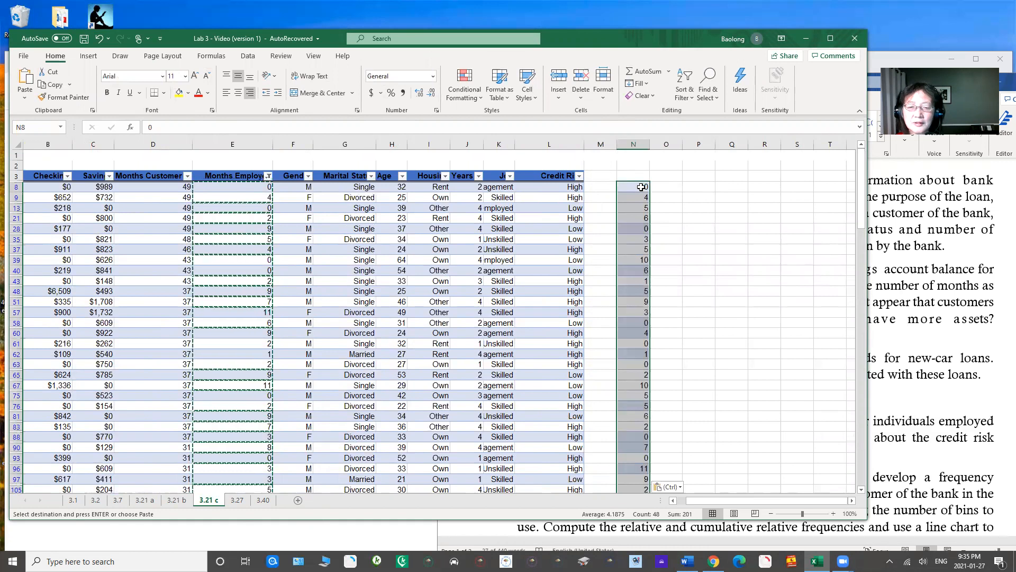
{"action": "key", "text": "Escape"}
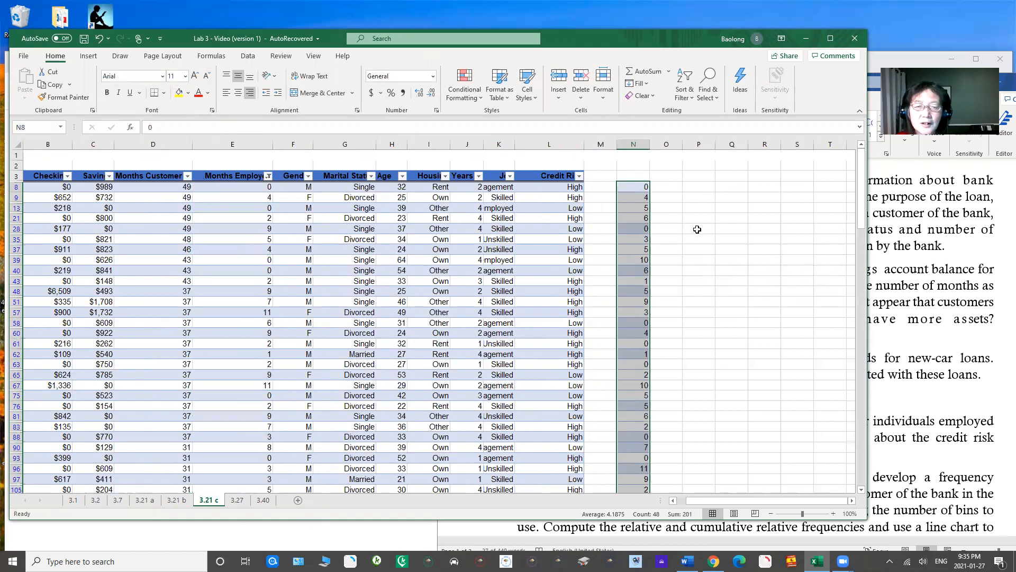
{"action": "left_click", "coordinate": [562, 188]}
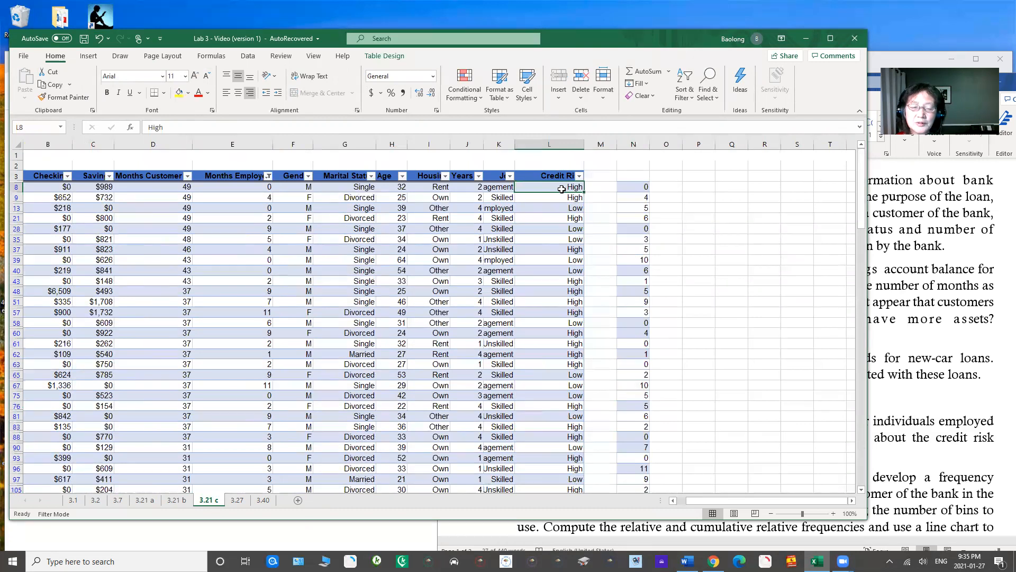
{"action": "left_click_drag", "start_coordinate": [560, 189], "coordinate": [564, 286]}
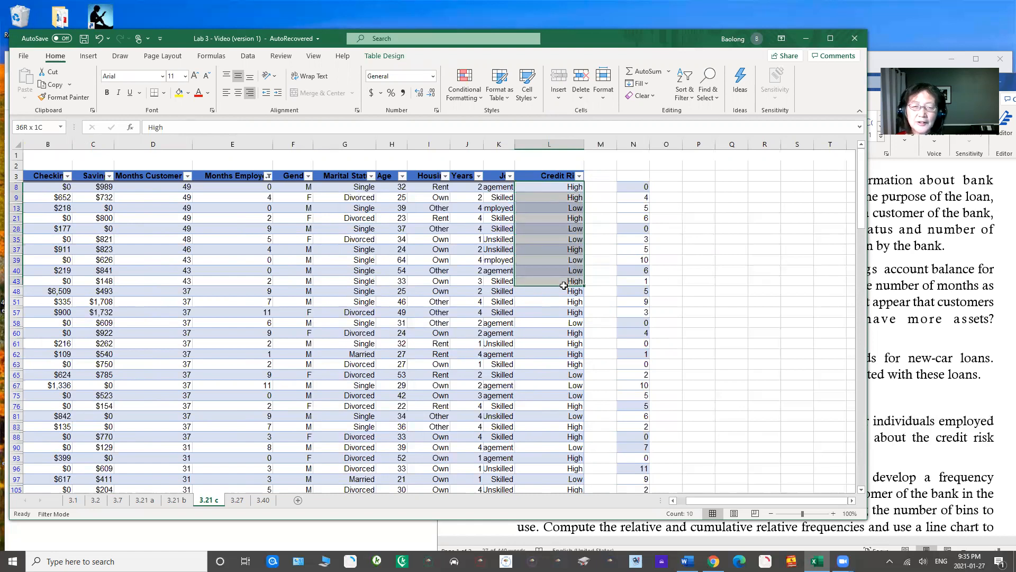
{"action": "left_click_drag", "start_coordinate": [562, 284], "coordinate": [564, 238]}
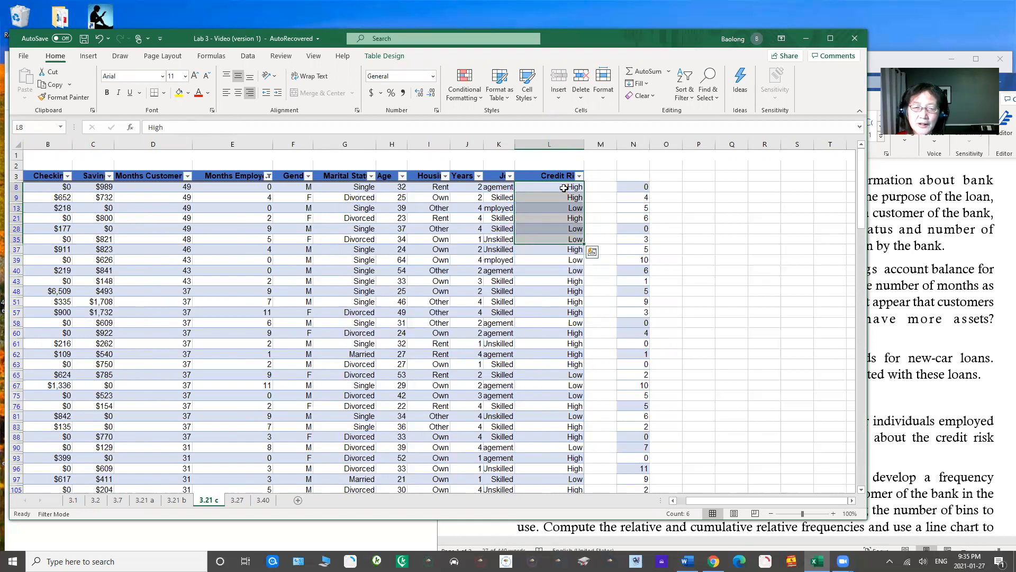
{"action": "left_click", "coordinate": [560, 187]}
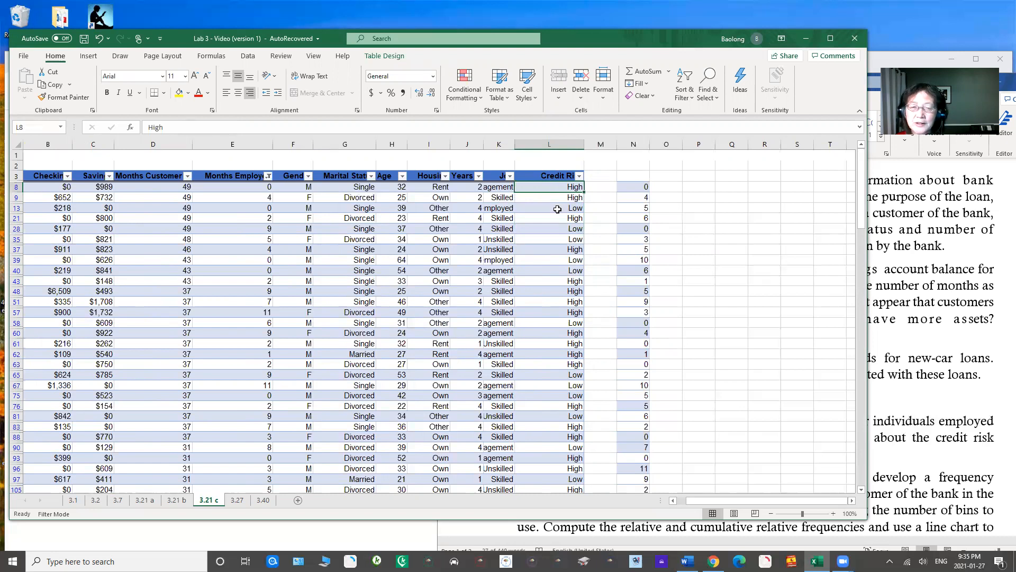
Step: Enter an IF formula in O8 that returns 1 when that row's Credit Risk is "High" and 0 otherwise
{"action": "left_click", "coordinate": [673, 188]}
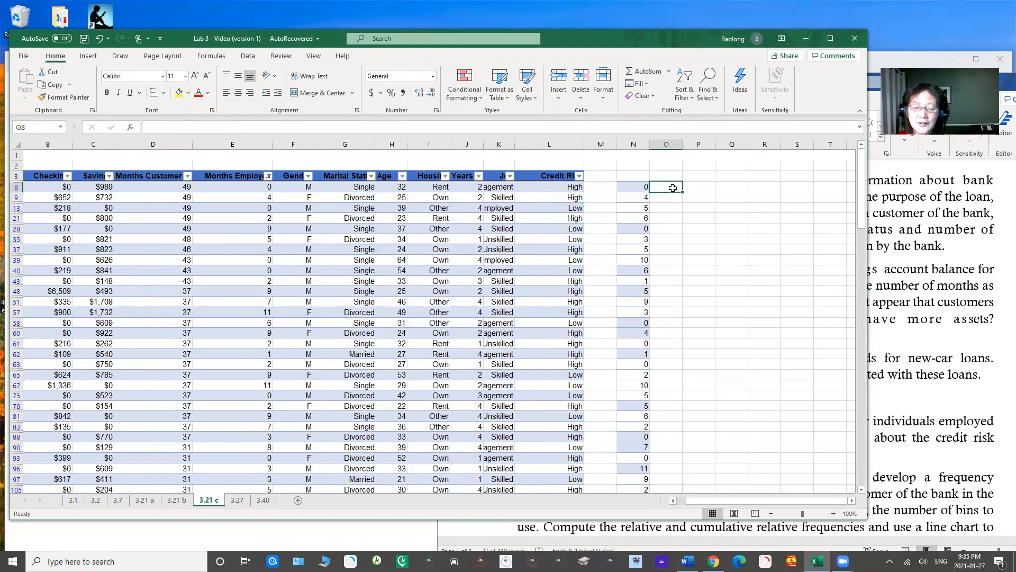
{"action": "type", "text": "=if("}
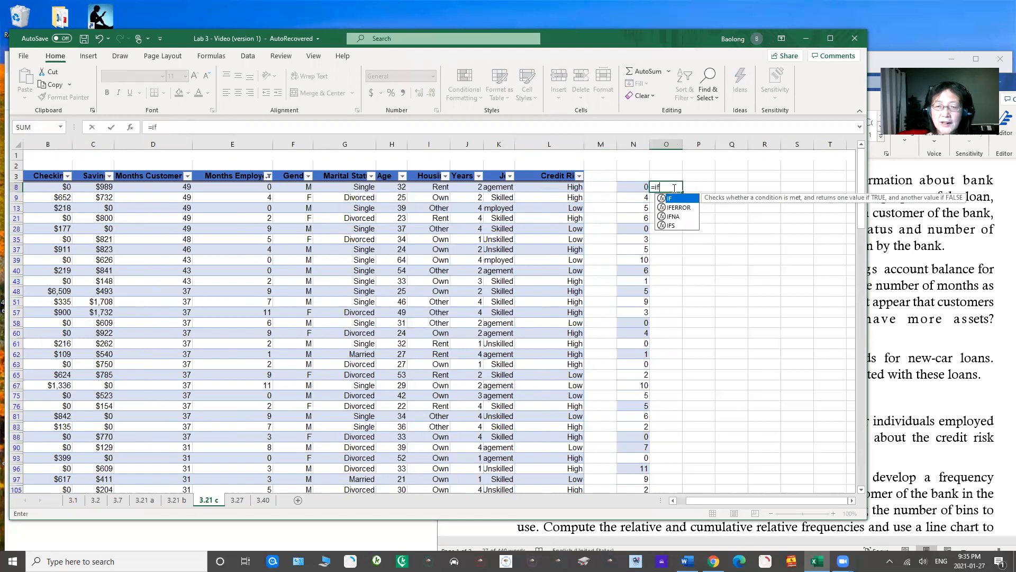
{"action": "left_click", "coordinate": [565, 188]}
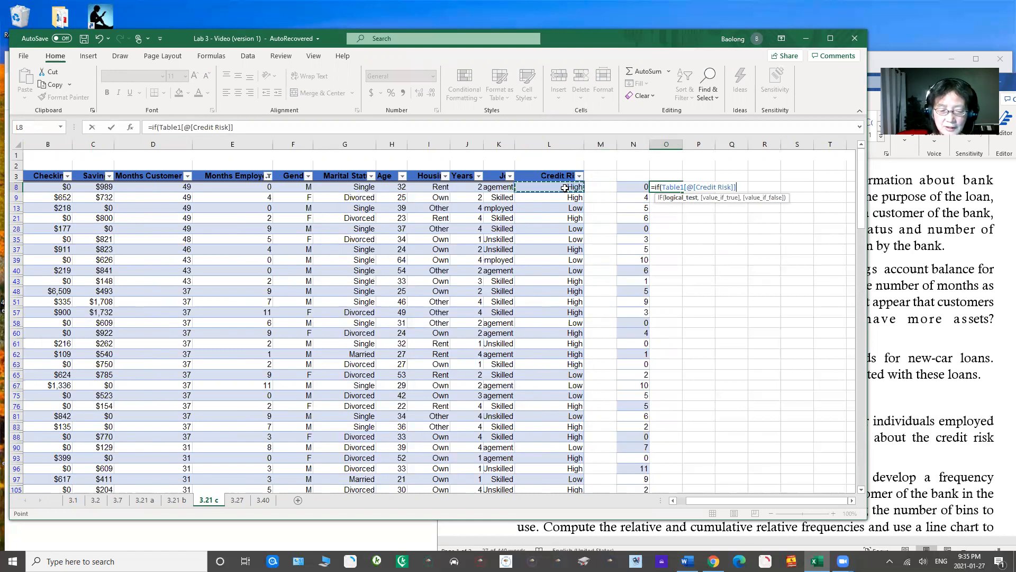
{"action": "type", "text": "="}
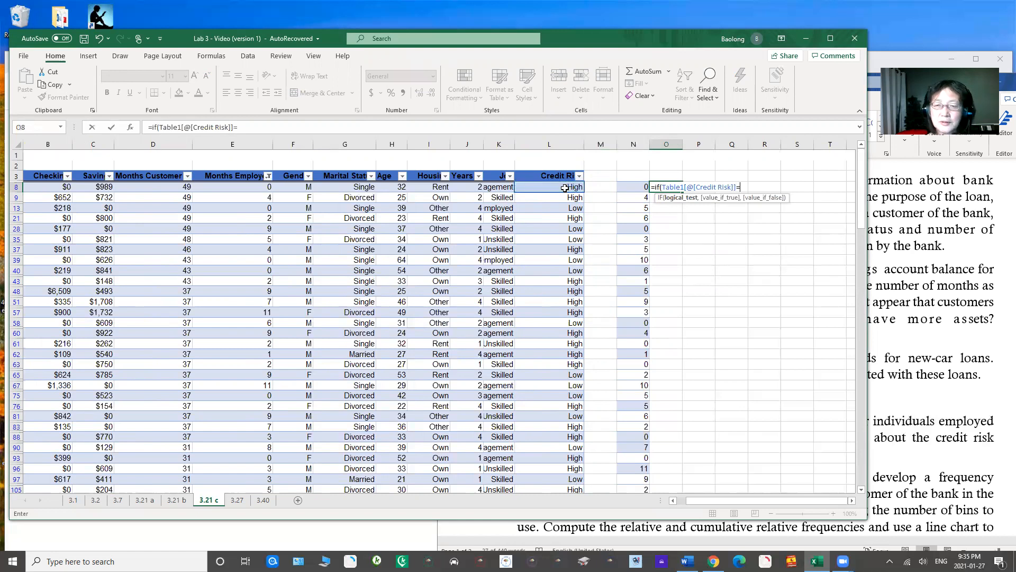
{"action": "type", "text": "\"High\",1,0)"}
{"action": "key", "text": "Return"}
Step: Fill the O8 formula down alongside the copied months and compare the codes in rows 58 and 61 with their Credit Risk entries
{"action": "left_click", "coordinate": [675, 189]}
{"action": "double_click", "coordinate": [681, 194]}
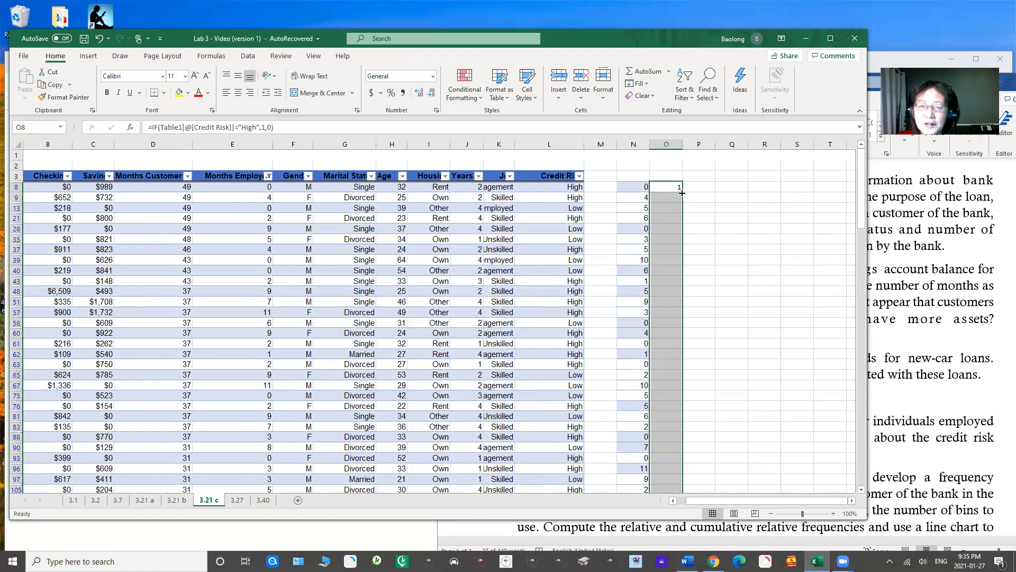
{"action": "left_click", "coordinate": [577, 326]}
{"action": "left_click", "coordinate": [668, 324]}
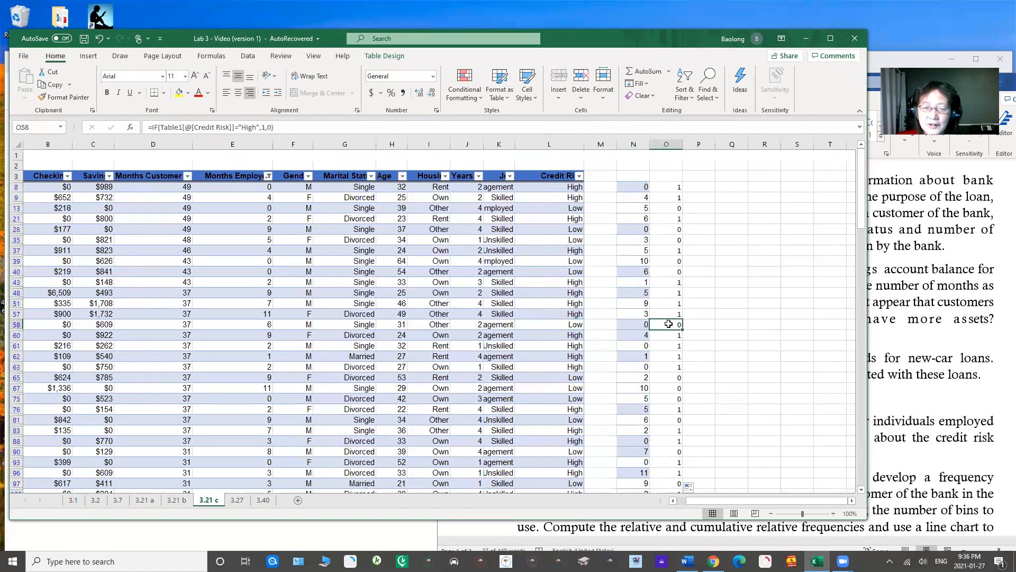
{"action": "left_click", "coordinate": [578, 348]}
{"action": "left_click", "coordinate": [674, 347]}
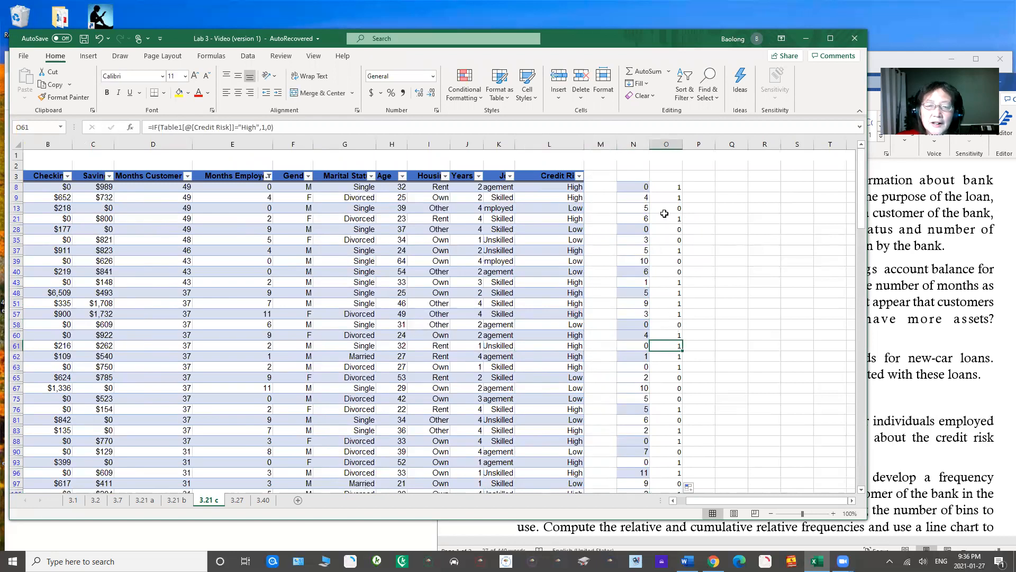
{"action": "left_click_drag", "start_coordinate": [633, 188], "coordinate": [672, 469]}
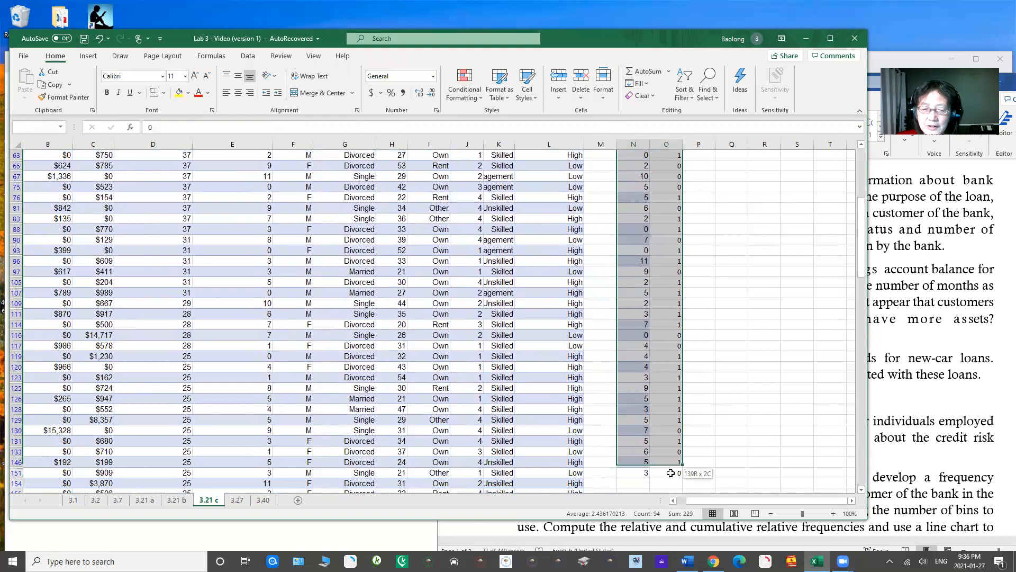
{"action": "left_click", "coordinate": [89, 56]}
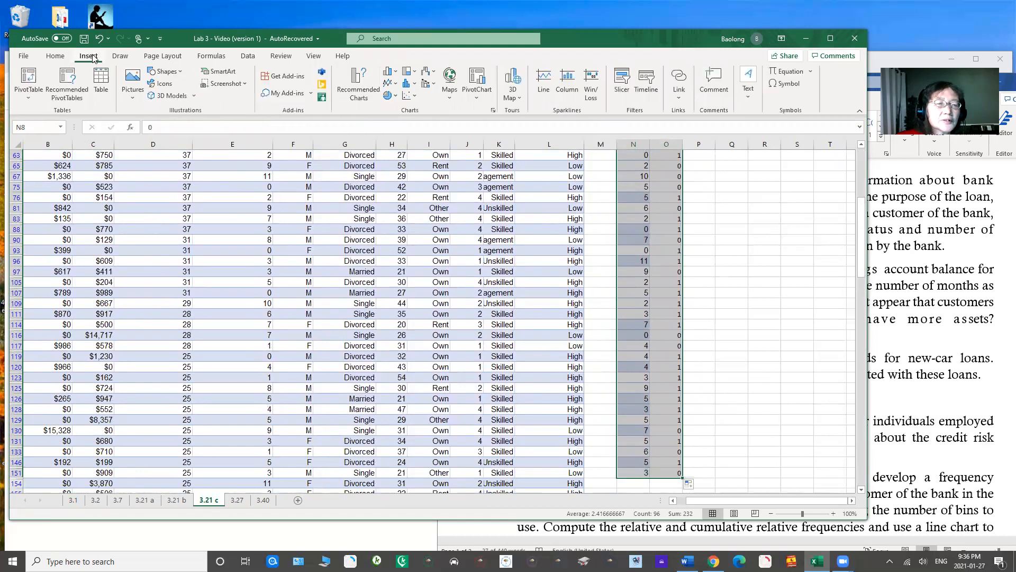
{"action": "left_click", "coordinate": [415, 95]}
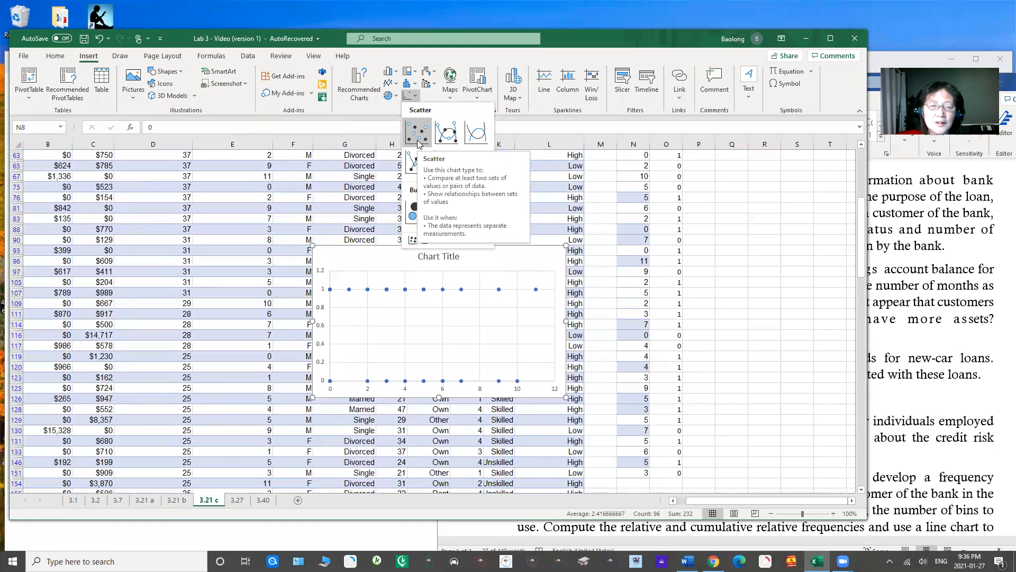
{"action": "left_click", "coordinate": [750, 246]}
{"action": "left_click_drag", "start_coordinate": [864, 247], "coordinate": [852, 200]}
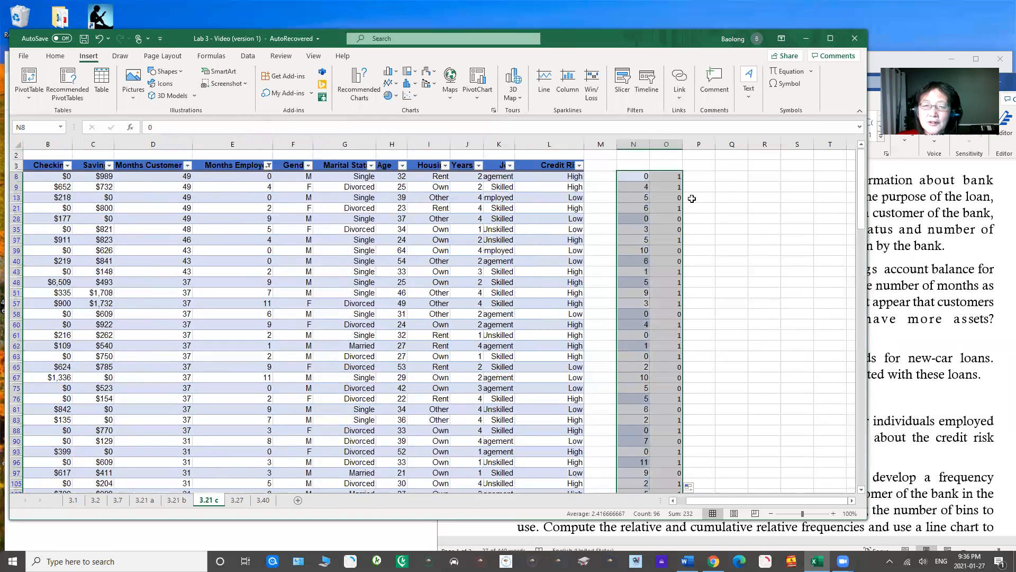
Step: Insert a markers-only scatter chart from N8:O151 and move it below and beside the plotted data
{"action": "left_click_drag", "start_coordinate": [633, 176], "coordinate": [682, 398]}
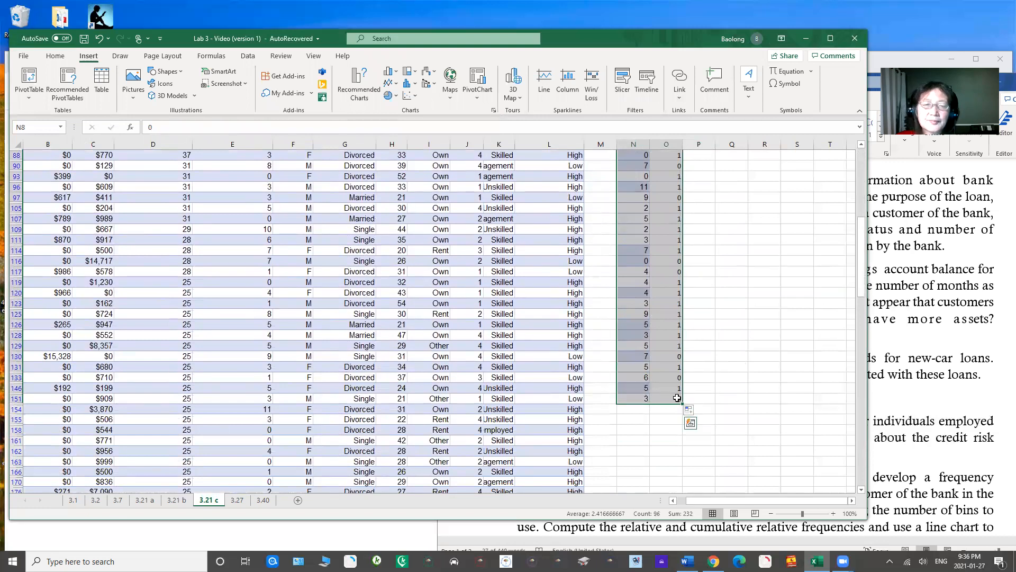
{"action": "left_click", "coordinate": [409, 96]}
{"action": "left_click", "coordinate": [417, 134]}
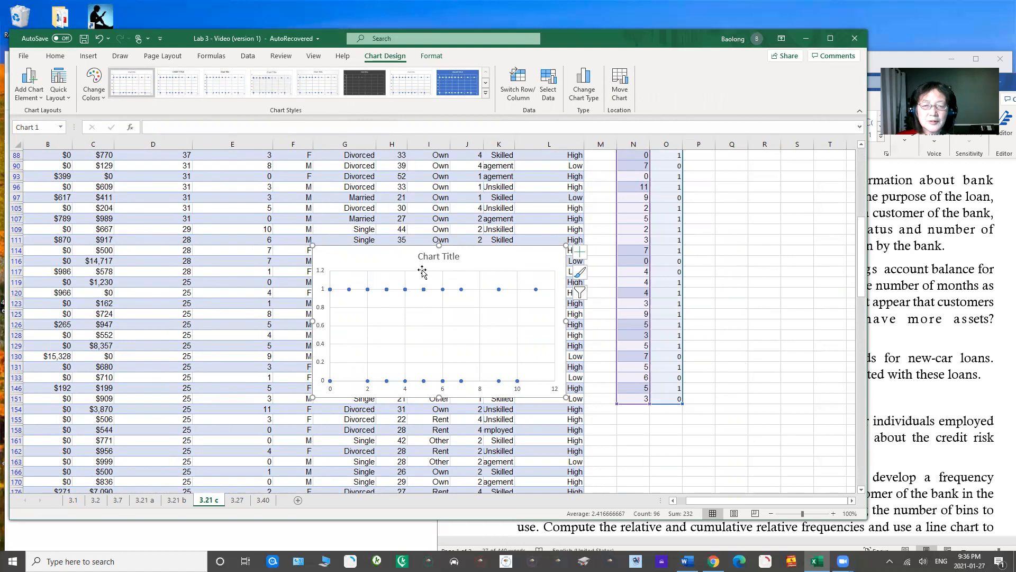
{"action": "left_click", "coordinate": [732, 304]}
{"action": "left_click_drag", "start_coordinate": [348, 261], "coordinate": [713, 436]}
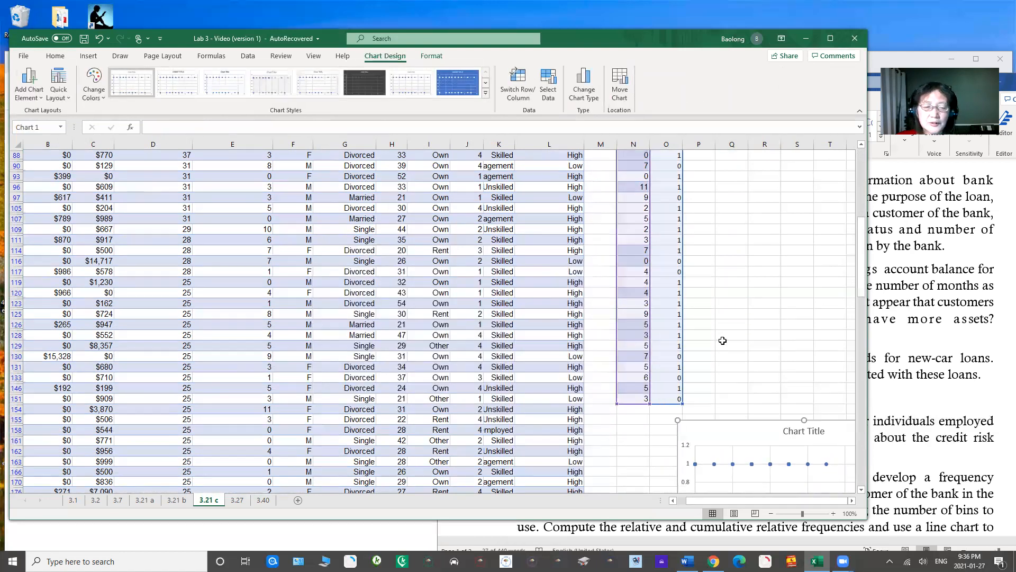
{"action": "left_click", "coordinate": [725, 344]}
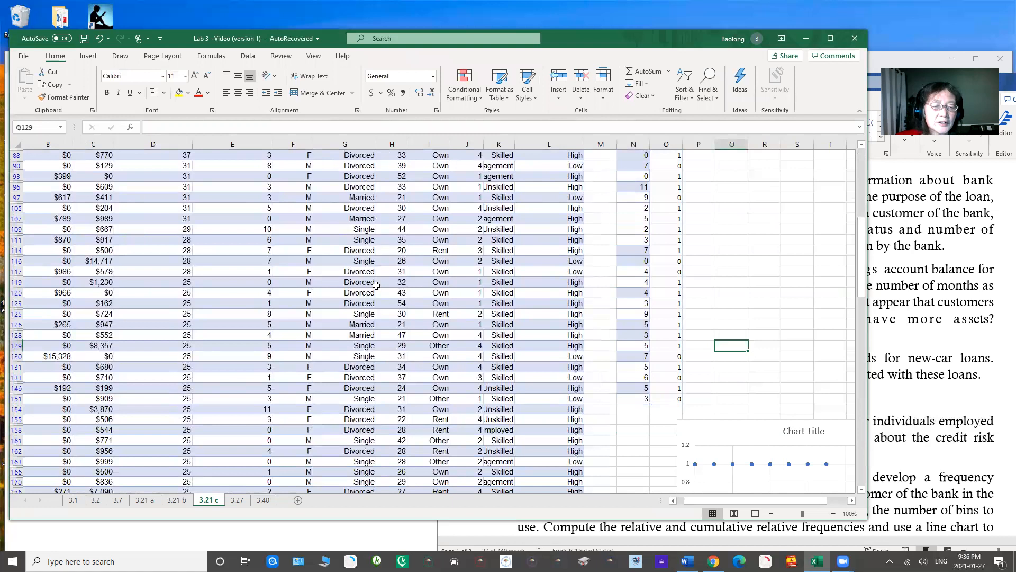
Step: Switch to the Lab 3_Data Summary document in Word, reposition its window and highlight the Problem 3.27 instructions
{"action": "left_click", "coordinate": [909, 296]}
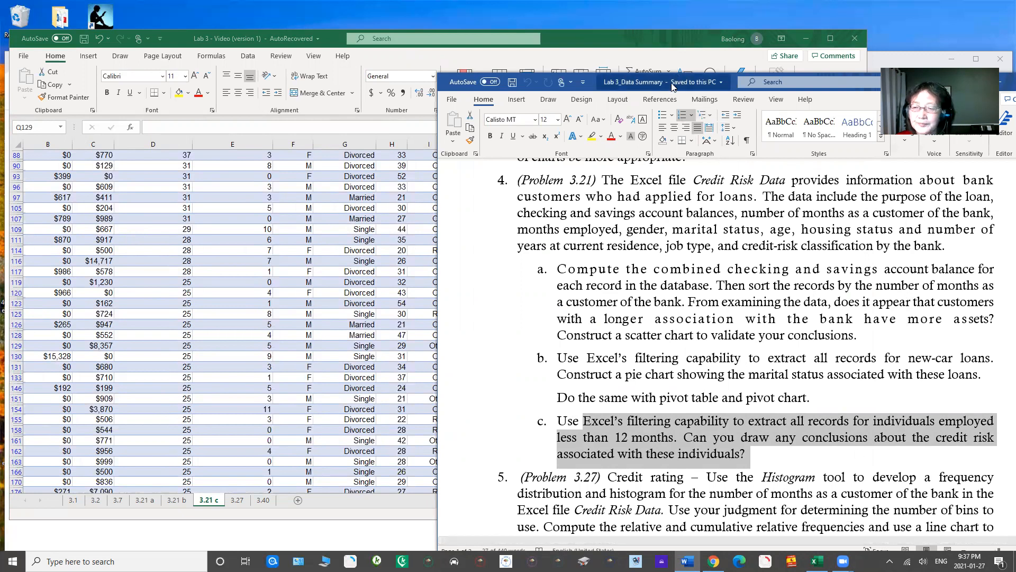
{"action": "left_click_drag", "start_coordinate": [672, 86], "coordinate": [581, 52]}
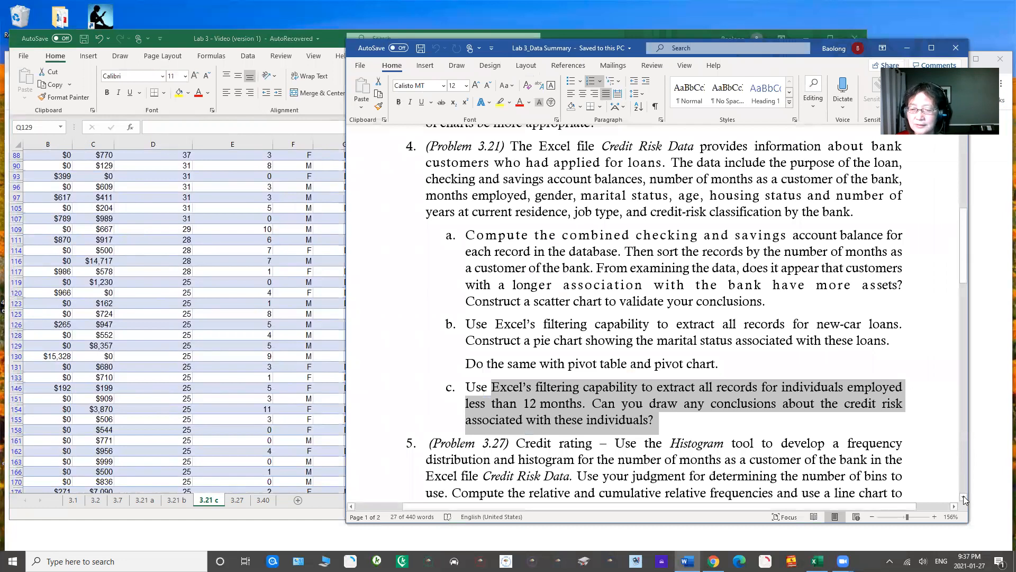
{"action": "left_click", "coordinate": [964, 499]}
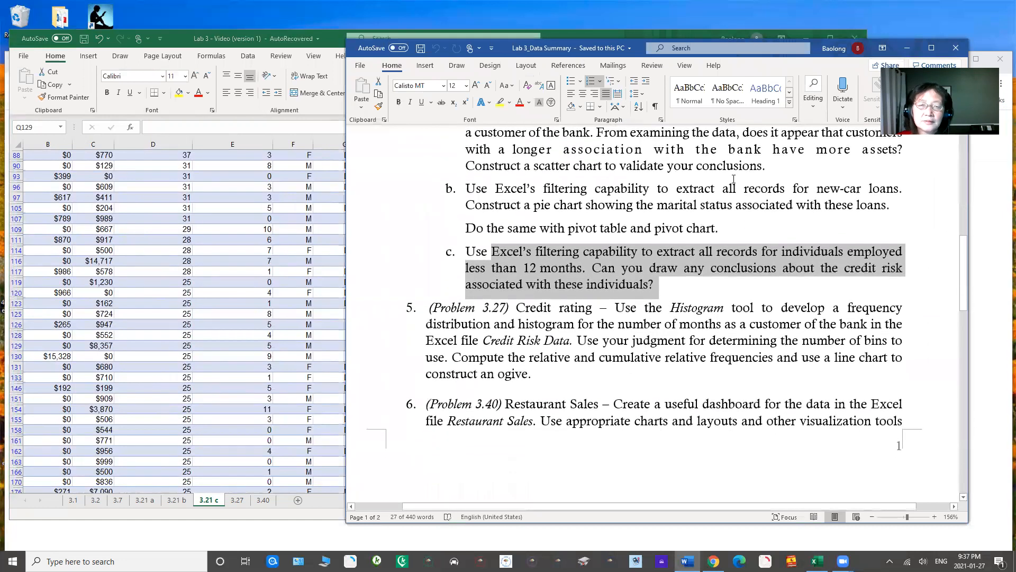
{"action": "left_click_drag", "start_coordinate": [509, 52], "coordinate": [556, 54]}
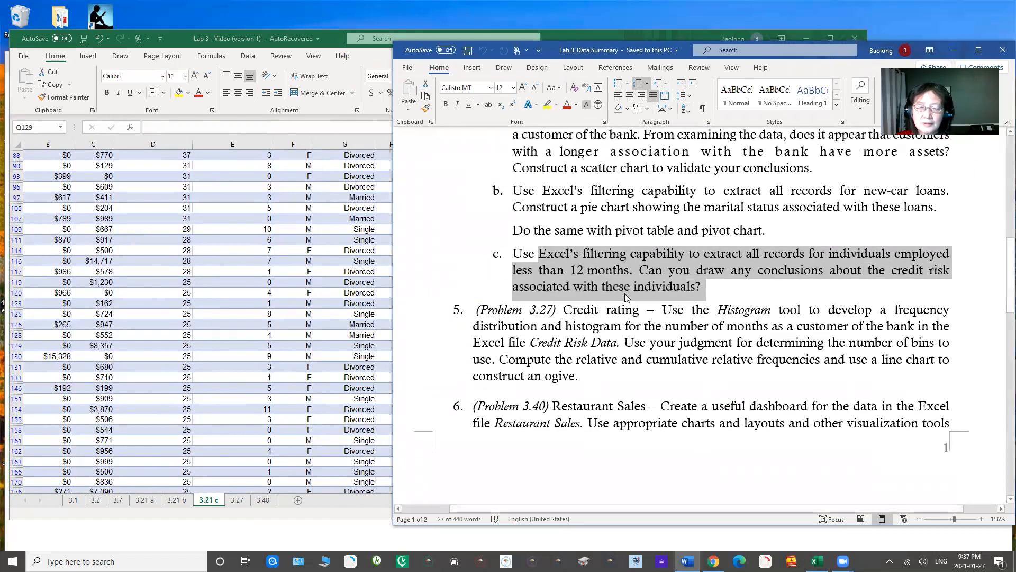
{"action": "left_click_drag", "start_coordinate": [564, 310], "coordinate": [615, 377]}
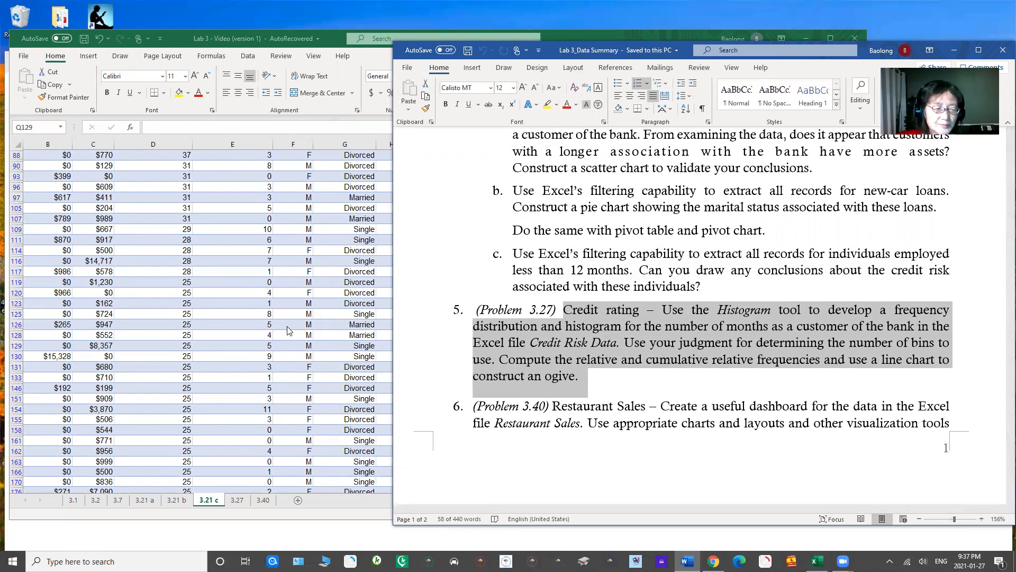
Step: Switch back to Excel, open the 3.27 worksheet and widen column D so the Months Customer header is fully readable
{"action": "left_click", "coordinate": [243, 496]}
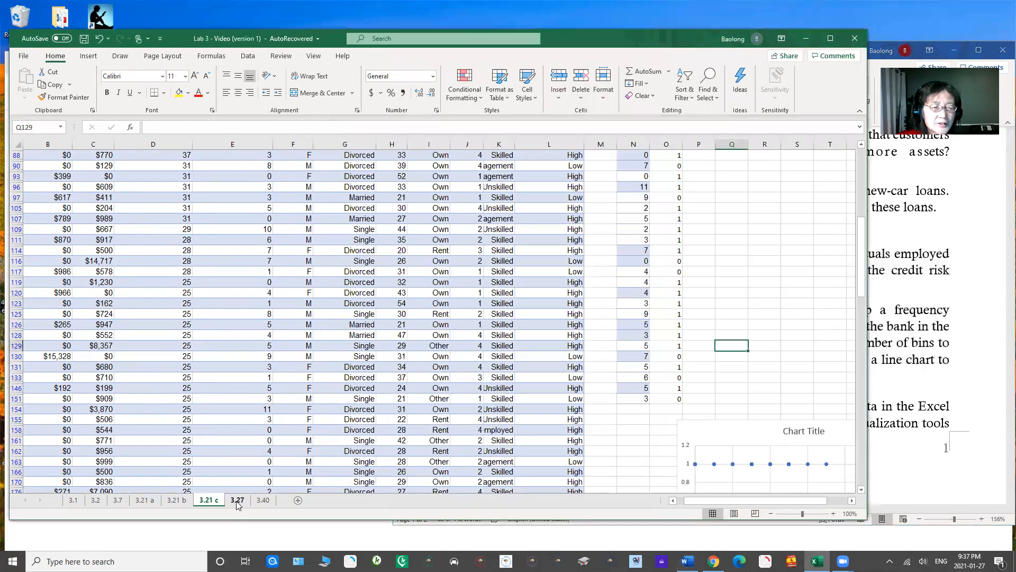
{"action": "left_click", "coordinate": [237, 500]}
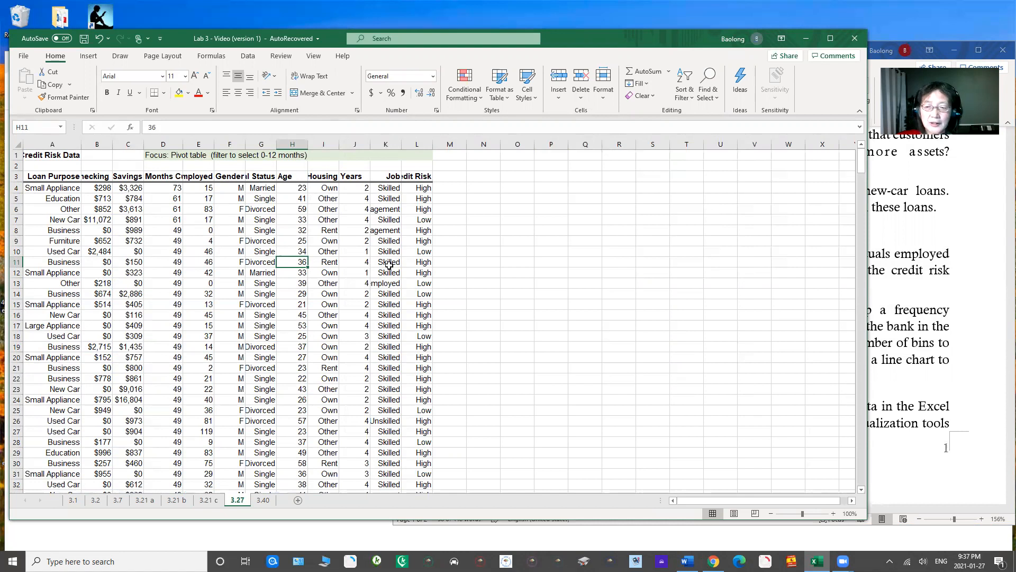
{"action": "left_click_drag", "start_coordinate": [708, 502], "coordinate": [679, 515]}
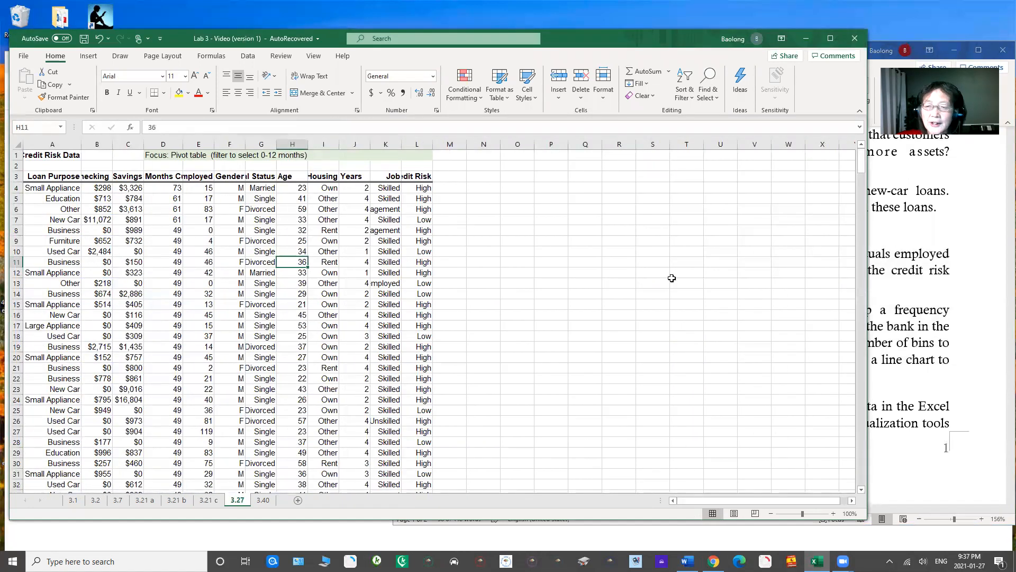
{"action": "left_click", "coordinate": [888, 298]}
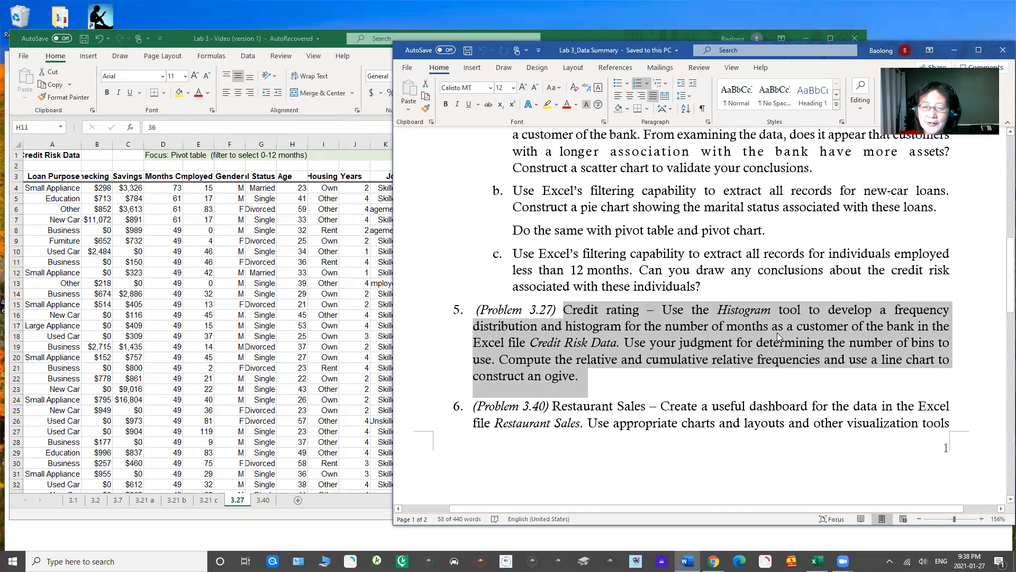
{"action": "left_click", "coordinate": [221, 260]}
{"action": "left_click_drag", "start_coordinate": [181, 144], "coordinate": [219, 144]}
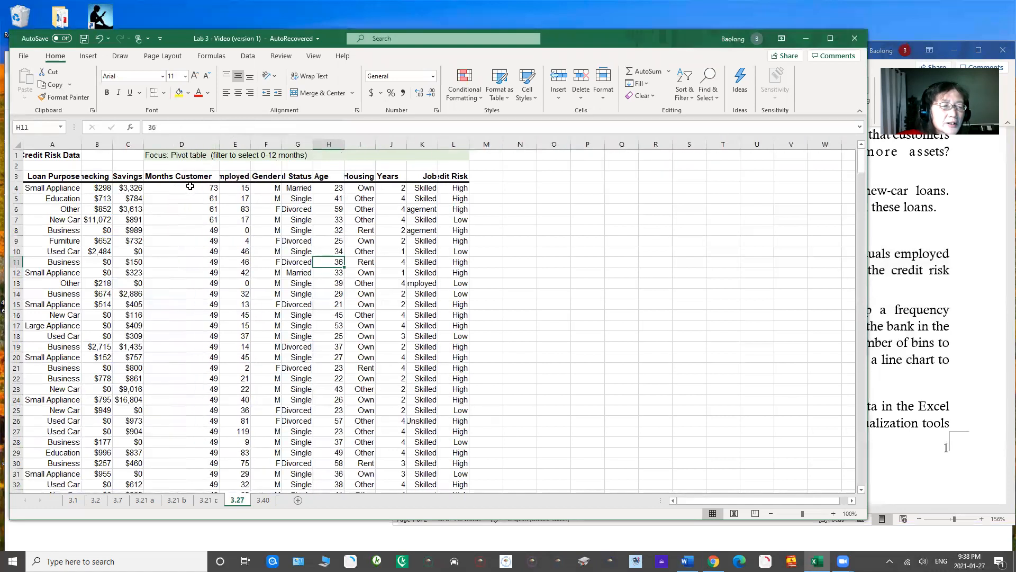
Step: Examine the Months Customer column on sheet 3.27 from its header in D3 down to the last record
{"action": "left_click", "coordinate": [190, 186]}
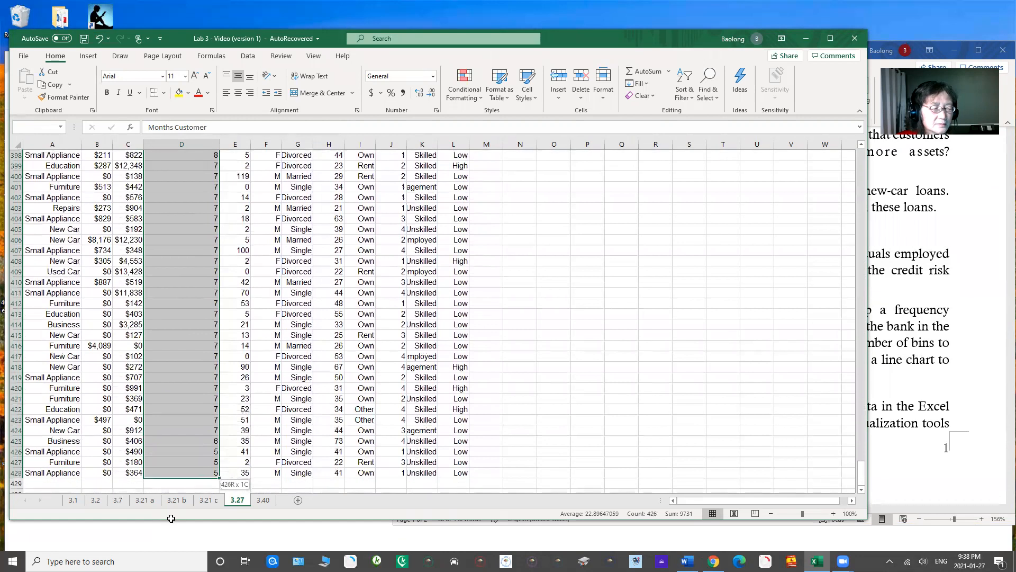
{"action": "left_click_drag", "start_coordinate": [171, 519], "coordinate": [174, 344]}
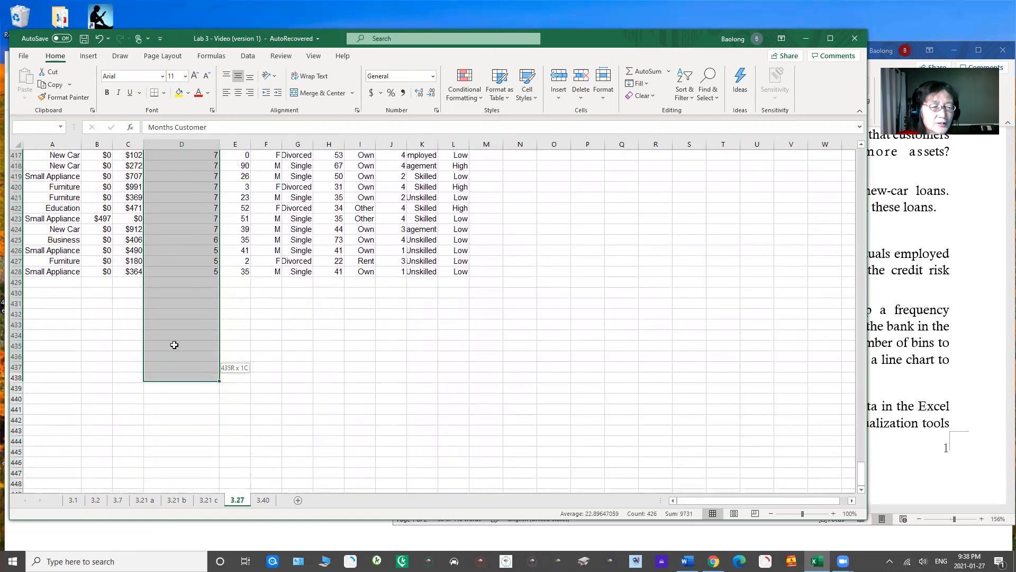
{"action": "left_click", "coordinate": [180, 268]}
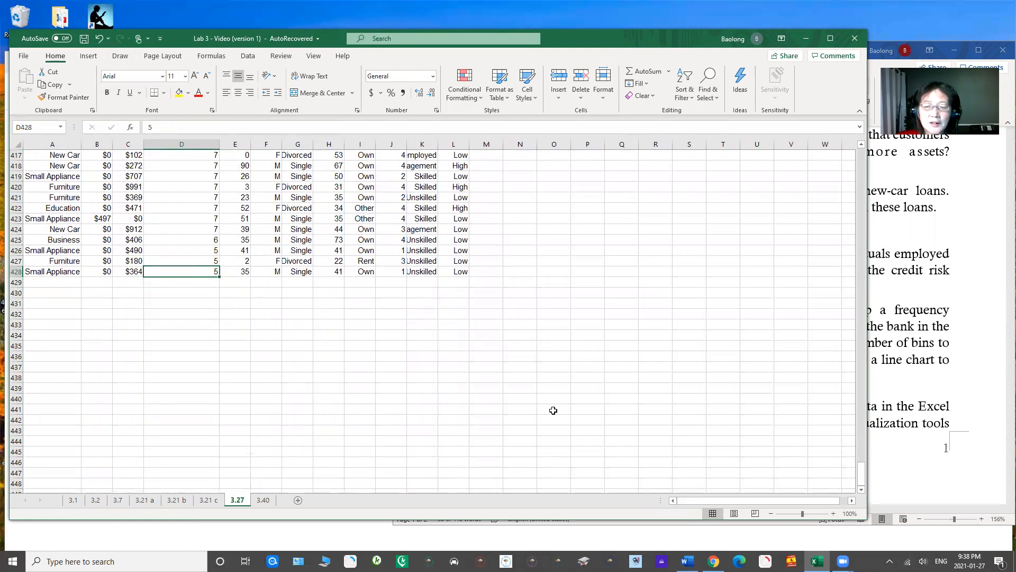
{"action": "left_click_drag", "start_coordinate": [862, 475], "coordinate": [856, 141]}
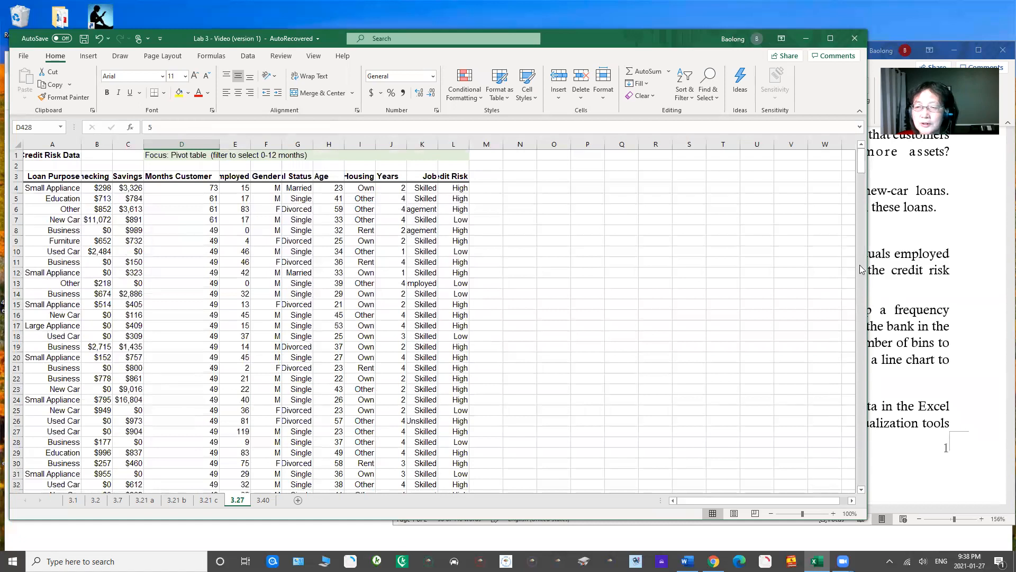
{"action": "left_click", "coordinate": [173, 176]}
{"action": "double_click", "coordinate": [173, 176]}
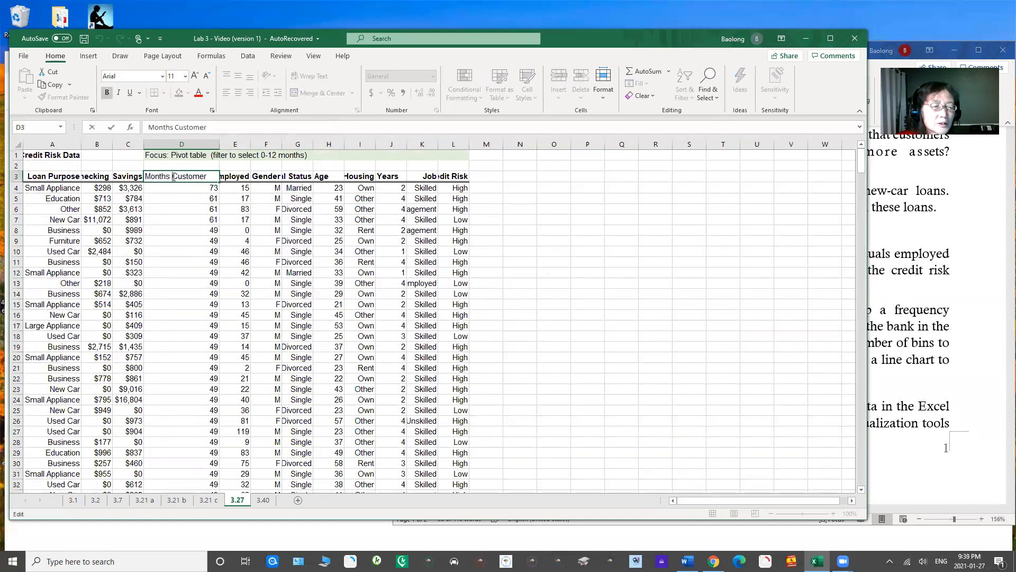
{"action": "left_click", "coordinate": [186, 209]}
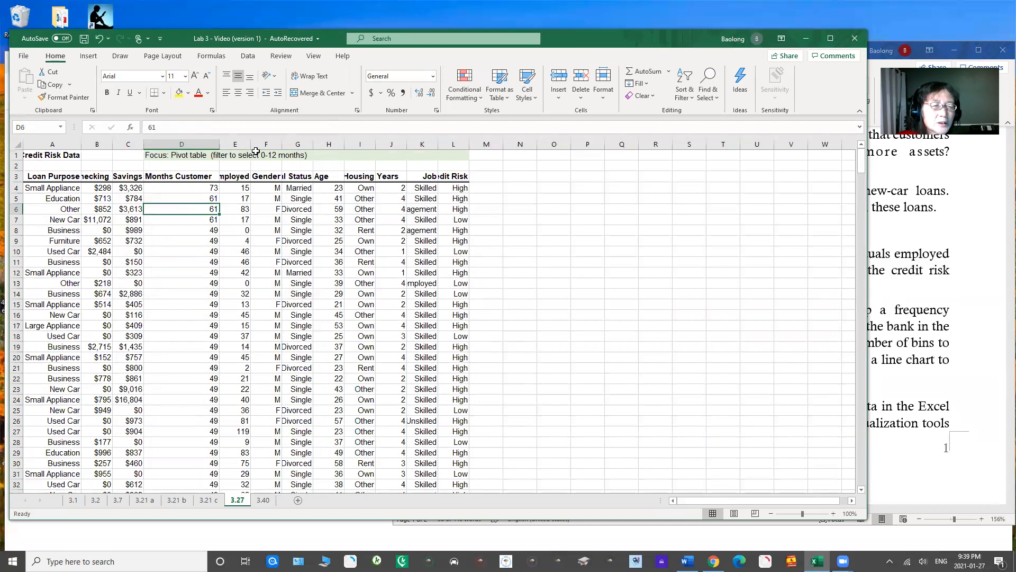
Step: Widen column E until the Months Employed header is fully readable and shift the workbook window to the right
{"action": "left_click_drag", "start_coordinate": [251, 143], "coordinate": [299, 149]}
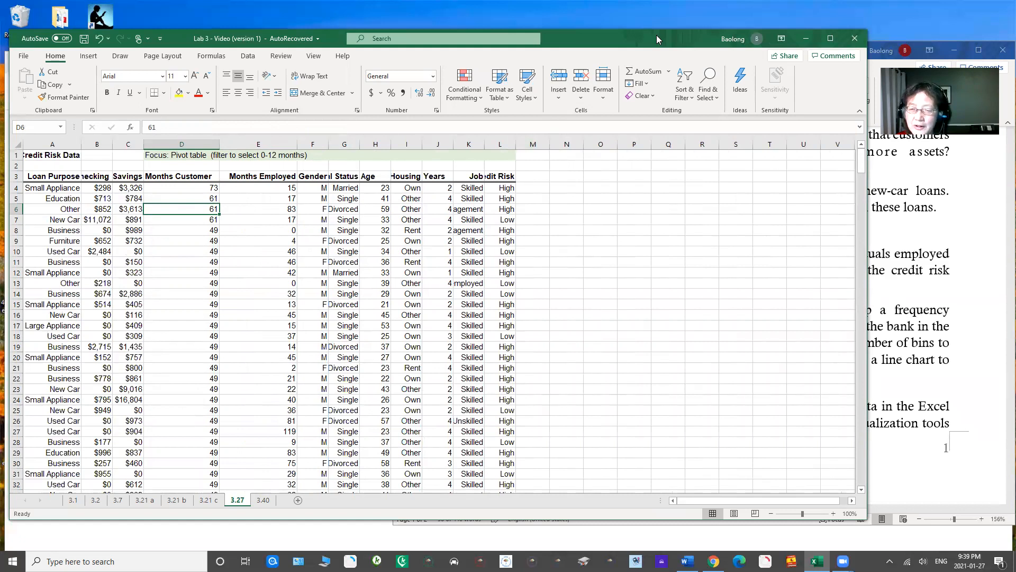
{"action": "left_click_drag", "start_coordinate": [656, 35], "coordinate": [746, 38]}
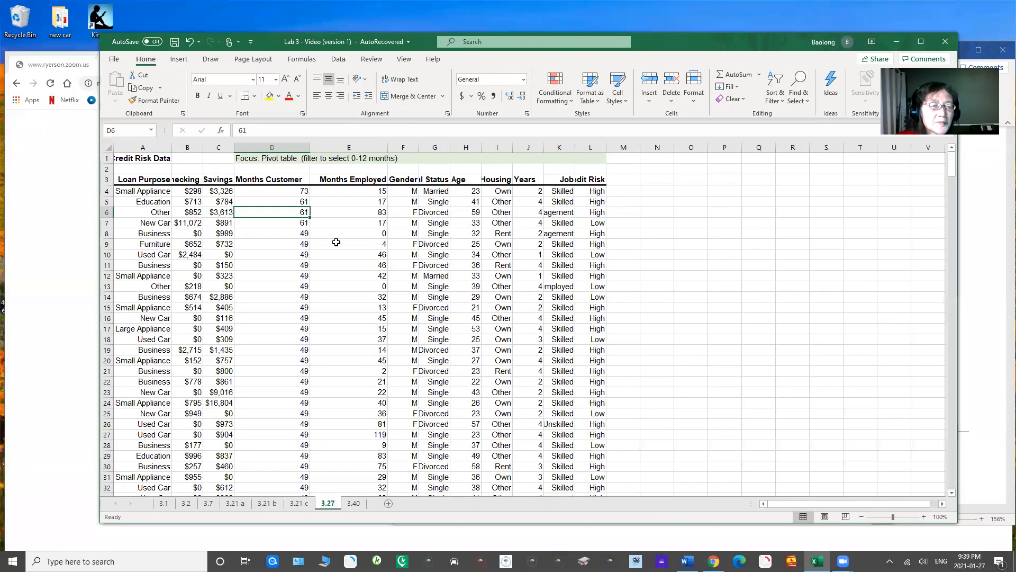
Step: Insert a histogram of the Months Customer data in D3:D428 and move it toward the blank columns beside the table
{"action": "left_click_drag", "start_coordinate": [264, 180], "coordinate": [286, 423]}
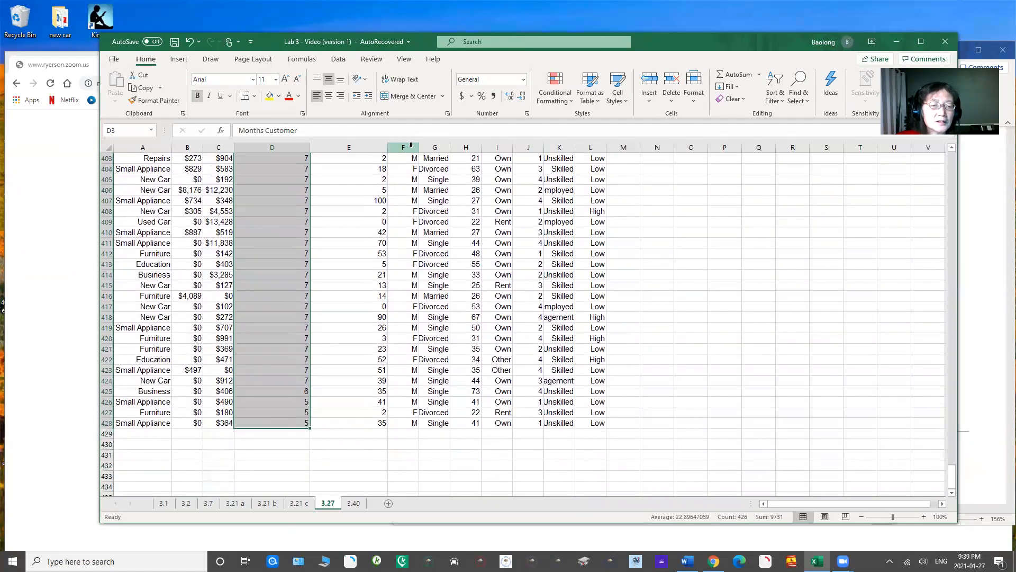
{"action": "left_click_drag", "start_coordinate": [954, 475], "coordinate": [955, 469]}
{"action": "left_click_drag", "start_coordinate": [956, 421], "coordinate": [954, 413]}
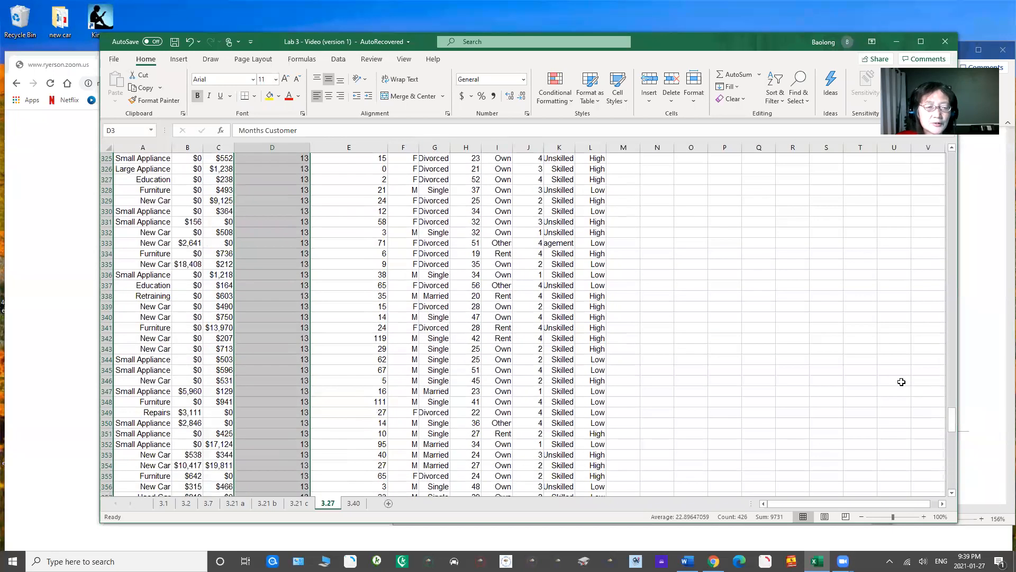
{"action": "left_click", "coordinate": [180, 59]}
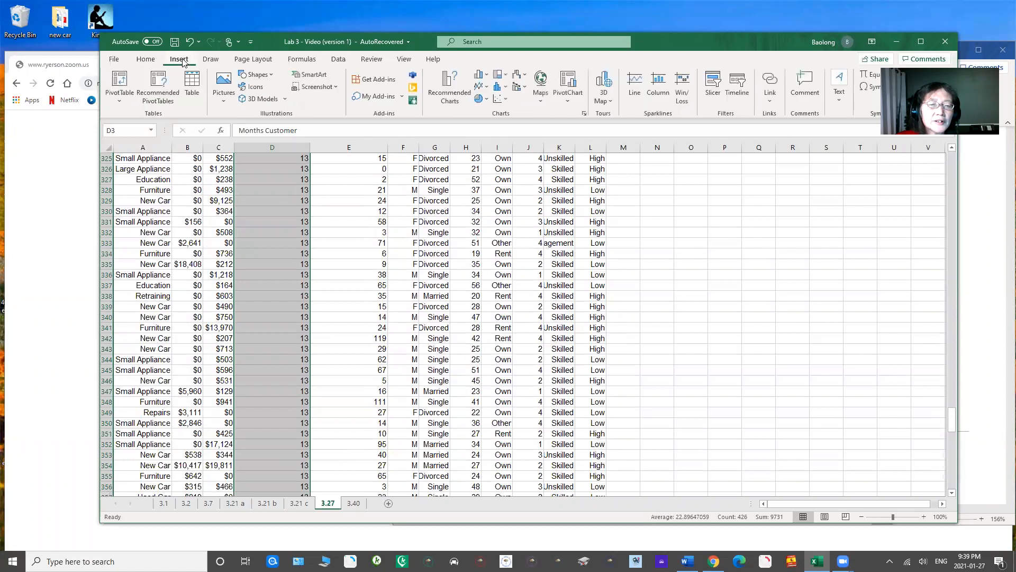
{"action": "left_click", "coordinate": [584, 114]}
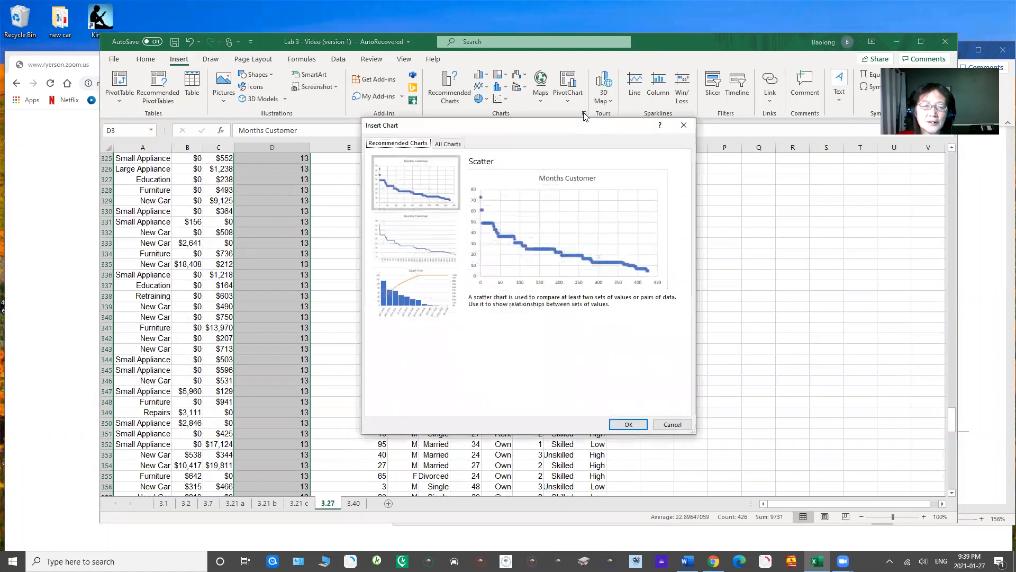
{"action": "left_click", "coordinate": [450, 144]}
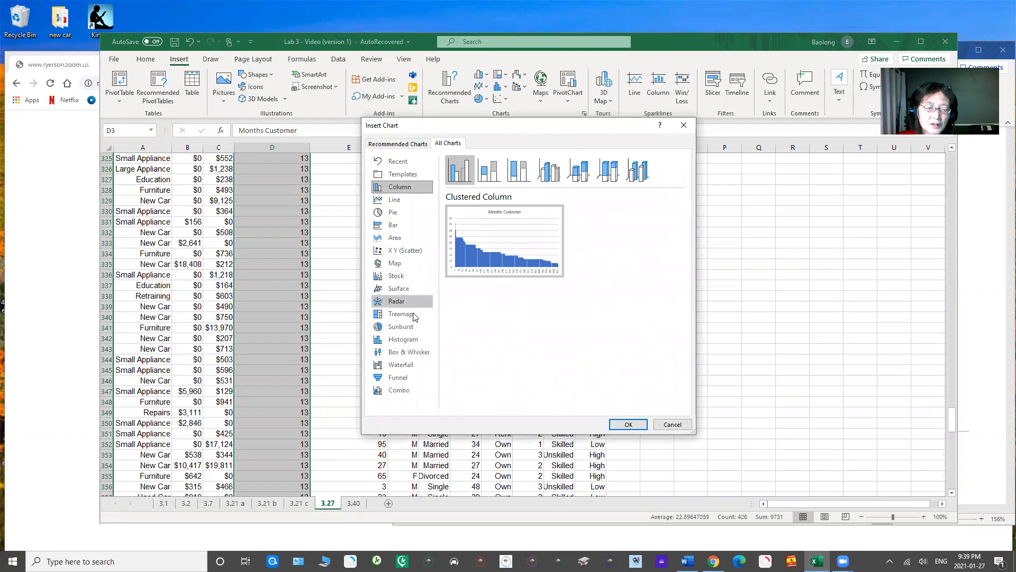
{"action": "left_click", "coordinate": [415, 341]}
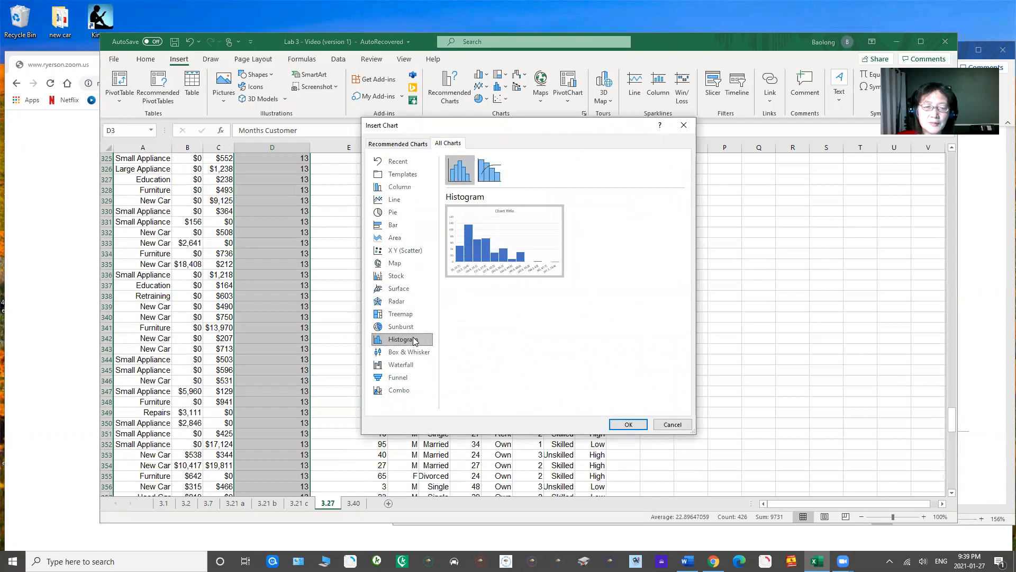
{"action": "left_click", "coordinate": [633, 426]}
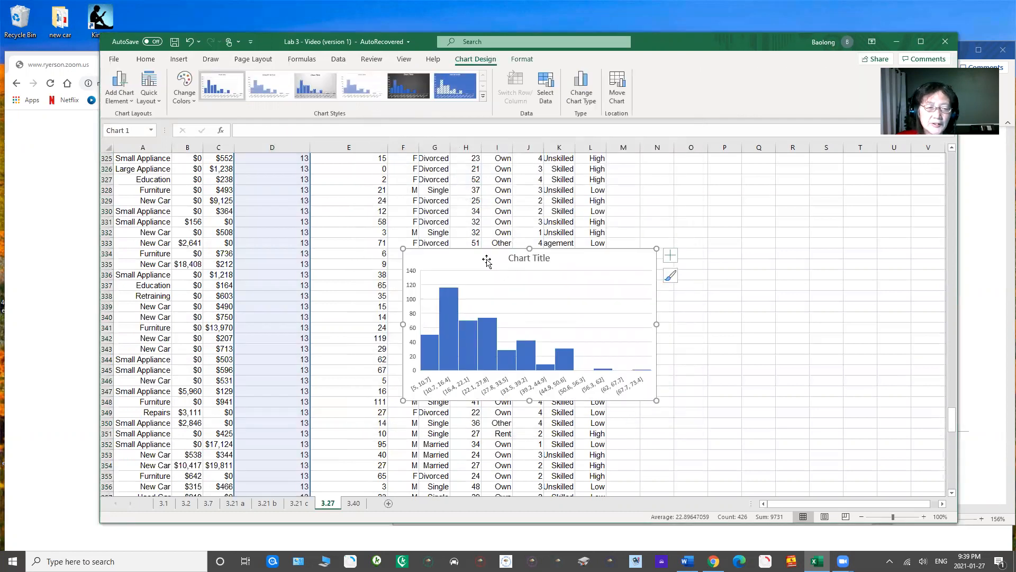
{"action": "left_click_drag", "start_coordinate": [461, 259], "coordinate": [667, 203]}
{"action": "left_click", "coordinate": [667, 203]}
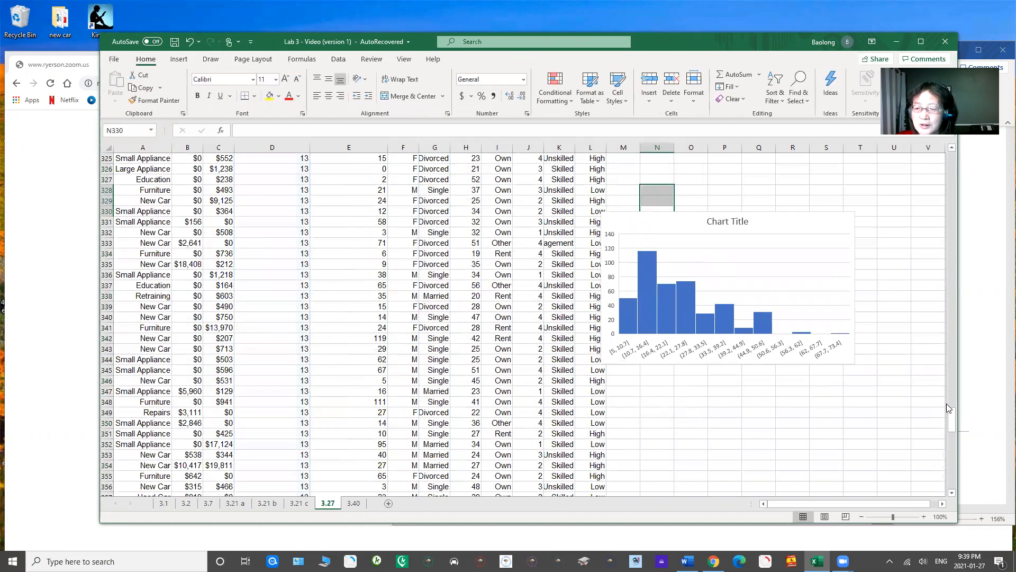
Step: Title the histogram "Number of Month" and reposition the chart so it clears the Credit Risk column
{"action": "left_click", "coordinate": [712, 221]}
{"action": "double_click", "coordinate": [712, 221]}
{"action": "left_click", "coordinate": [711, 221]}
{"action": "left_click_drag", "start_coordinate": [709, 221], "coordinate": [747, 221]}
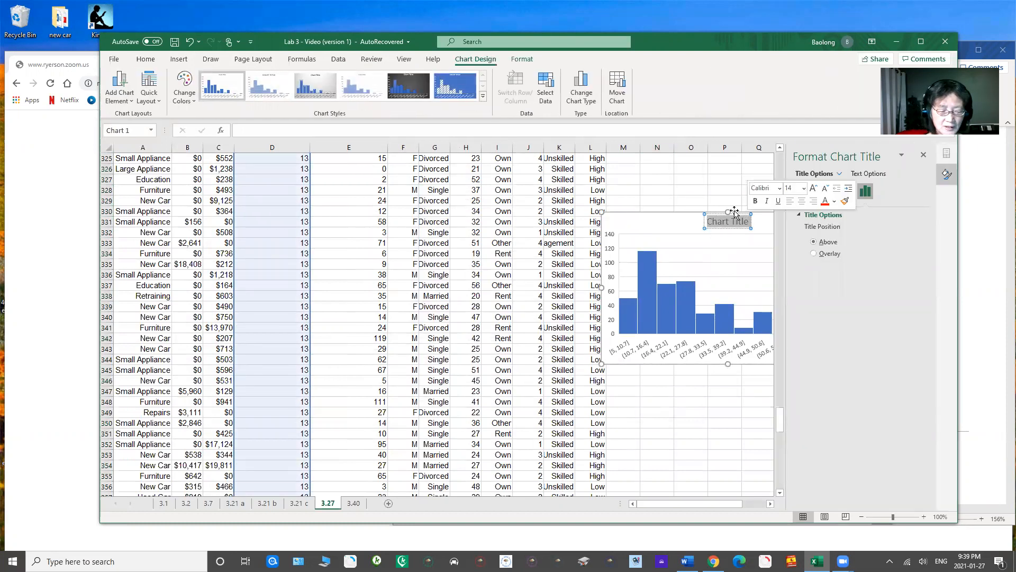
{"action": "type", "text": "Number"}
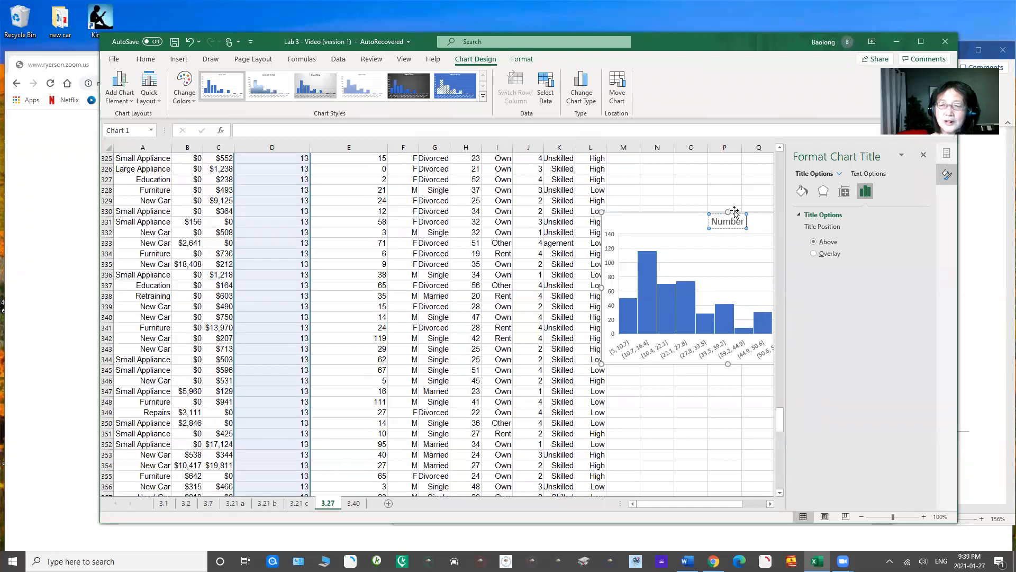
{"action": "type", "text": " of Month"}
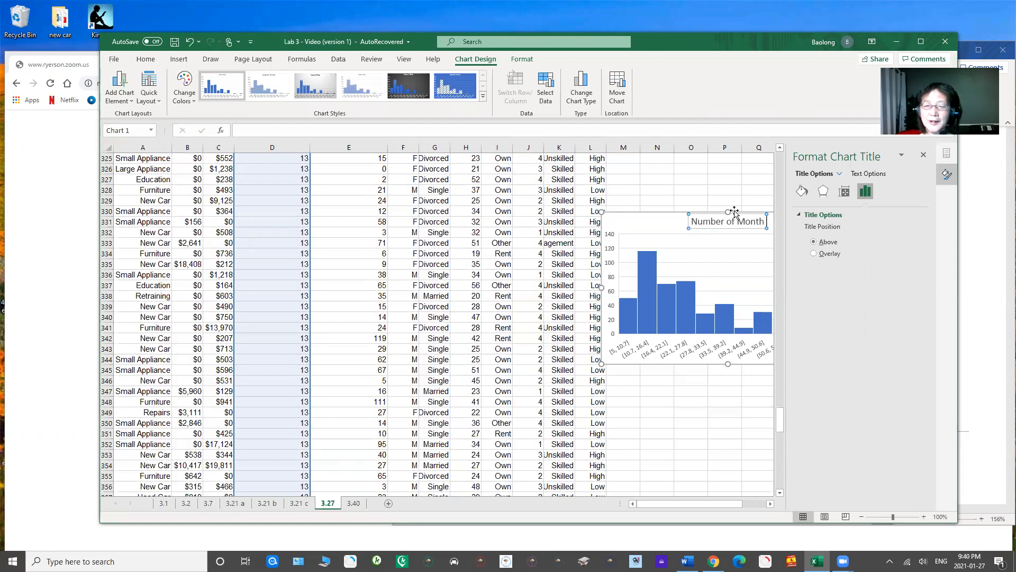
{"action": "left_click", "coordinate": [923, 155]}
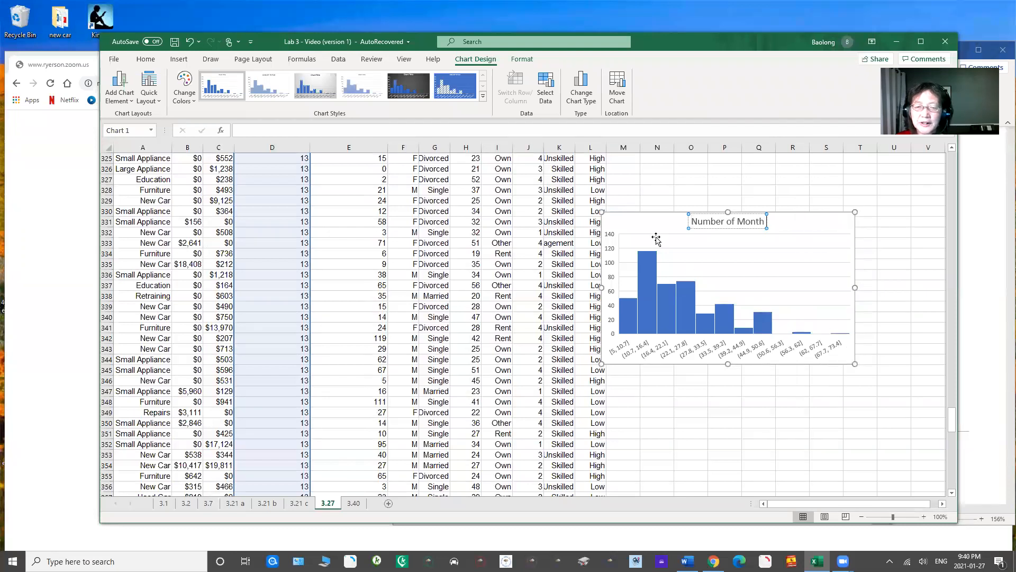
{"action": "left_click_drag", "start_coordinate": [637, 224], "coordinate": [657, 201]}
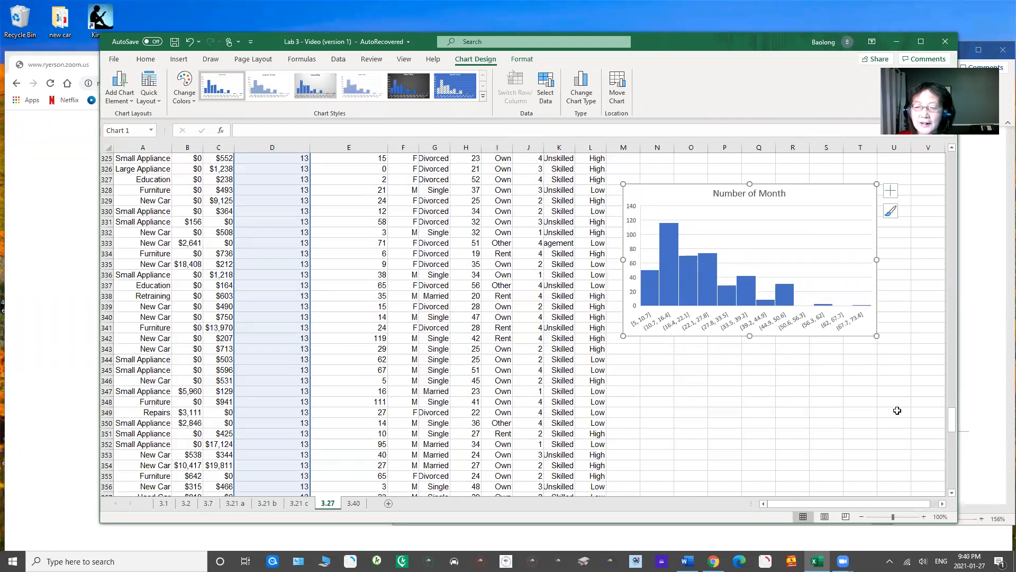
Step: Enter the header "bin" in N3 with the values 0, 10 and 20 in N4:N6
{"action": "left_click_drag", "start_coordinate": [953, 419], "coordinate": [953, 156]}
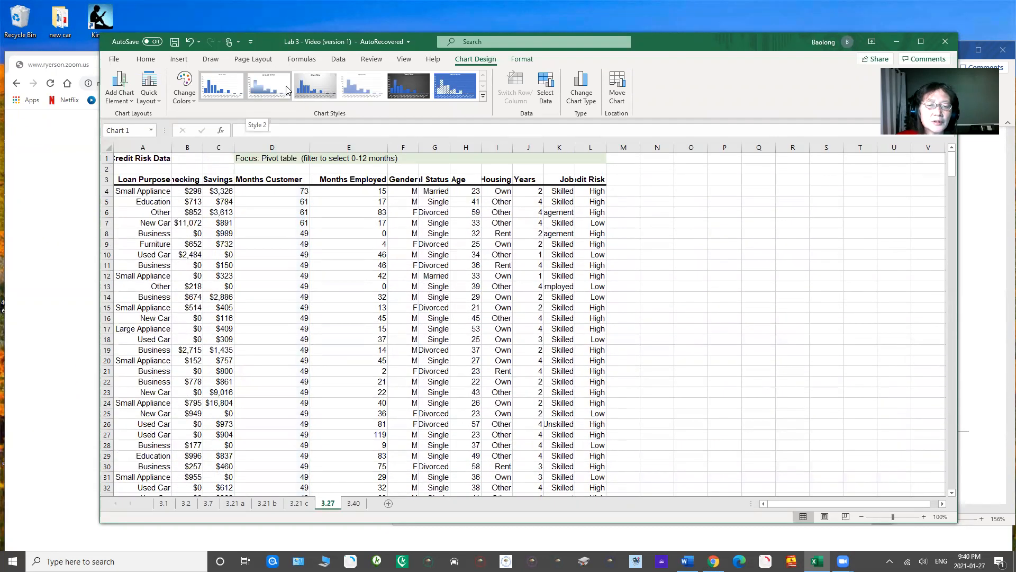
{"action": "left_click", "coordinate": [658, 180]}
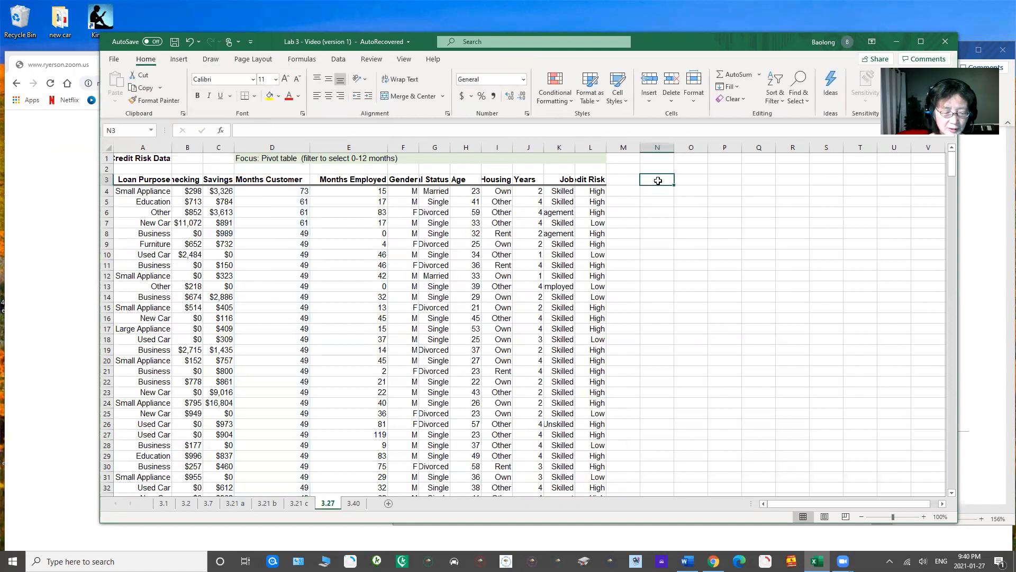
{"action": "type", "text": "bin"}
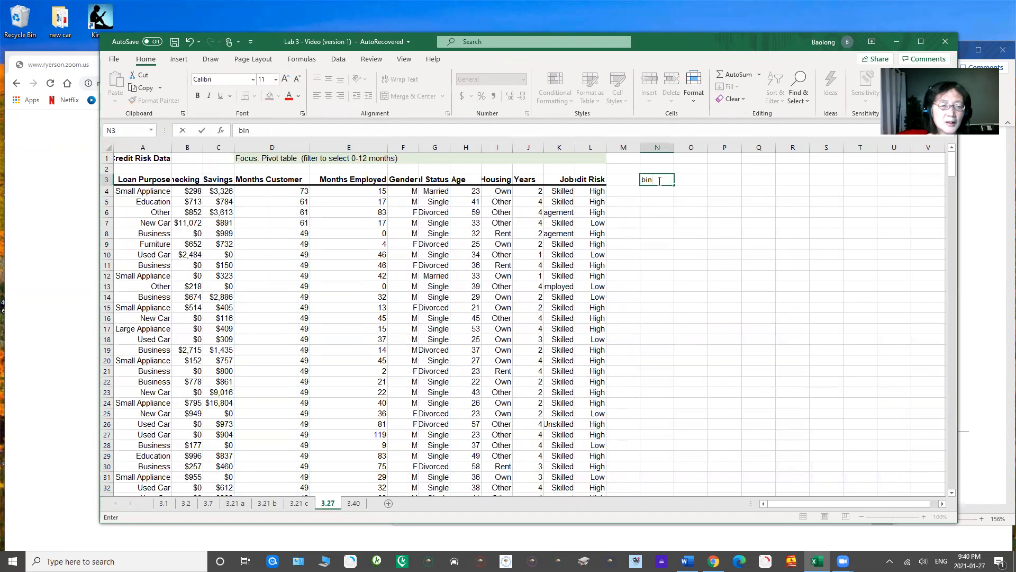
{"action": "left_click", "coordinate": [659, 192]}
{"action": "type", "text": "0"}
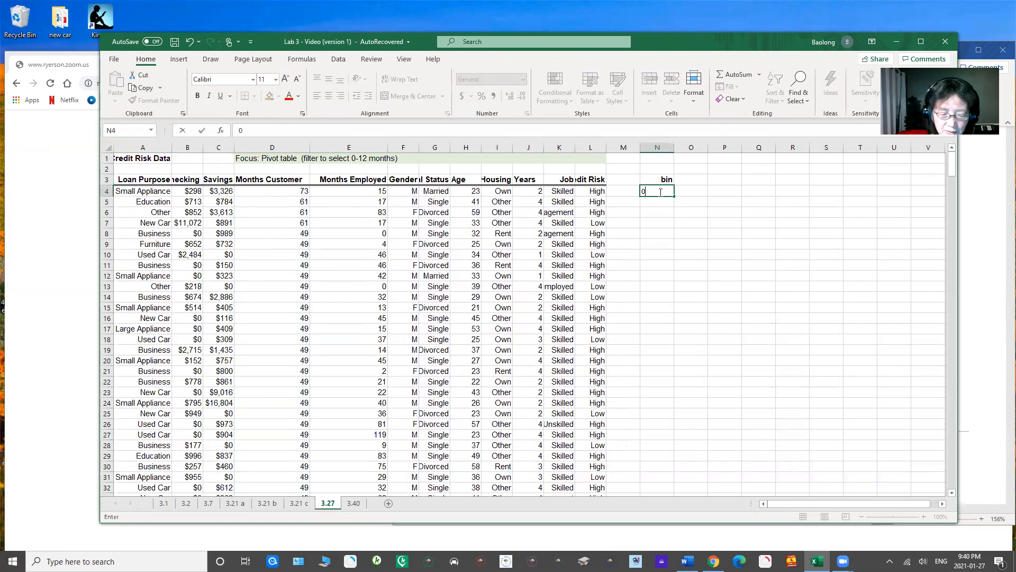
{"action": "key", "text": "Return"}
{"action": "type", "text": "1"}
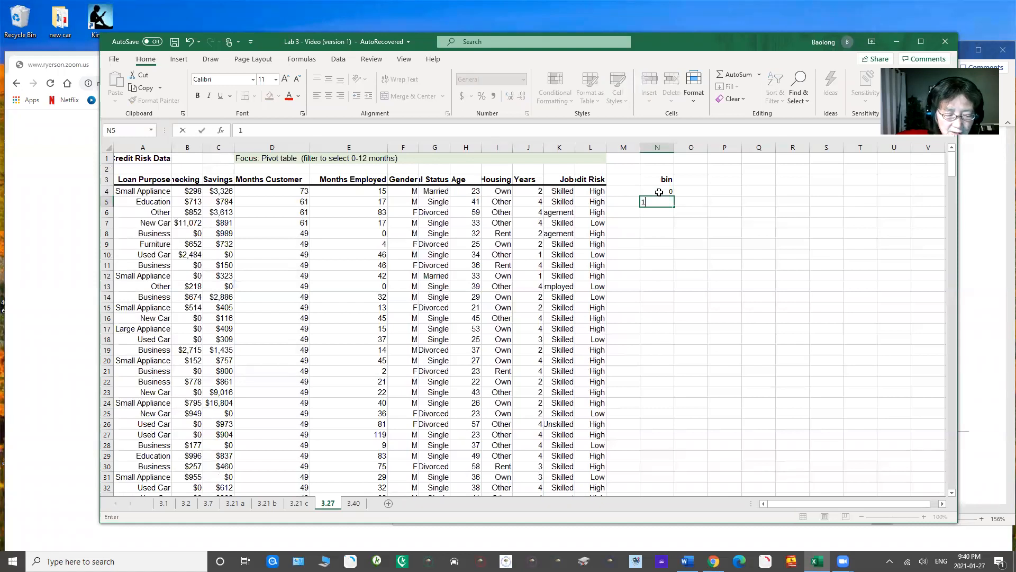
{"action": "type", "text": "0"}
{"action": "key", "text": "Return"}
{"action": "type", "text": "20"}
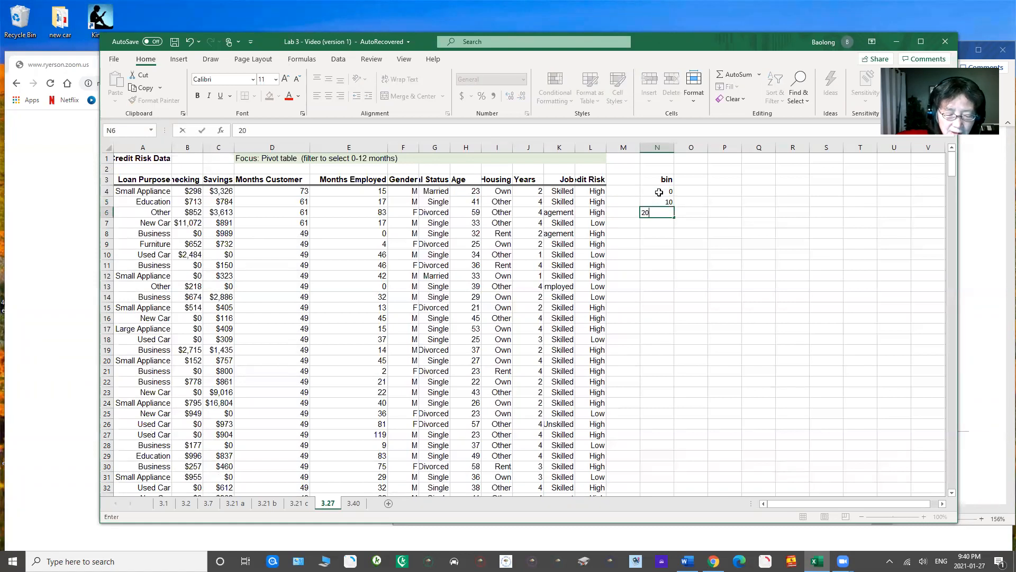
{"action": "key", "text": "ctrl+Return"}
{"action": "key", "text": "Return"}
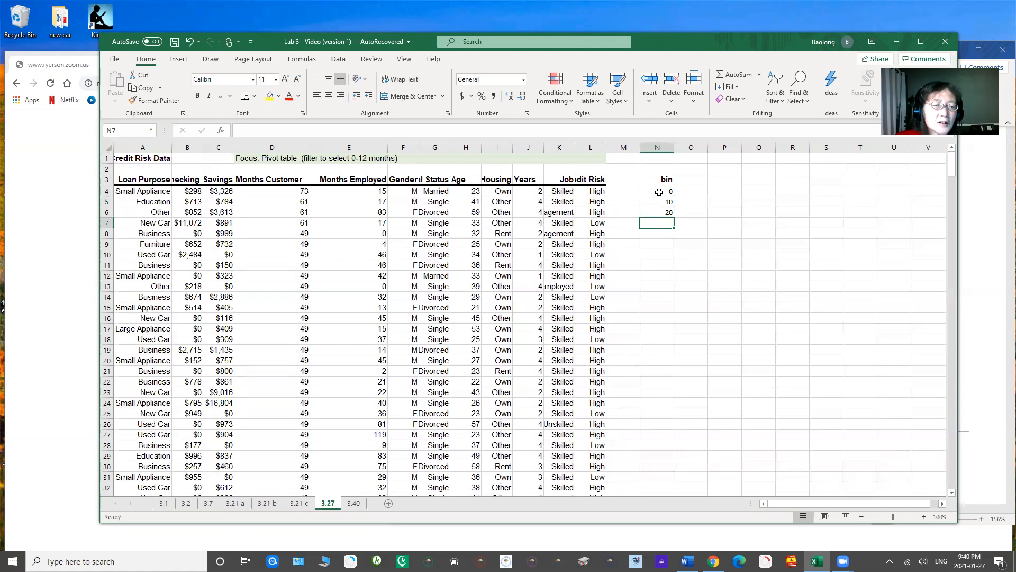
Step: Enter the formula =maz(D4:D428) in O2 to look up the largest Months Customer value
{"action": "left_click", "coordinate": [284, 194]}
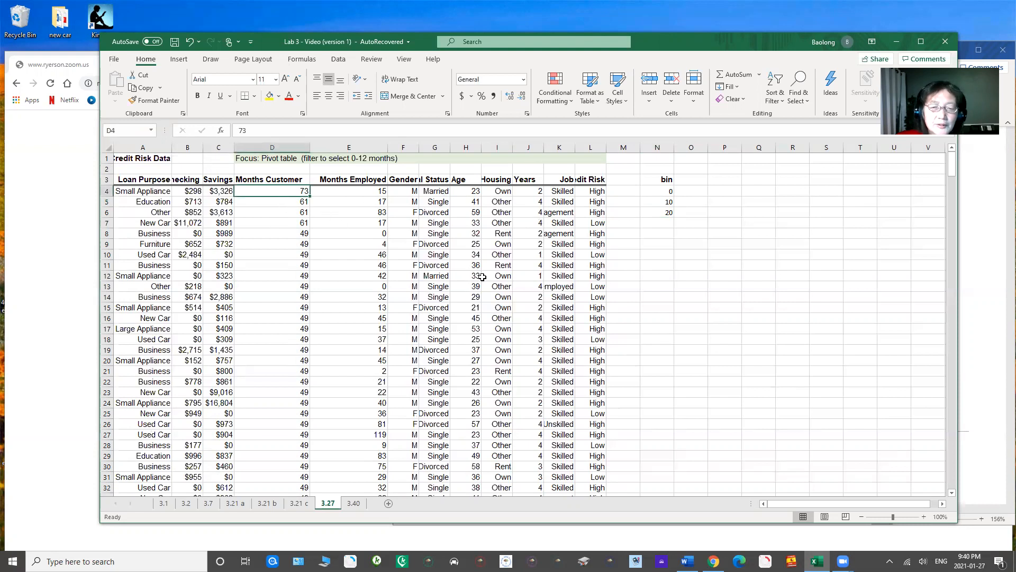
{"action": "left_click", "coordinate": [689, 167]}
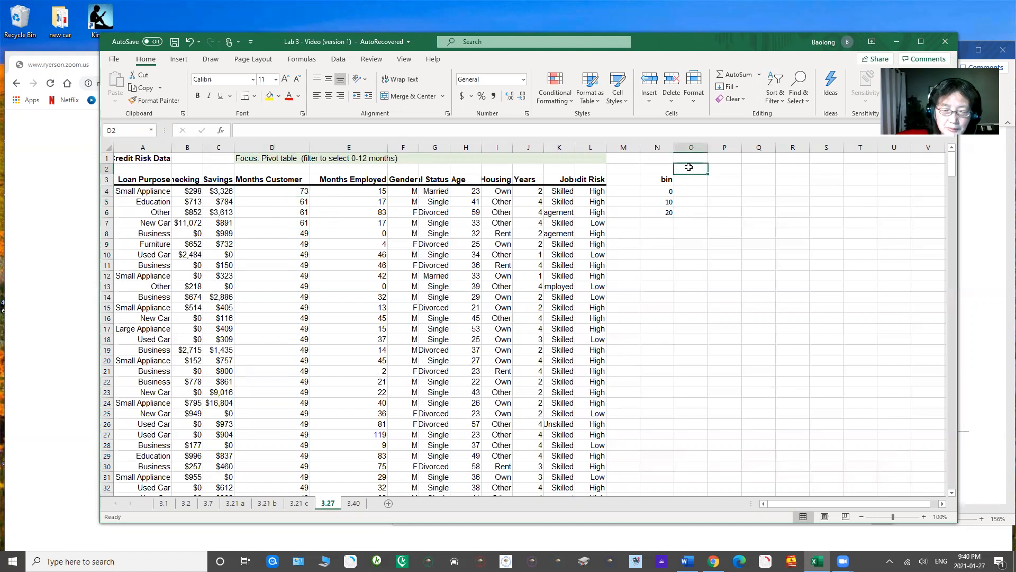
{"action": "type", "text": "=m"}
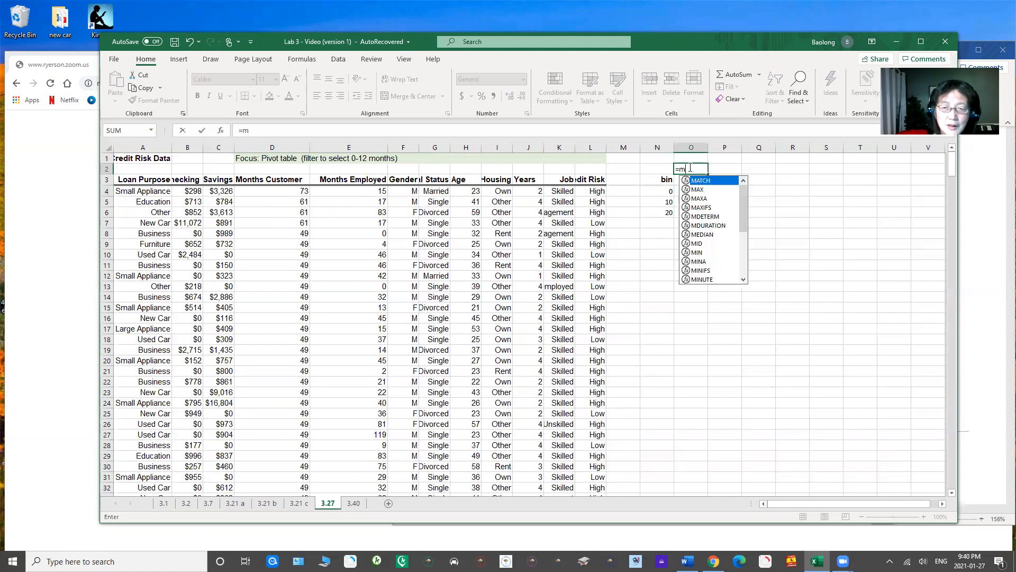
{"action": "type", "text": "az("}
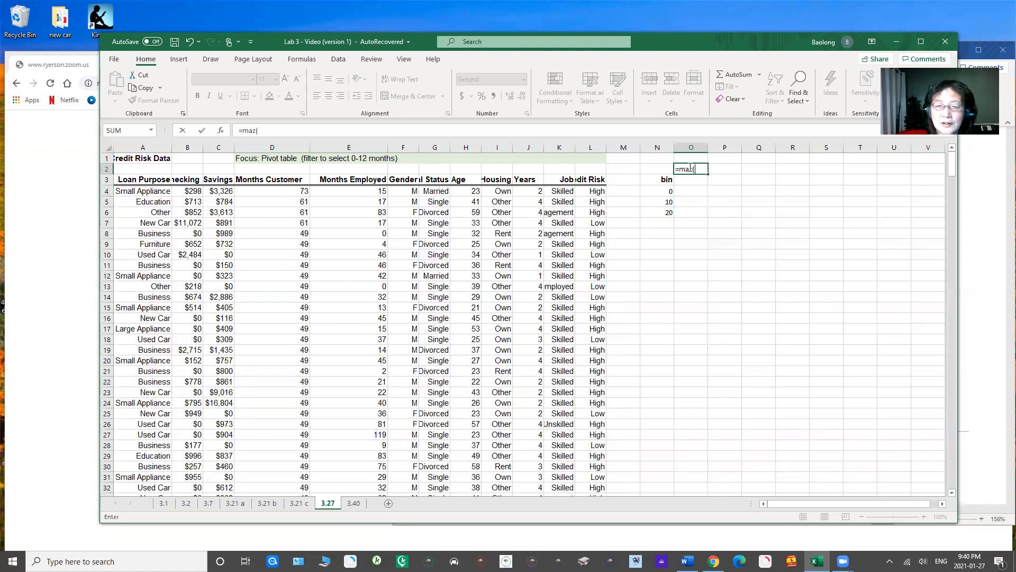
{"action": "left_click_drag", "start_coordinate": [289, 192], "coordinate": [310, 335]}
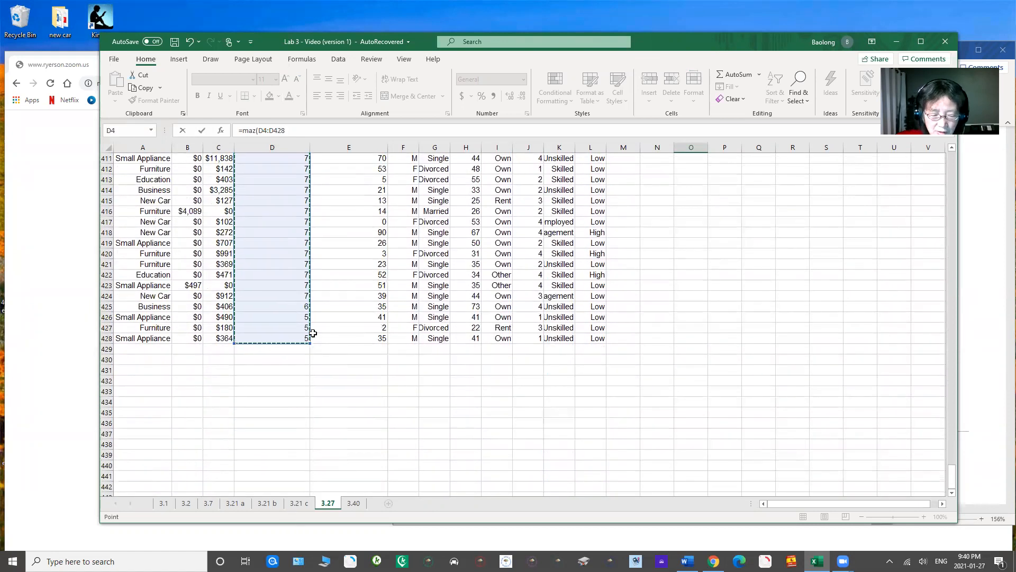
{"action": "key", "text": "Escape"}
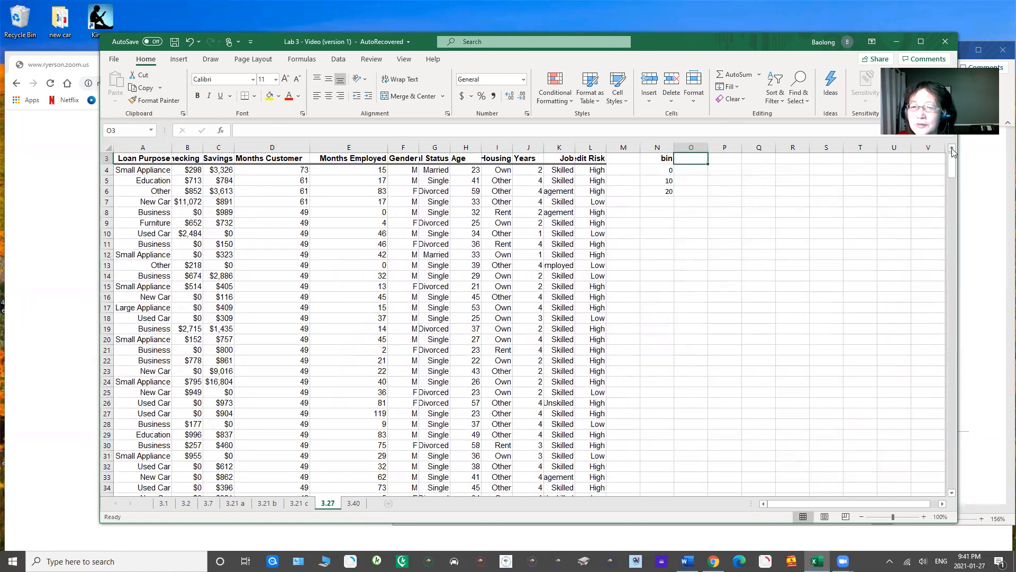
{"action": "scroll", "coordinate": [953, 152], "scroll_direction": "up", "scroll_amount": 1}
Step: Correct the function name in O2 so the formula is =MAX(D4:D428)
{"action": "left_click", "coordinate": [697, 169]}
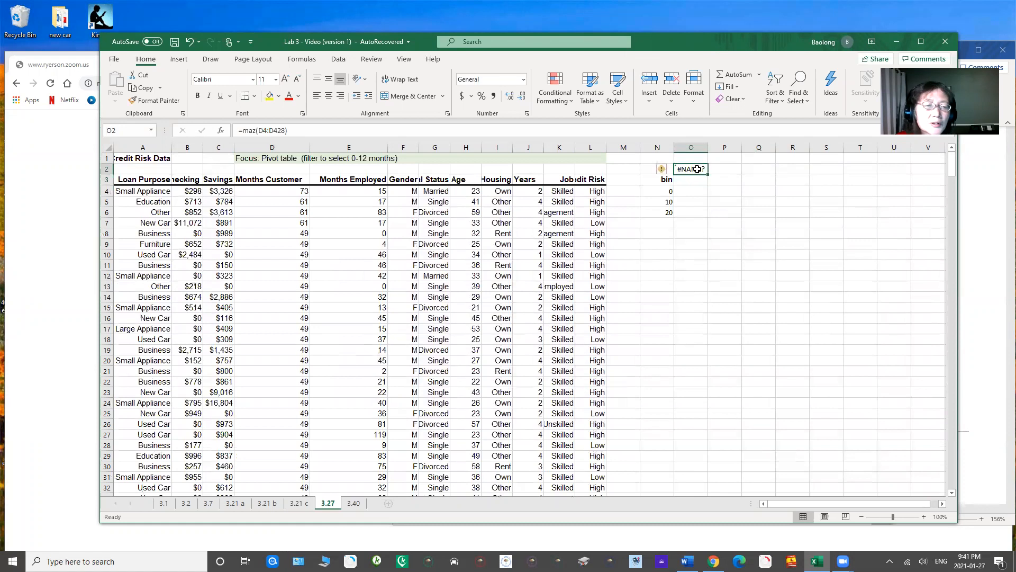
{"action": "left_click", "coordinate": [255, 130]}
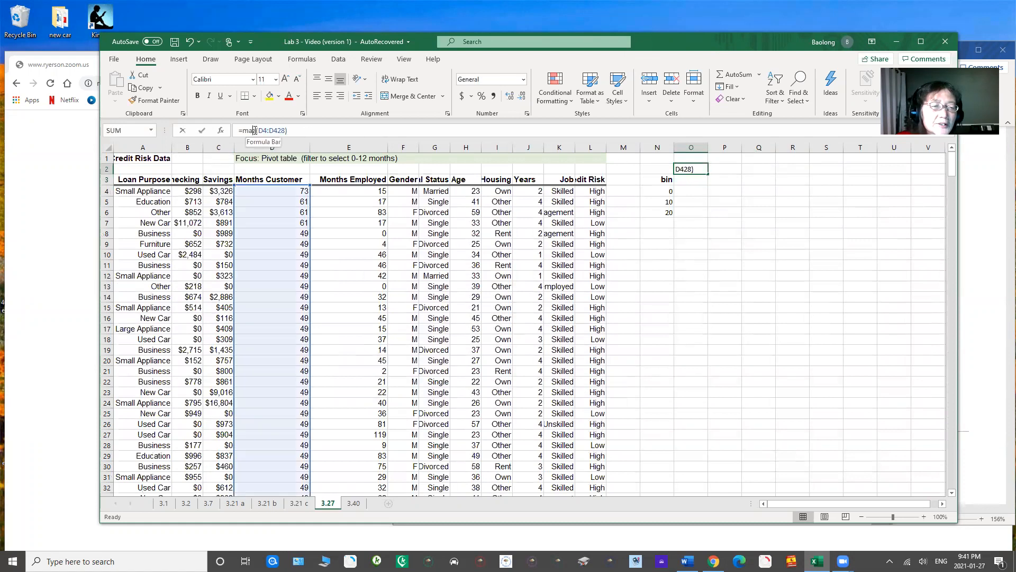
{"action": "key", "text": "BackSpace"}
{"action": "type", "text": "x"}
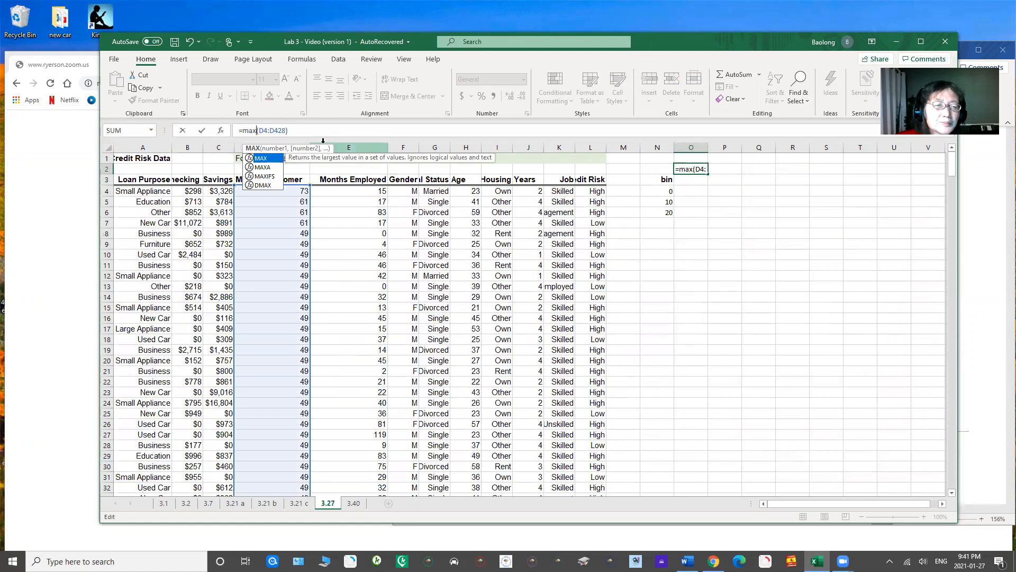
{"action": "left_click", "coordinate": [298, 129]}
{"action": "key", "text": "Return"}
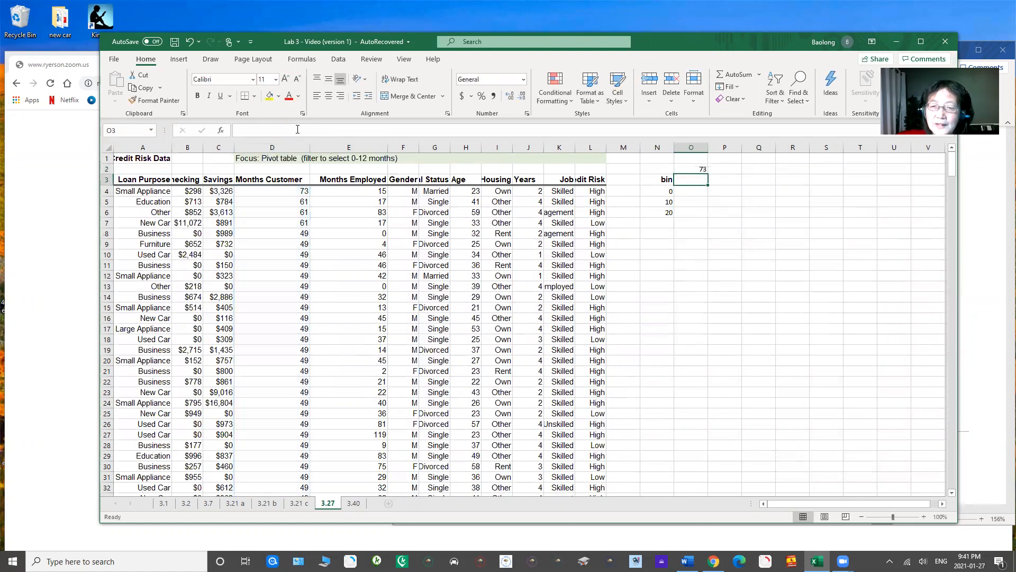
Step: Extend the bin series from N5:N6 down to N12 in increments of 10, ending at 80
{"action": "left_click", "coordinate": [688, 169]}
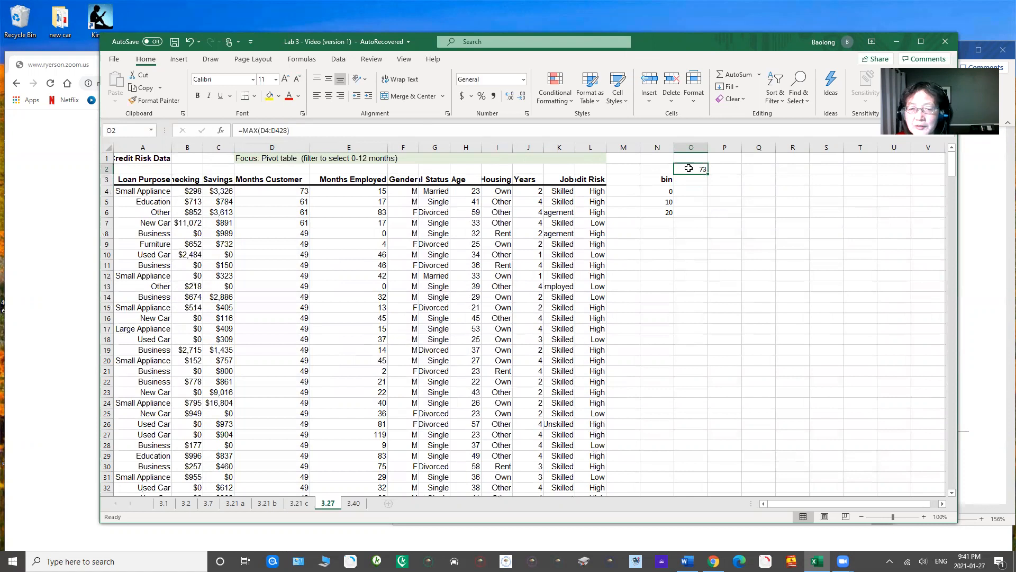
{"action": "left_click_drag", "start_coordinate": [664, 202], "coordinate": [673, 280]}
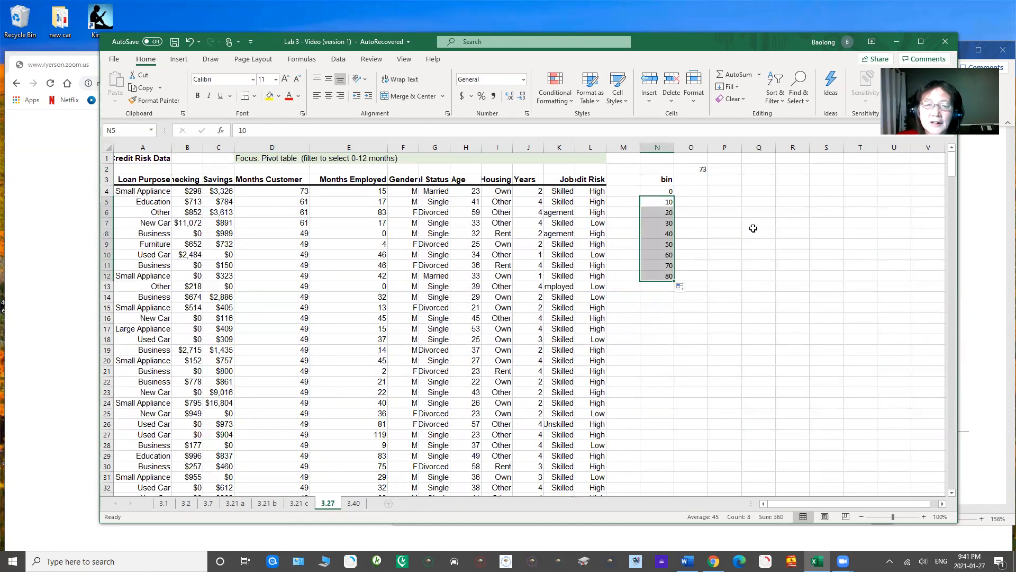
Step: Check the status of the Analysis ToolPak among the add-ins in the program options, and accept the options without changing them
{"action": "left_click", "coordinate": [339, 60]}
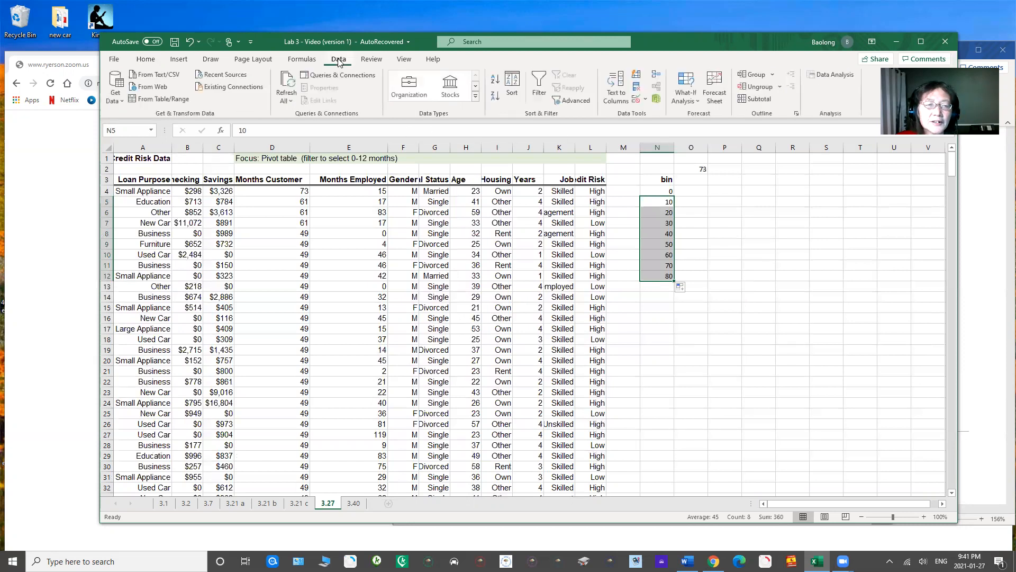
{"action": "left_click_drag", "start_coordinate": [733, 39], "coordinate": [706, 56]}
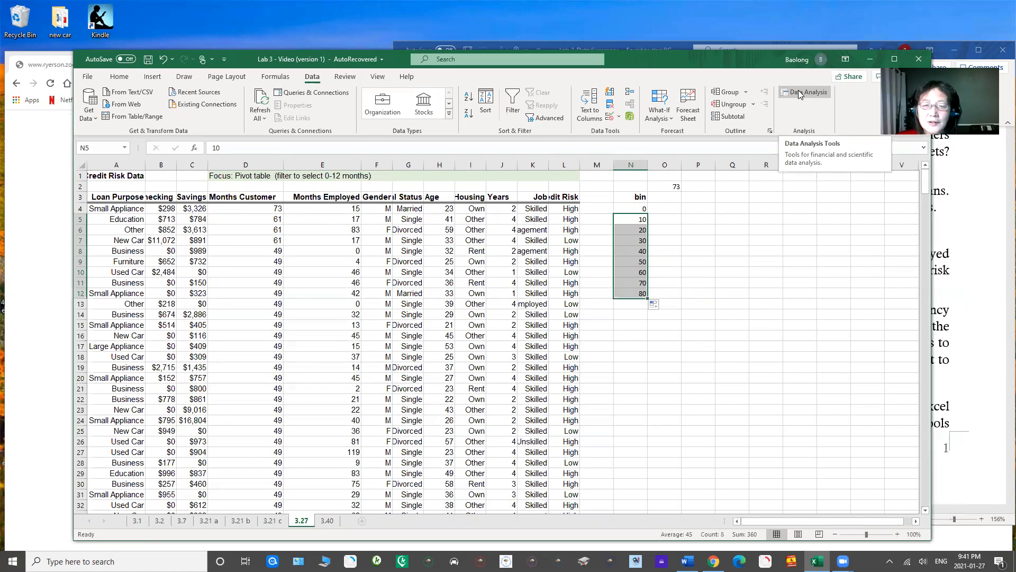
{"action": "left_click", "coordinate": [87, 77]}
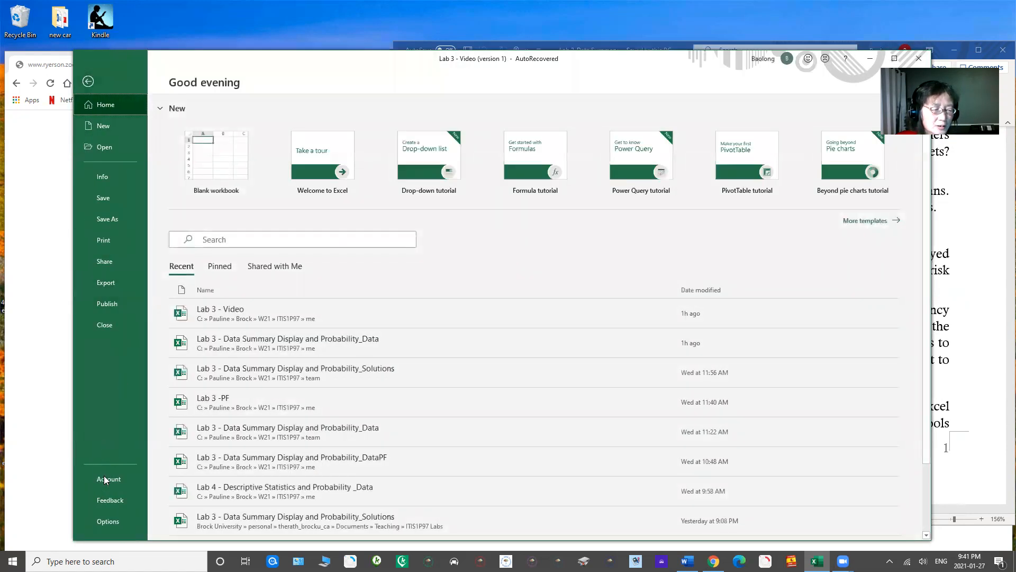
{"action": "left_click", "coordinate": [108, 521]}
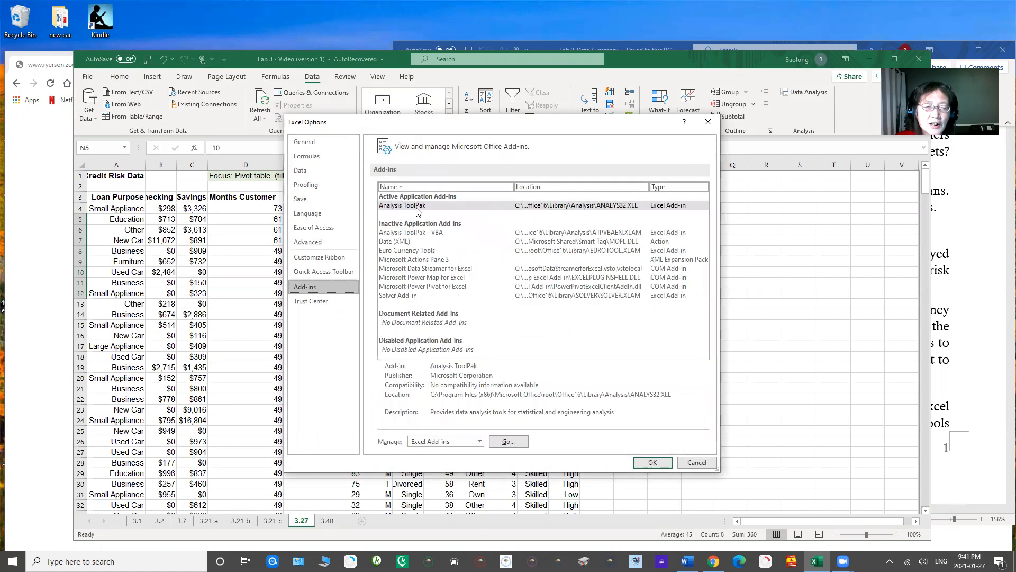
{"action": "left_click", "coordinate": [412, 206]}
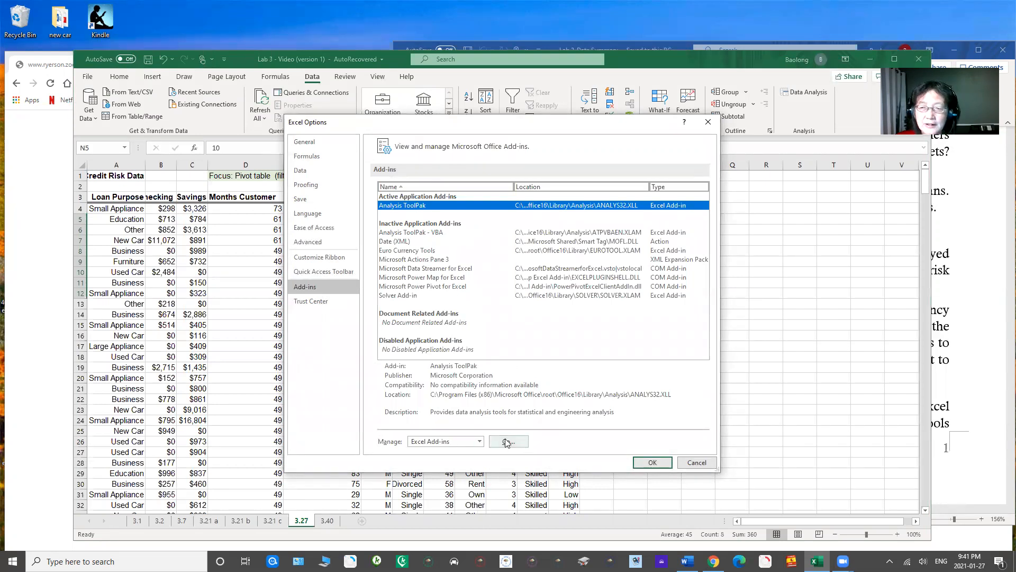
{"action": "left_click", "coordinate": [651, 462]}
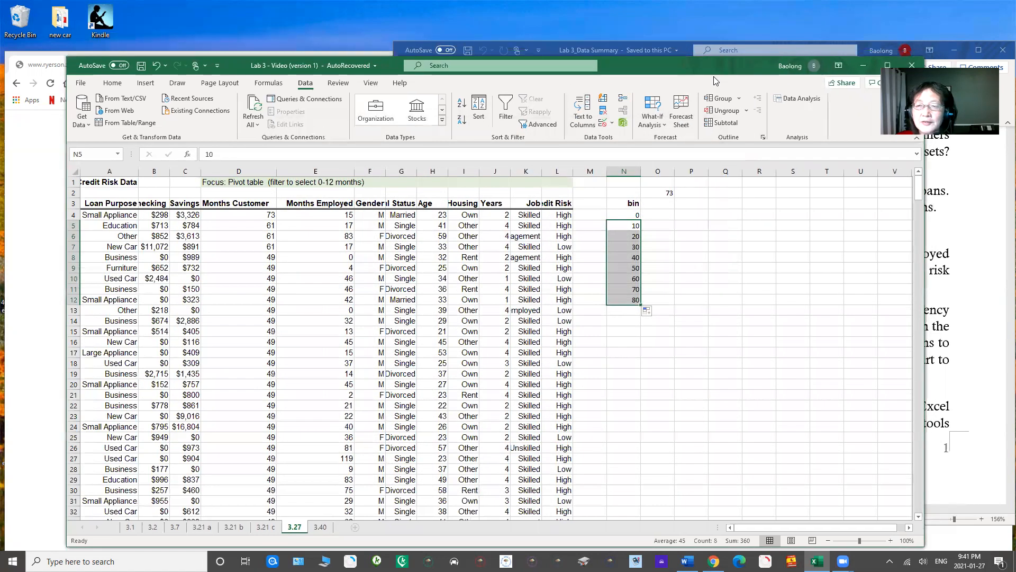
{"action": "left_click_drag", "start_coordinate": [729, 67], "coordinate": [705, 88]}
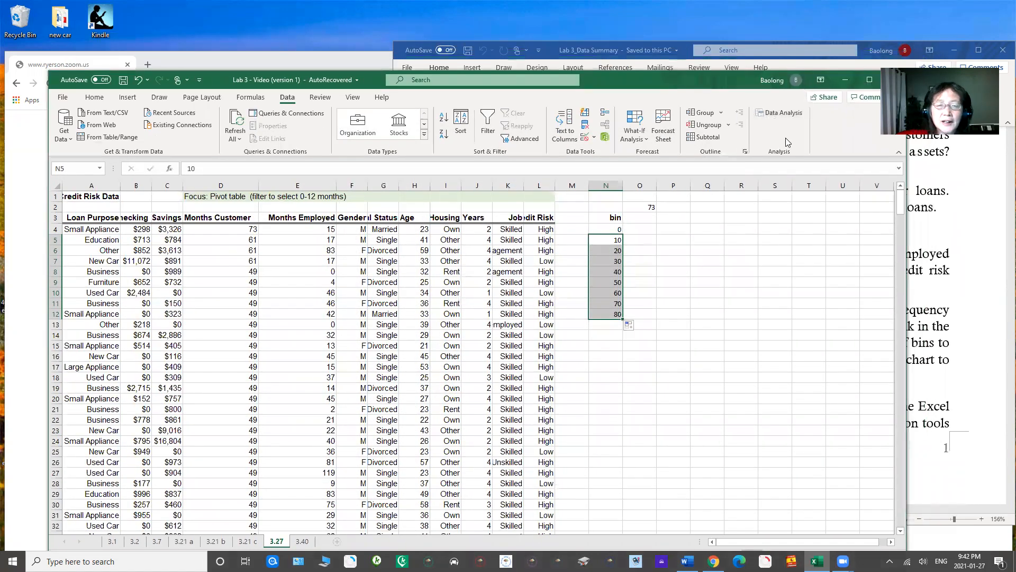
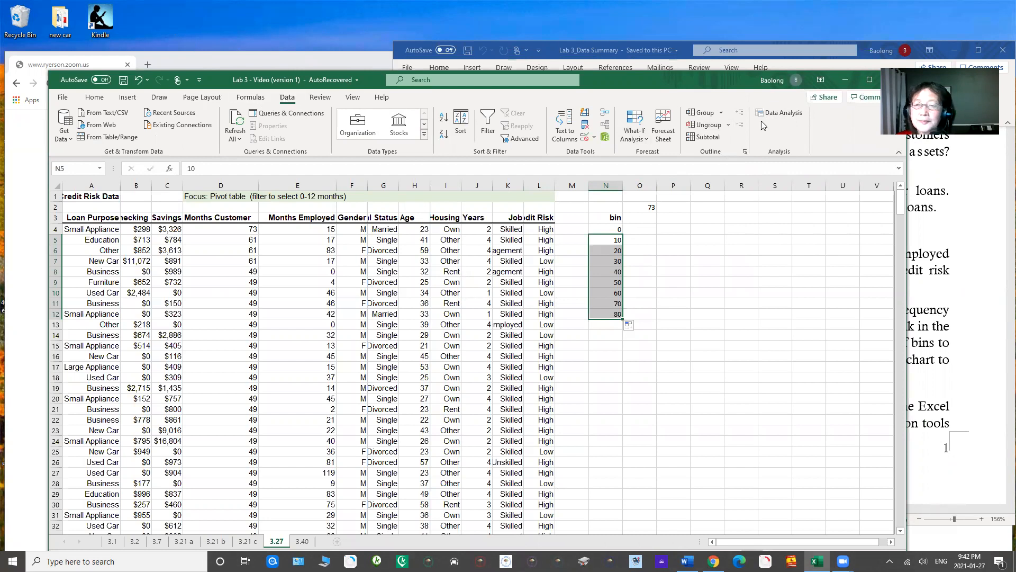
Step: Start the Histogram analysis tool with the Months Customer data $D$3:$D$428 as input range and labels included
{"action": "left_click", "coordinate": [776, 113]}
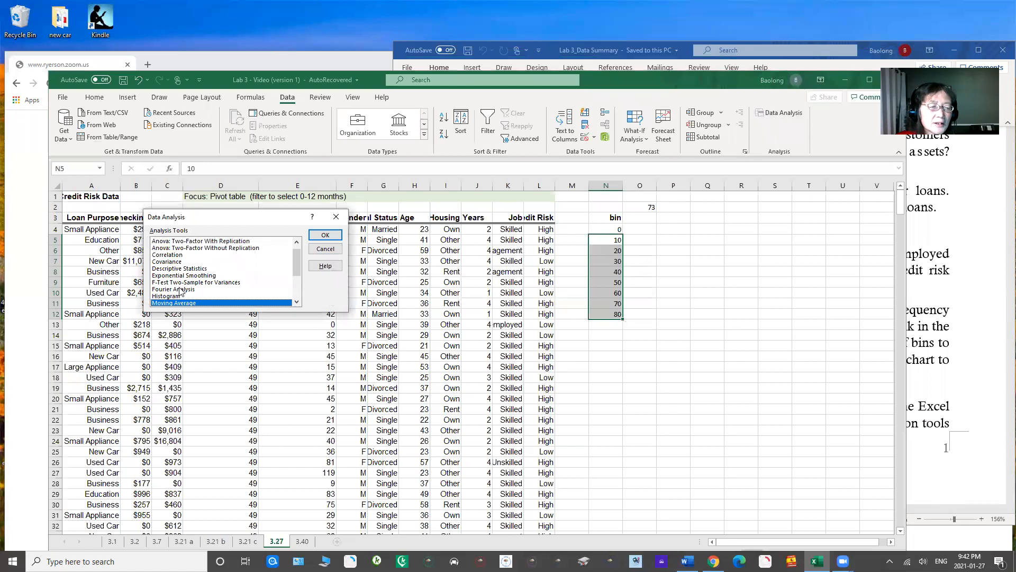
{"action": "left_click", "coordinate": [185, 295]}
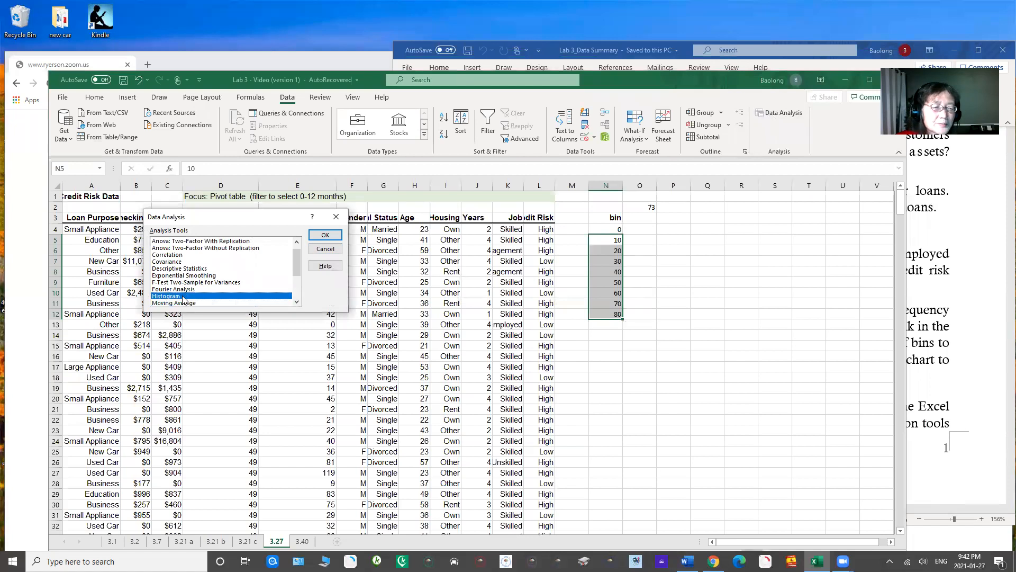
{"action": "left_click", "coordinate": [320, 236]}
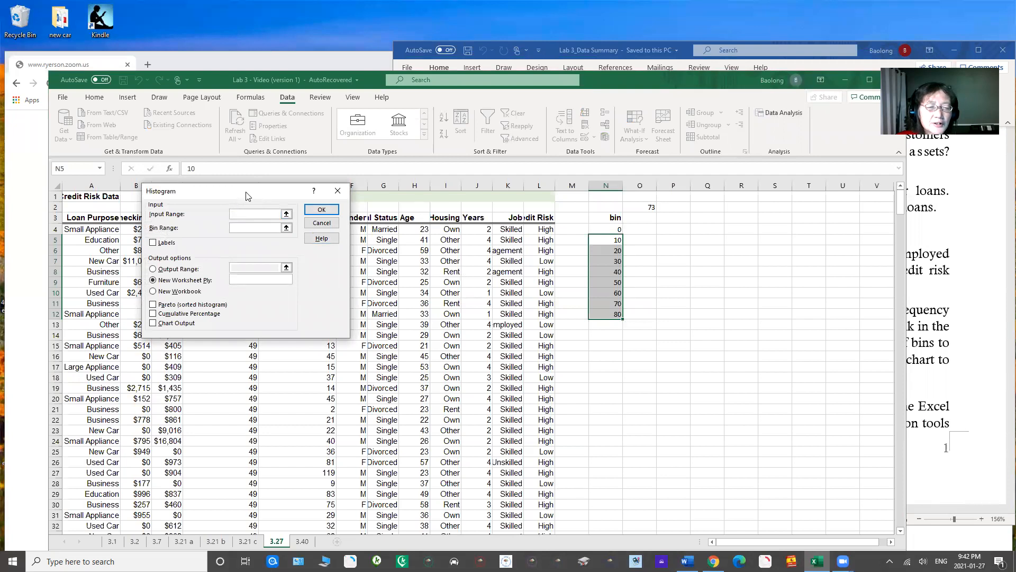
{"action": "left_click_drag", "start_coordinate": [246, 196], "coordinate": [769, 220]}
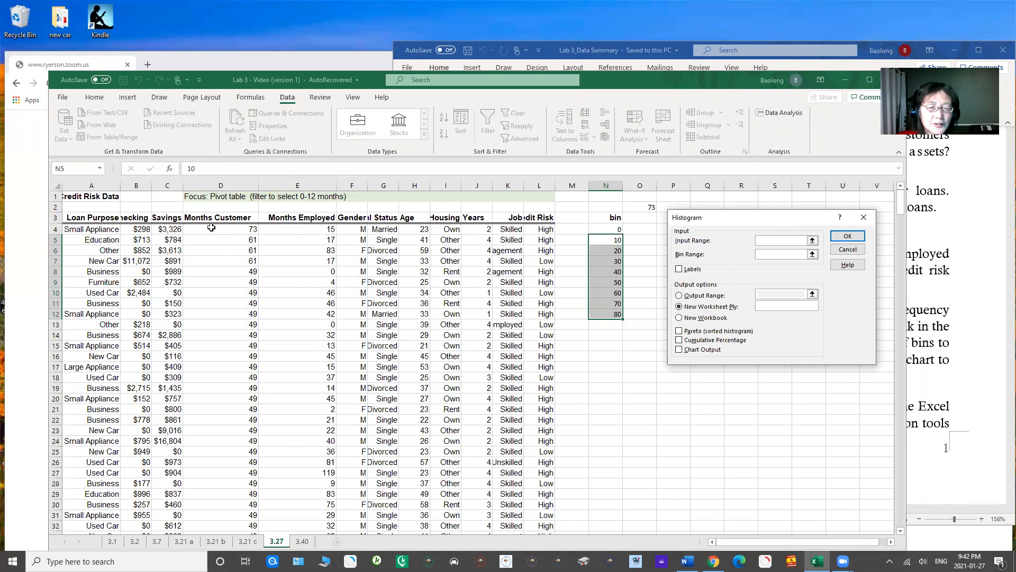
{"action": "left_click_drag", "start_coordinate": [217, 218], "coordinate": [238, 503]}
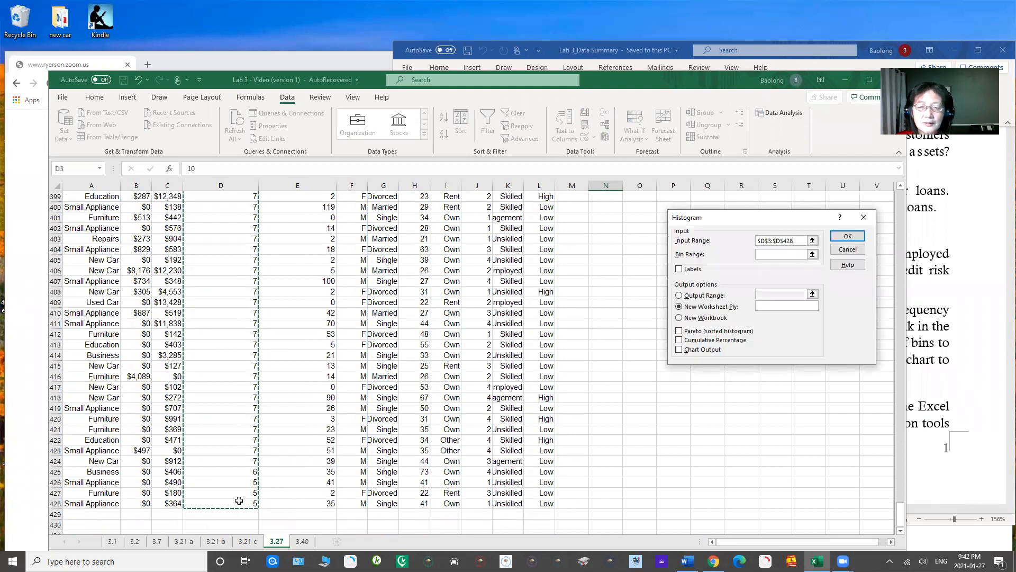
{"action": "left_click", "coordinate": [680, 270]}
Step: Set the histogram's bin range to $N$3:$N$12, including the bin heading
{"action": "left_click", "coordinate": [765, 254]}
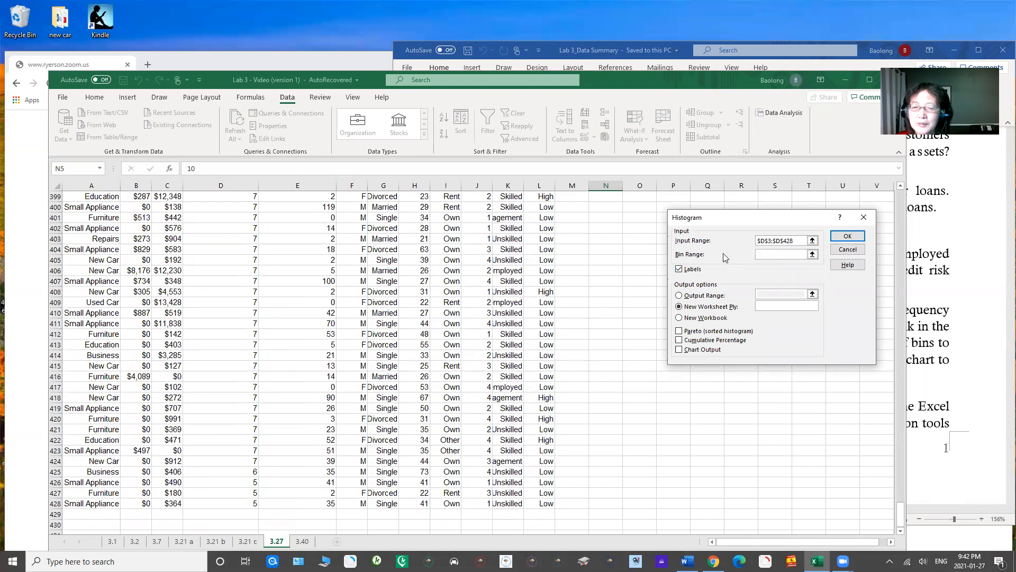
{"action": "left_click_drag", "start_coordinate": [900, 505], "coordinate": [908, 435]}
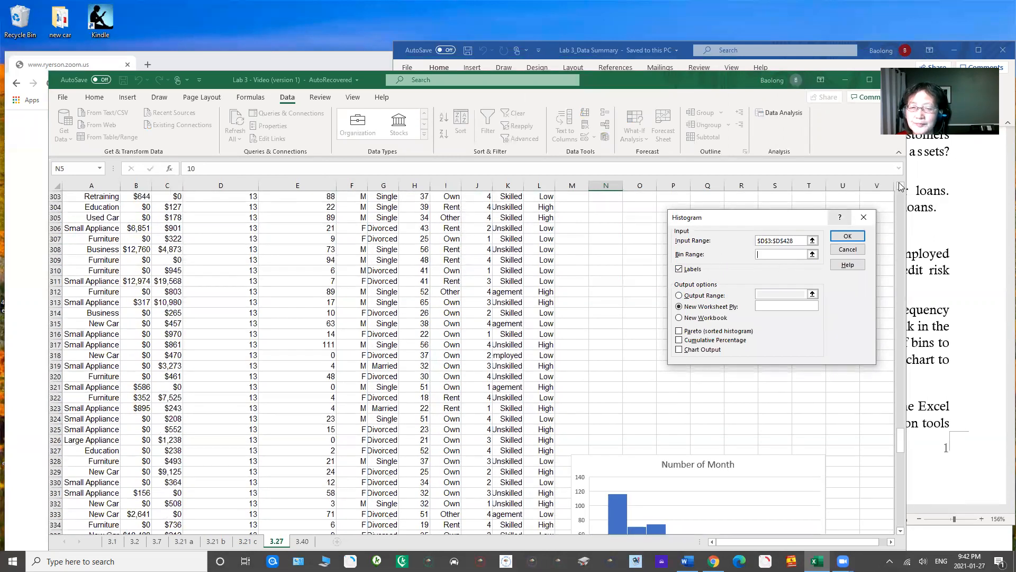
{"action": "scroll", "coordinate": [901, 186], "scroll_direction": "up", "scroll_amount": 8}
{"action": "scroll", "coordinate": [901, 186], "scroll_direction": "up", "scroll_amount": 11}
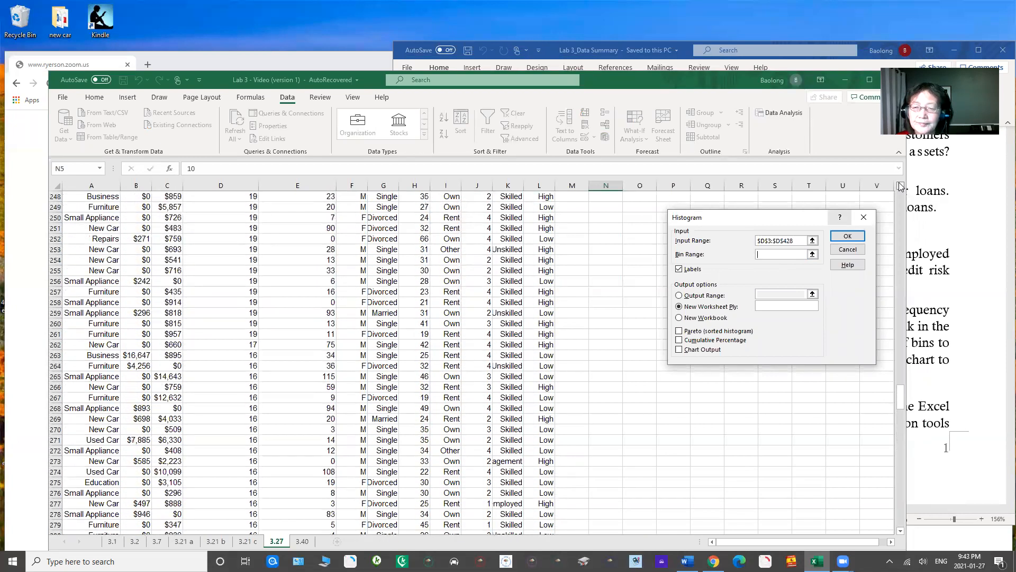
{"action": "scroll", "coordinate": [900, 186], "scroll_direction": "up", "scroll_amount": 8}
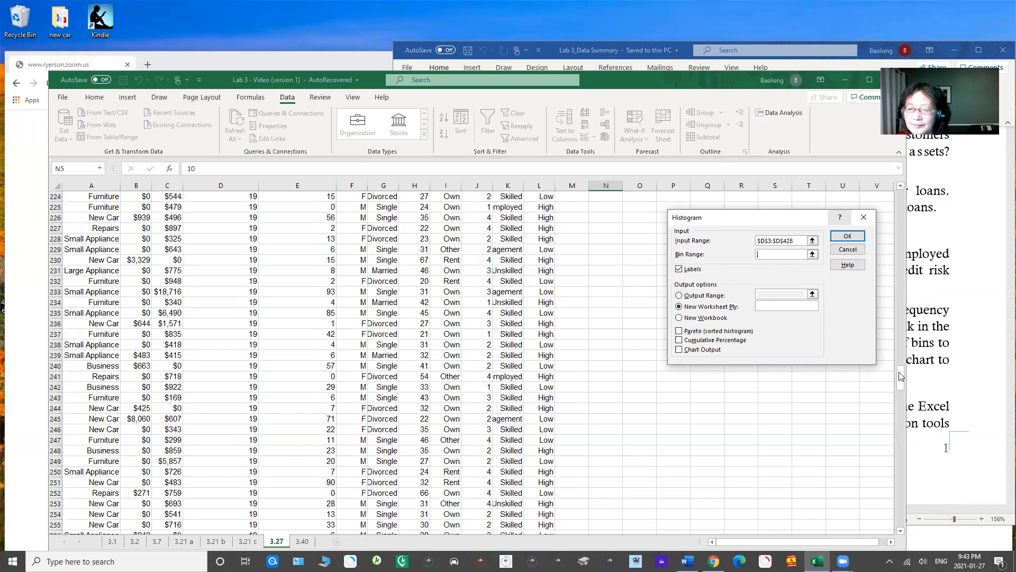
{"action": "left_click_drag", "start_coordinate": [900, 372], "coordinate": [898, 186]}
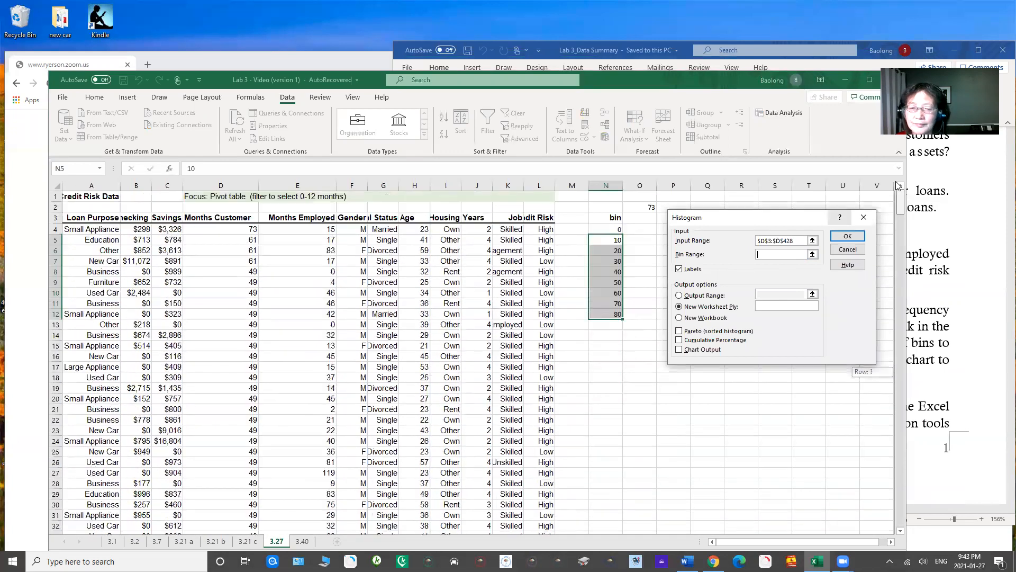
{"action": "left_click_drag", "start_coordinate": [603, 218], "coordinate": [601, 317]}
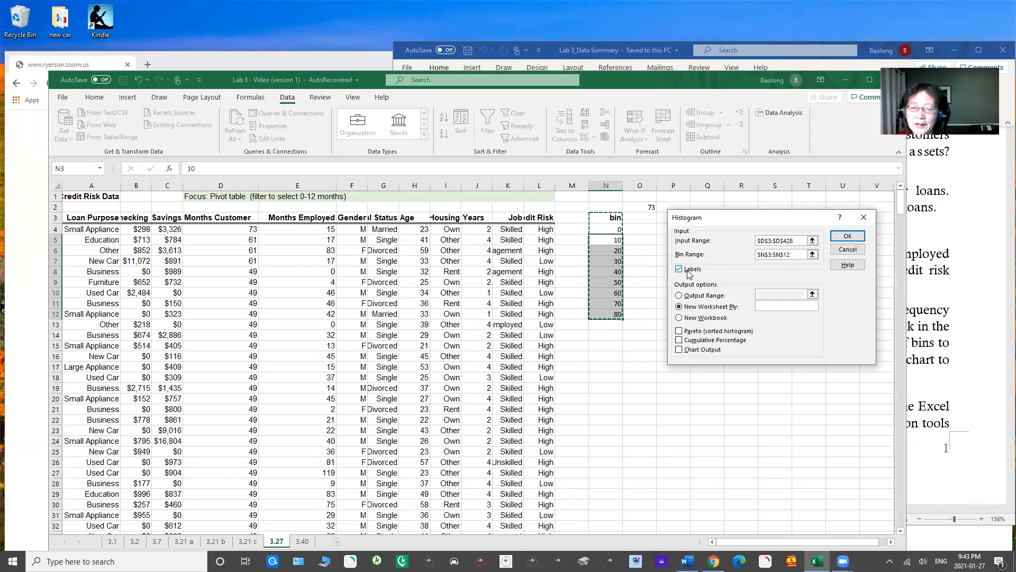
Step: Output the histogram to $P$3 on the same sheet with chart output, and generate it
{"action": "left_click", "coordinate": [679, 295]}
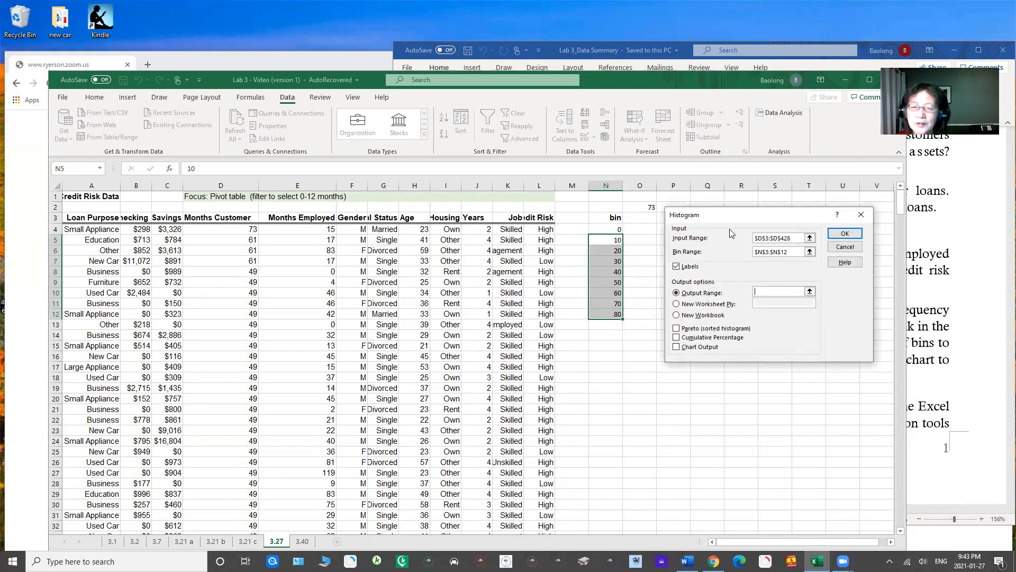
{"action": "left_click_drag", "start_coordinate": [734, 218], "coordinate": [718, 305]}
{"action": "left_click", "coordinate": [675, 218]}
{"action": "left_click", "coordinate": [661, 433]}
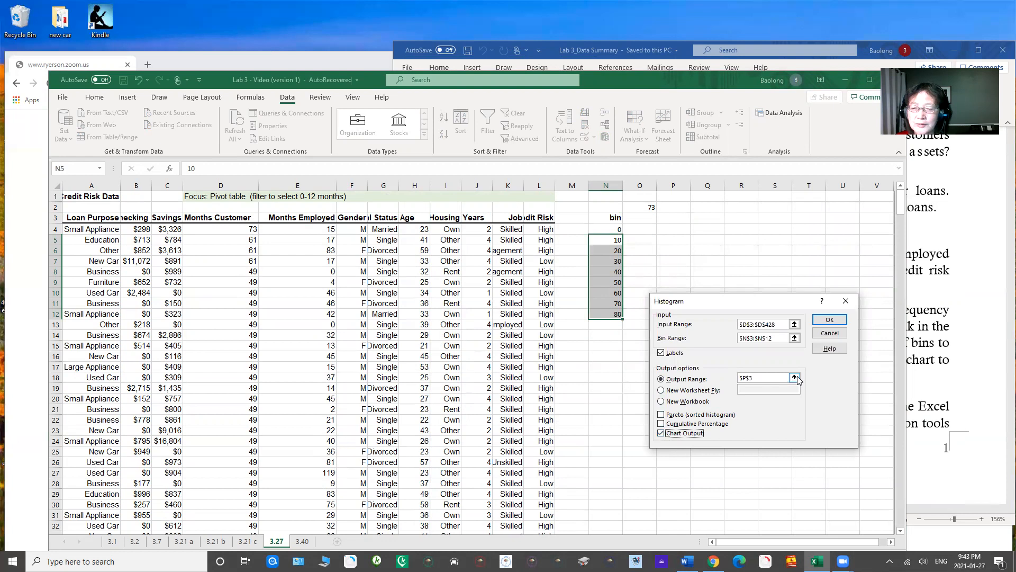
{"action": "left_click", "coordinate": [829, 319]}
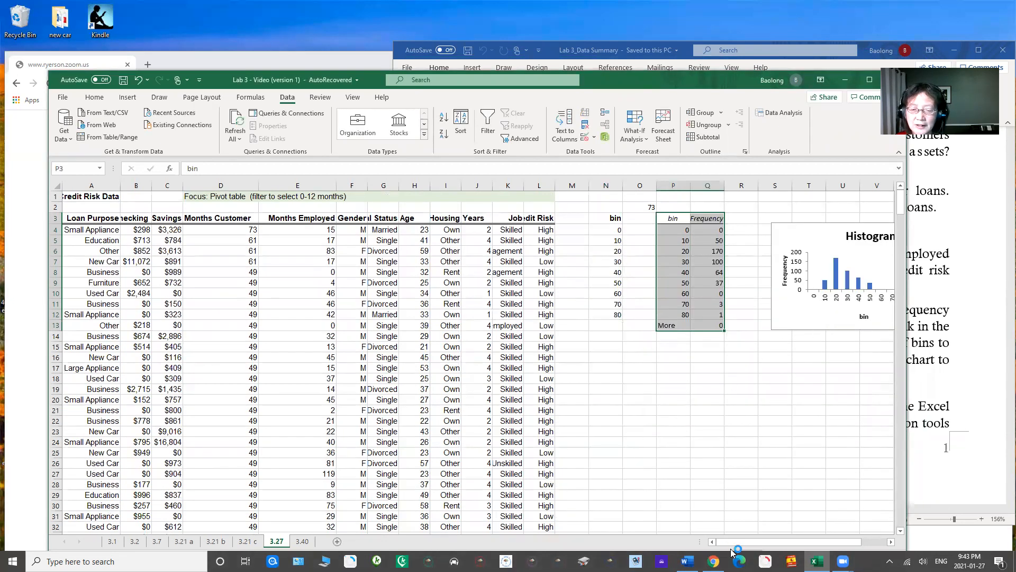
Step: Copy the Number of Month chart from around row 327 and paste it below the bin and frequency tables, starting around row 19
{"action": "left_click_drag", "start_coordinate": [757, 542], "coordinate": [781, 544]}
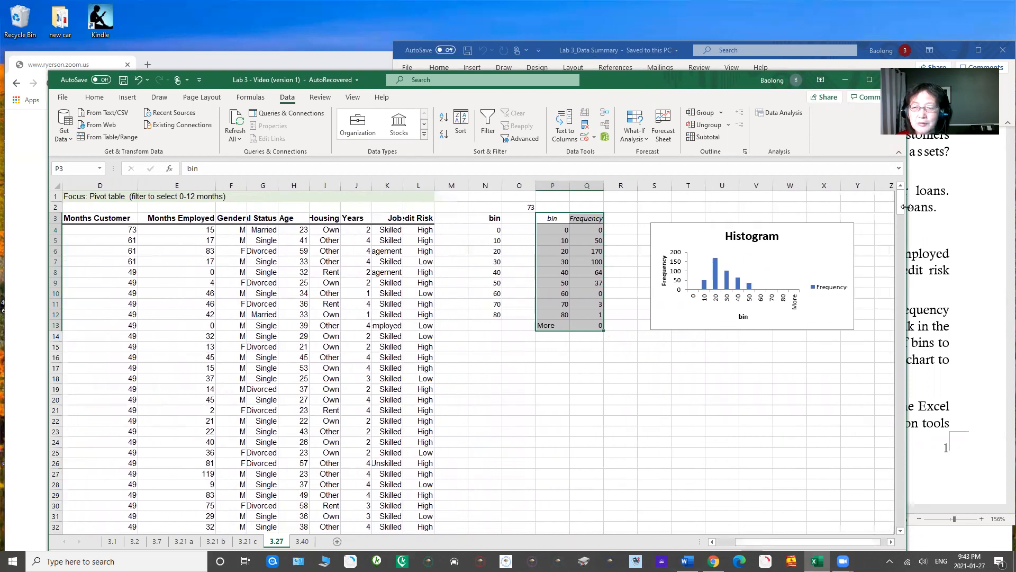
{"action": "left_click_drag", "start_coordinate": [902, 207], "coordinate": [903, 459]}
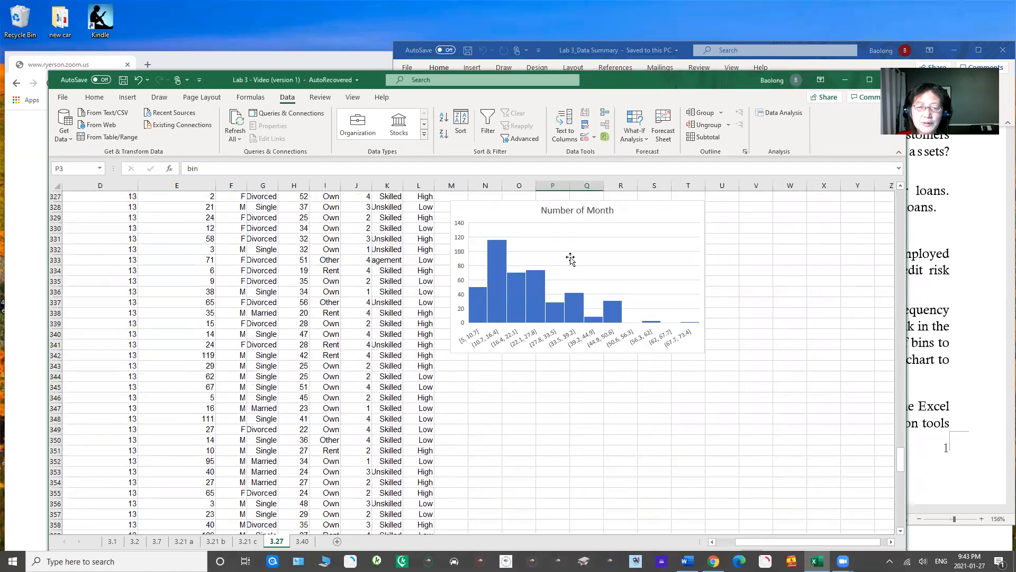
{"action": "right_click", "coordinate": [571, 260]}
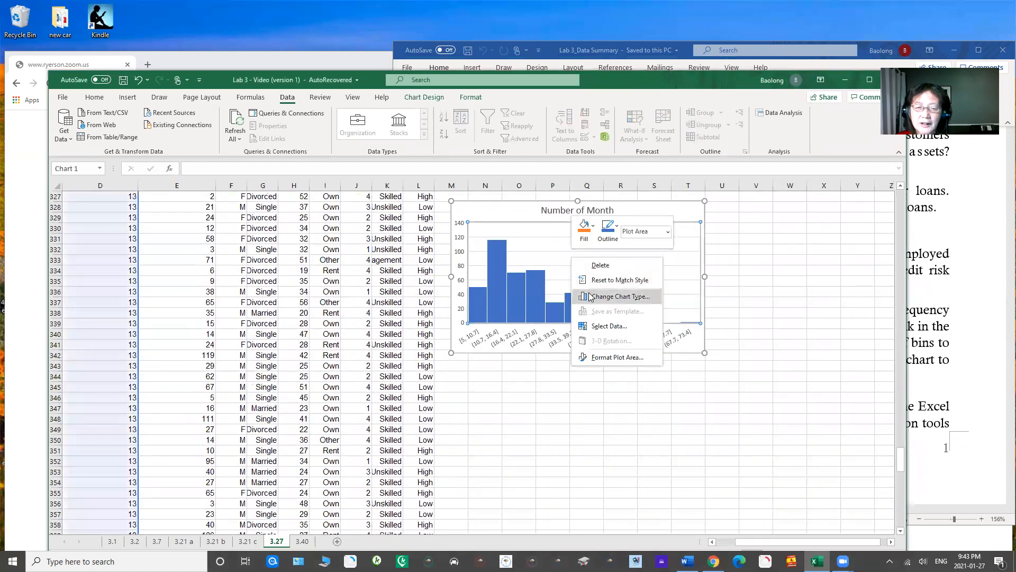
{"action": "left_click", "coordinate": [531, 246]}
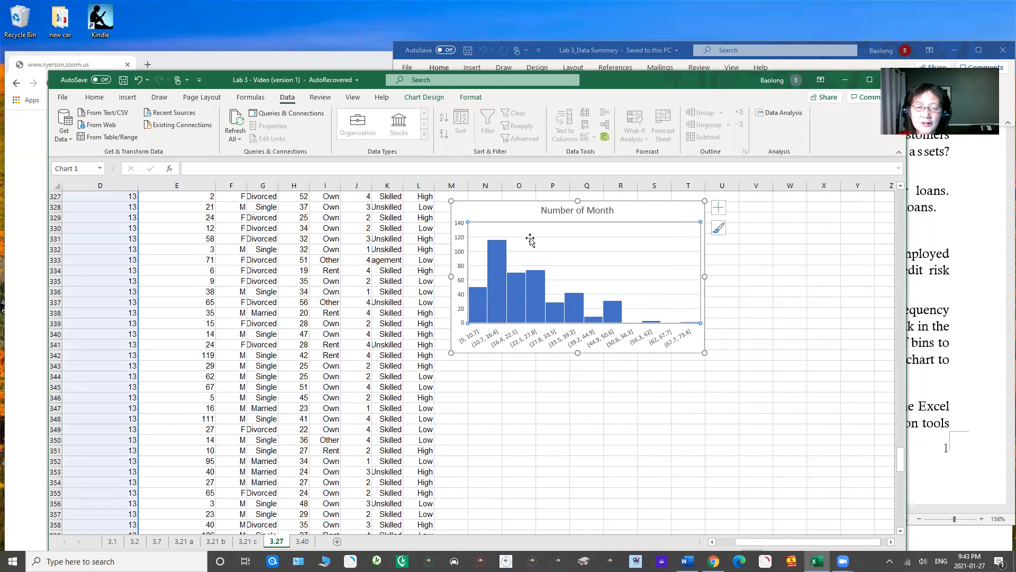
{"action": "right_click", "coordinate": [509, 219]}
{"action": "left_click", "coordinate": [532, 241]}
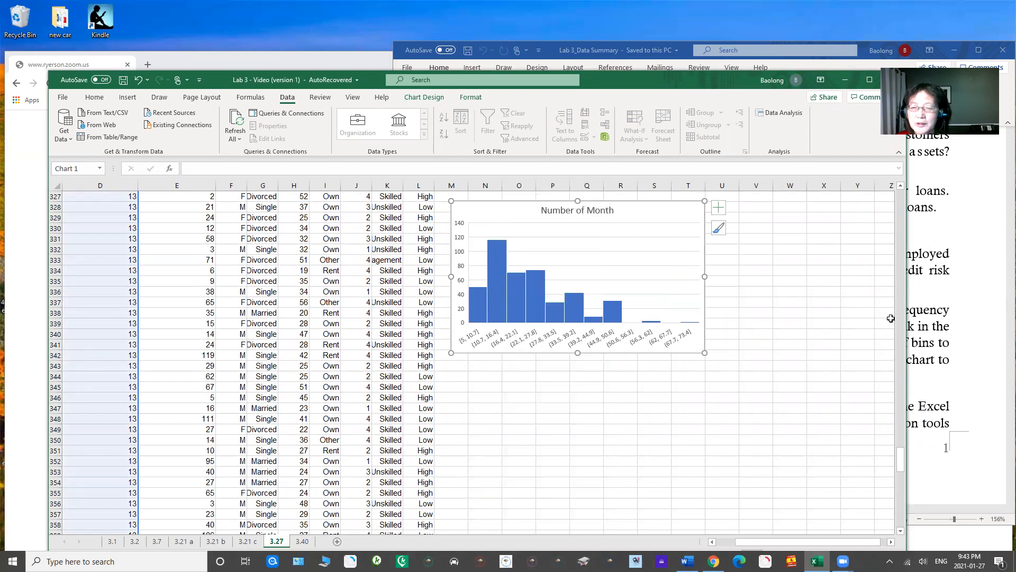
{"action": "left_click_drag", "start_coordinate": [902, 458], "coordinate": [901, 185]}
{"action": "left_click", "coordinate": [492, 367]}
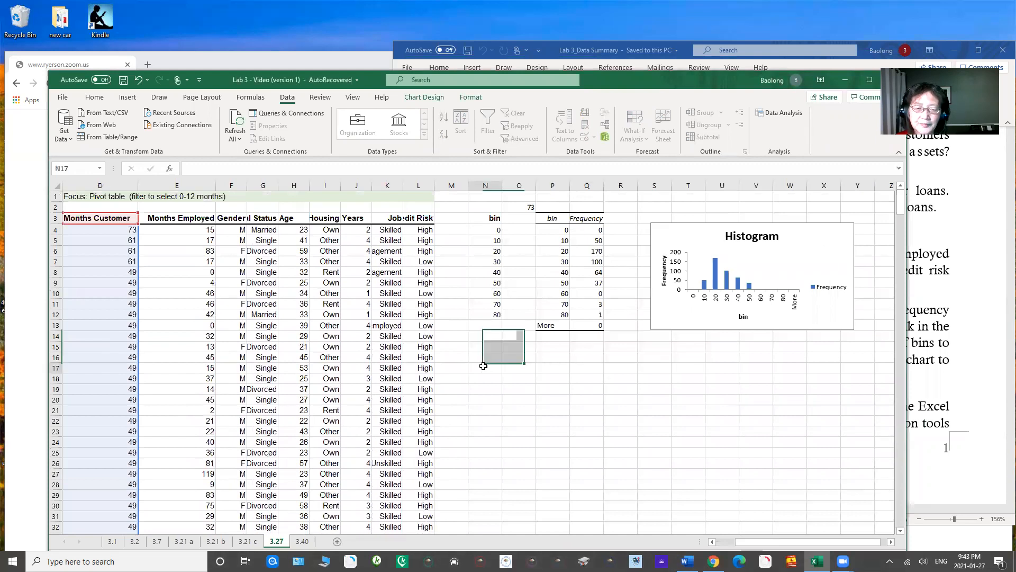
{"action": "right_click", "coordinate": [491, 367]}
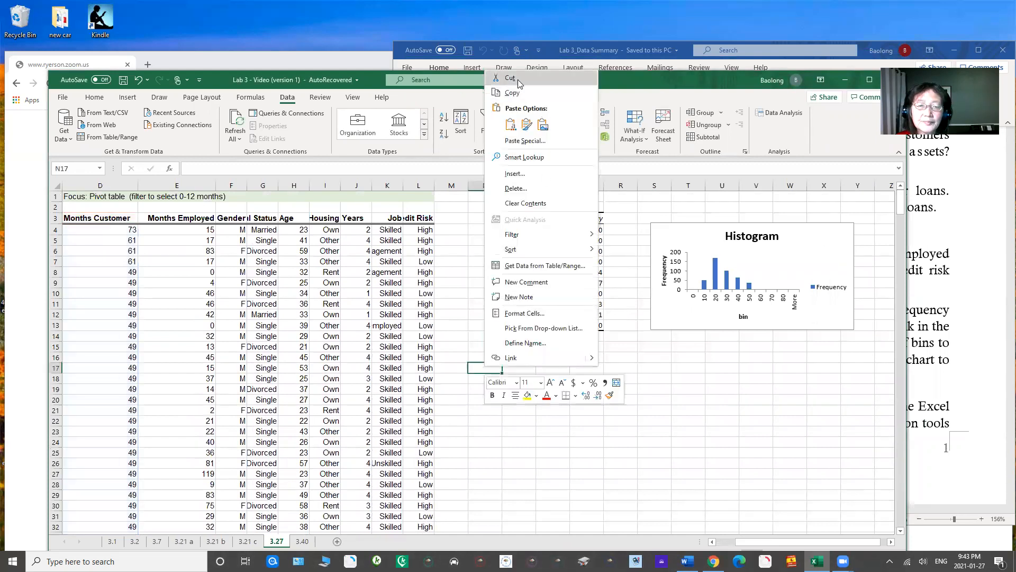
{"action": "left_click", "coordinate": [511, 126]}
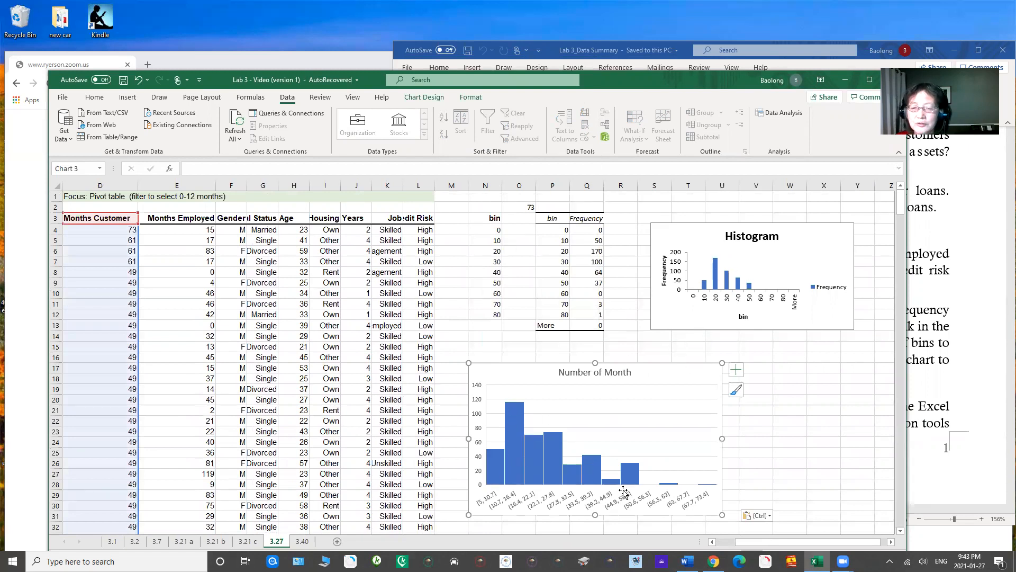
{"action": "left_click_drag", "start_coordinate": [516, 381], "coordinate": [498, 402]}
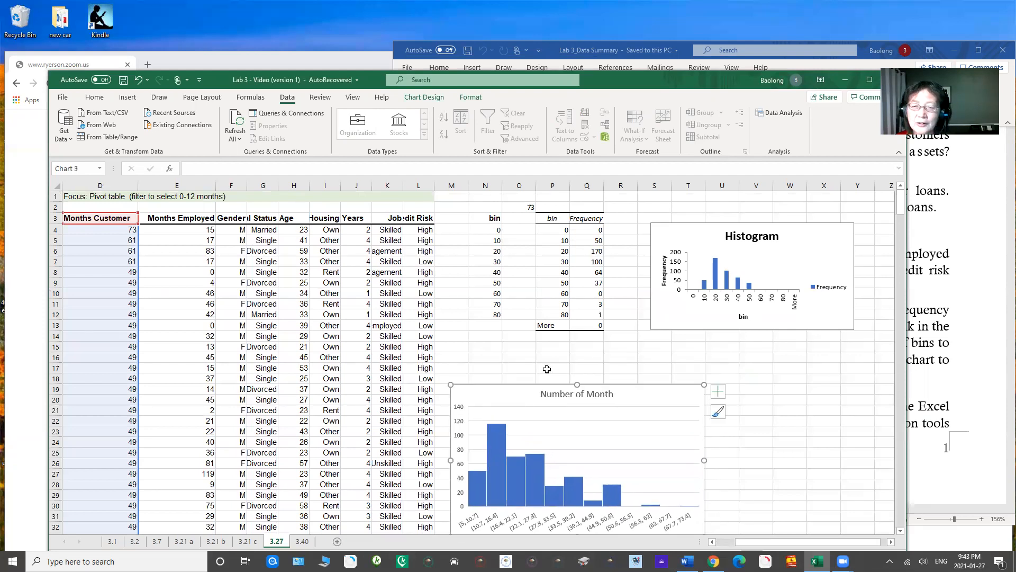
Step: Move the Histogram chart away from the frequency table to around column V, and widen column Q slightly
{"action": "left_click_drag", "start_coordinate": [661, 234], "coordinate": [768, 256]}
{"action": "left_click_drag", "start_coordinate": [603, 186], "coordinate": [613, 186]}
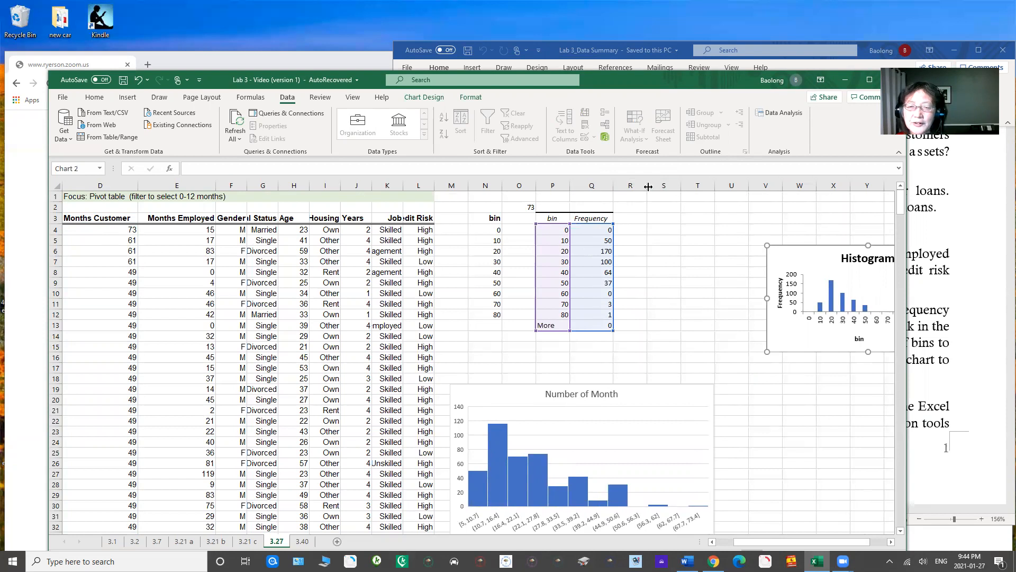
Step: Shift the workbook window aside to read the Problem 3.27 instructions on relative and cumulative relative frequencies and the ogive
{"action": "left_click_drag", "start_coordinate": [711, 80], "coordinate": [343, 68]}
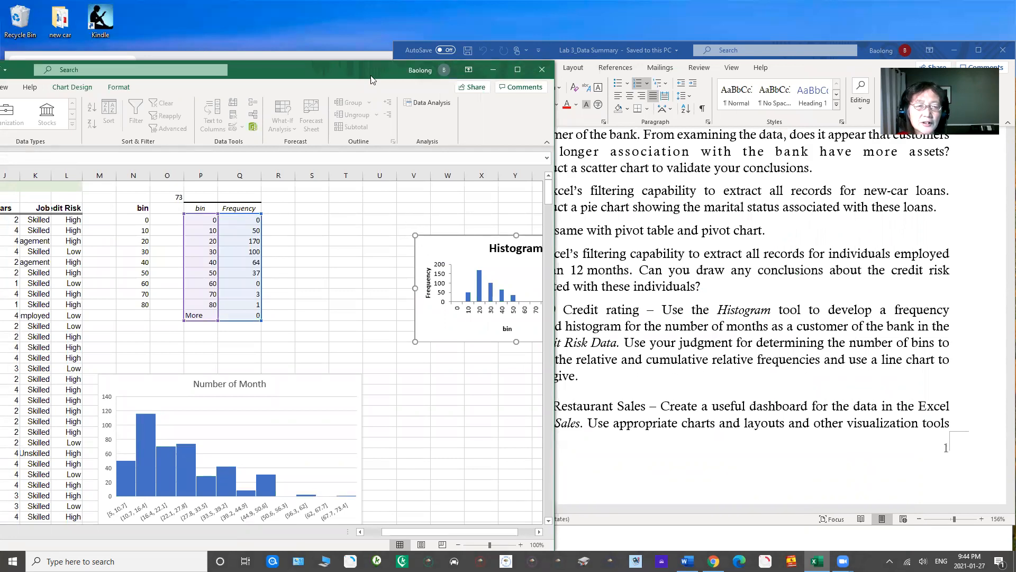
{"action": "left_click_drag", "start_coordinate": [335, 88], "coordinate": [297, 102]}
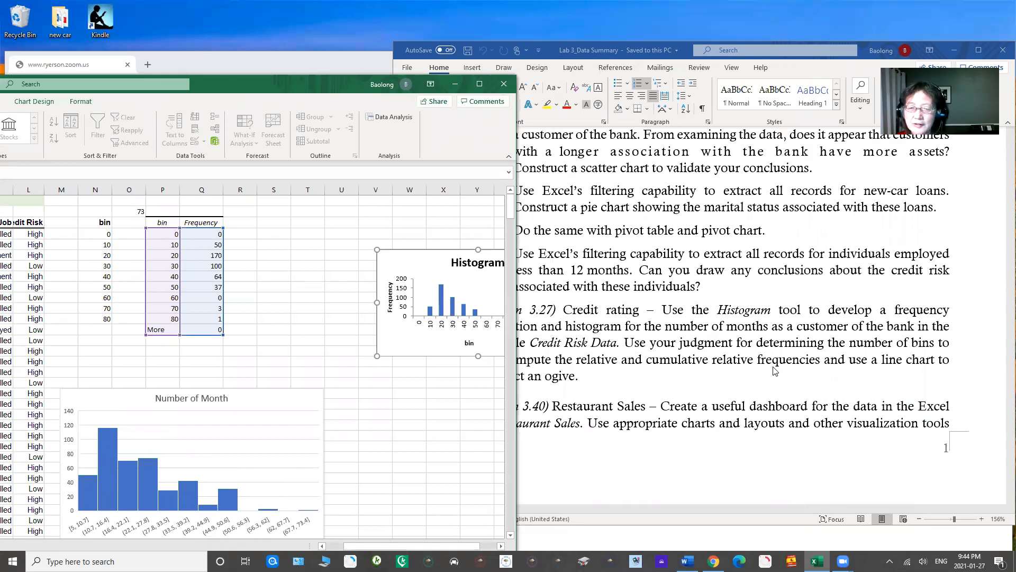
{"action": "left_click_drag", "start_coordinate": [326, 94], "coordinate": [569, 105]}
Step: Enter the heading Relative Fre in R3 and widen column R to fit it
{"action": "left_click", "coordinate": [495, 232]}
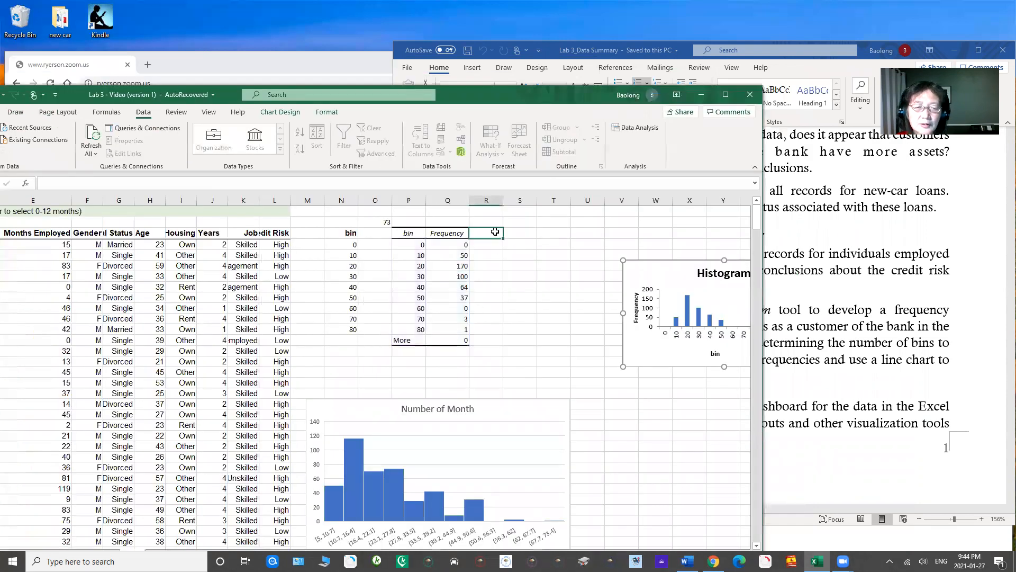
{"action": "type", "text": "Relqa"}
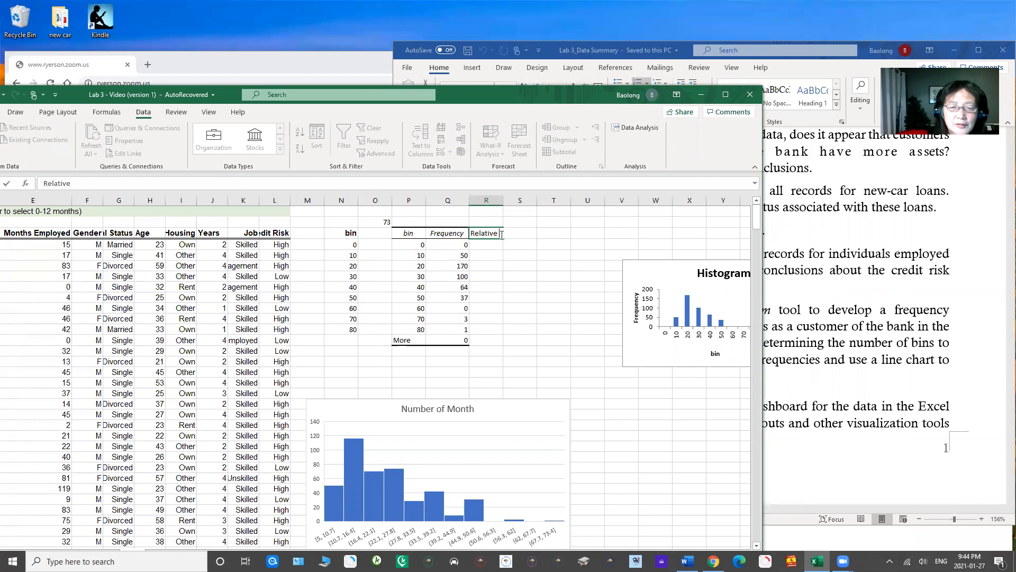
{"action": "left_click", "coordinate": [503, 257]}
{"action": "left_click_drag", "start_coordinate": [503, 201], "coordinate": [515, 201]}
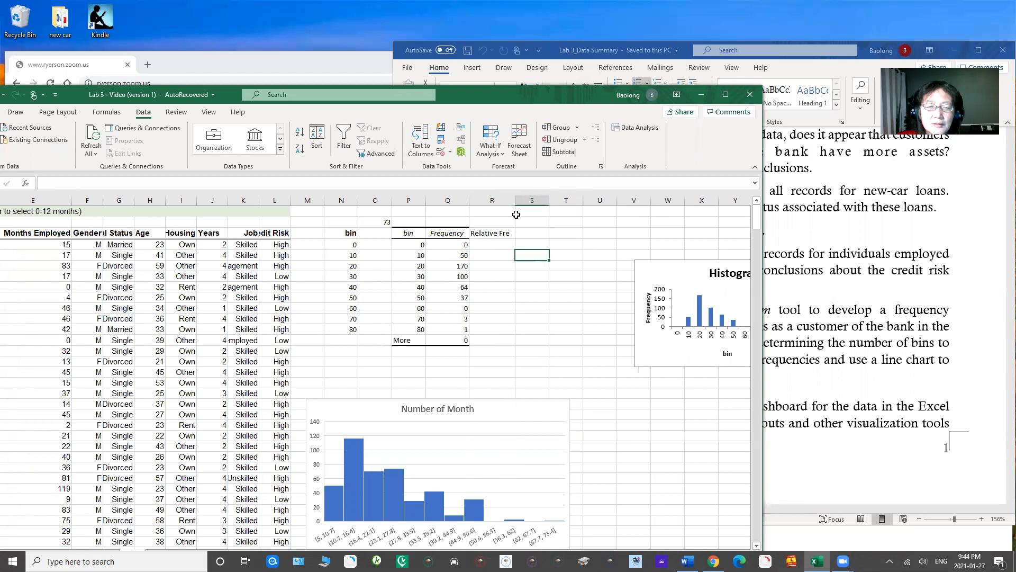
Step: Enter the heading Cumulative Fre in S3 and widen column S to fit it
{"action": "left_click", "coordinate": [530, 233]}
{"action": "type", "text": "Cumulative Fre"}
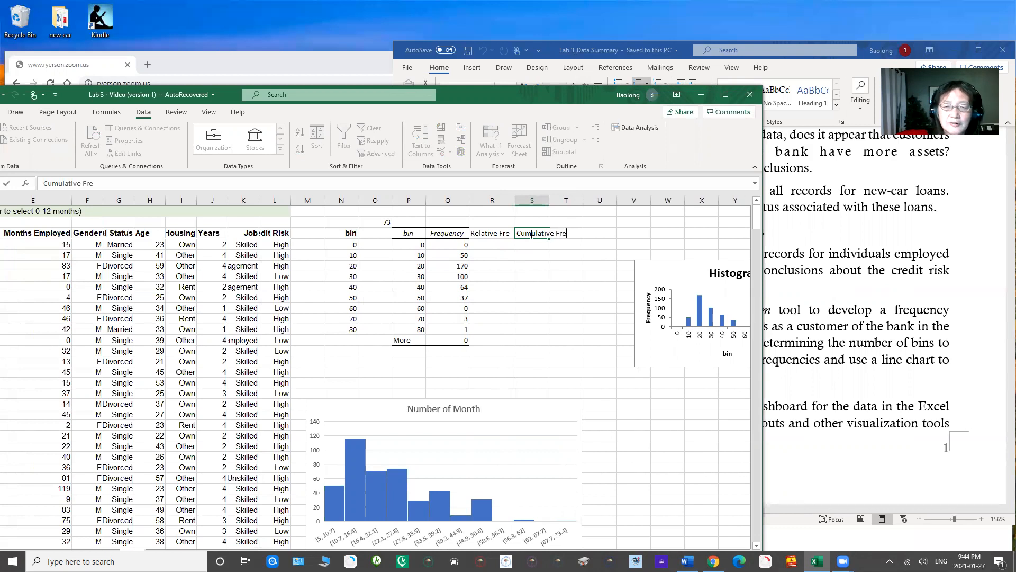
{"action": "left_click", "coordinate": [566, 276]}
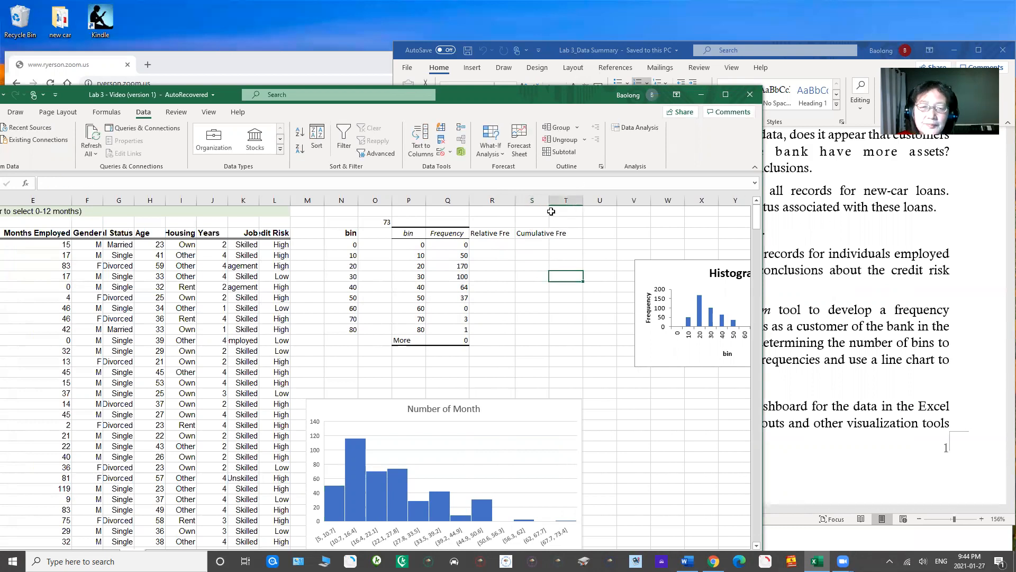
{"action": "left_click_drag", "start_coordinate": [549, 200], "coordinate": [580, 198]}
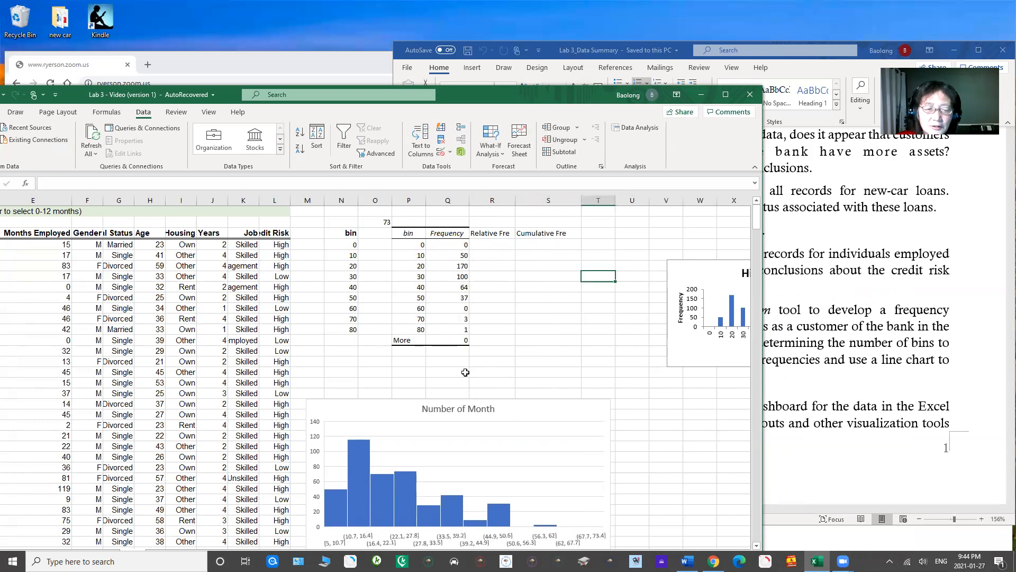
Step: Total the frequencies in Q14 with the formula =SUM(Q4:Q12)
{"action": "left_click", "coordinate": [445, 351]}
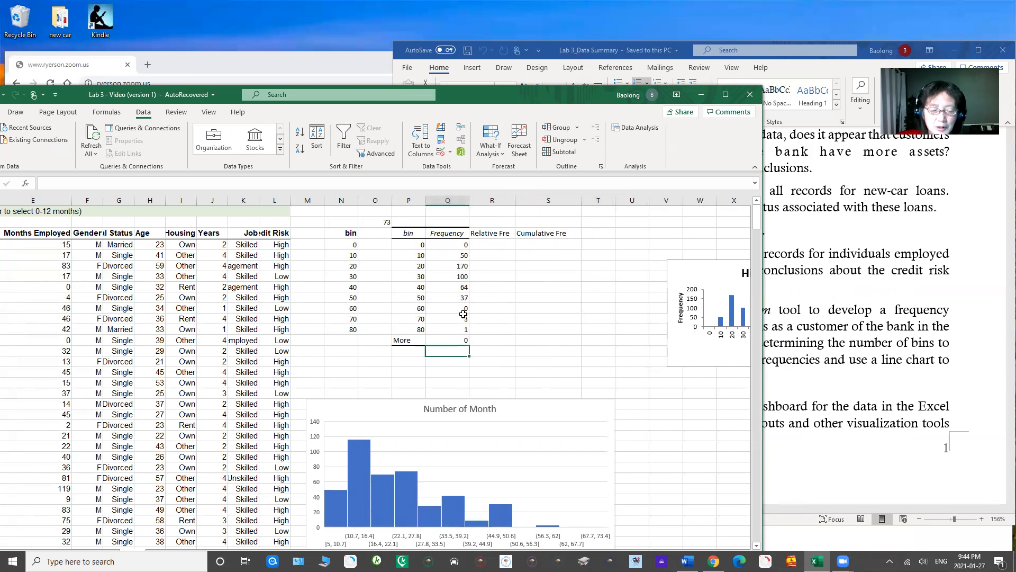
{"action": "type", "text": "=sum("}
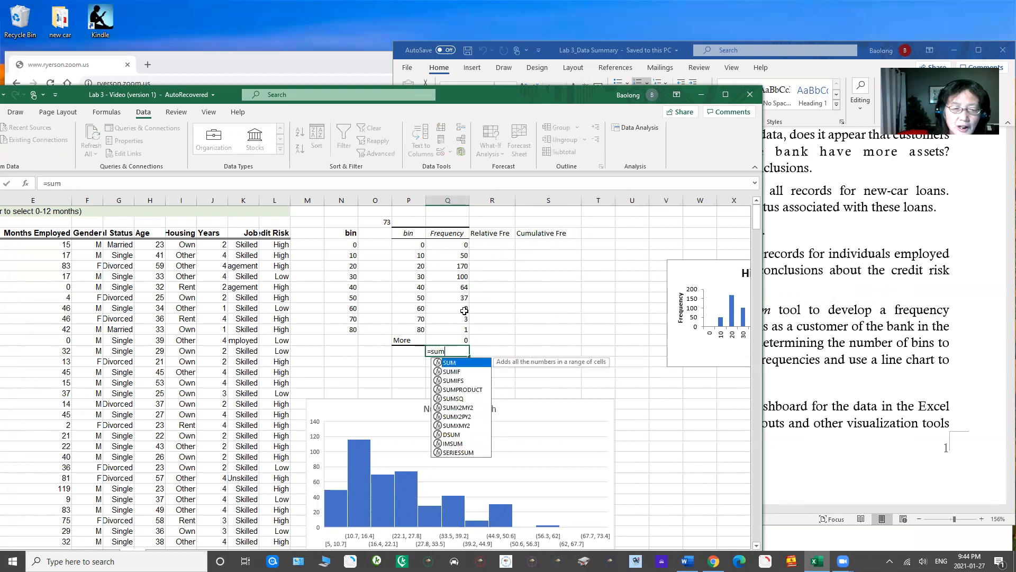
{"action": "left_click_drag", "start_coordinate": [449, 245], "coordinate": [440, 329]}
{"action": "type", "text": ")"}
{"action": "key", "text": "Return"}
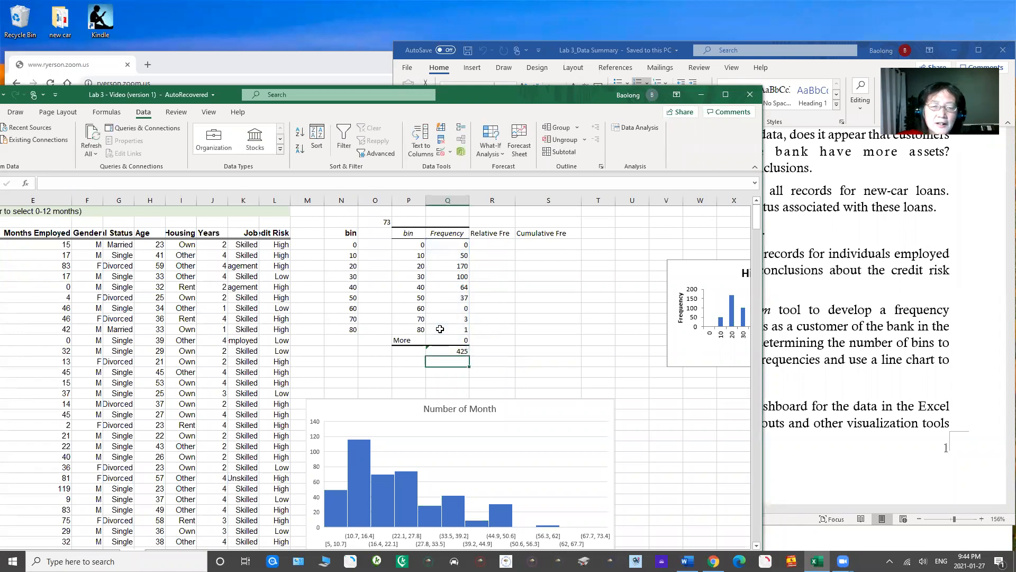
Step: Calculate the relative frequencies with =Q4/$Q$14 in R4 and fill the formula down to R13
{"action": "left_click", "coordinate": [497, 246]}
{"action": "type", "text": "="}
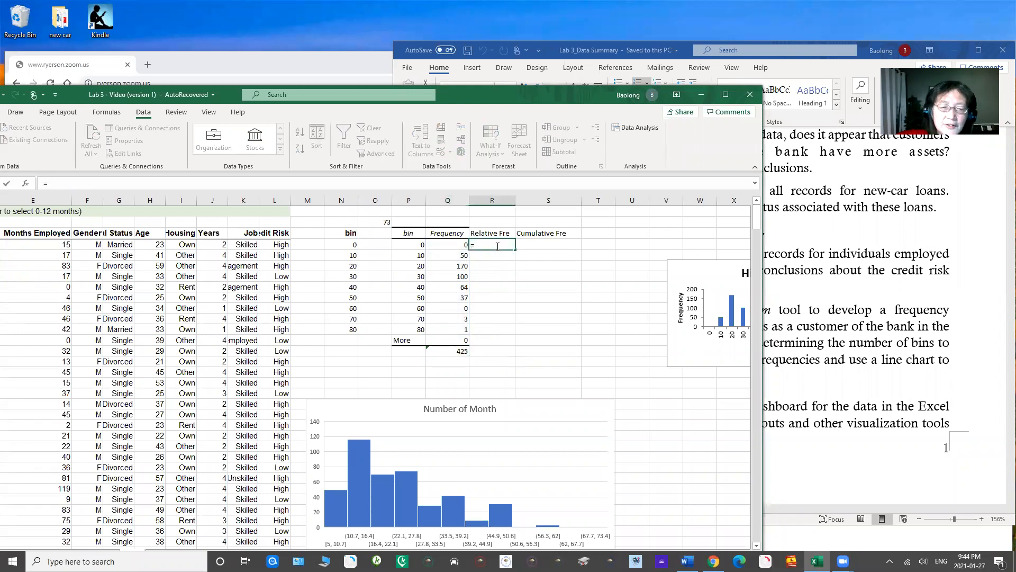
{"action": "left_click", "coordinate": [440, 247]}
{"action": "type", "text": "/"}
{"action": "left_click", "coordinate": [444, 351]}
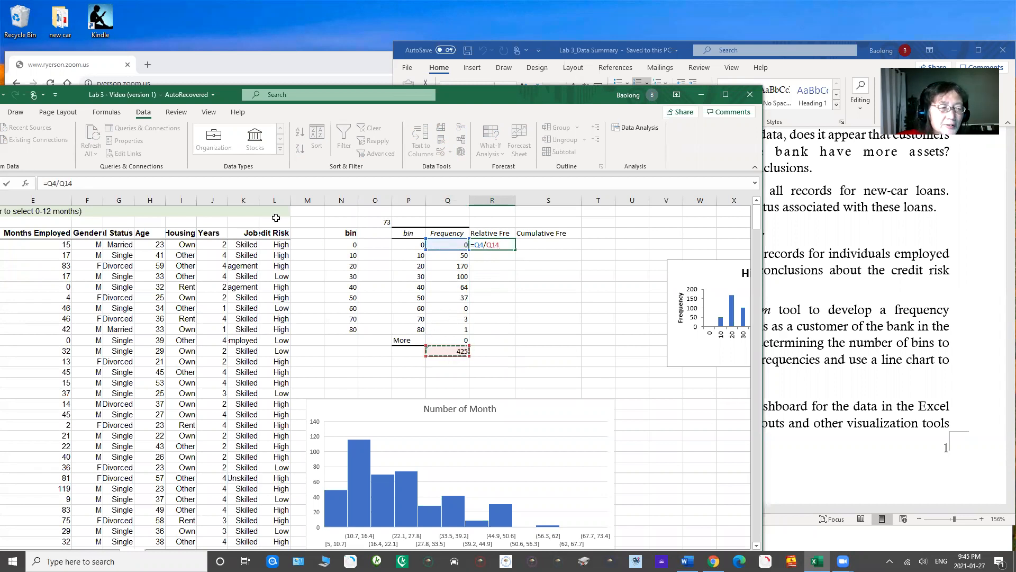
{"action": "left_click", "coordinate": [76, 182]}
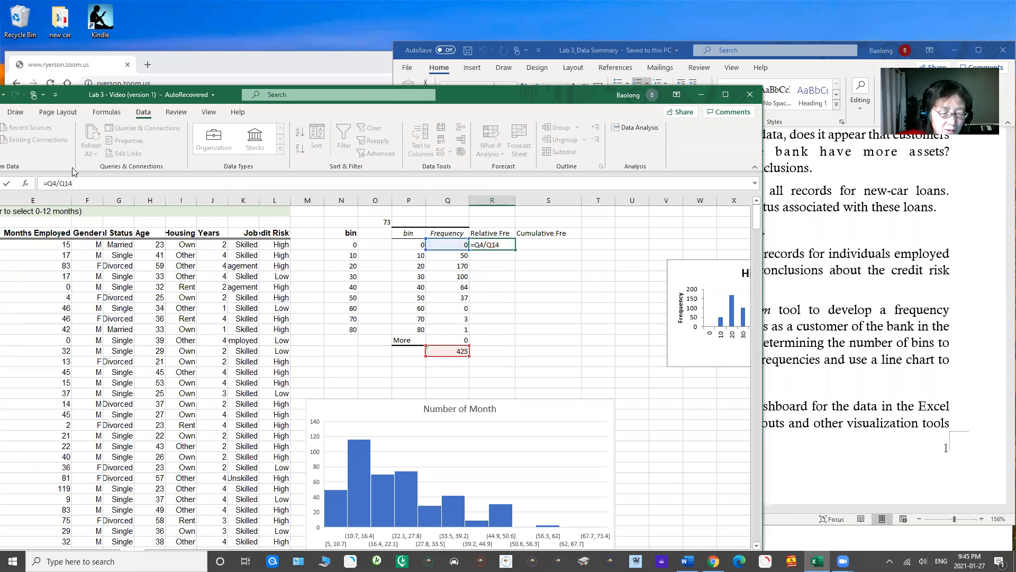
{"action": "key", "text": "F4"}
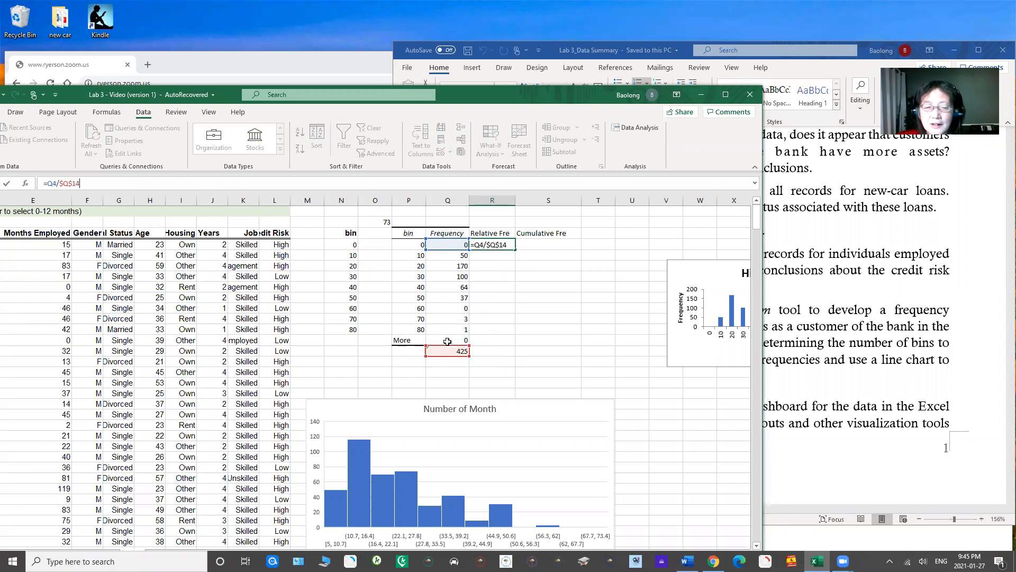
{"action": "key", "text": "Return"}
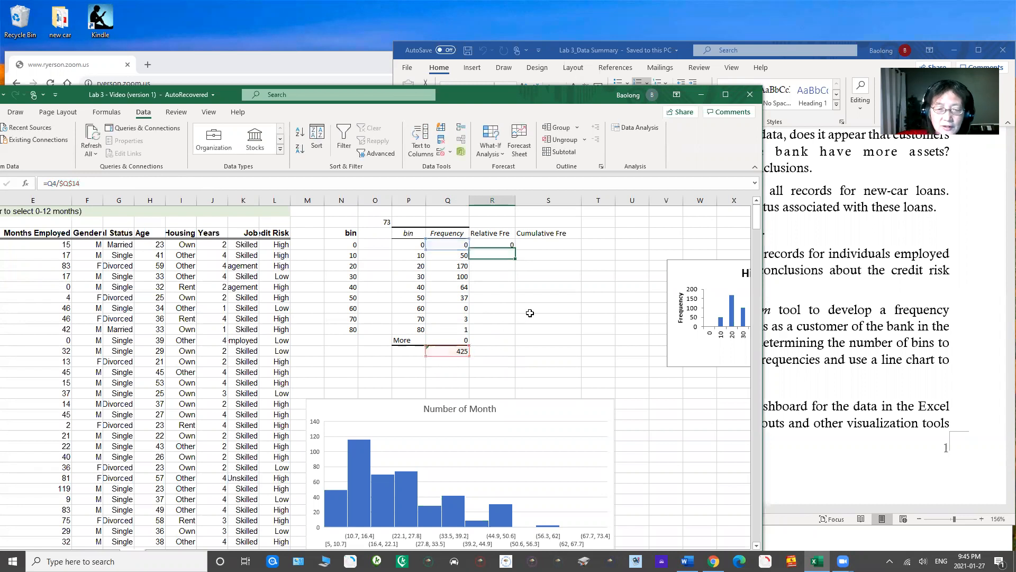
{"action": "left_click", "coordinate": [497, 245]}
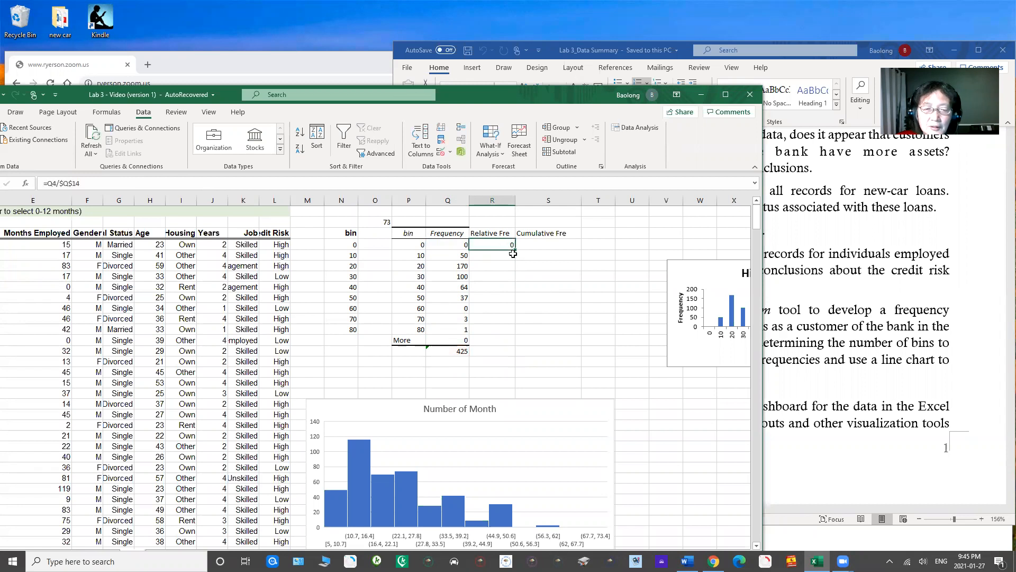
{"action": "double_click", "coordinate": [514, 250]}
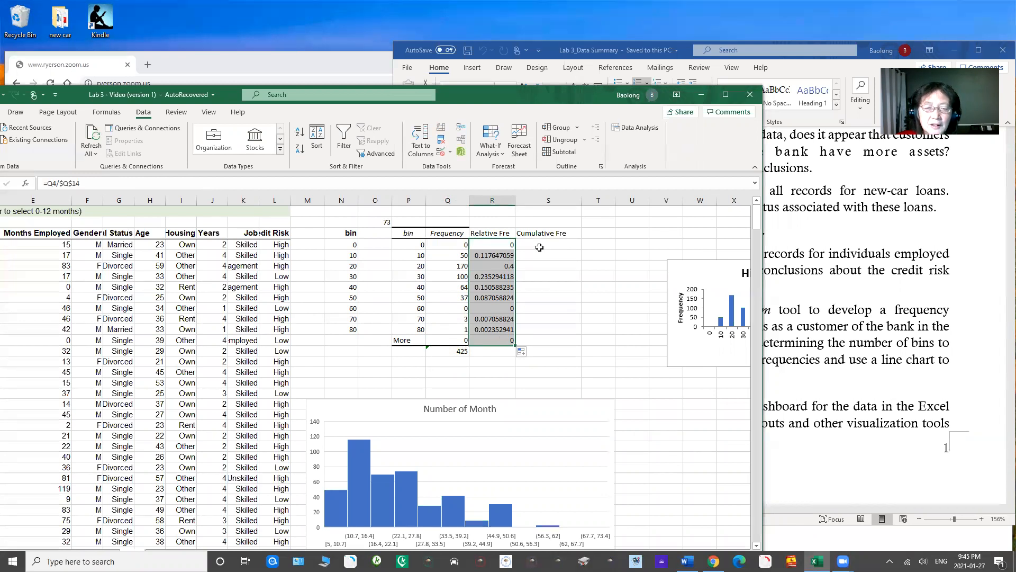
Step: Start the Cumulative Fre column by entering =R4 in S4
{"action": "left_click", "coordinate": [541, 244]}
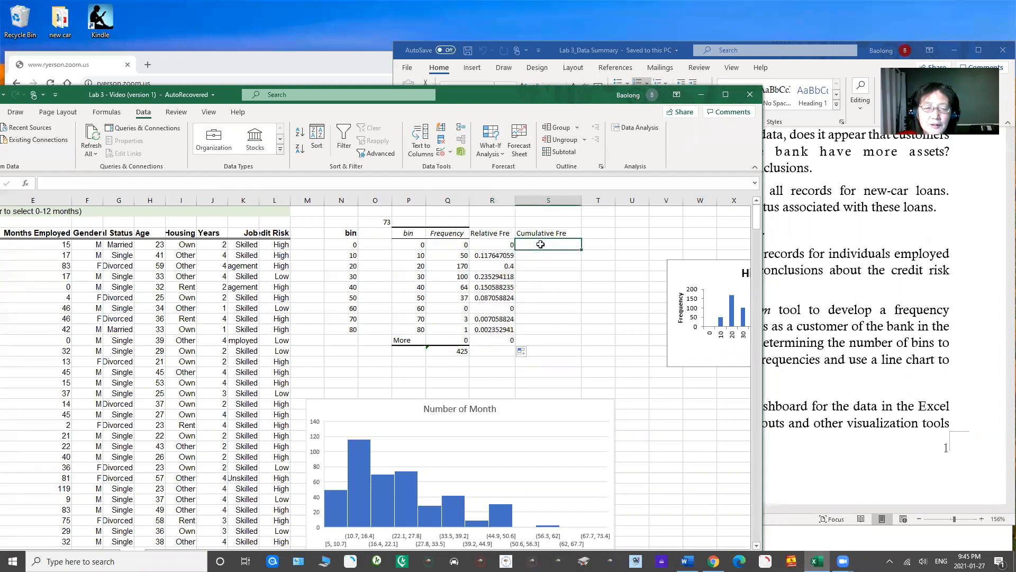
{"action": "type", "text": "="}
{"action": "left_click", "coordinate": [489, 245]}
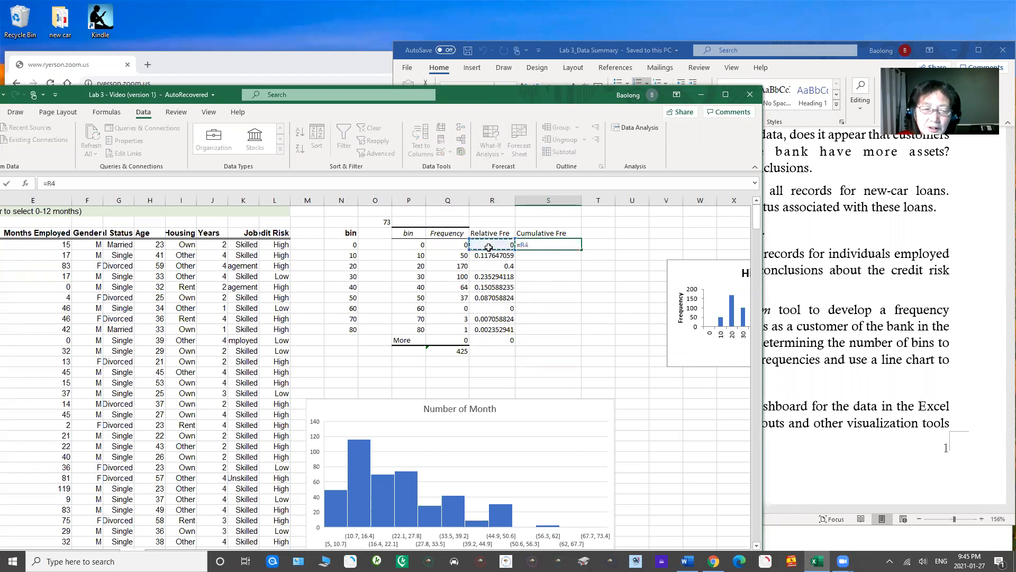
{"action": "key", "text": "Return"}
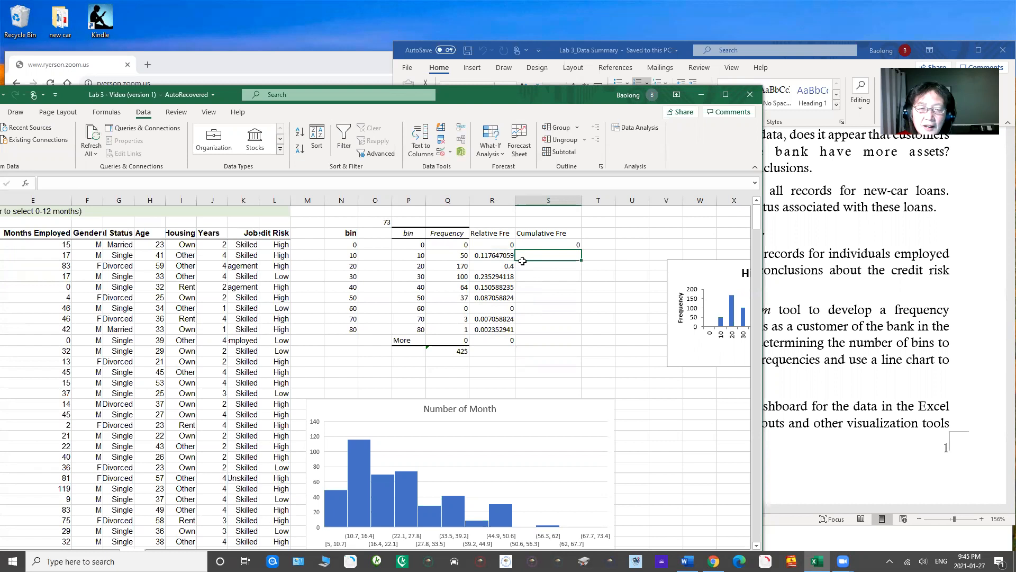
Step: Enter the running total =SUM($R$4:R5) in S5 and fill it down to S12
{"action": "type", "text": "=sum("}
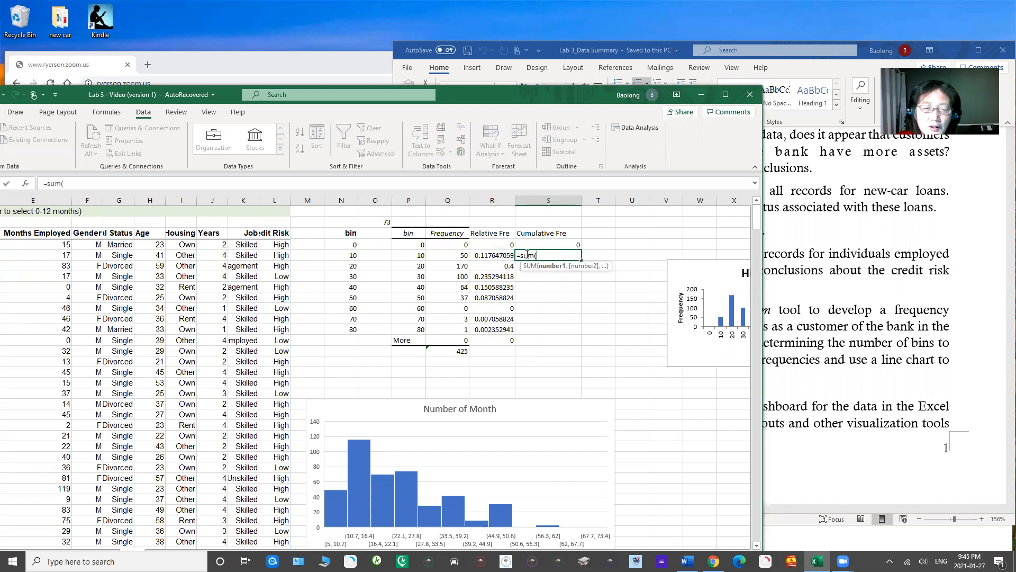
{"action": "left_click_drag", "start_coordinate": [492, 245], "coordinate": [492, 254]}
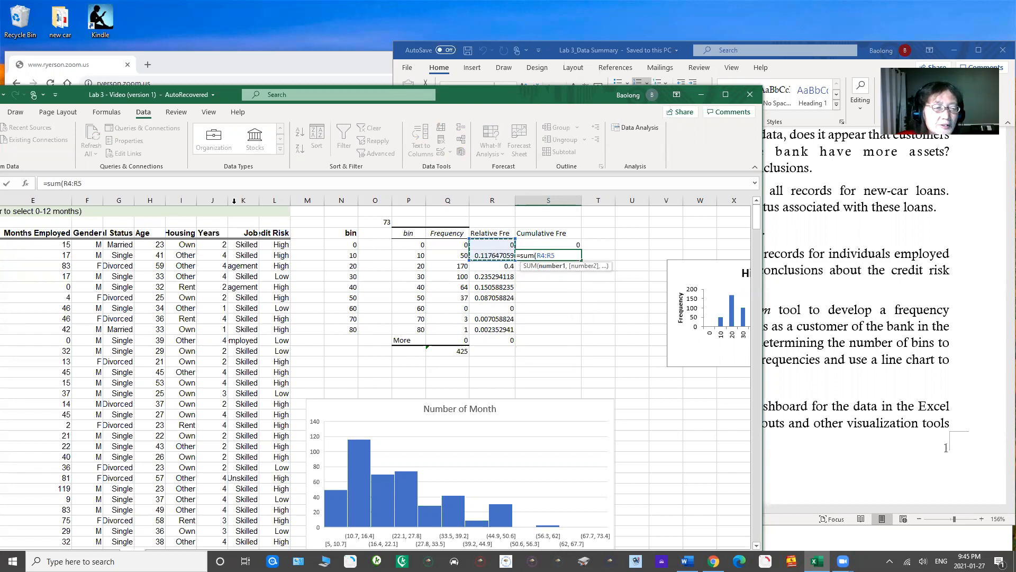
{"action": "left_click", "coordinate": [63, 183]}
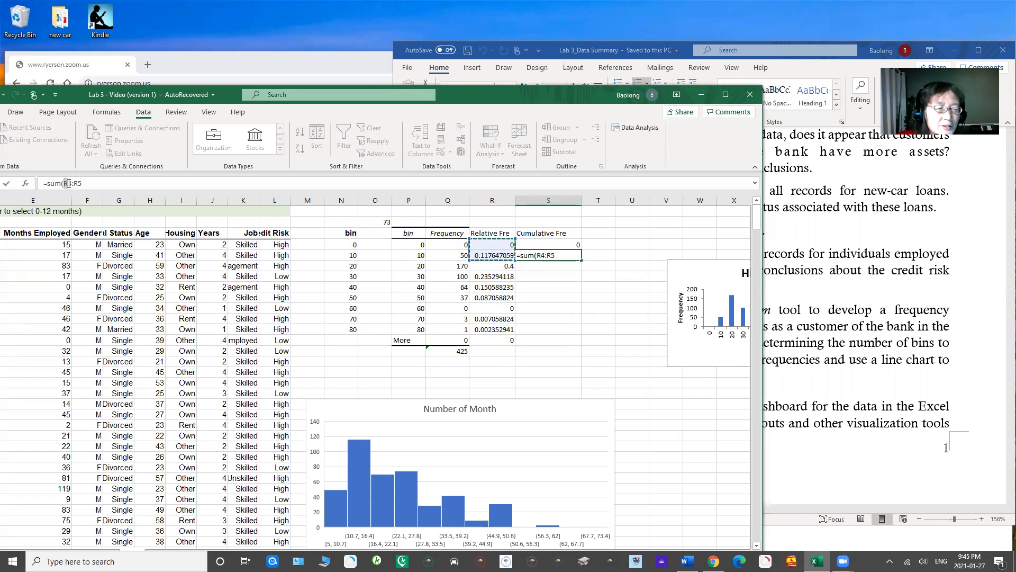
{"action": "left_click_drag", "start_coordinate": [63, 184], "coordinate": [70, 183]}
{"action": "key", "text": "F4"}
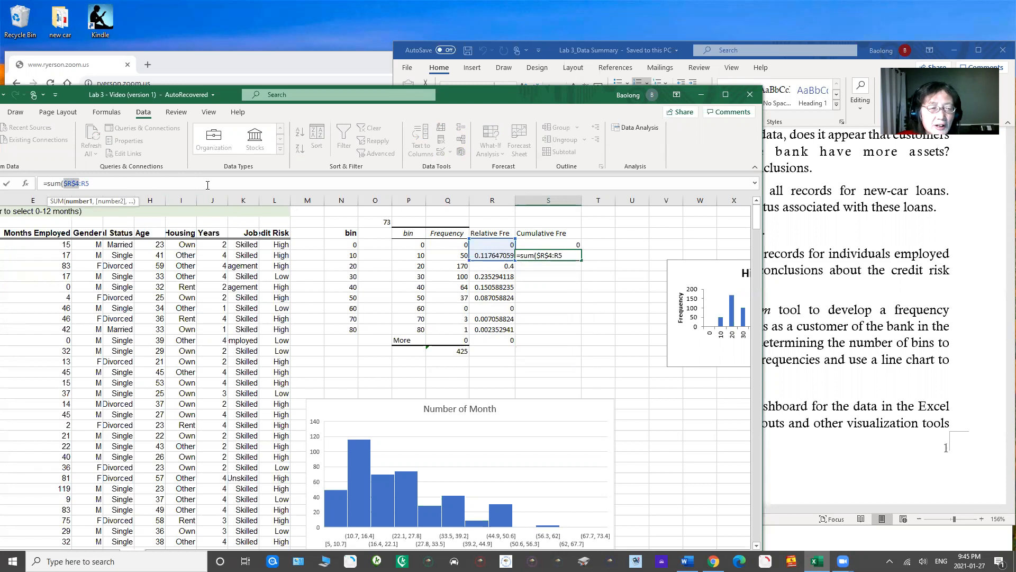
{"action": "left_click", "coordinate": [120, 180]}
{"action": "type", "text": ")"}
{"action": "key", "text": "Return"}
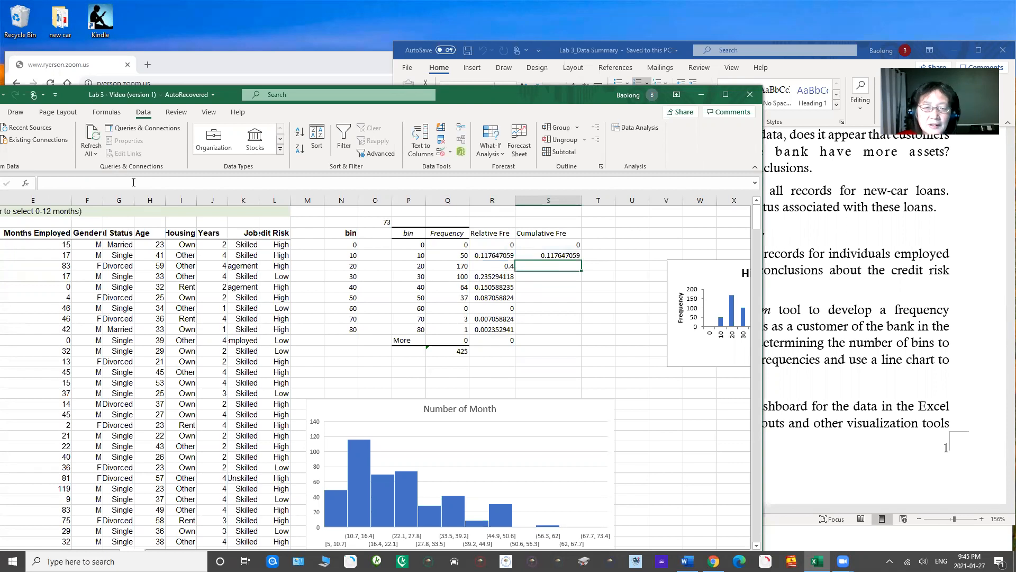
{"action": "left_click", "coordinate": [532, 254]}
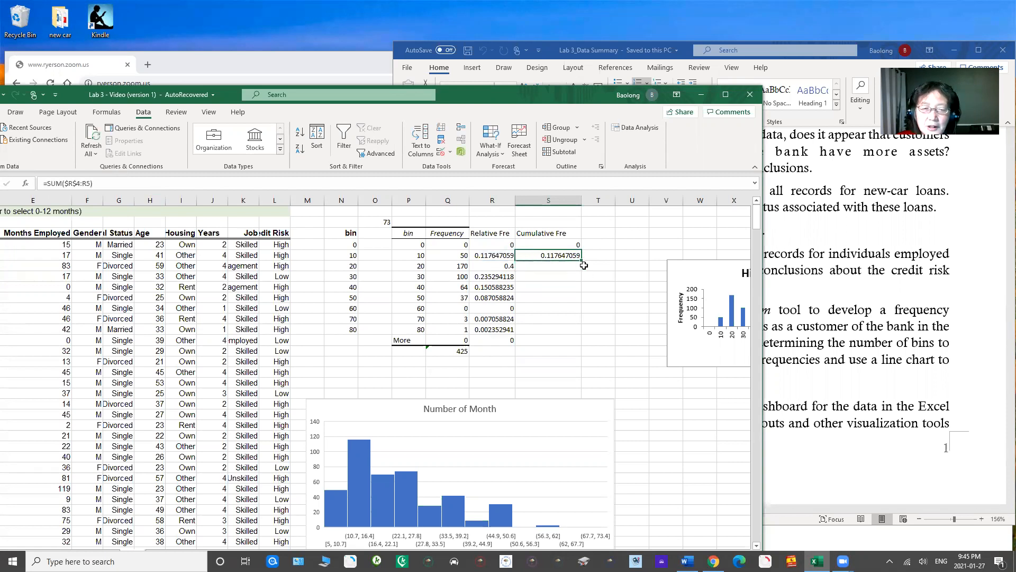
{"action": "left_click_drag", "start_coordinate": [580, 259], "coordinate": [579, 333]}
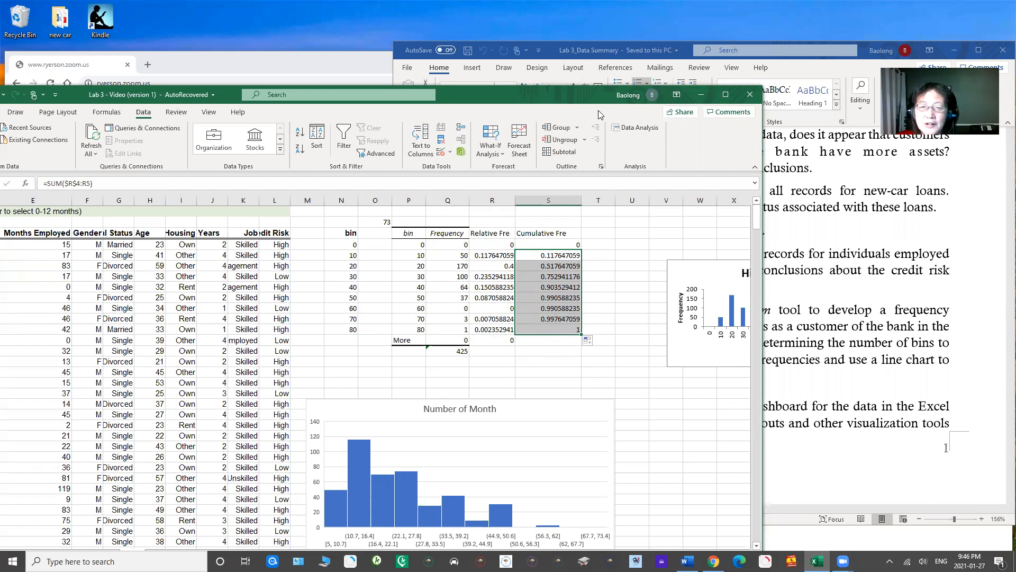
Step: Insert the recommended scatter chart with connected markers from the bins P4:P12 and the cumulative frequencies S4:S12
{"action": "left_click_drag", "start_coordinate": [584, 101], "coordinate": [330, 84]}
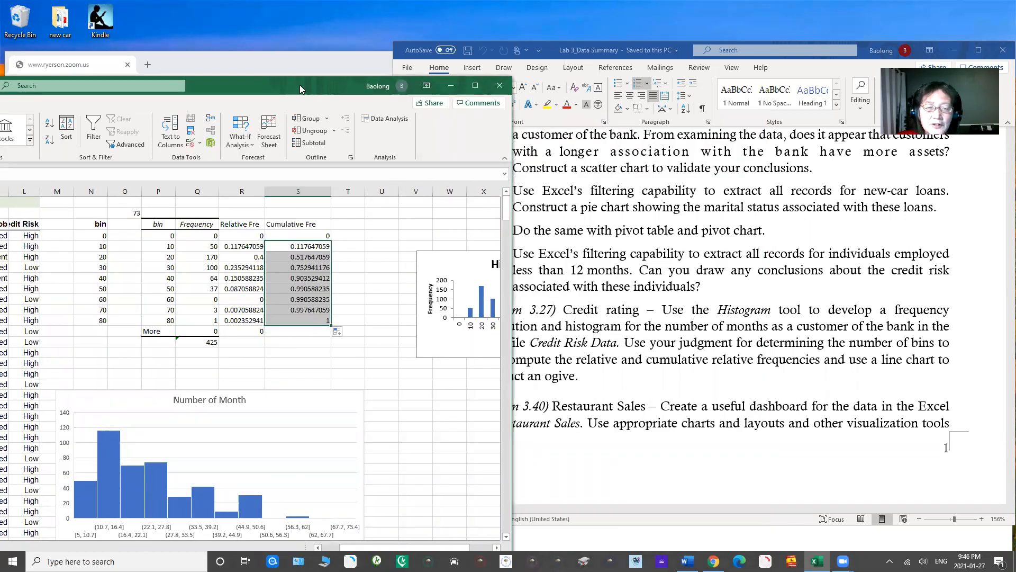
{"action": "left_click_drag", "start_coordinate": [300, 85], "coordinate": [555, 65]}
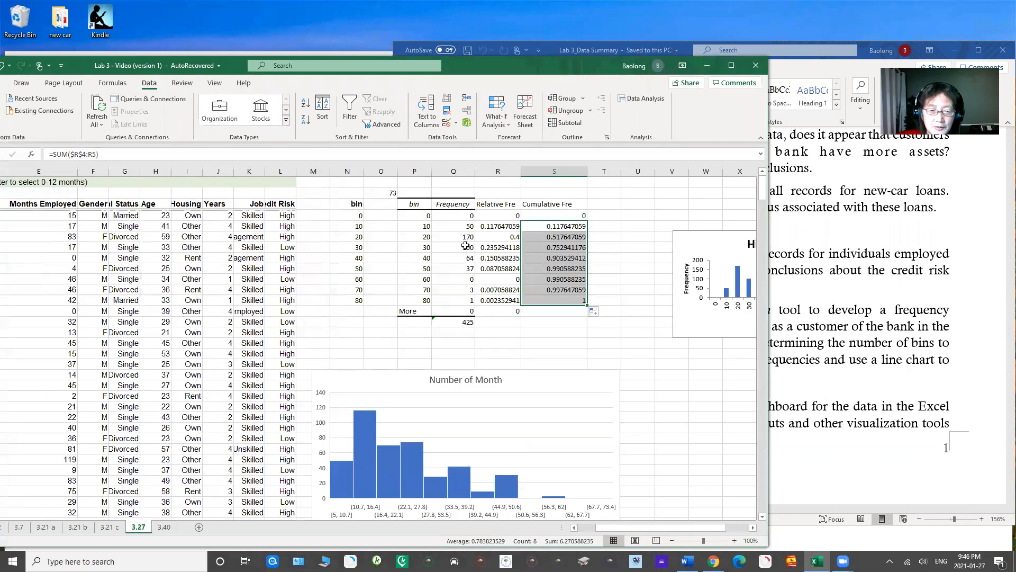
{"action": "left_click_drag", "start_coordinate": [414, 216], "coordinate": [418, 300]}
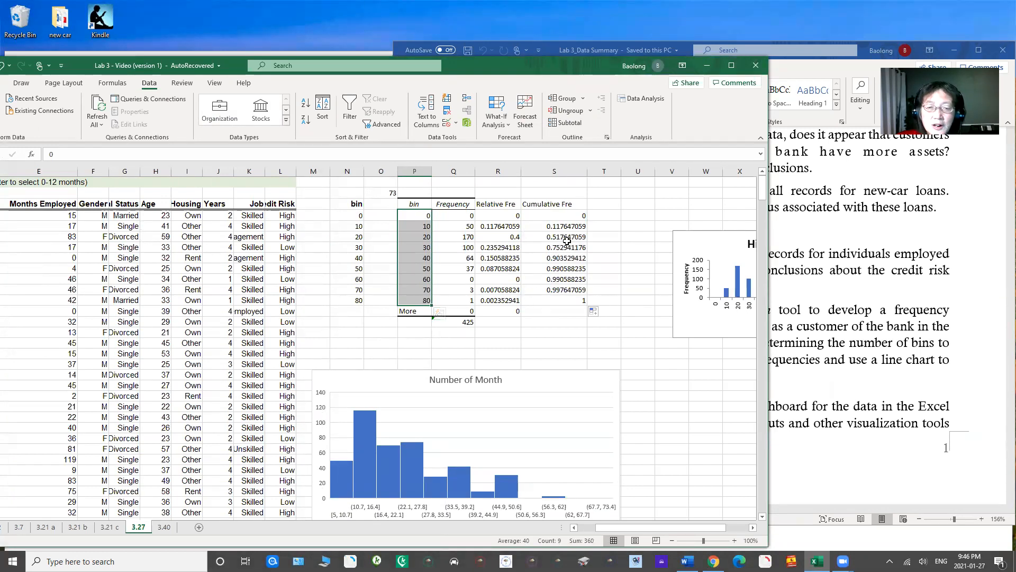
{"action": "left_click_drag", "start_coordinate": [552, 214], "coordinate": [563, 299]}
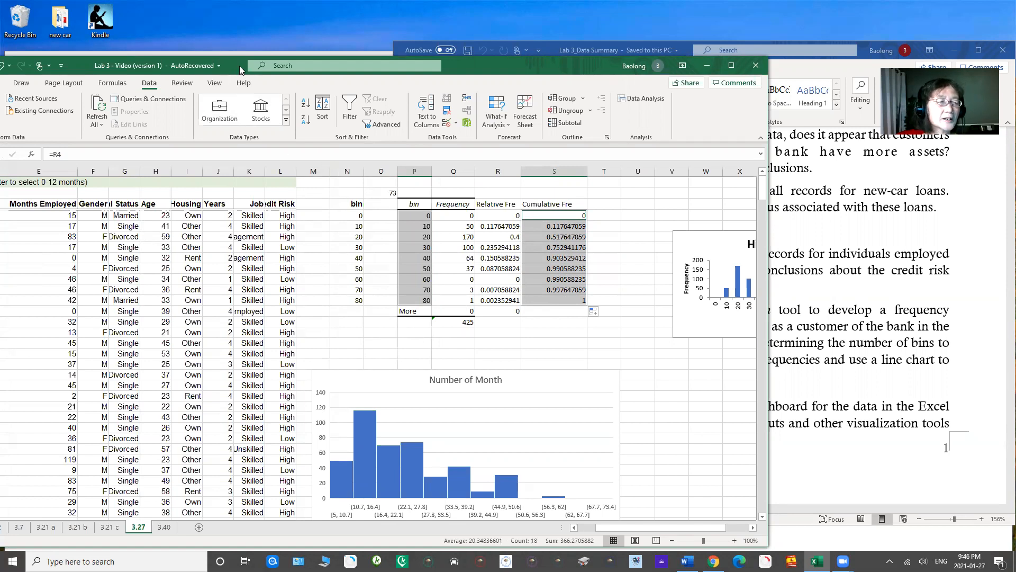
{"action": "left_click_drag", "start_coordinate": [240, 65], "coordinate": [336, 42]}
{"action": "left_click", "coordinate": [89, 59]}
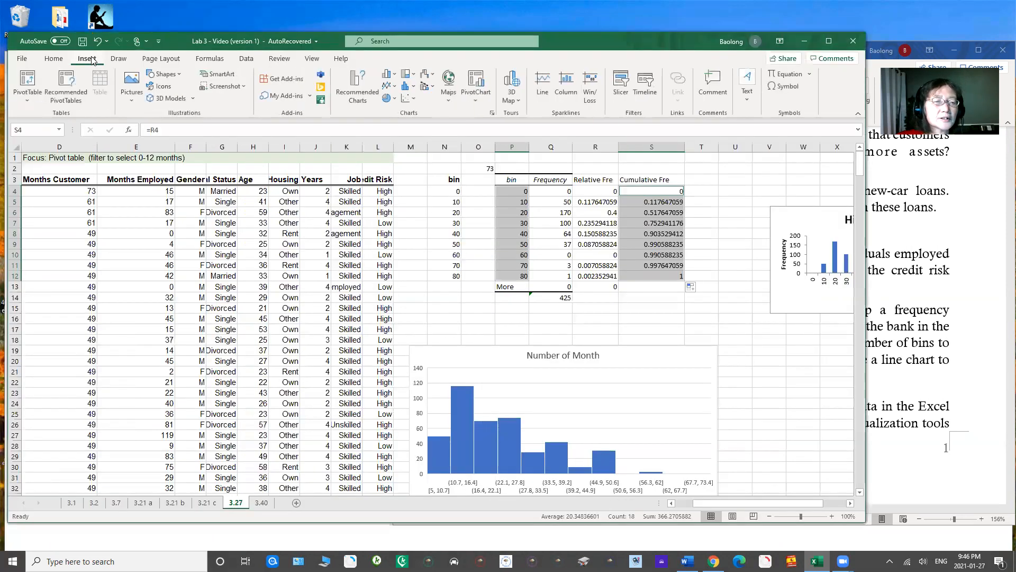
{"action": "left_click", "coordinate": [364, 94]}
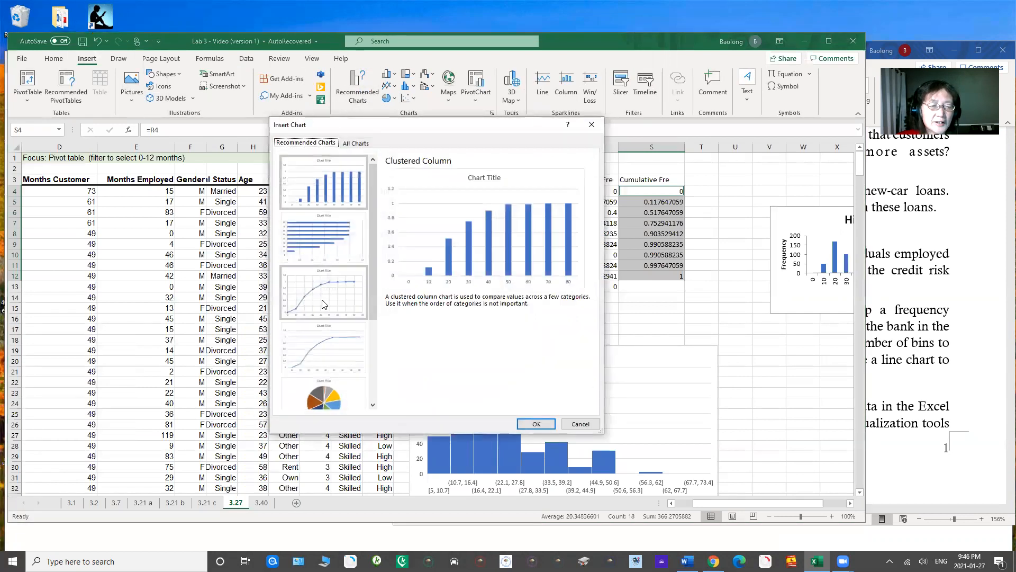
{"action": "left_click", "coordinate": [322, 302]}
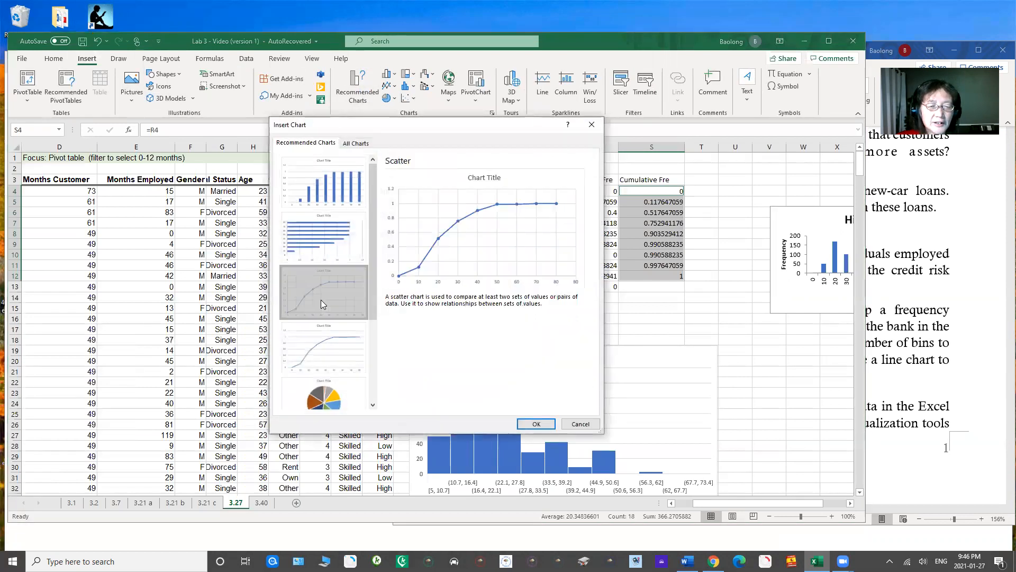
{"action": "left_click", "coordinate": [536, 423]}
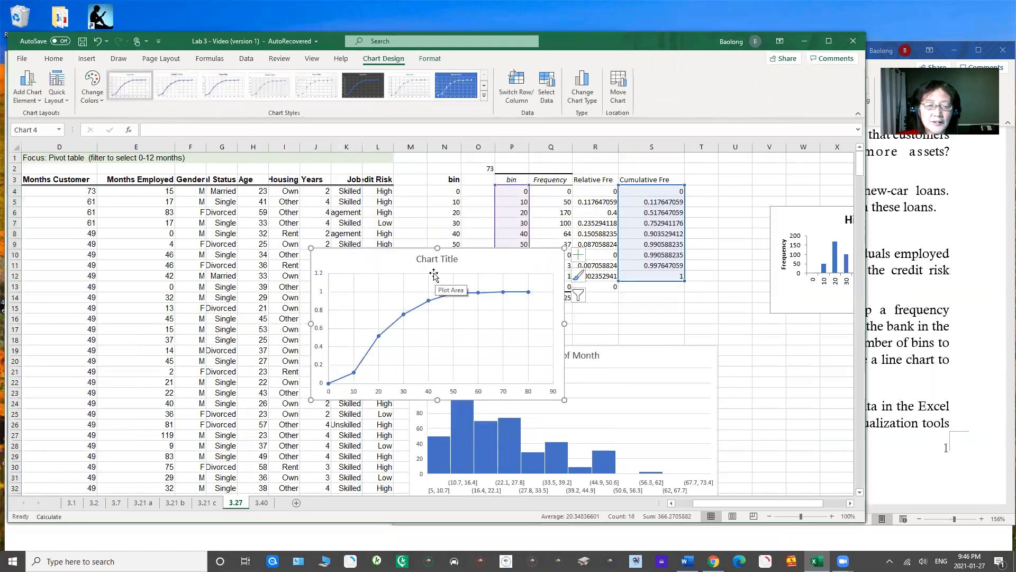
Step: Title the new chart Ogive and place it just below the Histogram chart
{"action": "double_click", "coordinate": [416, 259]}
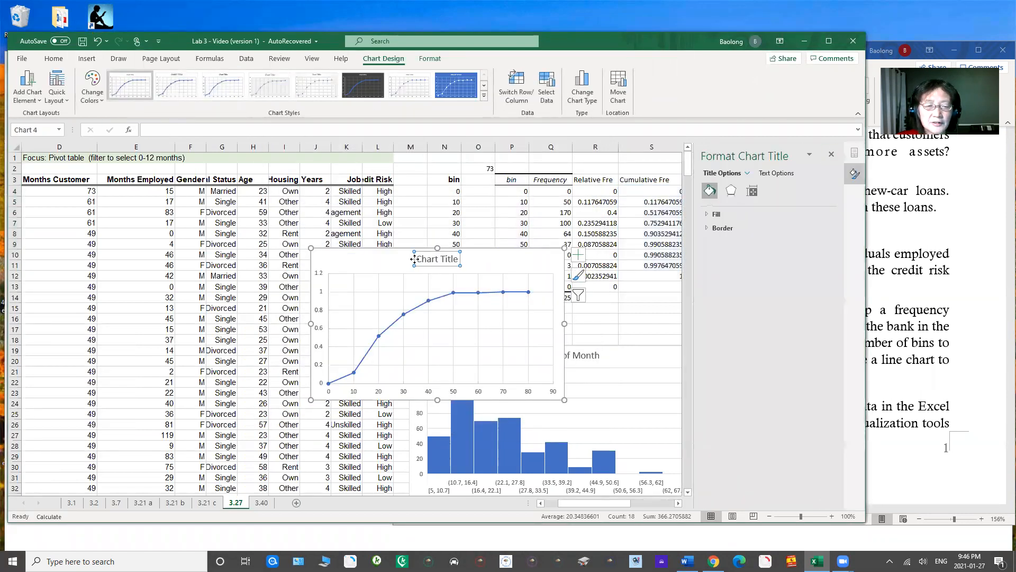
{"action": "left_click_drag", "start_coordinate": [416, 258], "coordinate": [458, 253]}
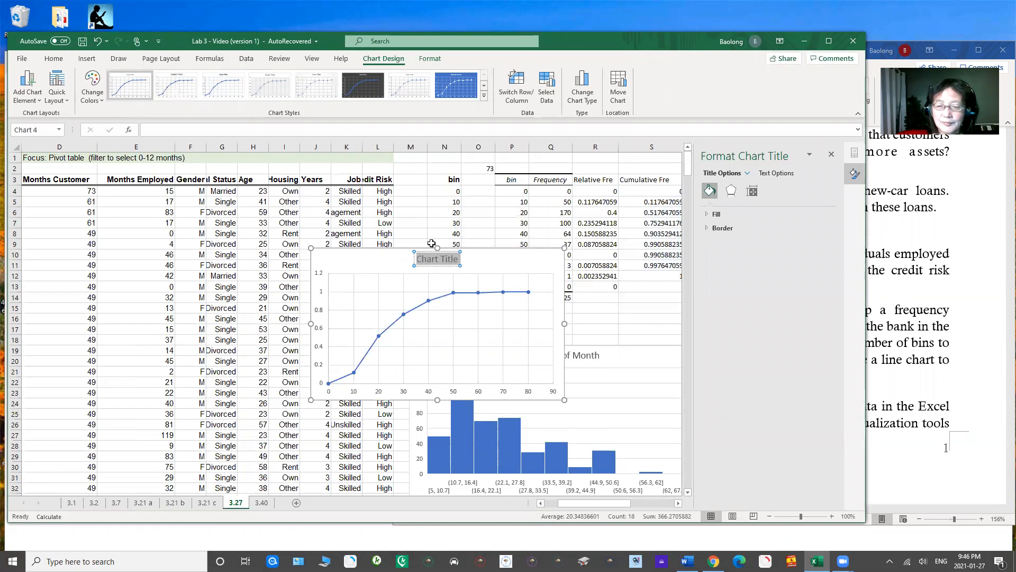
{"action": "type", "text": "C"}
{"action": "type", "text": "give"}
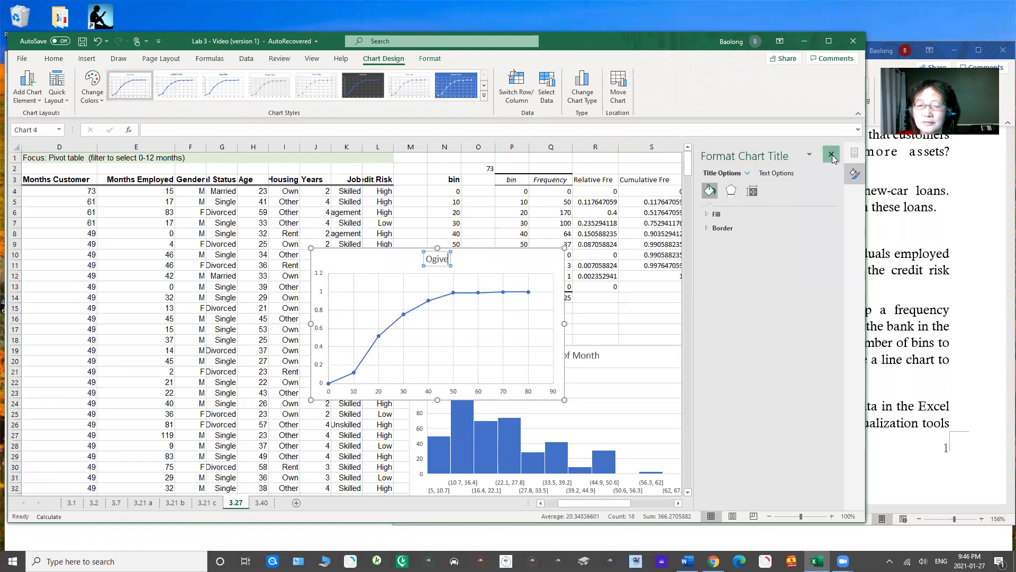
{"action": "left_click", "coordinate": [831, 155]}
{"action": "left_click_drag", "start_coordinate": [348, 256], "coordinate": [725, 325]}
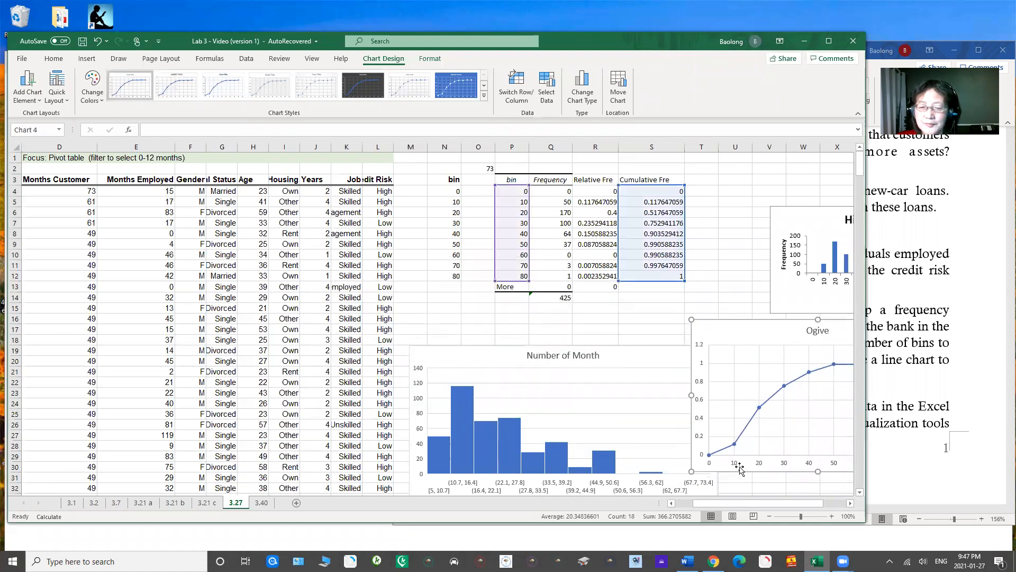
{"action": "left_click_drag", "start_coordinate": [754, 502], "coordinate": [773, 502]}
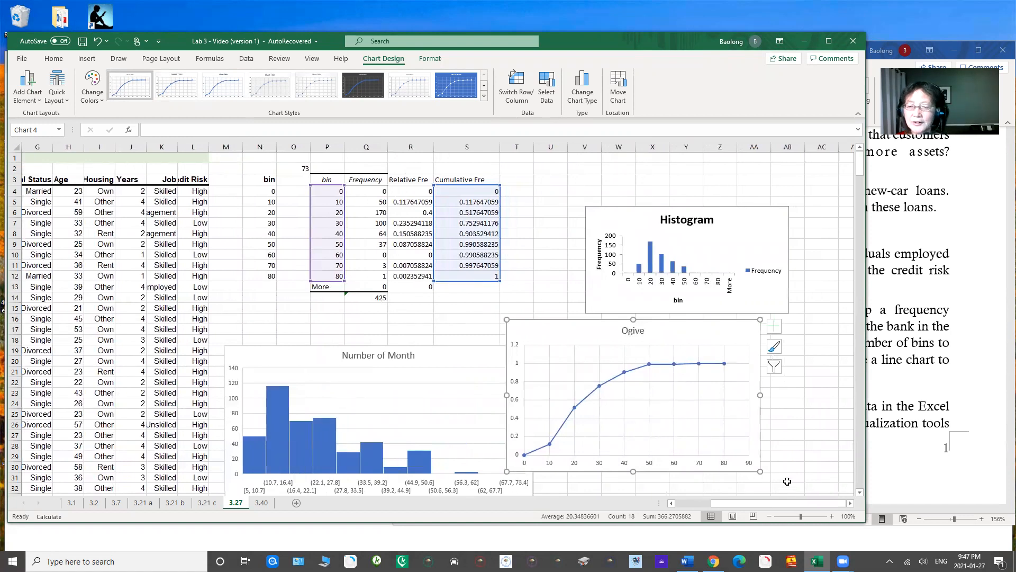
Step: Check the Problem 3.27 and 3.40 instructions in Word and view the Restaurant Sales data on Excel sheet 3.40
{"action": "left_click", "coordinate": [899, 390]}
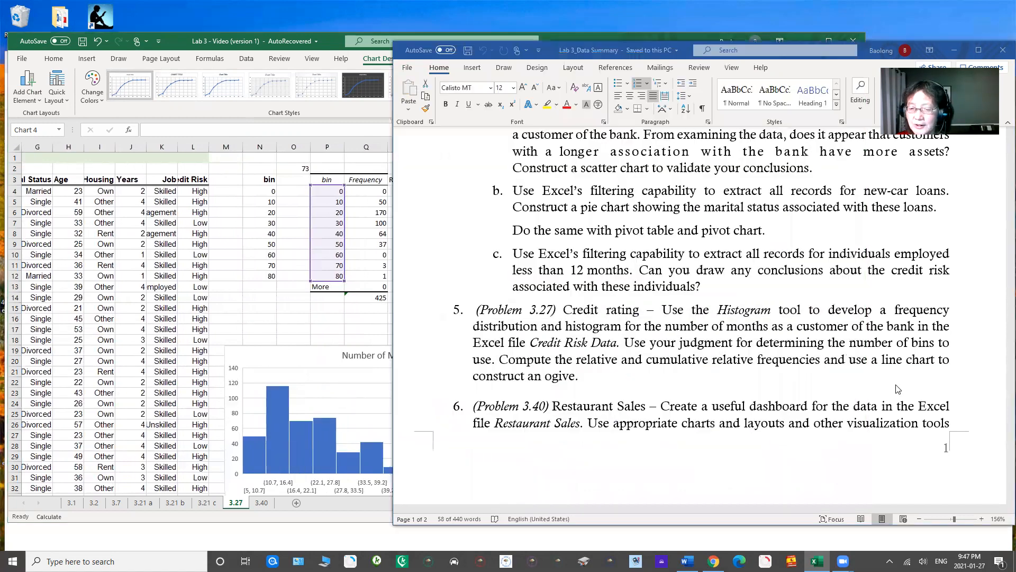
{"action": "left_click", "coordinate": [674, 383]}
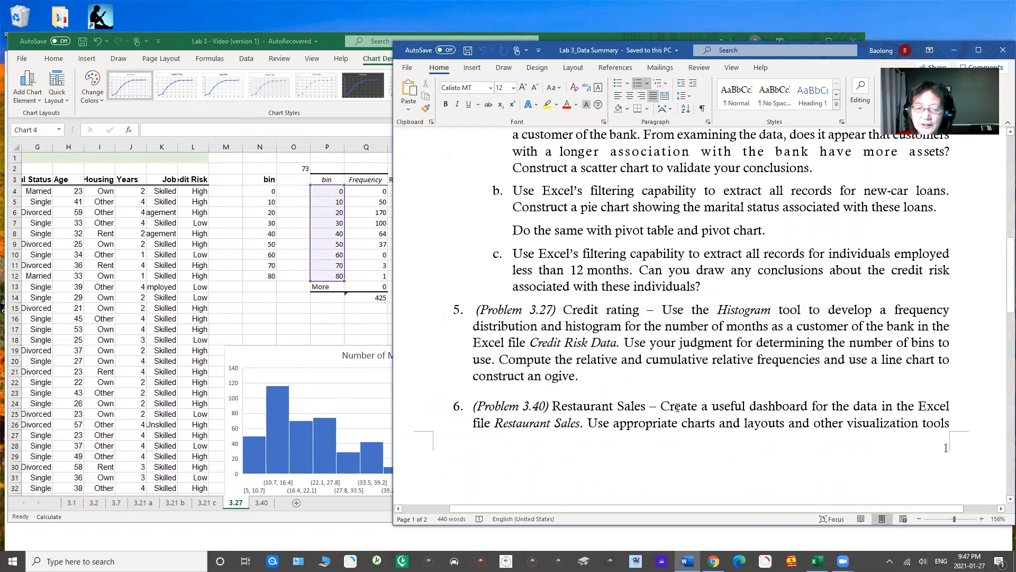
{"action": "left_click", "coordinate": [260, 324]}
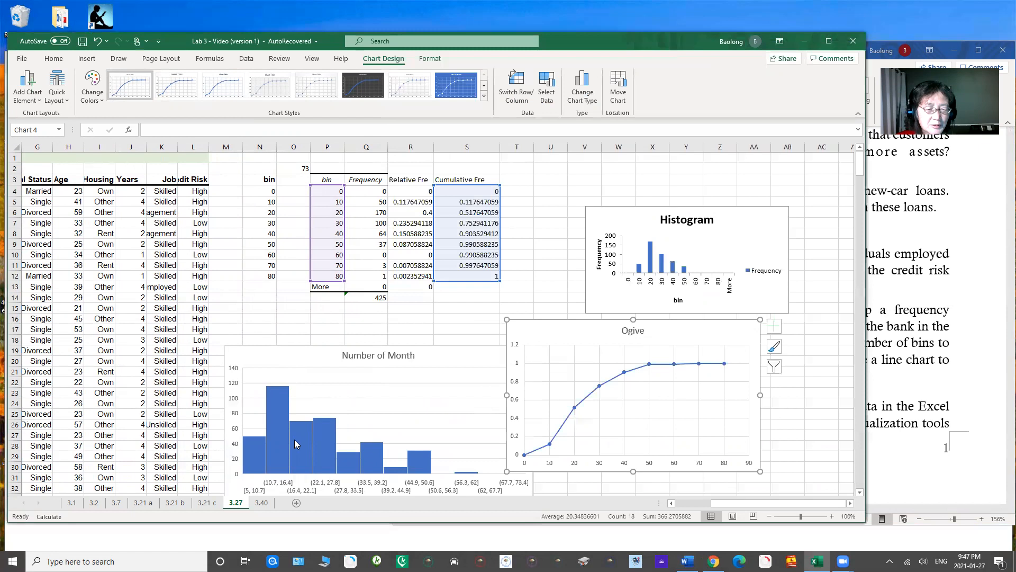
{"action": "left_click", "coordinate": [269, 504]}
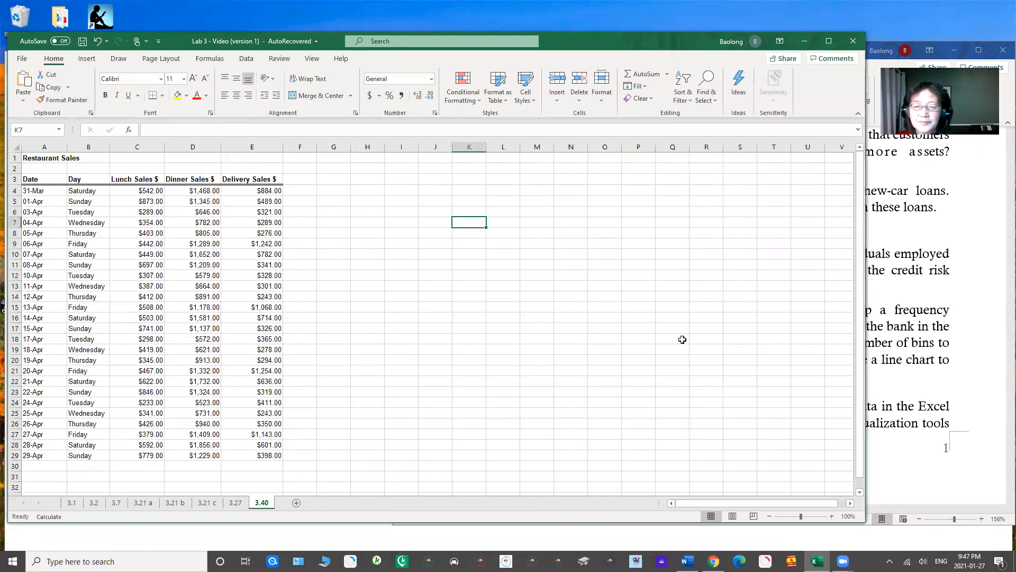
{"action": "left_click", "coordinate": [881, 296]}
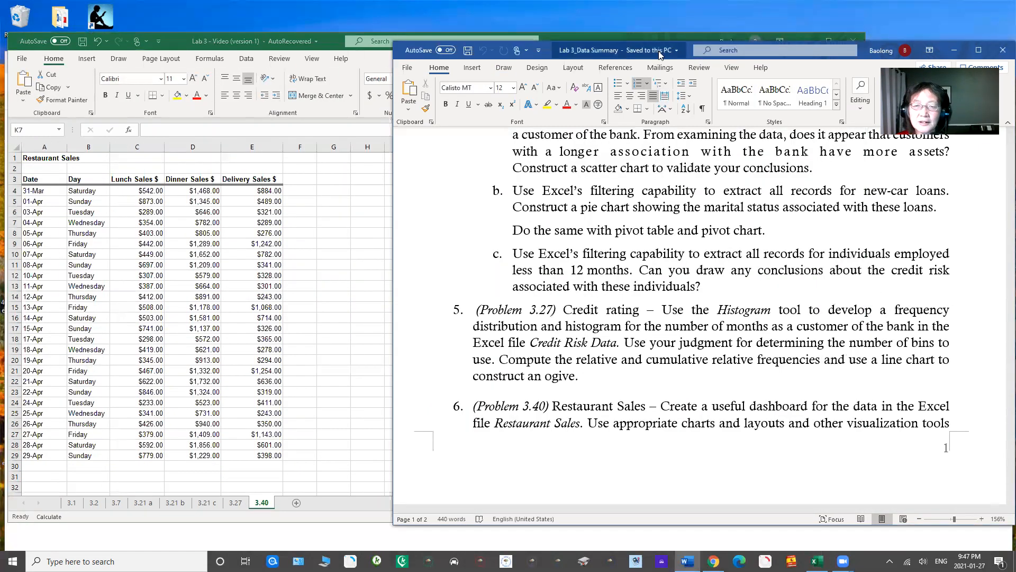
Step: Insert a page break before the Problem 3.40 text in the Word document and view its dashboard instructions on the new page
{"action": "left_click_drag", "start_coordinate": [598, 50], "coordinate": [588, 39]}
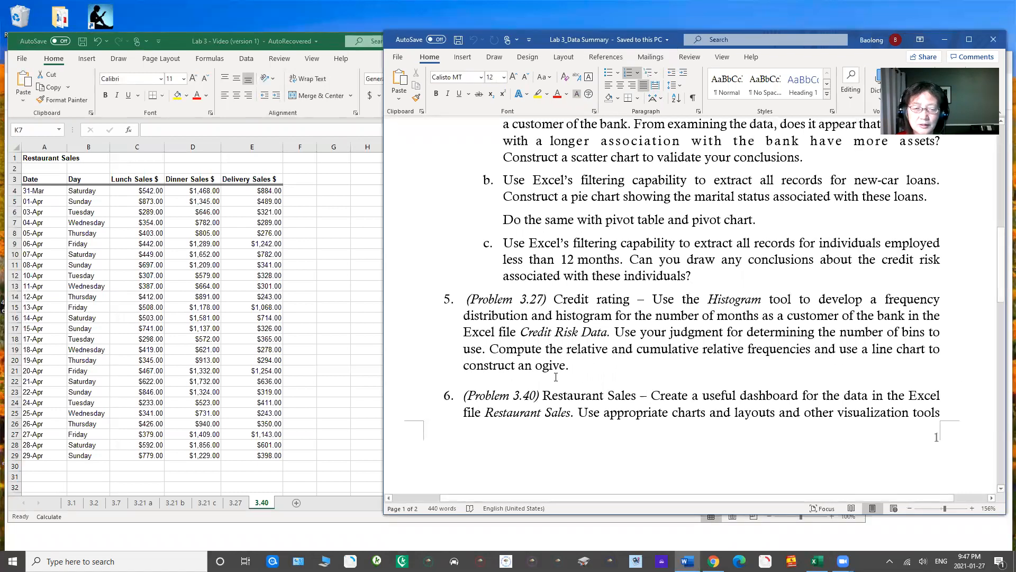
{"action": "key", "text": "ctrl+Return"}
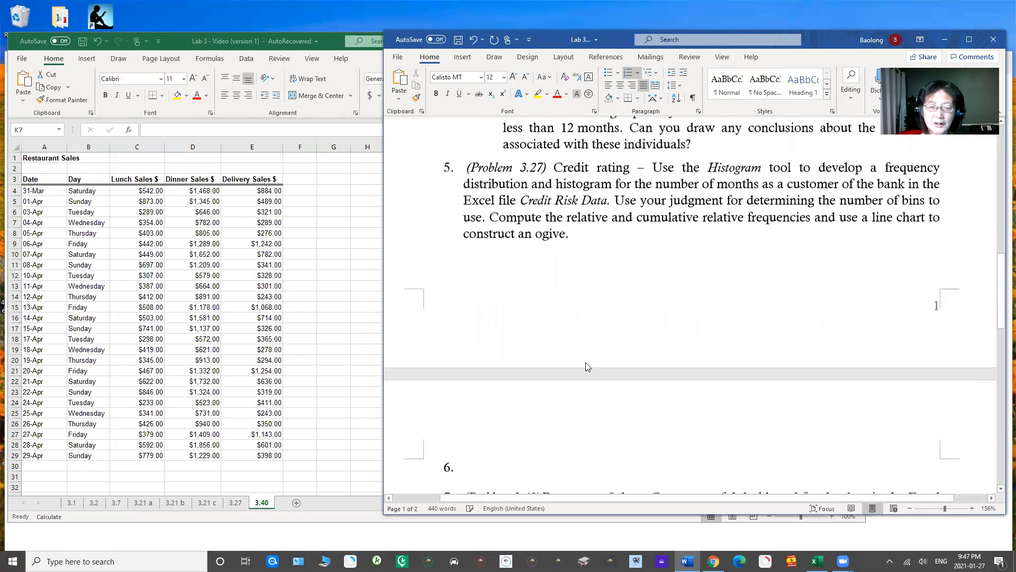
{"action": "left_click_drag", "start_coordinate": [1001, 283], "coordinate": [1000, 344]}
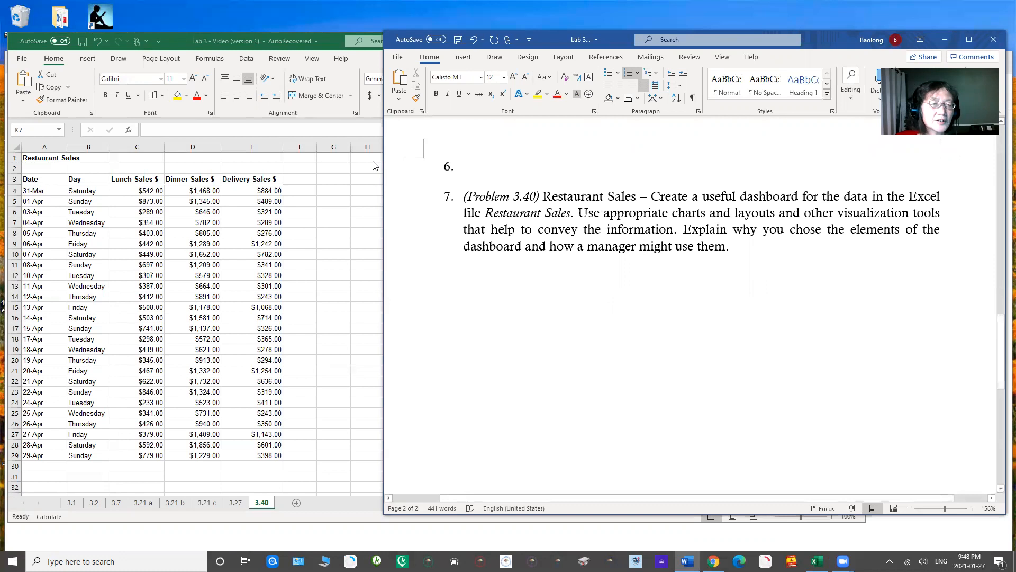
Step: Switch to the Excel workbook and examine the Date, Day, Lunch, Dinner and Delivery Sales columns on sheet 3.40
{"action": "left_click", "coordinate": [305, 46]}
{"action": "left_click_drag", "start_coordinate": [306, 46], "coordinate": [388, 48]}
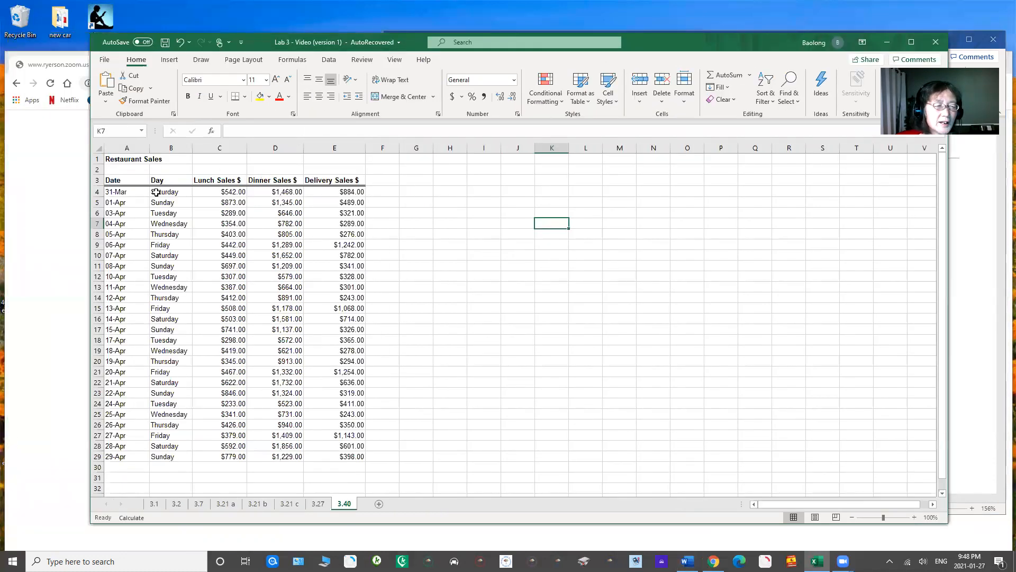
{"action": "left_click", "coordinate": [126, 147]}
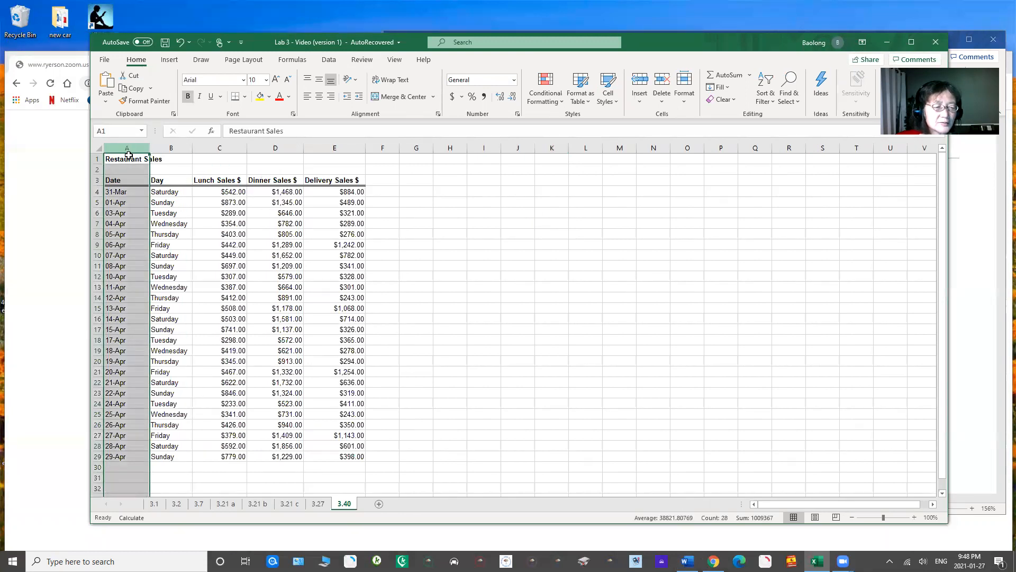
{"action": "left_click", "coordinate": [175, 149]}
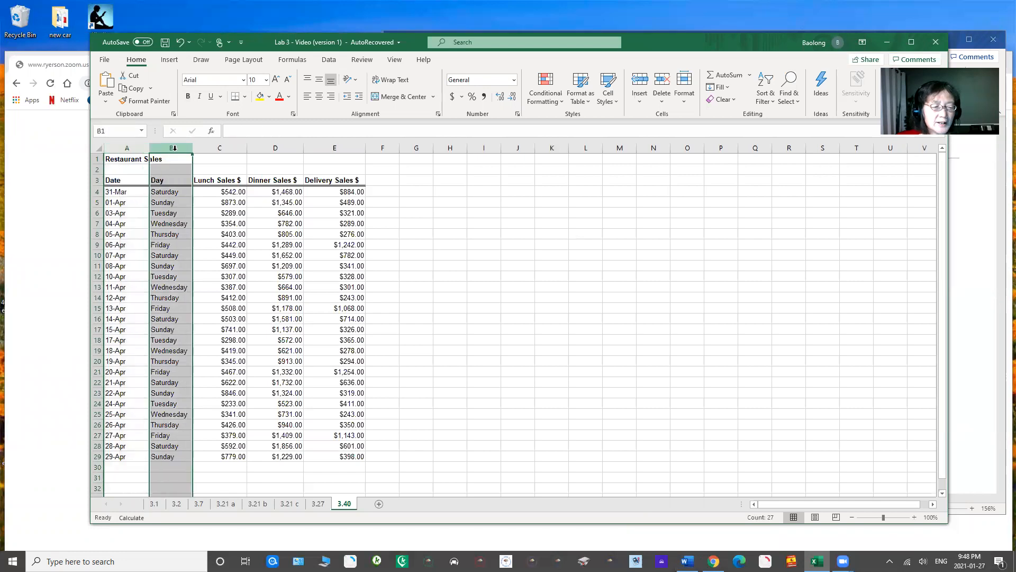
{"action": "left_click", "coordinate": [223, 149]}
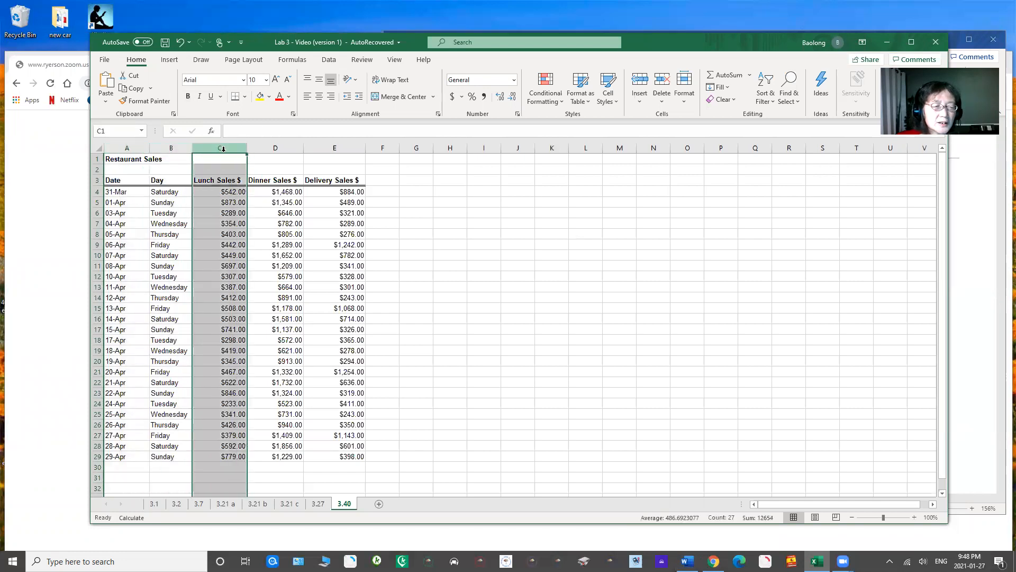
{"action": "left_click", "coordinate": [274, 149]}
{"action": "left_click", "coordinate": [343, 150]}
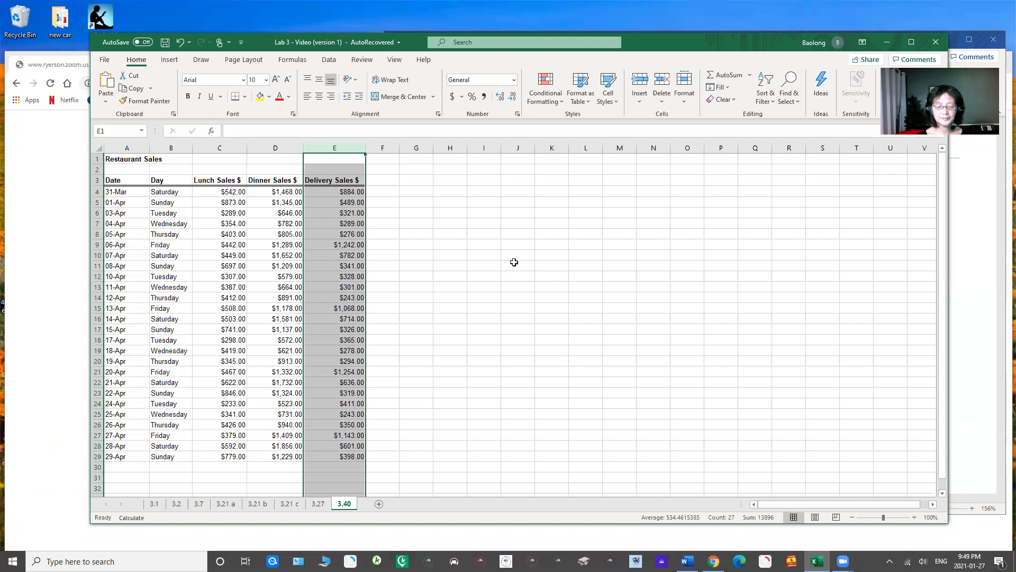
Step: Compare the Lunch, Dinner and Delivery Sales $ figures in C3:E29 to consider what the dashboard should summarize
{"action": "left_click_drag", "start_coordinate": [222, 181], "coordinate": [233, 469]}
{"action": "left_click_drag", "start_coordinate": [278, 180], "coordinate": [279, 457]}
{"action": "left_click_drag", "start_coordinate": [338, 181], "coordinate": [352, 454]}
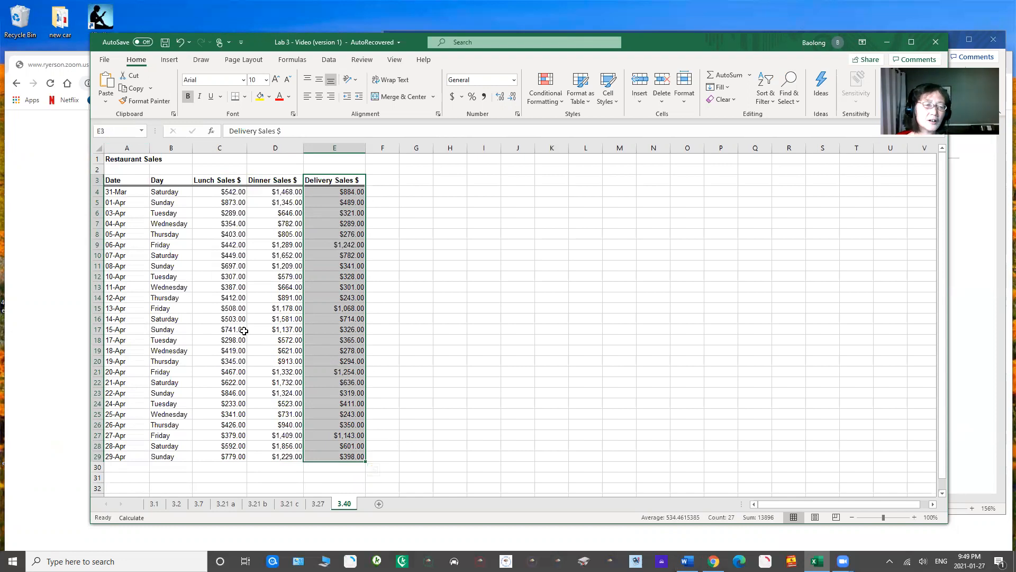
{"action": "left_click_drag", "start_coordinate": [229, 181], "coordinate": [225, 456]}
{"action": "left_click_drag", "start_coordinate": [288, 180], "coordinate": [273, 426]}
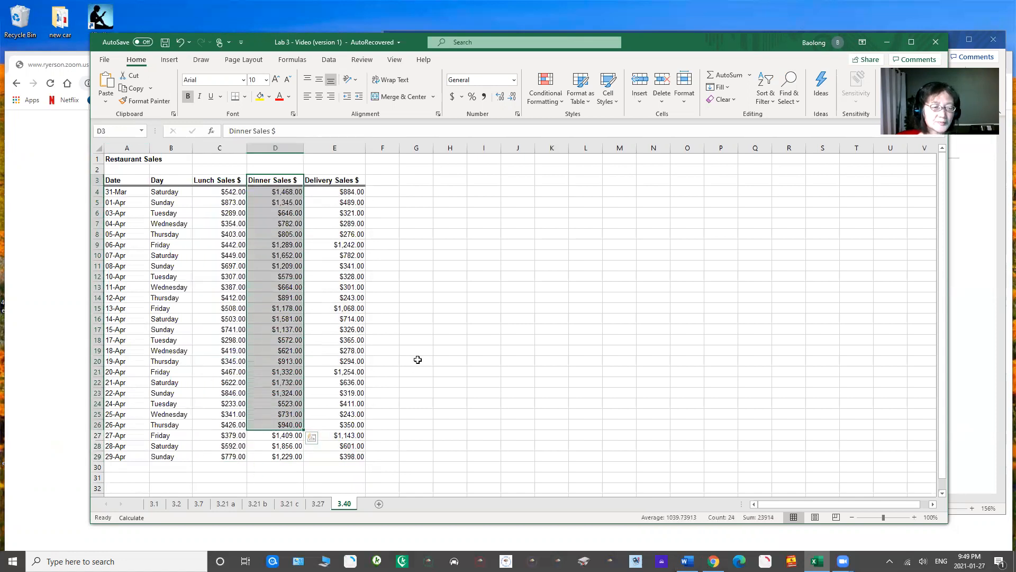
{"action": "left_click", "coordinate": [416, 358]}
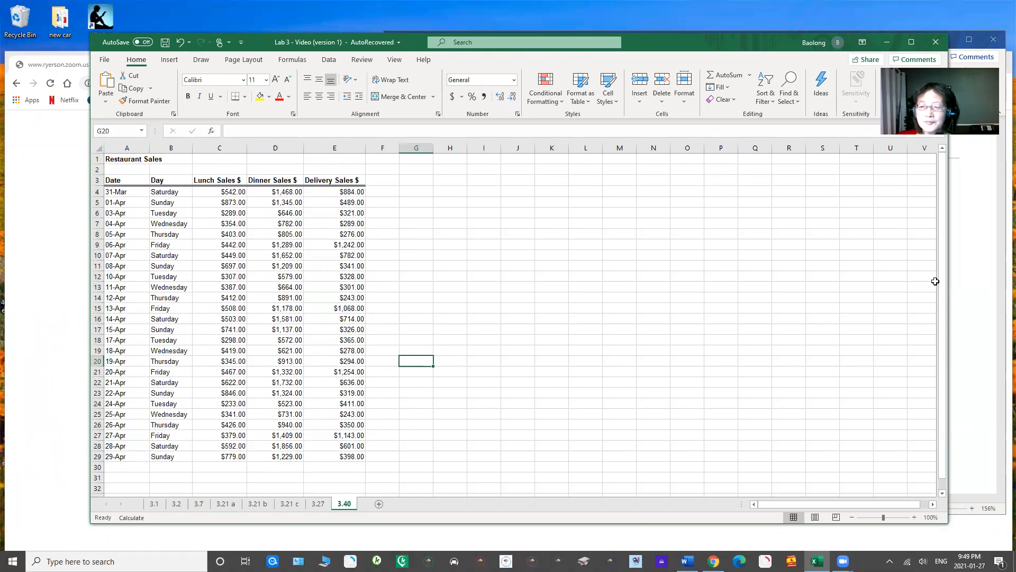
{"action": "left_click_drag", "start_coordinate": [942, 285], "coordinate": [942, 281]}
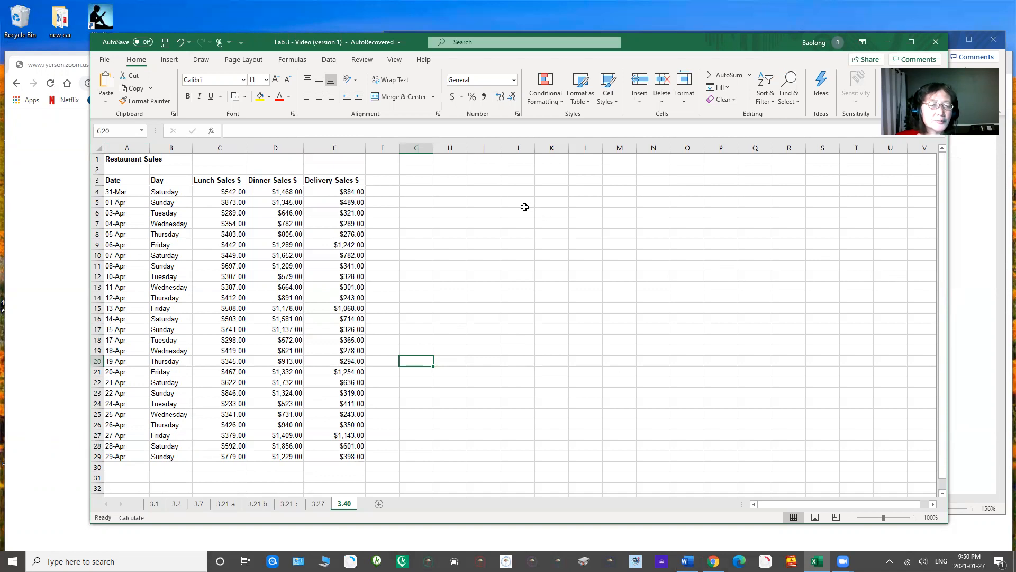
Step: Copy the Day and sales headers B3:E3 to G3:J3 and widen columns H to J to fit them
{"action": "left_click_drag", "start_coordinate": [211, 181], "coordinate": [335, 184]}
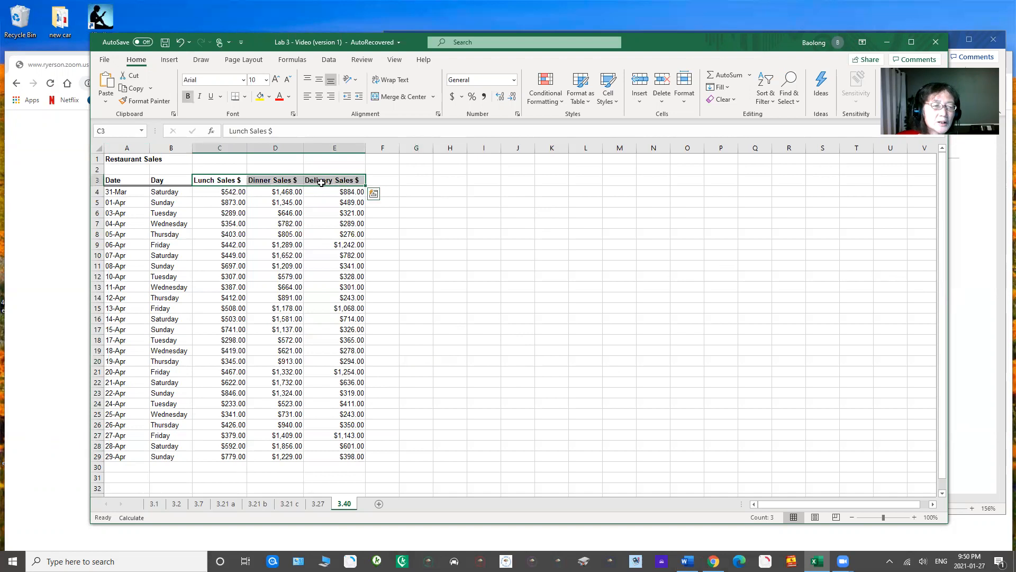
{"action": "left_click_drag", "start_coordinate": [159, 180], "coordinate": [332, 181]}
{"action": "key", "text": "ctrl+c"}
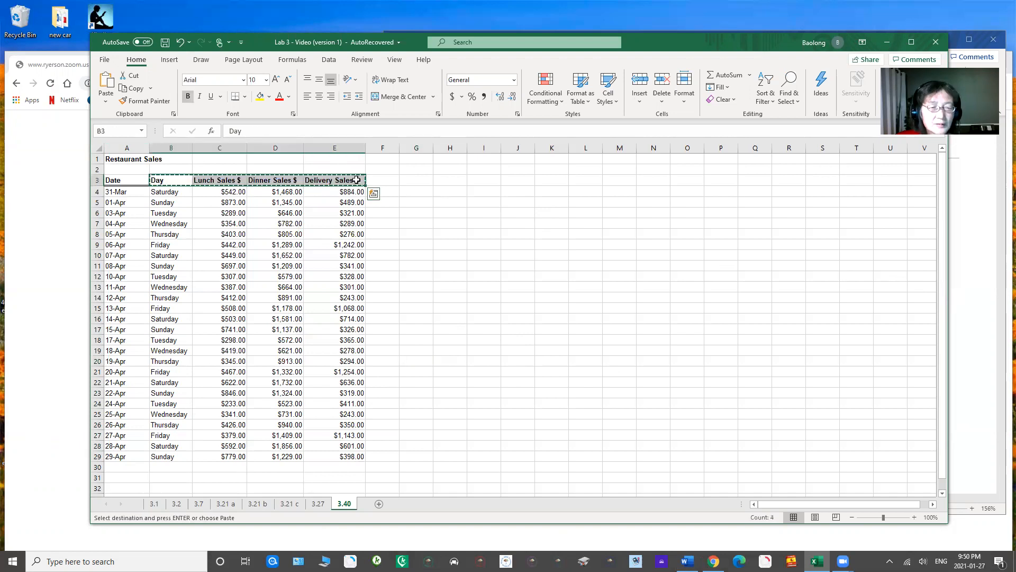
{"action": "left_click", "coordinate": [423, 179]}
{"action": "key", "text": "ctrl+v"}
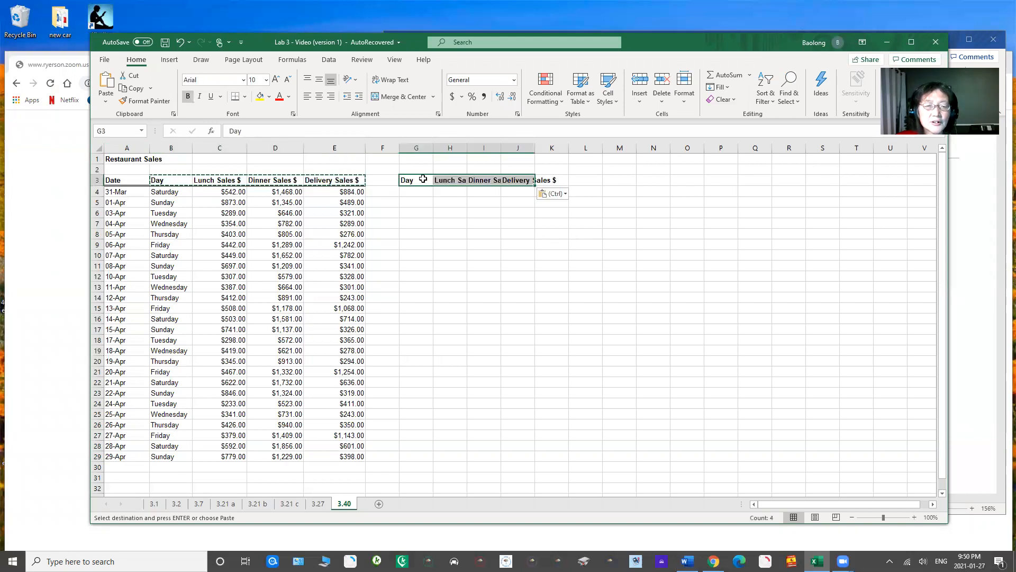
{"action": "key", "text": "Escape"}
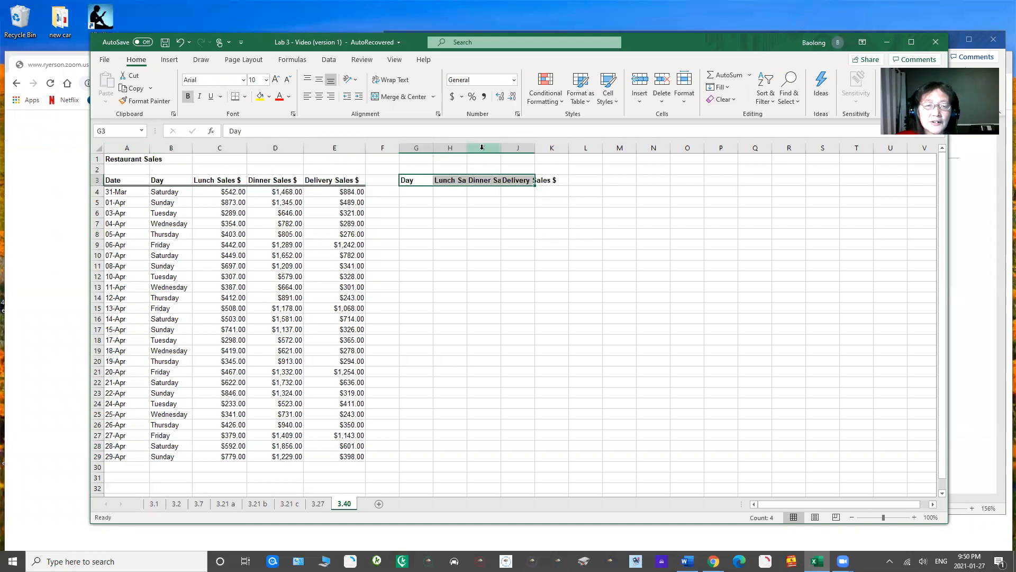
{"action": "left_click", "coordinate": [475, 148]}
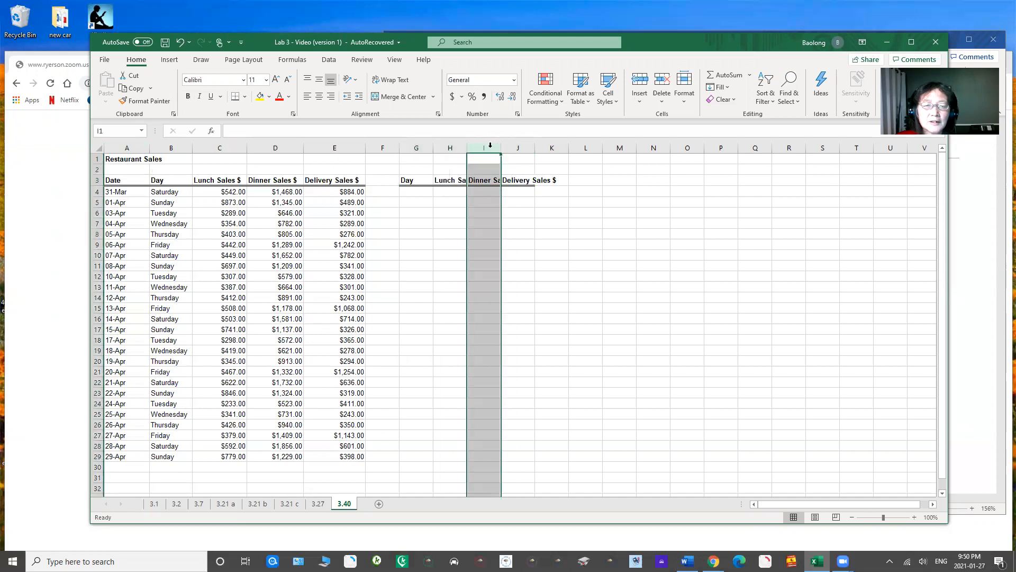
{"action": "left_click_drag", "start_coordinate": [465, 151], "coordinate": [618, 149]}
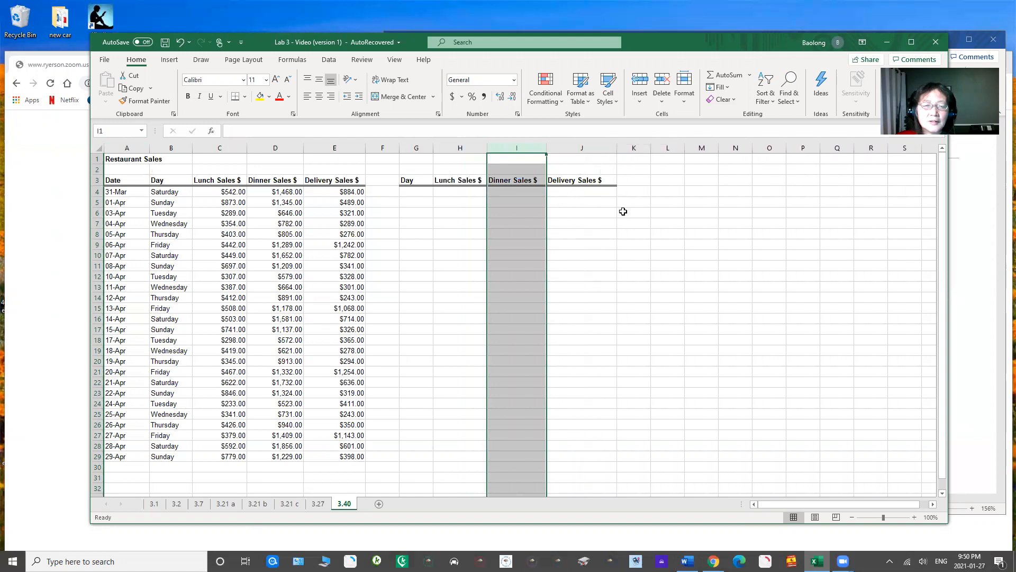
Step: Change the header in H3 to Toal Lunch Sales $ and widen column H to fit it
{"action": "left_click", "coordinate": [450, 182]}
{"action": "left_click", "coordinate": [229, 130]}
{"action": "type", "text": "Toal"}
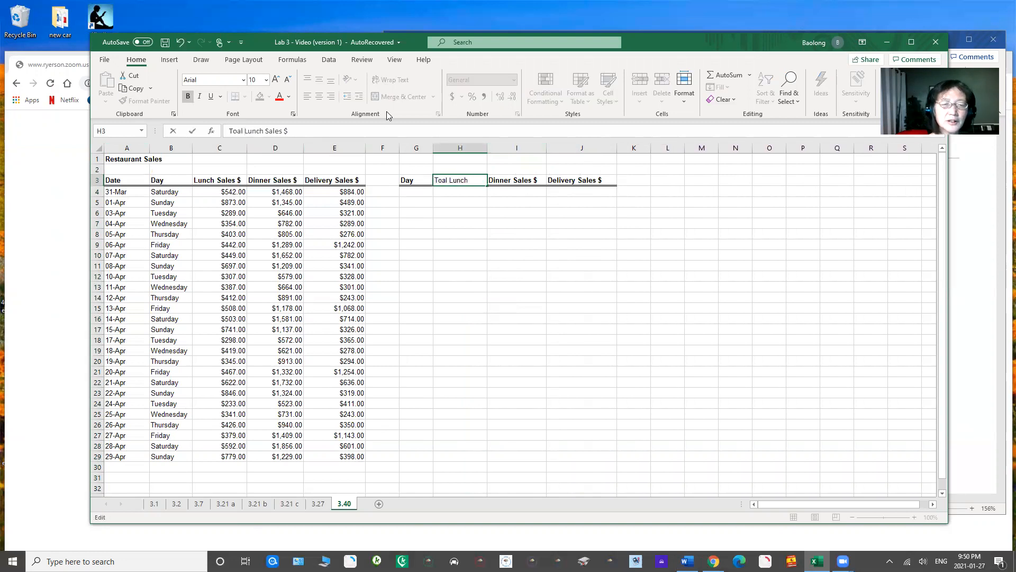
{"action": "left_click", "coordinate": [523, 235]}
{"action": "left_click", "coordinate": [508, 179]}
{"action": "left_click_drag", "start_coordinate": [487, 149], "coordinate": [503, 148]}
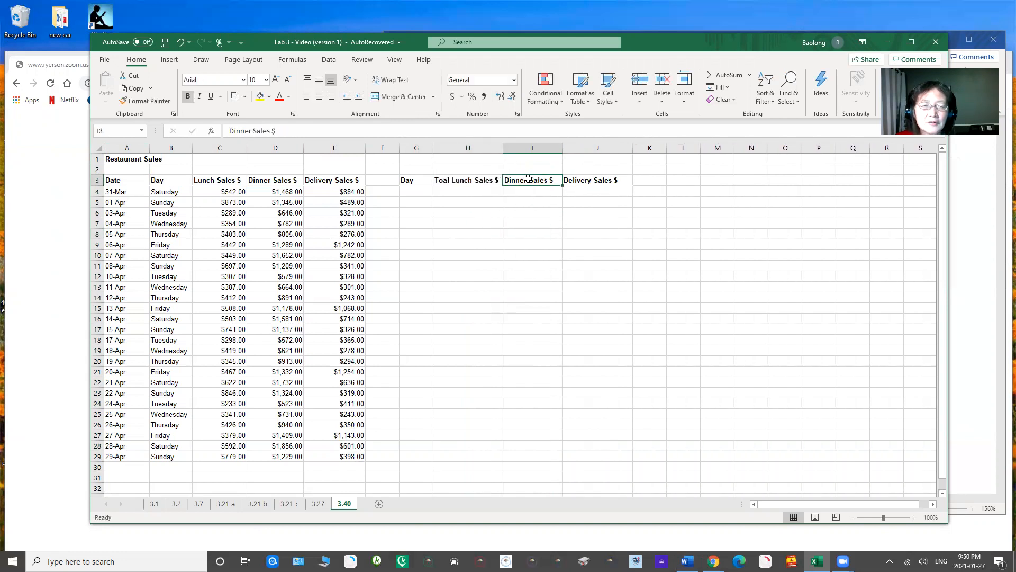
Step: Change the headers in I3 and J3 to Total Dinner Sales $ and Total Delivery Sales $, and widen column I
{"action": "left_click", "coordinate": [229, 131]}
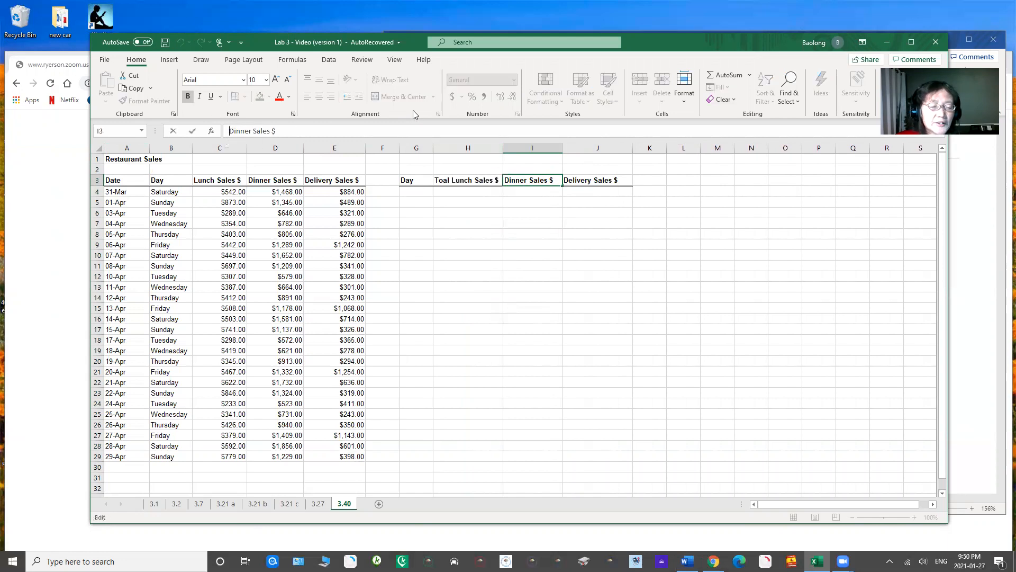
{"action": "type", "text": "Total"}
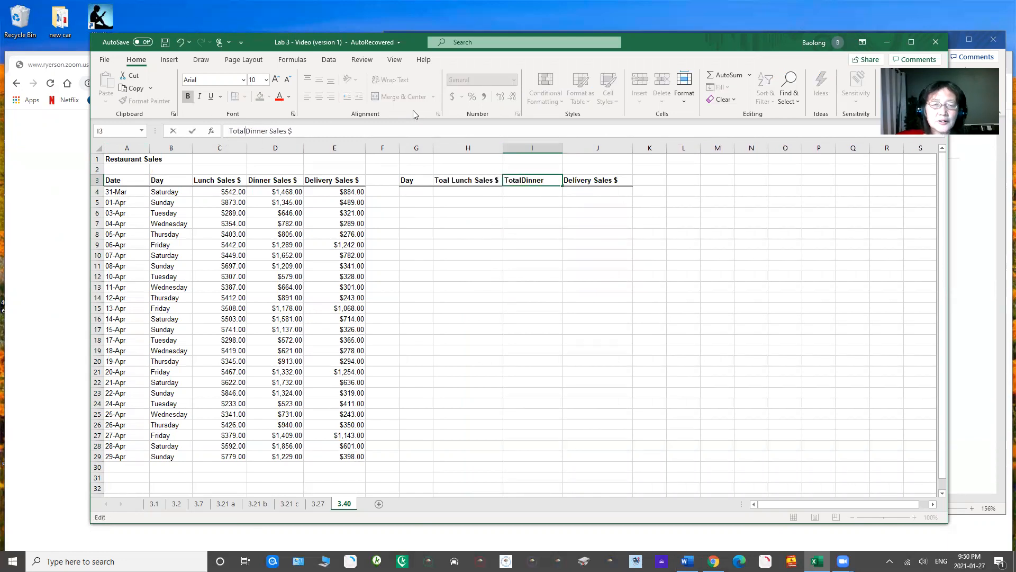
{"action": "key", "text": "Return"}
{"action": "left_click", "coordinate": [577, 183]}
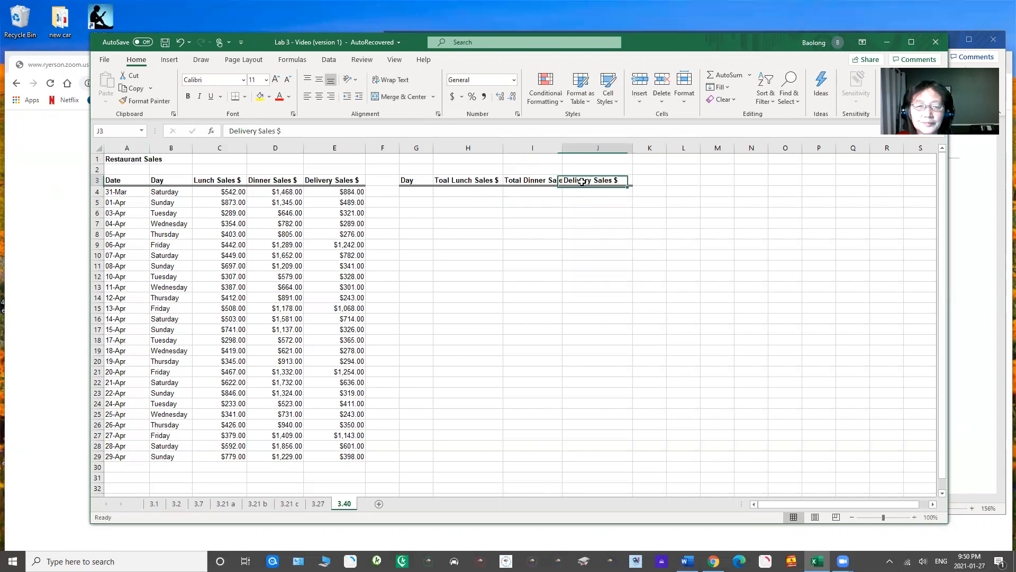
{"action": "left_click", "coordinate": [230, 131]}
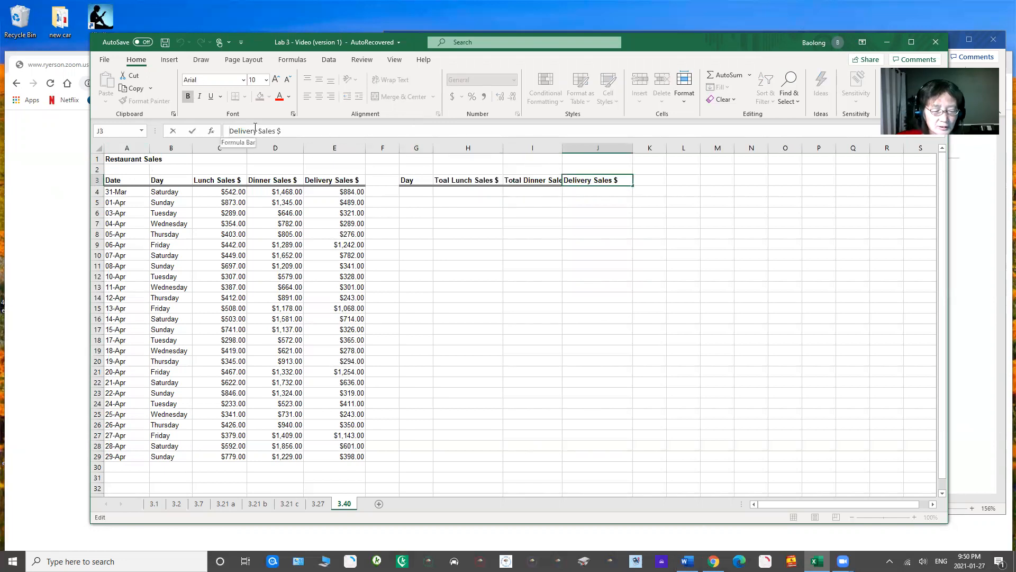
{"action": "type", "text": "Total"}
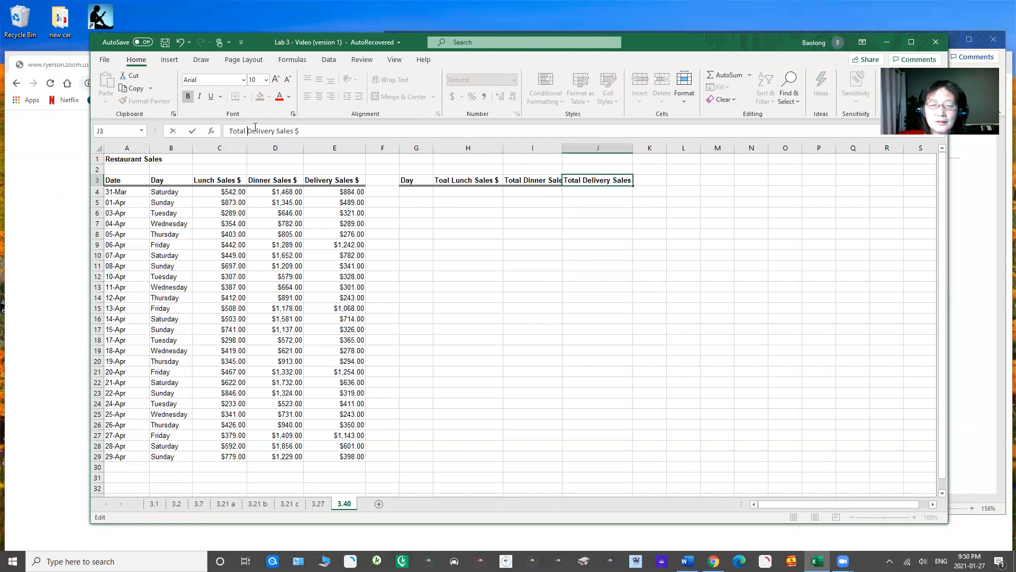
{"action": "left_click", "coordinate": [467, 273]}
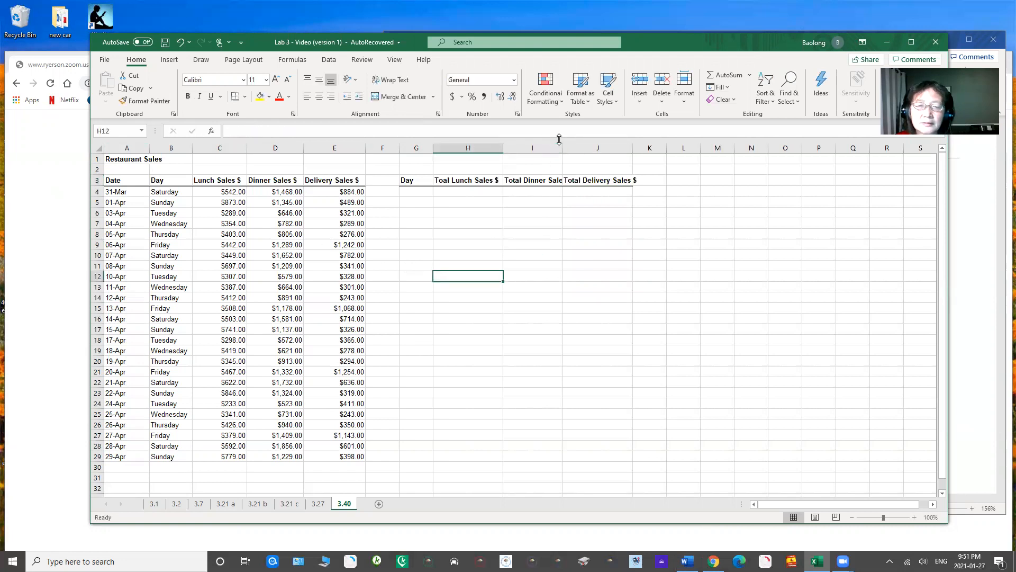
{"action": "left_click_drag", "start_coordinate": [561, 139], "coordinate": [584, 141]}
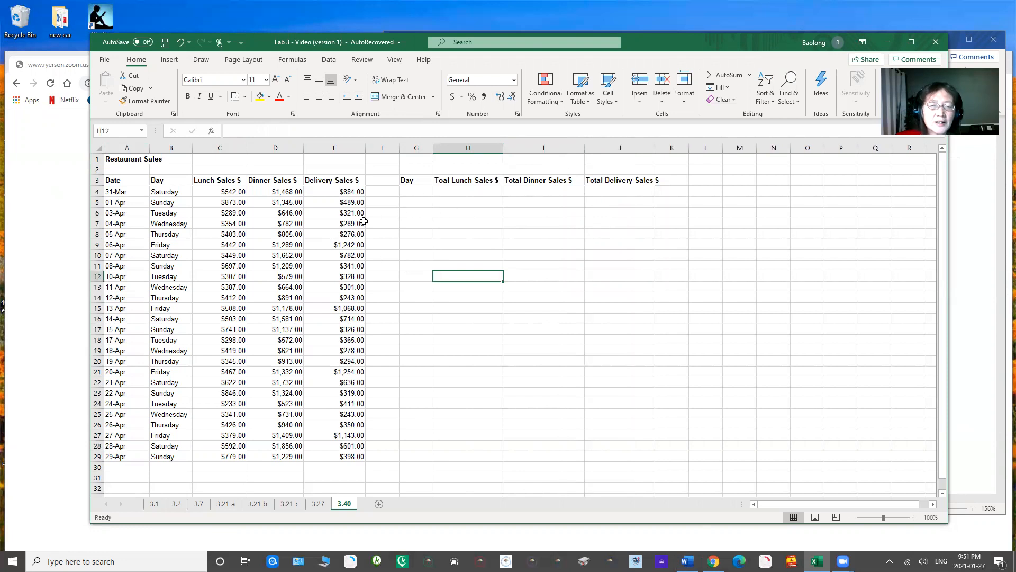
Step: Copy the day names from B4:B29 into the new Day column starting at G4
{"action": "left_click_drag", "start_coordinate": [168, 193], "coordinate": [176, 451]}
{"action": "key", "text": "ctrl+c"}
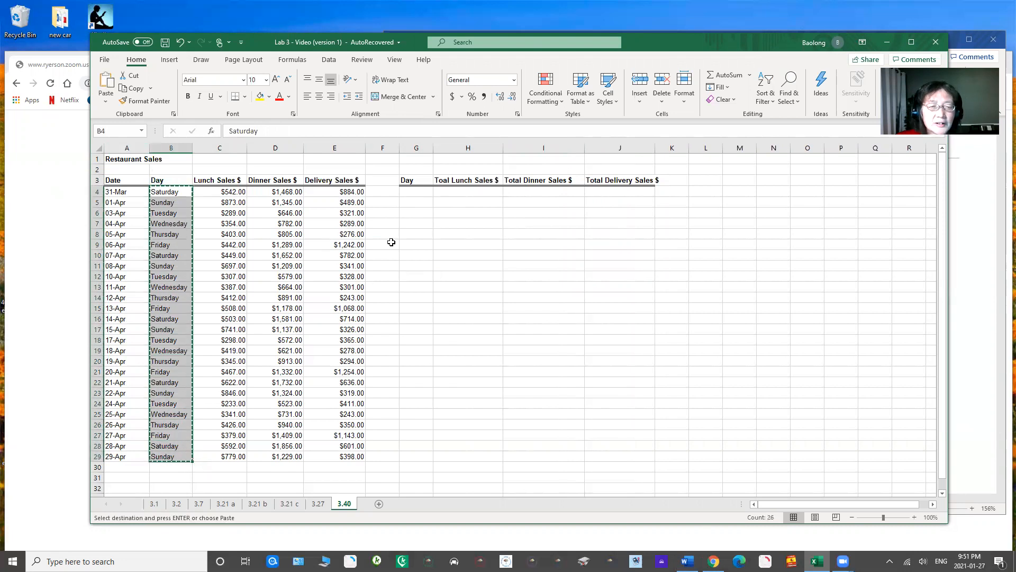
{"action": "left_click", "coordinate": [420, 192]}
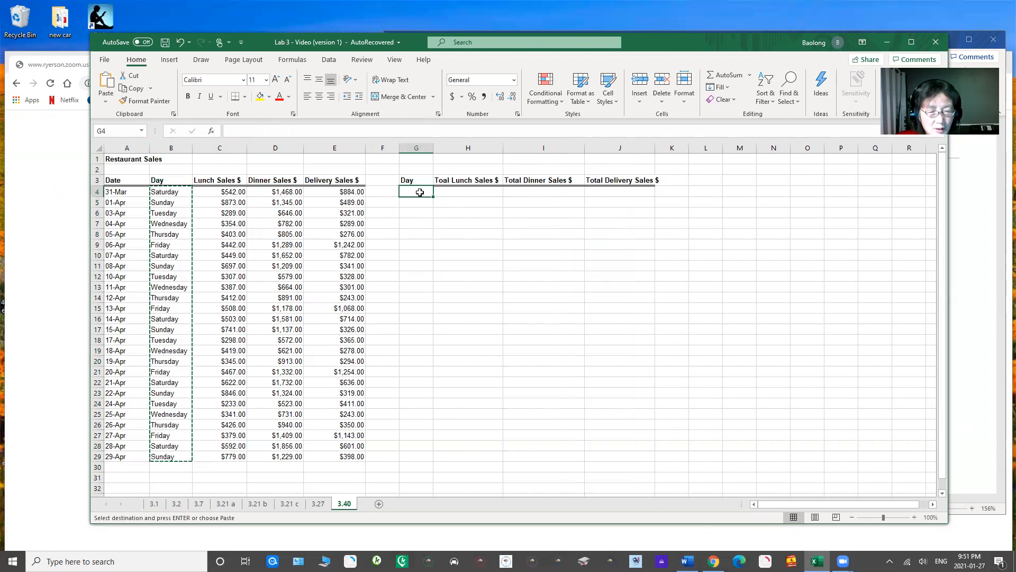
{"action": "key", "text": "ctrl+v"}
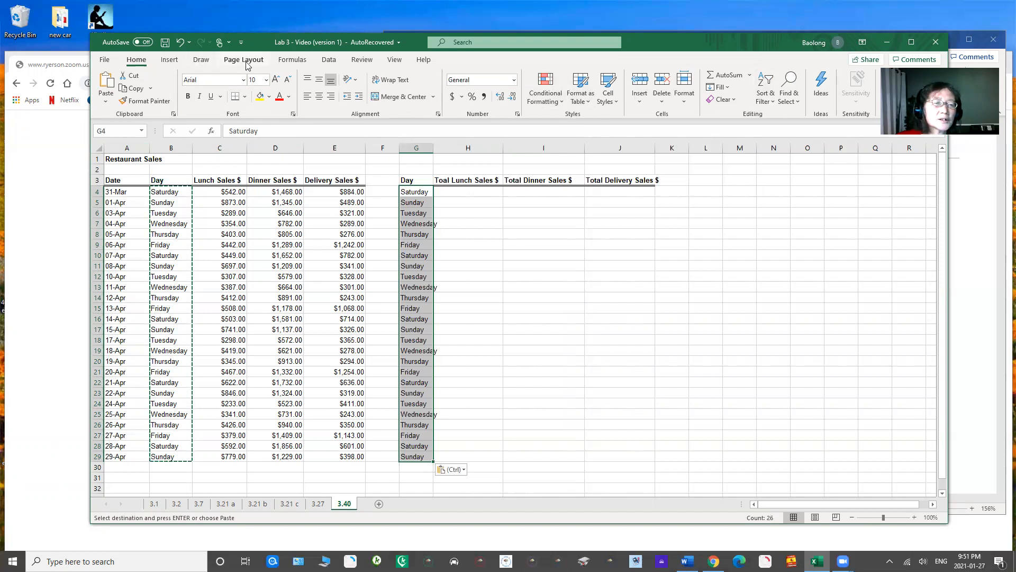
Step: Remove duplicate days from G4:G29 with the selection expanded to columns G to J, headers included and all four columns checked
{"action": "left_click", "coordinate": [330, 62]}
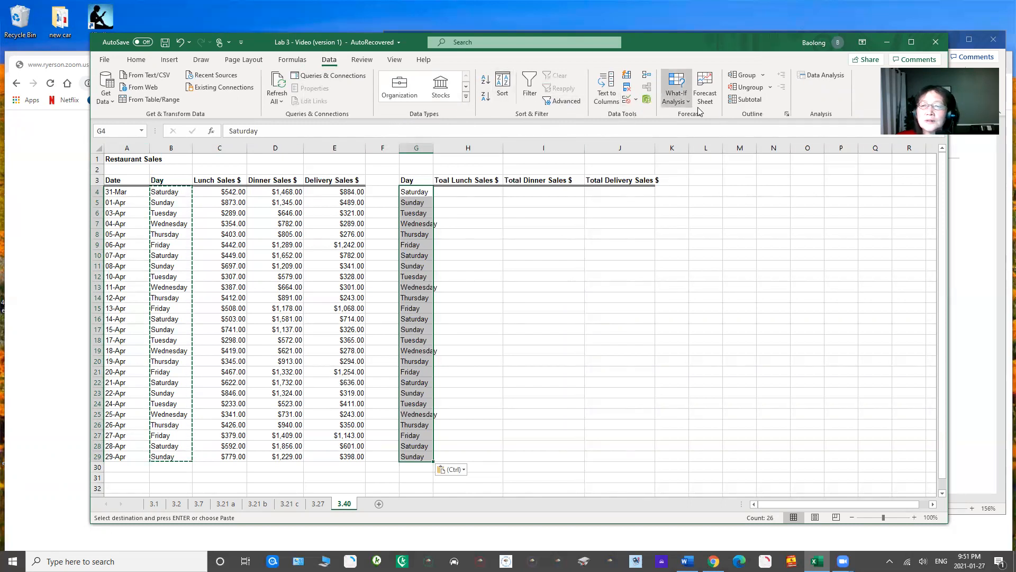
{"action": "left_click", "coordinate": [626, 89]}
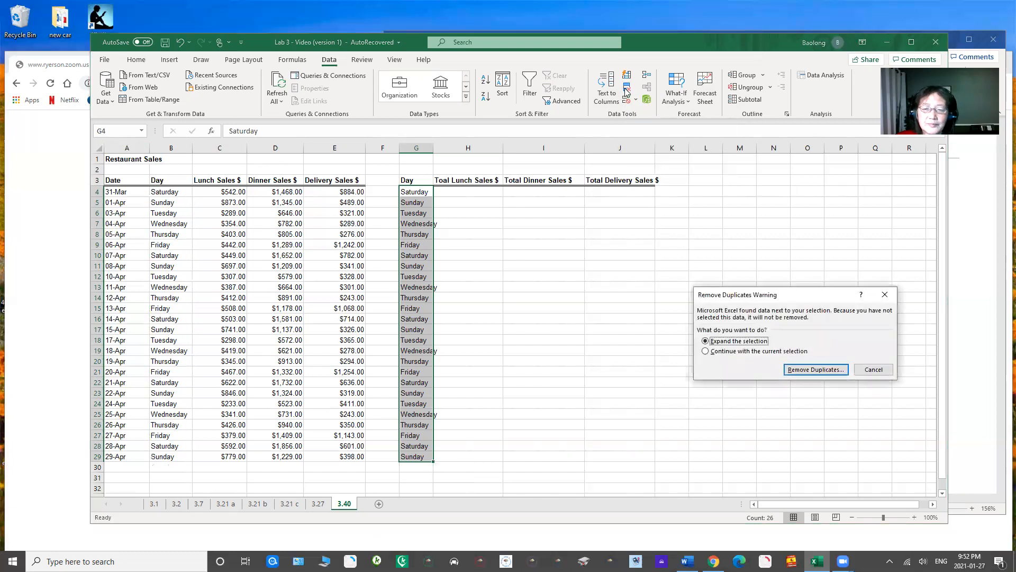
{"action": "left_click", "coordinate": [818, 369]}
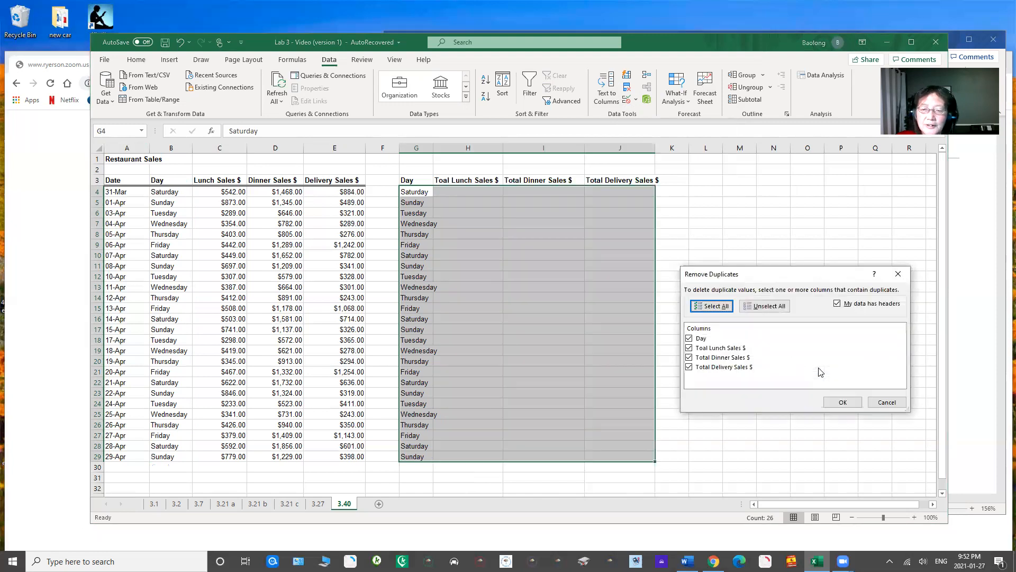
{"action": "left_click", "coordinate": [845, 404]}
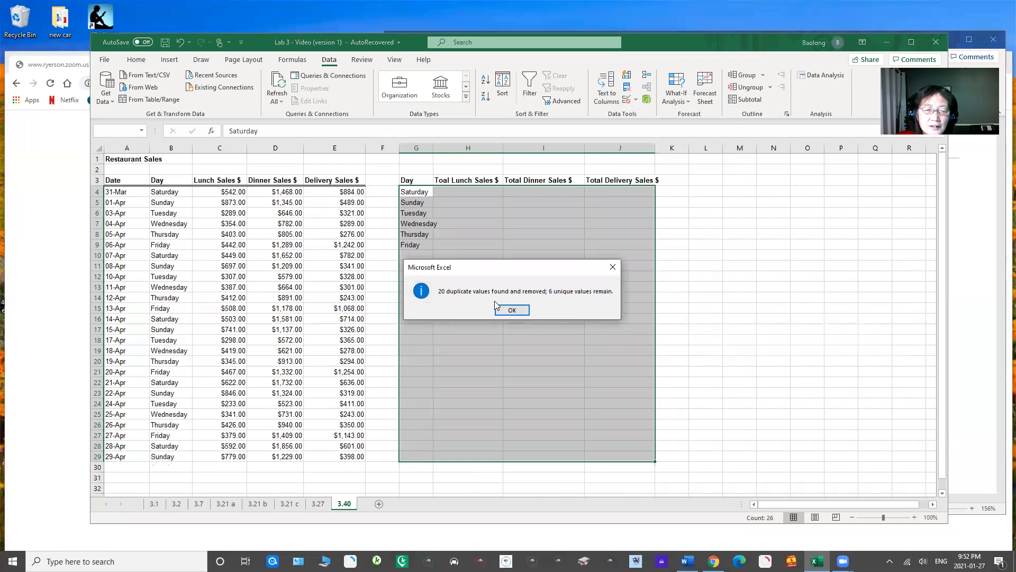
{"action": "left_click", "coordinate": [511, 310]}
{"action": "left_click", "coordinate": [743, 319]}
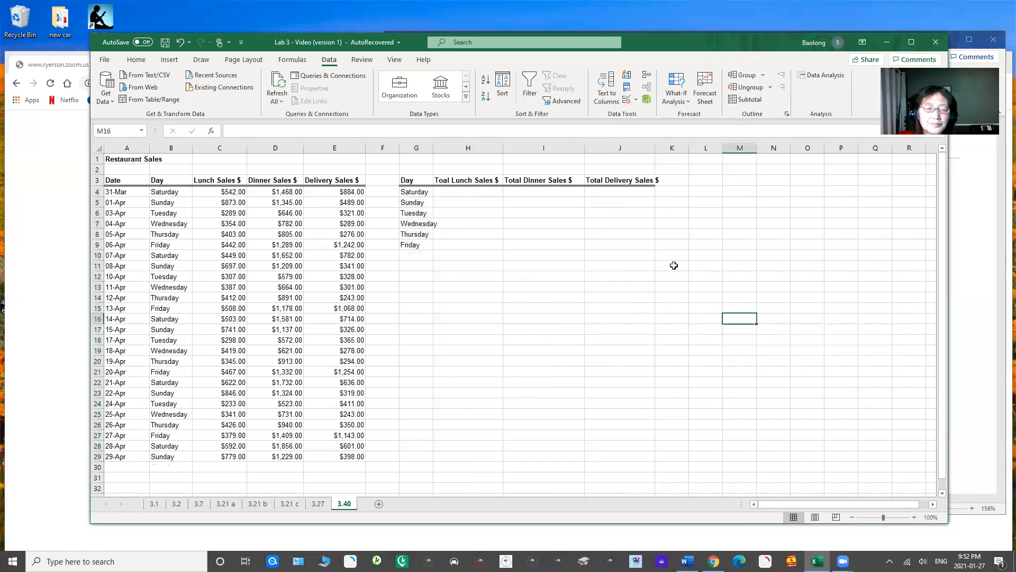
Step: Widen column G so that the day names in G4:G9 fit inside it
{"action": "left_click_drag", "start_coordinate": [433, 149], "coordinate": [466, 150]}
{"action": "left_click_drag", "start_coordinate": [426, 194], "coordinate": [430, 246]}
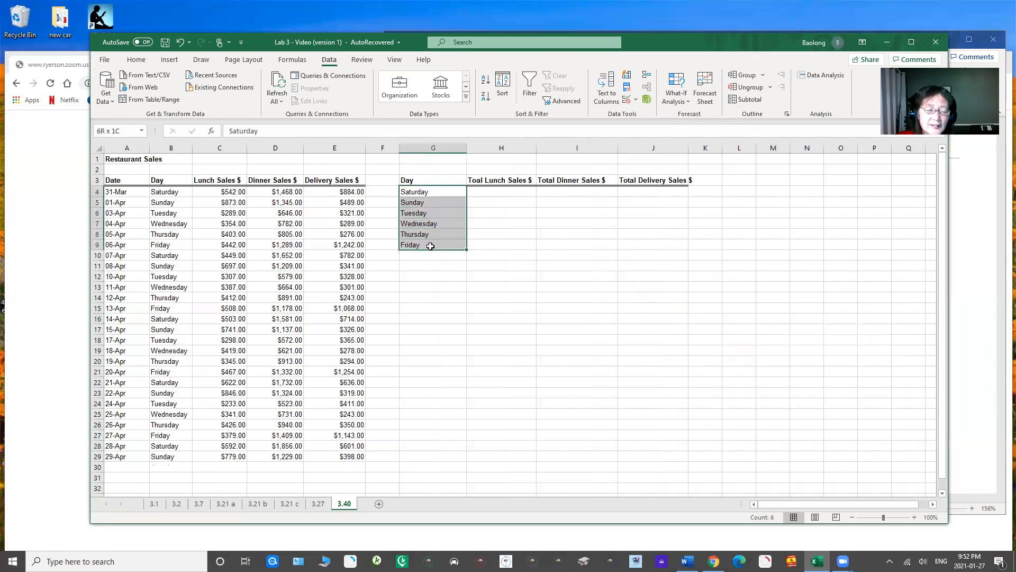
{"action": "left_click", "coordinate": [493, 283]}
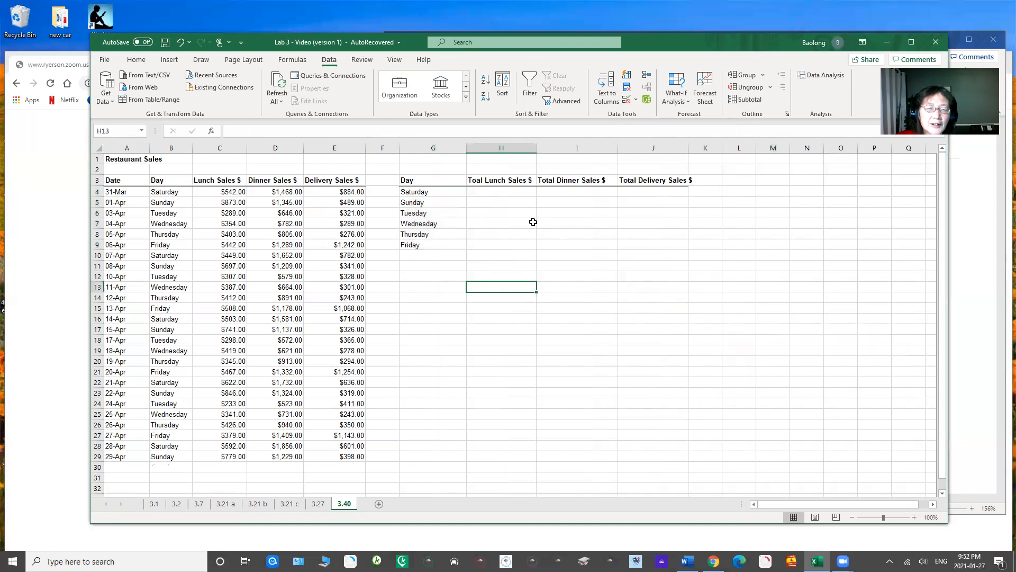
Step: Begin a SUMIF formula in H4 for Saturday's total lunch sales
{"action": "left_click", "coordinate": [499, 193]}
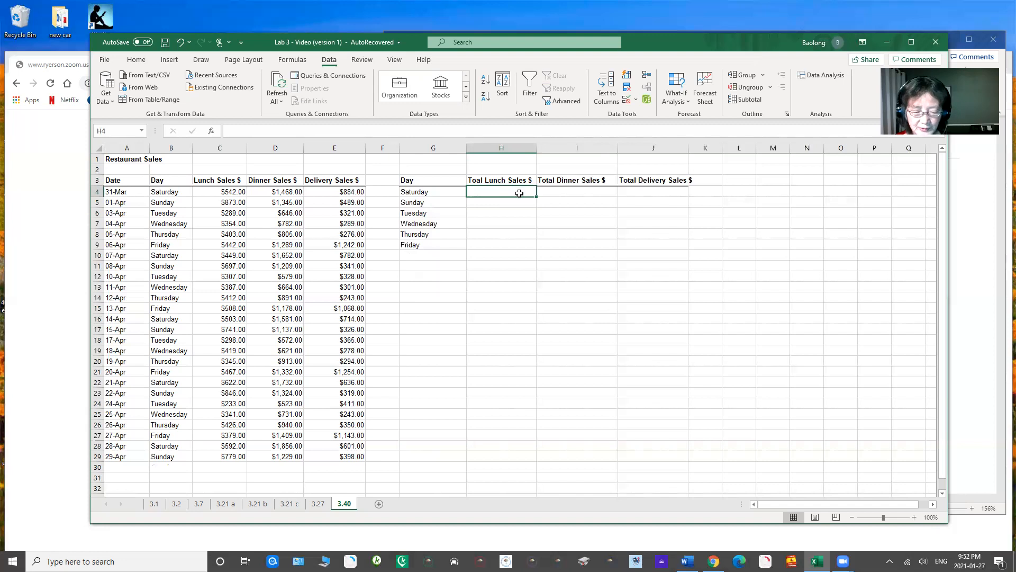
{"action": "type", "text": "="}
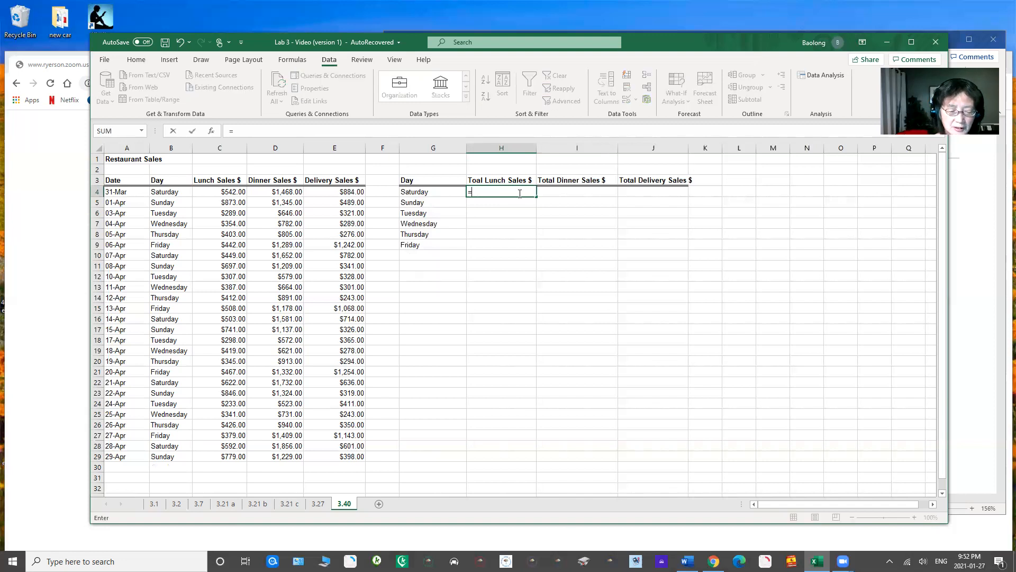
{"action": "type", "text": "sumif("}
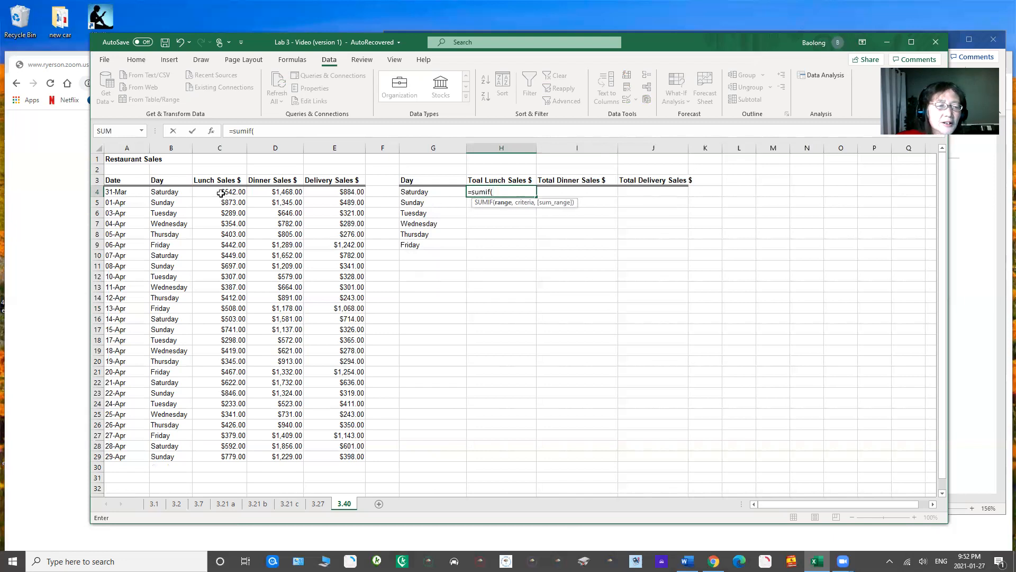
{"action": "left_click_drag", "start_coordinate": [216, 190], "coordinate": [223, 455]}
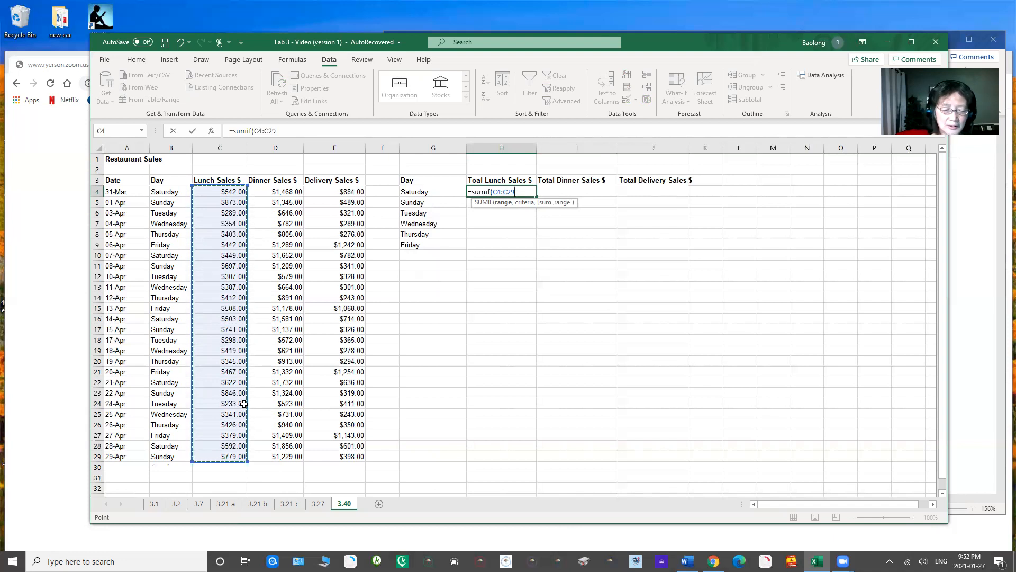
{"action": "type", "text": ","}
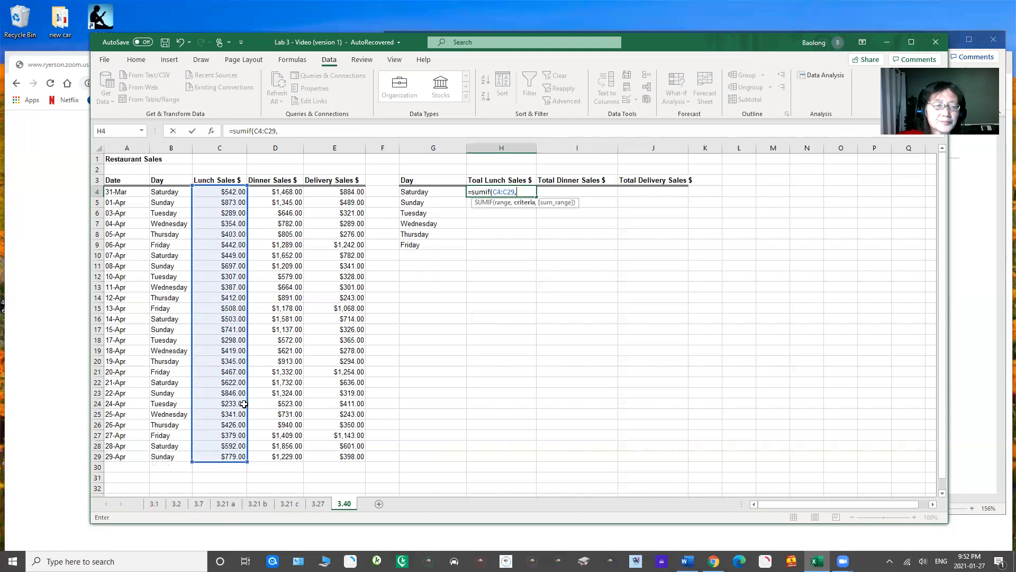
{"action": "left_click", "coordinate": [424, 192]}
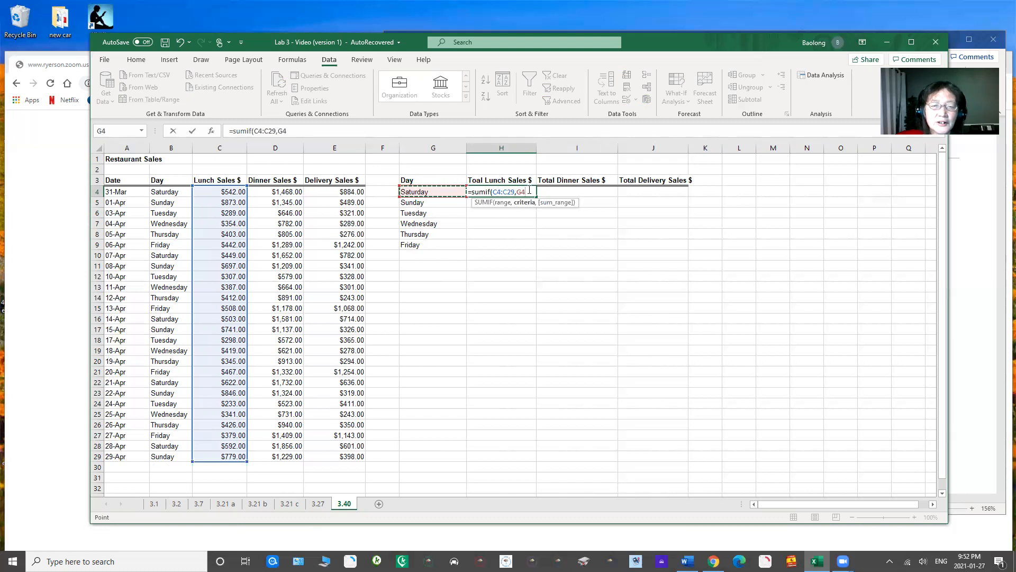
{"action": "left_click_drag", "start_coordinate": [515, 191], "coordinate": [494, 193]}
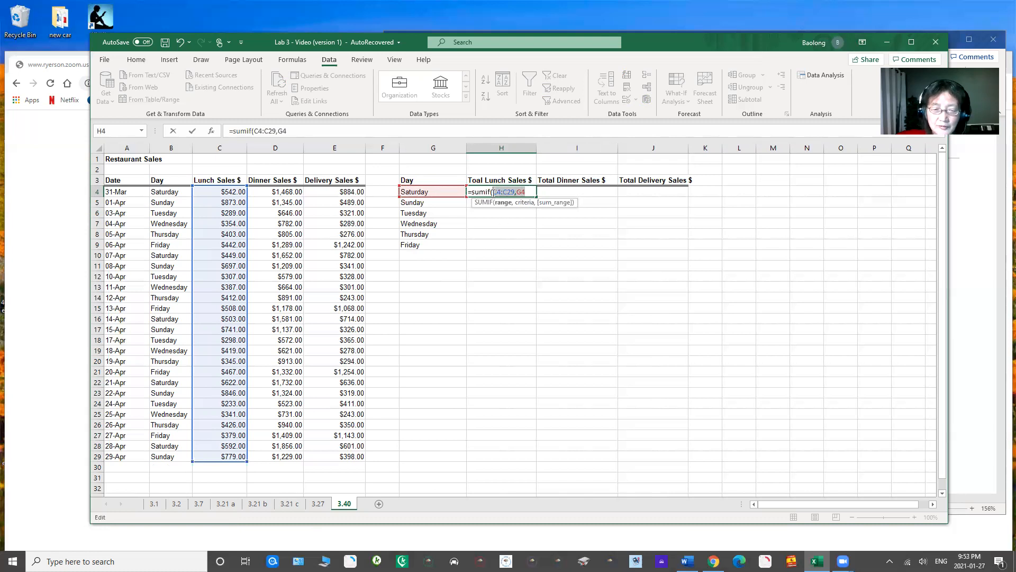
{"action": "key", "text": "BackSpace"}
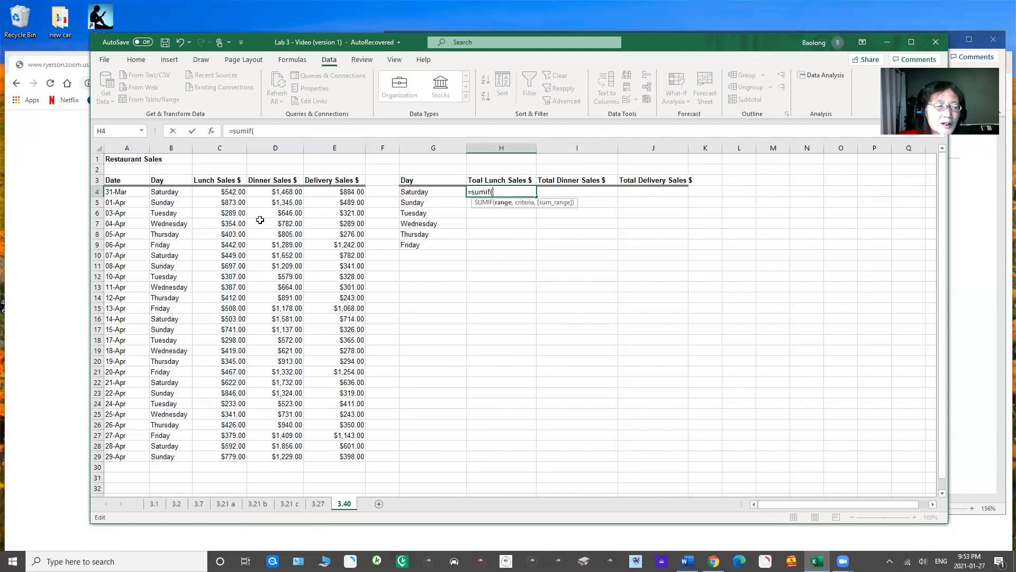
Step: Complete the SUMIF arguments in H4 with range B4:B29, criteria G4 and sum range C4:C29
{"action": "left_click_drag", "start_coordinate": [168, 193], "coordinate": [161, 459]}
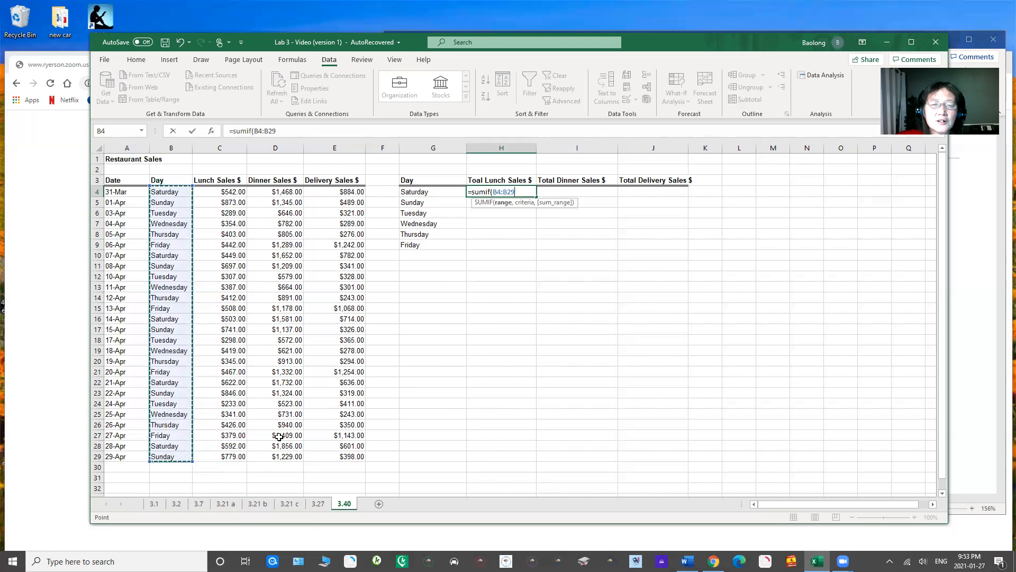
{"action": "type", "text": ","}
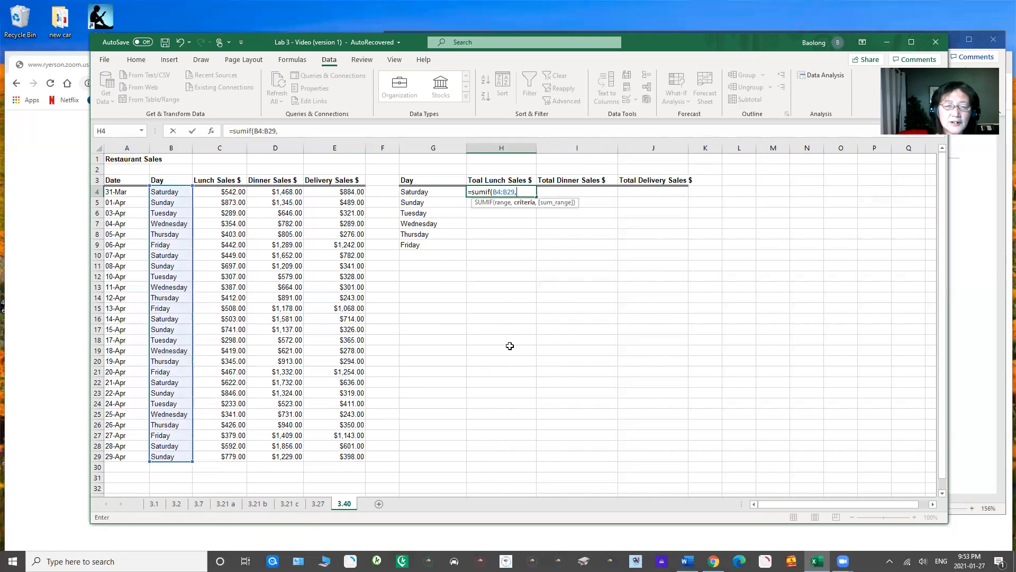
{"action": "left_click", "coordinate": [419, 190]}
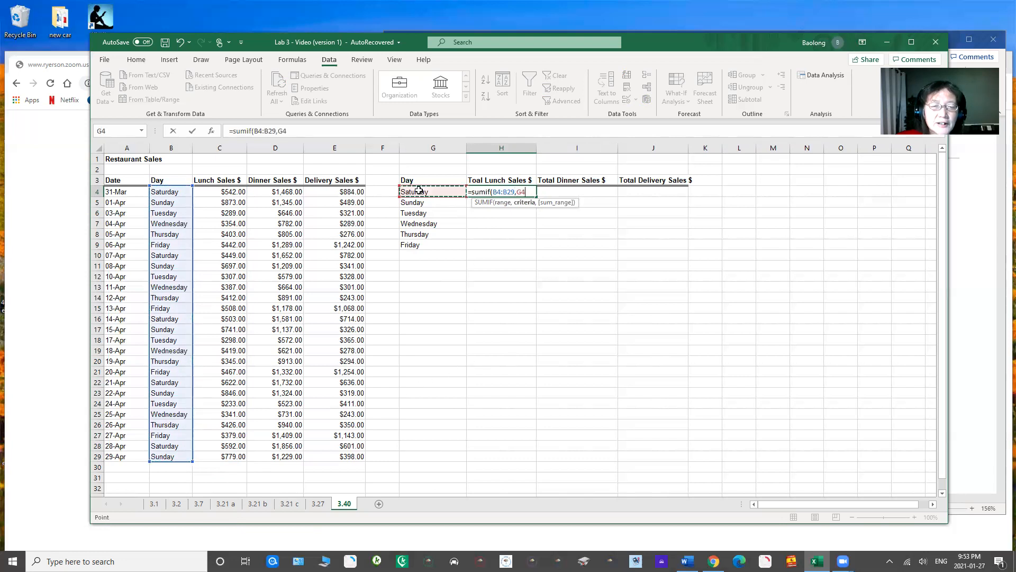
{"action": "type", "text": ","}
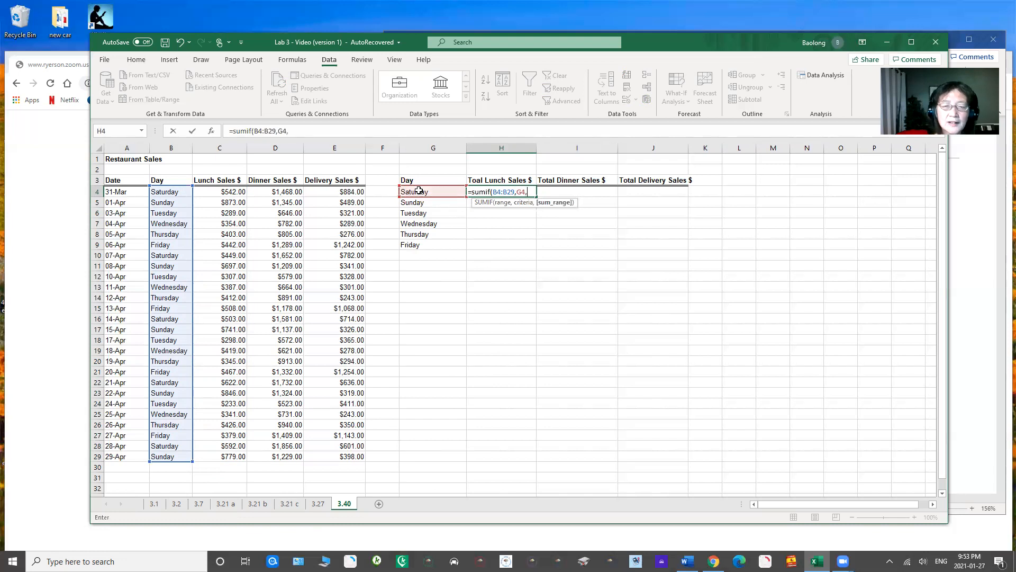
{"action": "left_click_drag", "start_coordinate": [233, 192], "coordinate": [225, 456]}
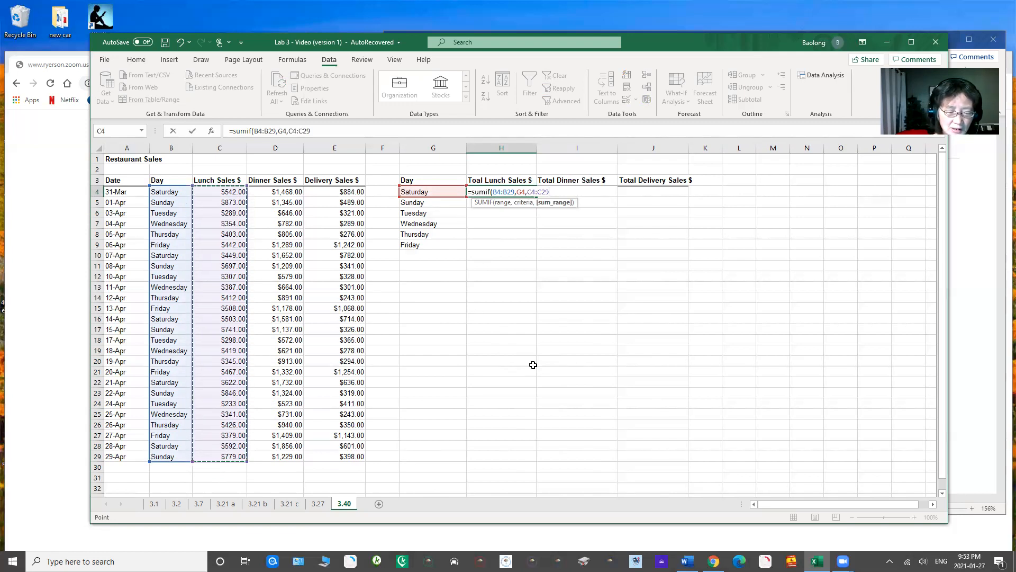
{"action": "type", "text": ")"}
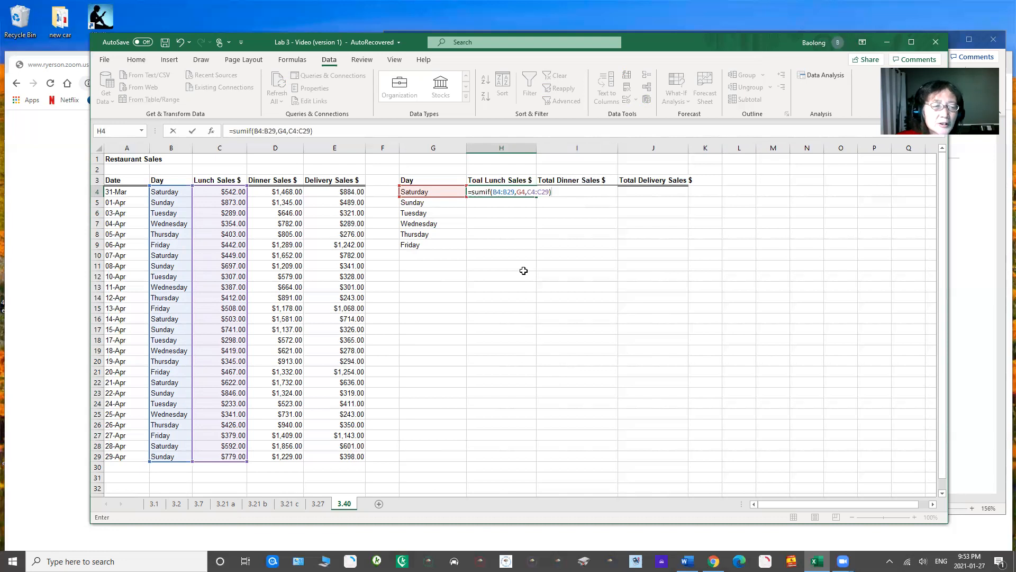
Step: Lock the references in the H4 formula as $B$4:$B$29, $G4 and C$4:C$29, and enter it
{"action": "left_click_drag", "start_coordinate": [493, 193], "coordinate": [514, 192]}
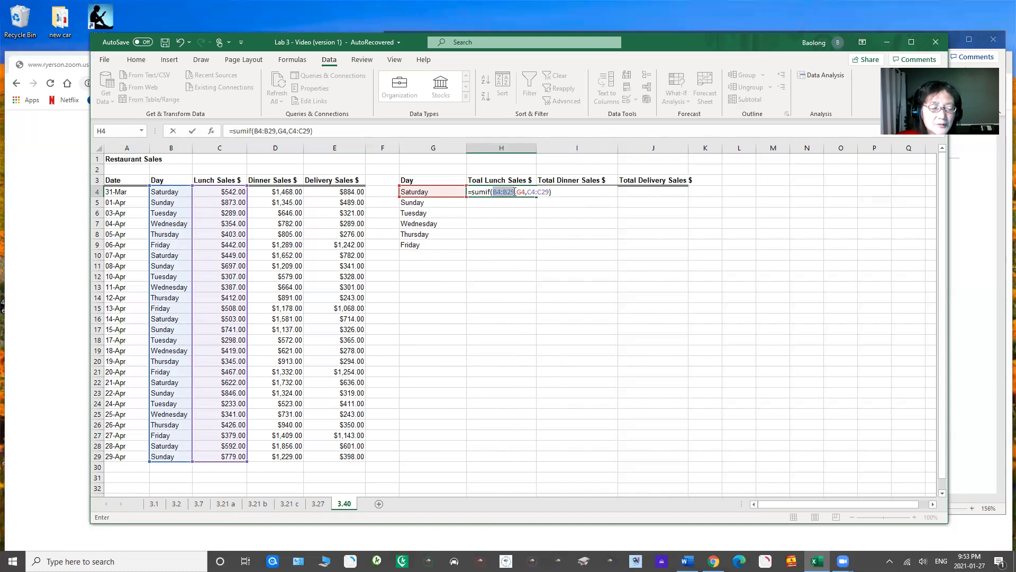
{"action": "key", "text": "F4"}
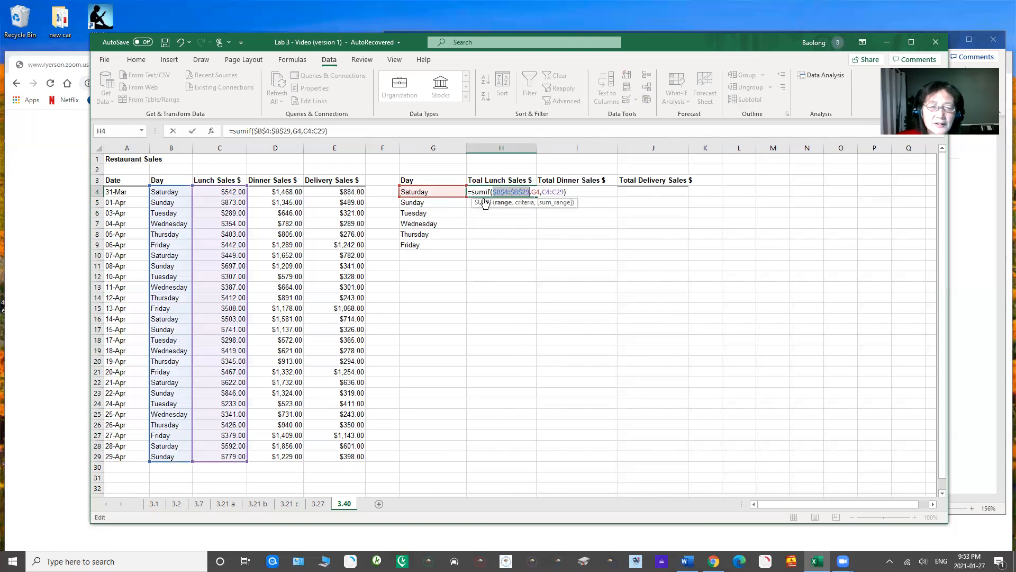
{"action": "left_click", "coordinate": [531, 192]}
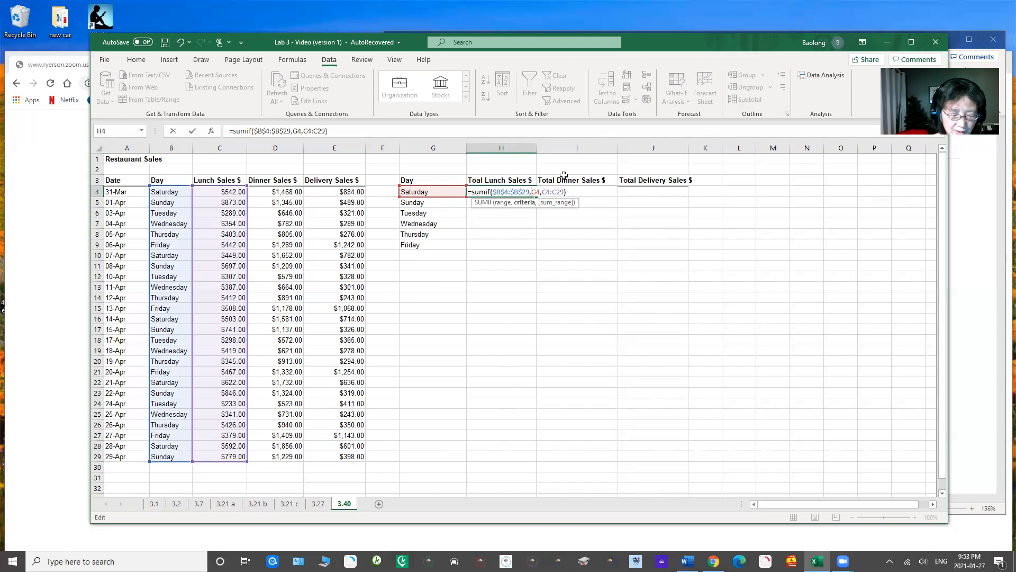
{"action": "type", "text": "$"}
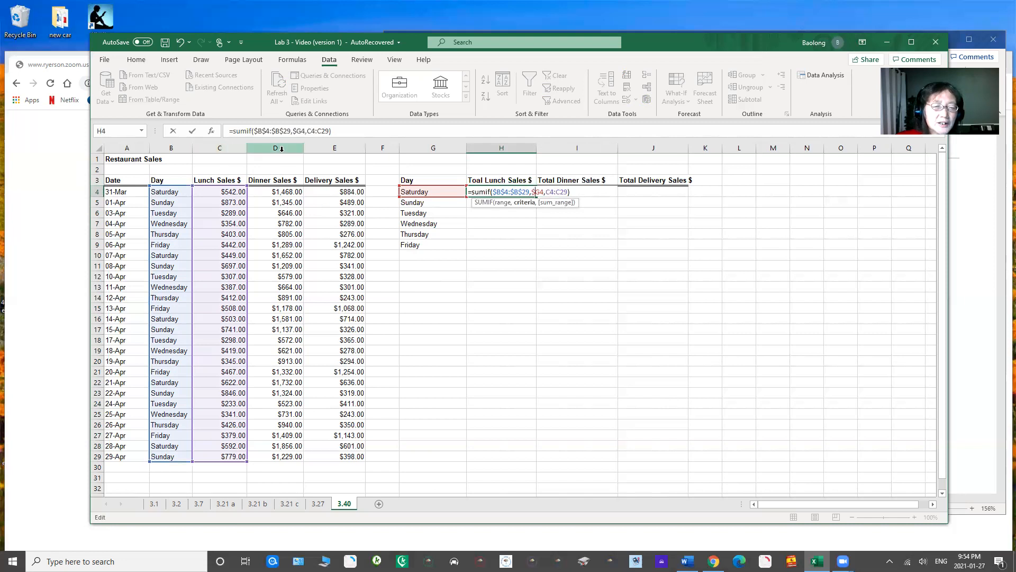
{"action": "left_click", "coordinate": [551, 192]}
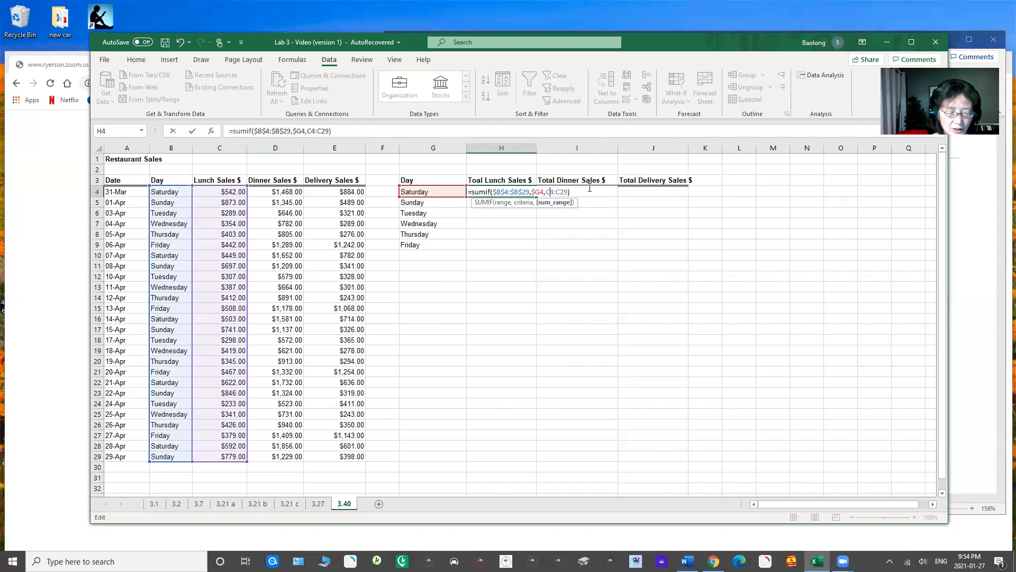
{"action": "type", "text": "$B"}
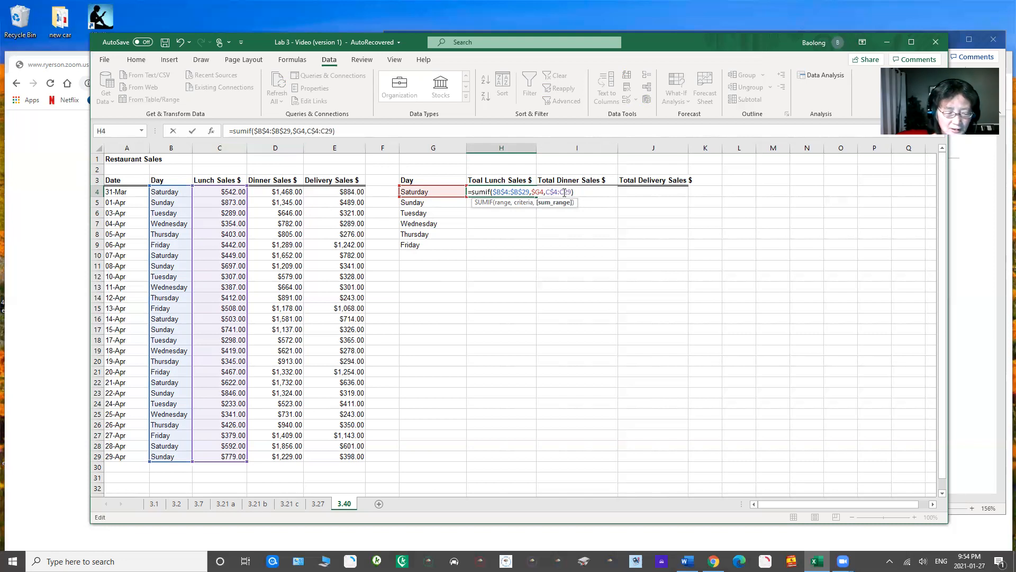
{"action": "type", "text": "$"}
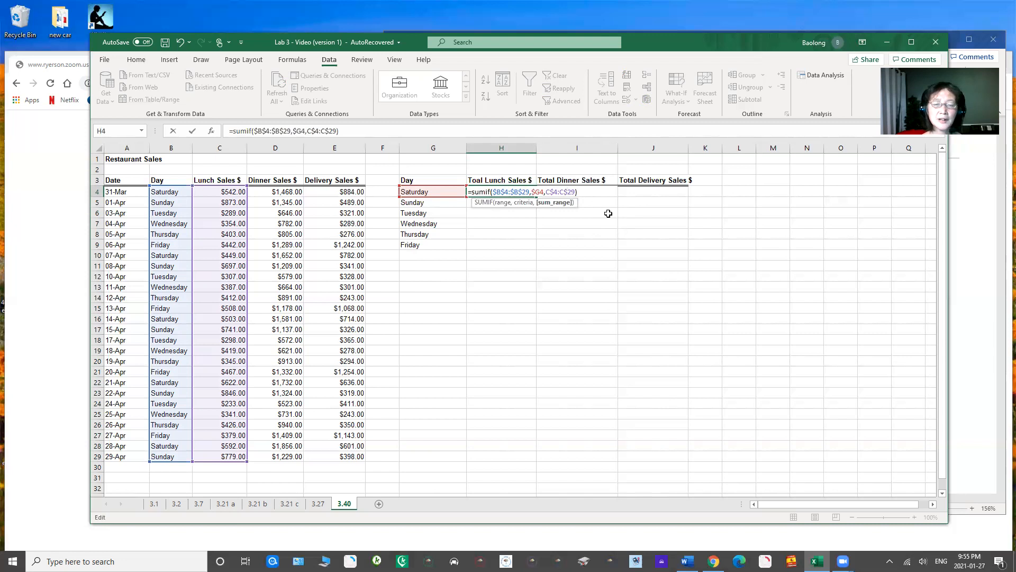
{"action": "key", "text": "Return"}
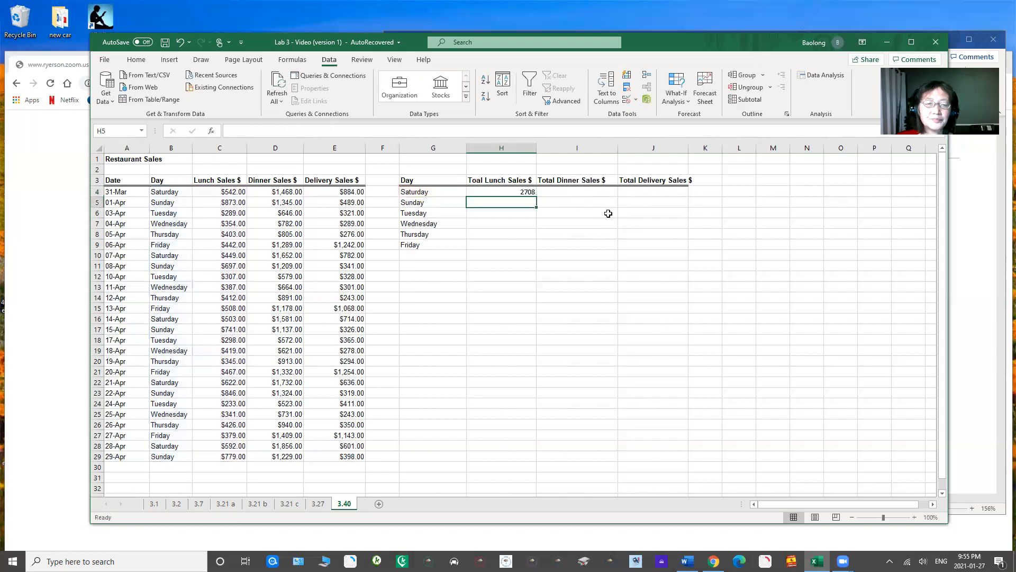
Step: Fill the H4 formula across to J4, check the formulas in I4 and J4, and fill H4:J4 down to row 9
{"action": "left_click", "coordinate": [509, 191]}
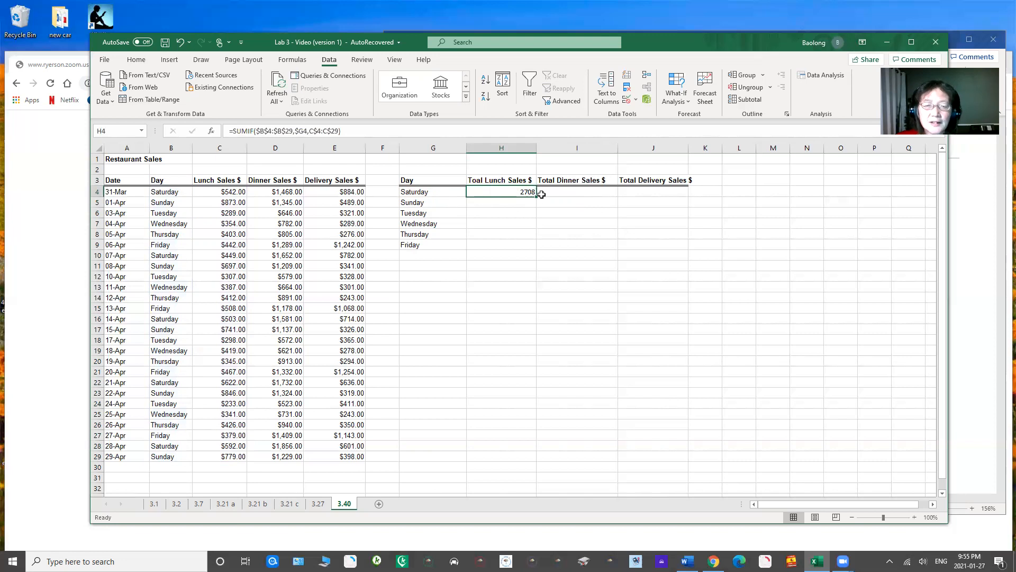
{"action": "left_click_drag", "start_coordinate": [541, 194], "coordinate": [677, 204]}
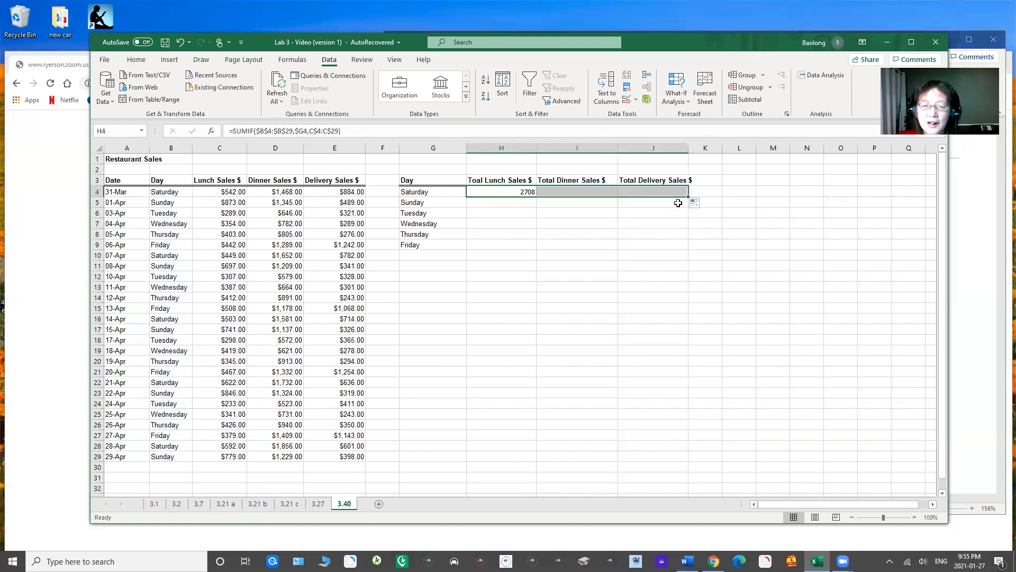
{"action": "left_click", "coordinate": [584, 192]}
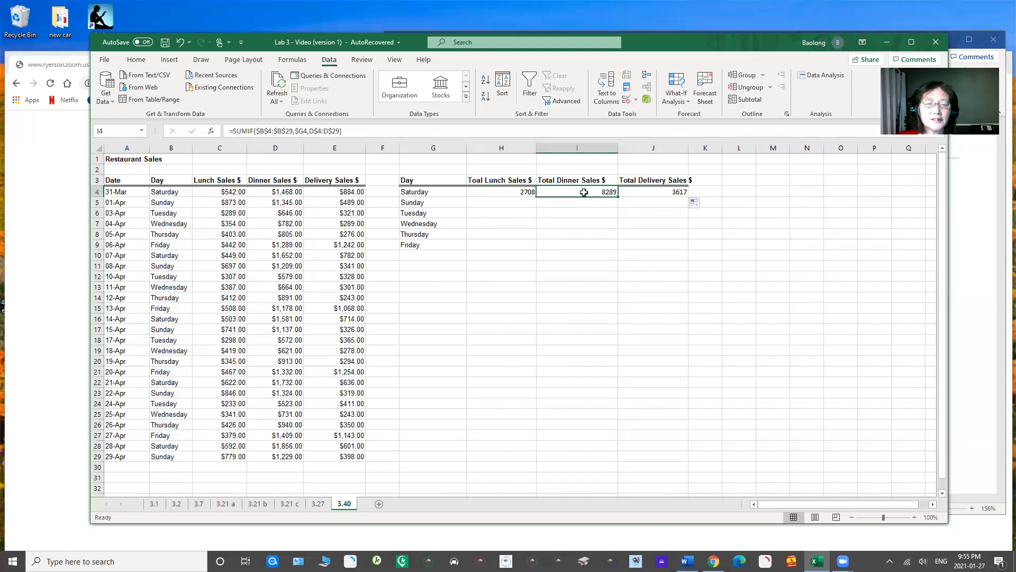
{"action": "left_click", "coordinate": [642, 192]}
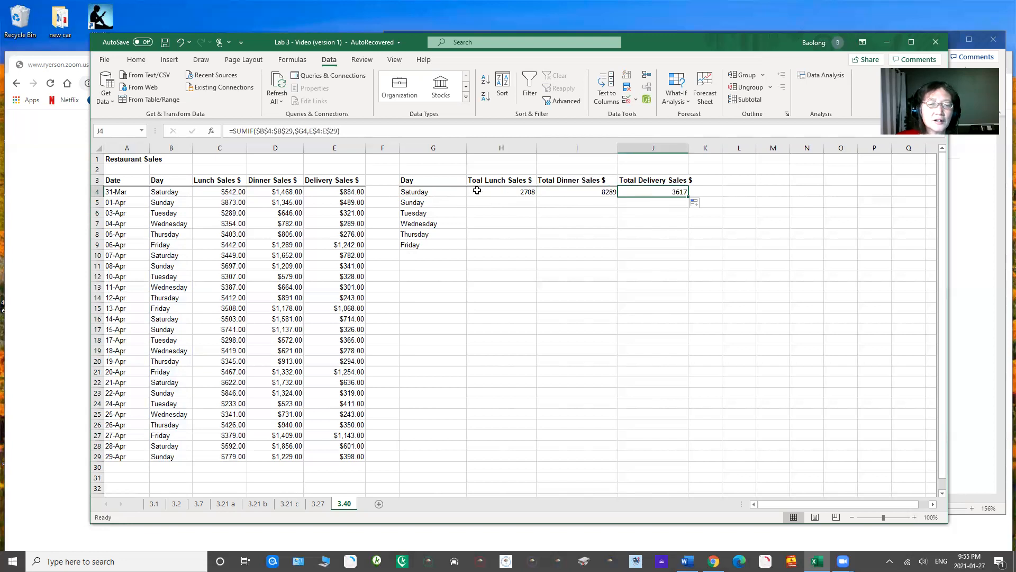
{"action": "left_click_drag", "start_coordinate": [493, 192], "coordinate": [627, 192]}
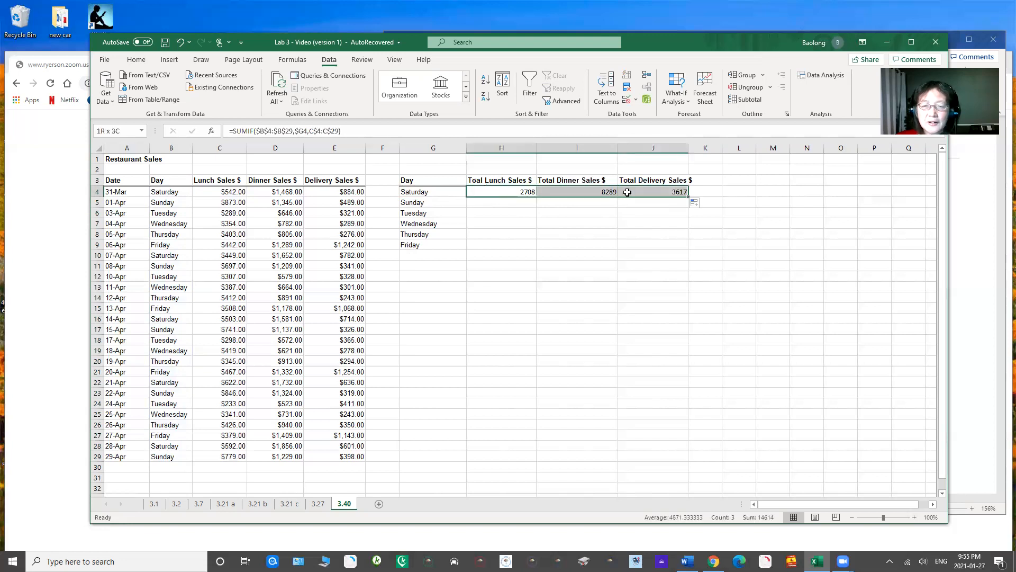
{"action": "double_click", "coordinate": [688, 197]}
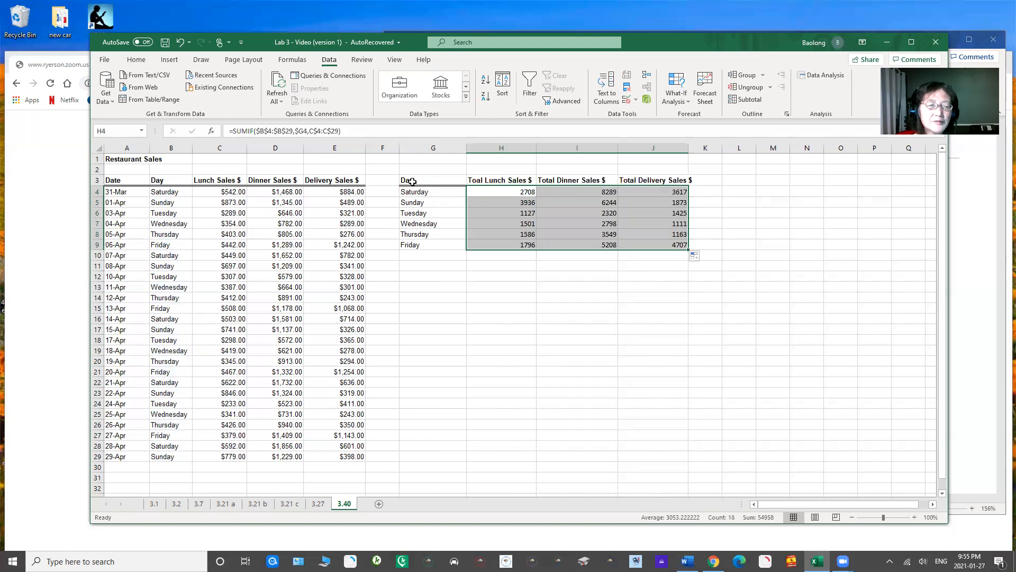
{"action": "left_click_drag", "start_coordinate": [412, 182], "coordinate": [665, 244]}
{"action": "key", "text": "ctrl+c"}
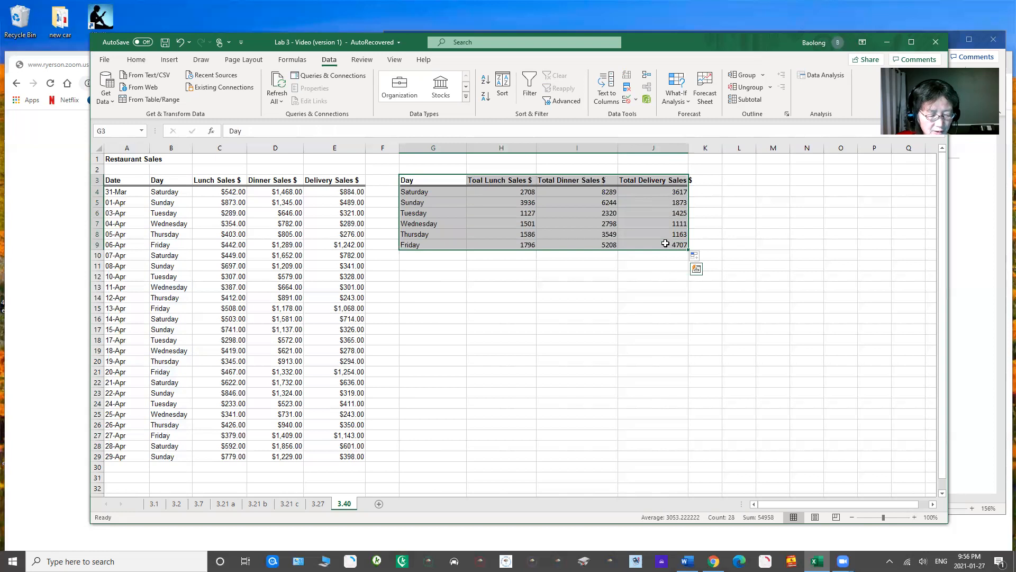
{"action": "key", "text": "ctrl+space"}
{"action": "left_click", "coordinate": [587, 235]}
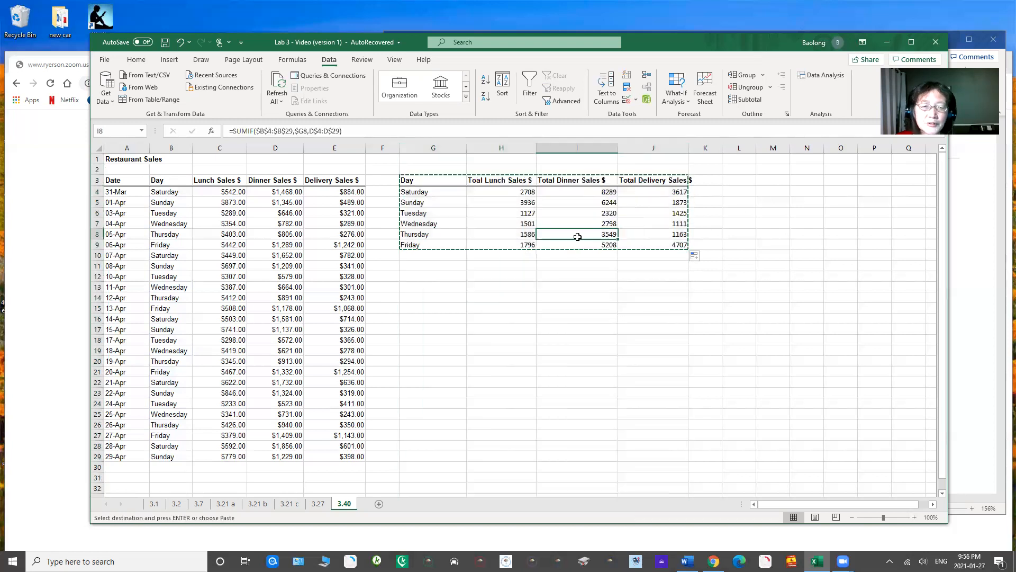
{"action": "left_click", "coordinate": [526, 310]}
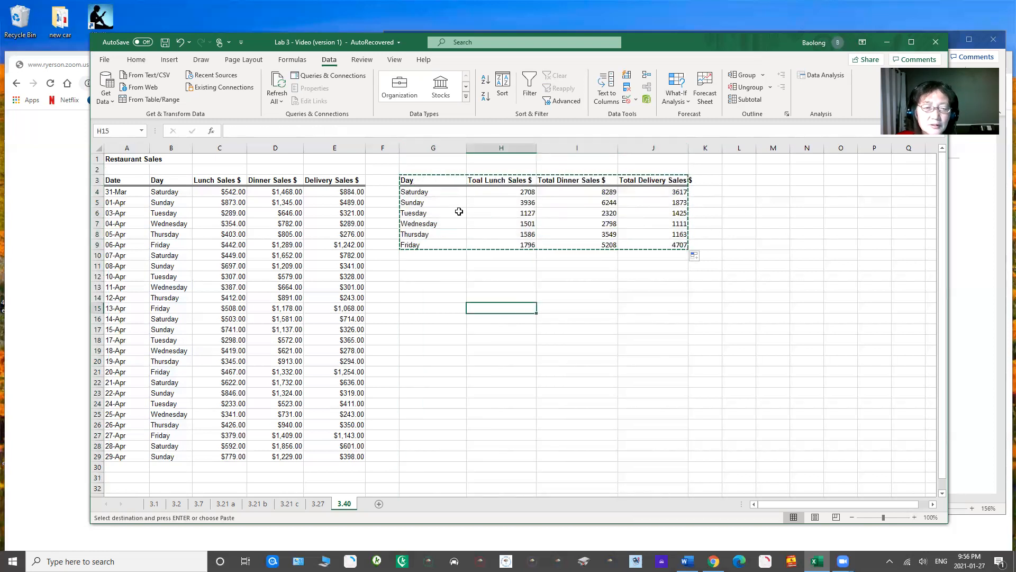
{"action": "key", "text": "Escape"}
Step: Copy the summary table G3:J9 and paste it starting at L3
{"action": "left_click_drag", "start_coordinate": [413, 184], "coordinate": [659, 244]}
{"action": "key", "text": "ctrl+c"}
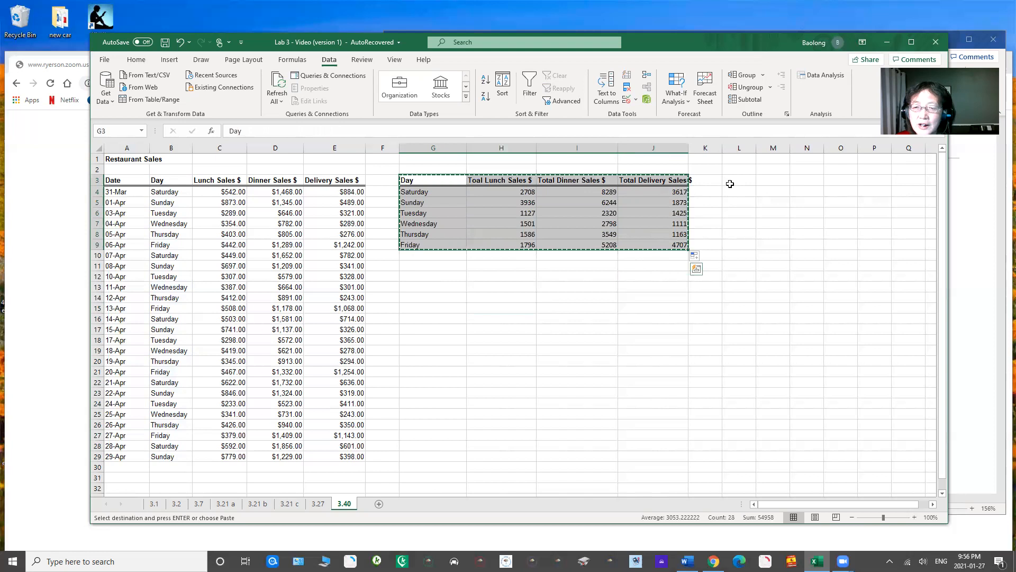
{"action": "left_click", "coordinate": [730, 184]}
{"action": "key", "text": "ctrl+v"}
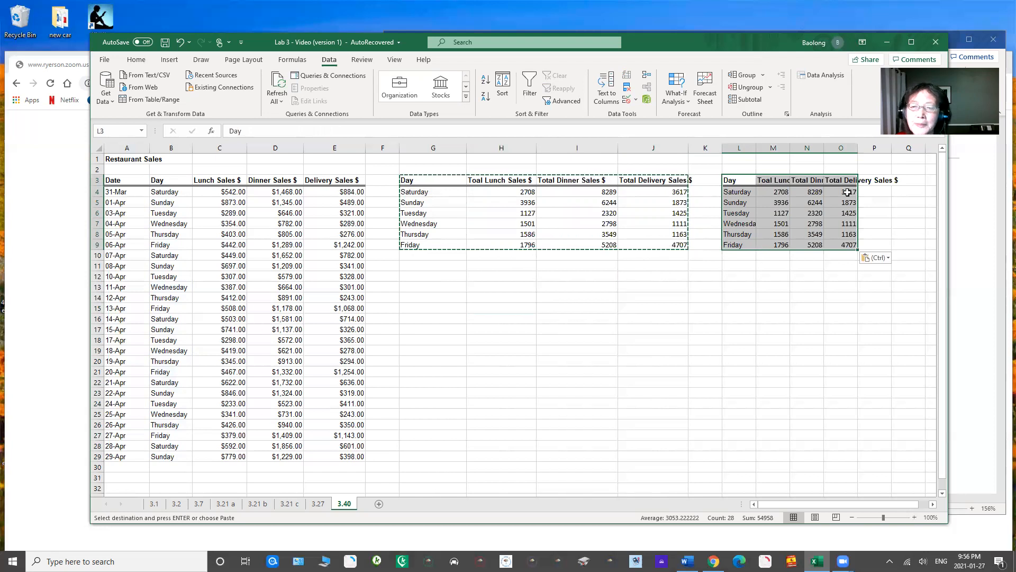
Step: Widen column O of the pasted table and inspect the SUMIF formula copied into M4
{"action": "left_click_drag", "start_coordinate": [858, 148], "coordinate": [879, 148]}
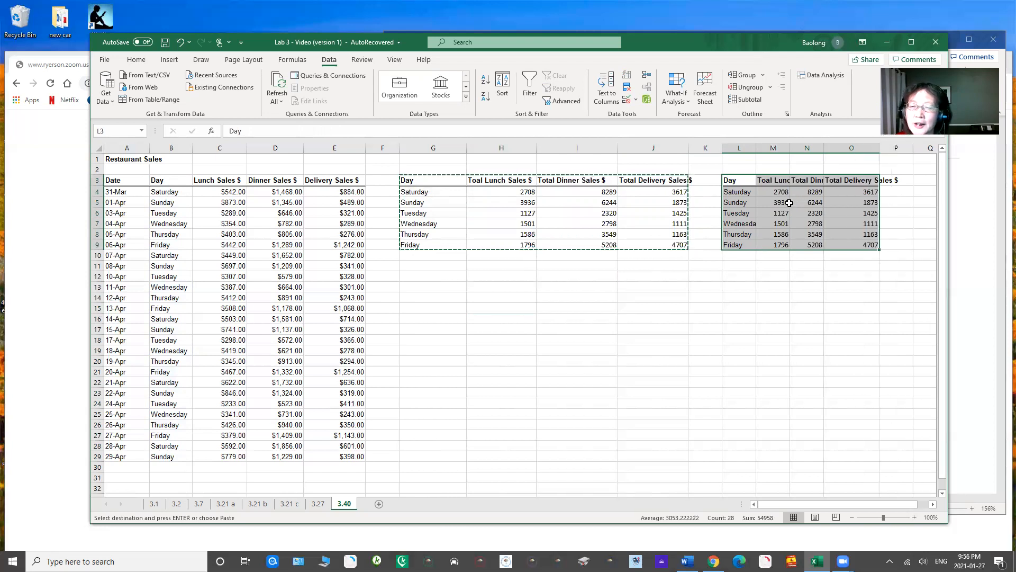
{"action": "key", "text": "Escape"}
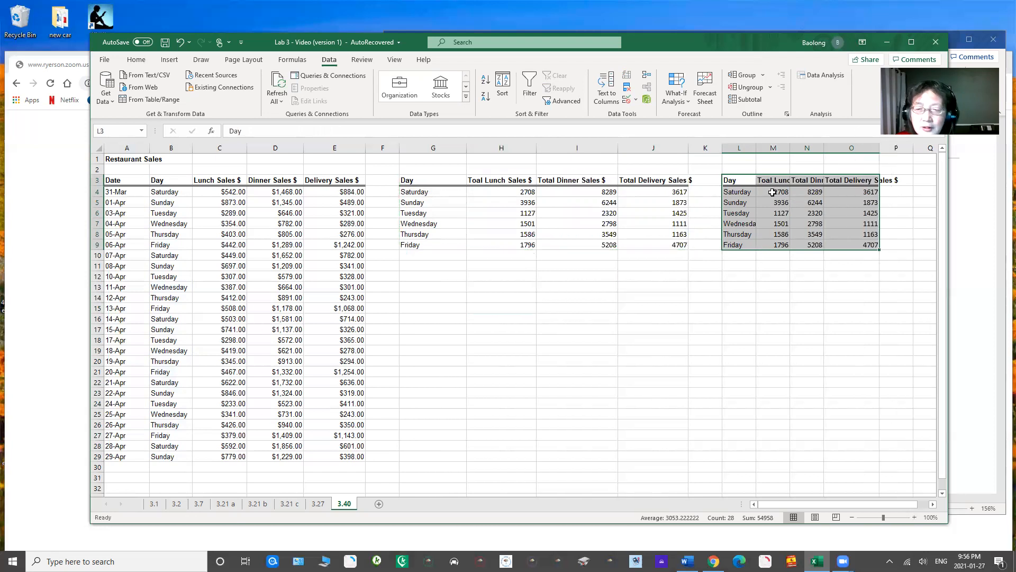
{"action": "left_click", "coordinate": [772, 194]}
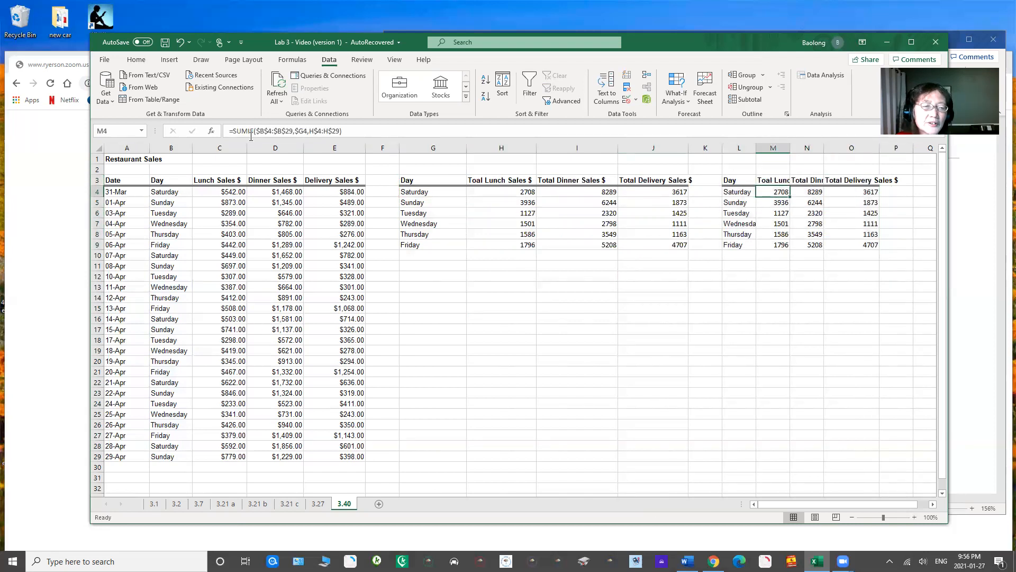
{"action": "left_click_drag", "start_coordinate": [247, 131], "coordinate": [232, 132]}
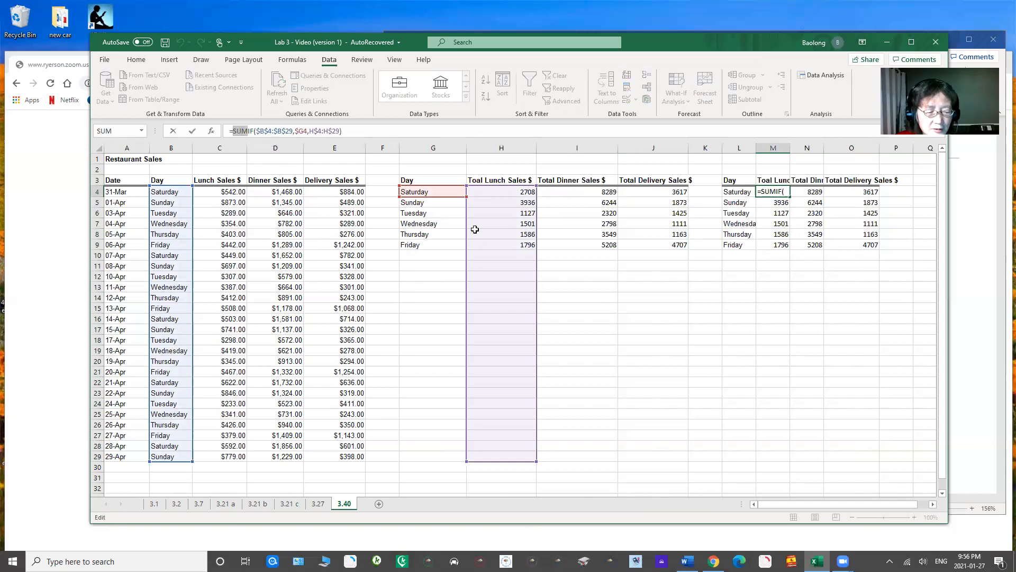
{"action": "key", "text": "Return"}
{"action": "left_click", "coordinate": [805, 309]}
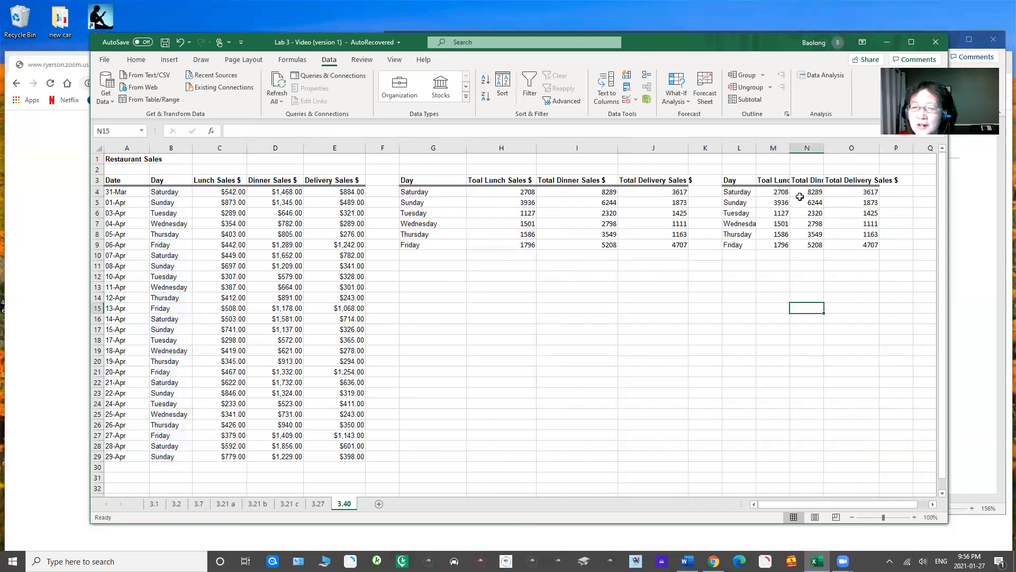
Step: Clear the copied totals in M4:O9 and widen columns L, M and N
{"action": "left_click_drag", "start_coordinate": [778, 194], "coordinate": [855, 243]}
{"action": "key", "text": "Delete"}
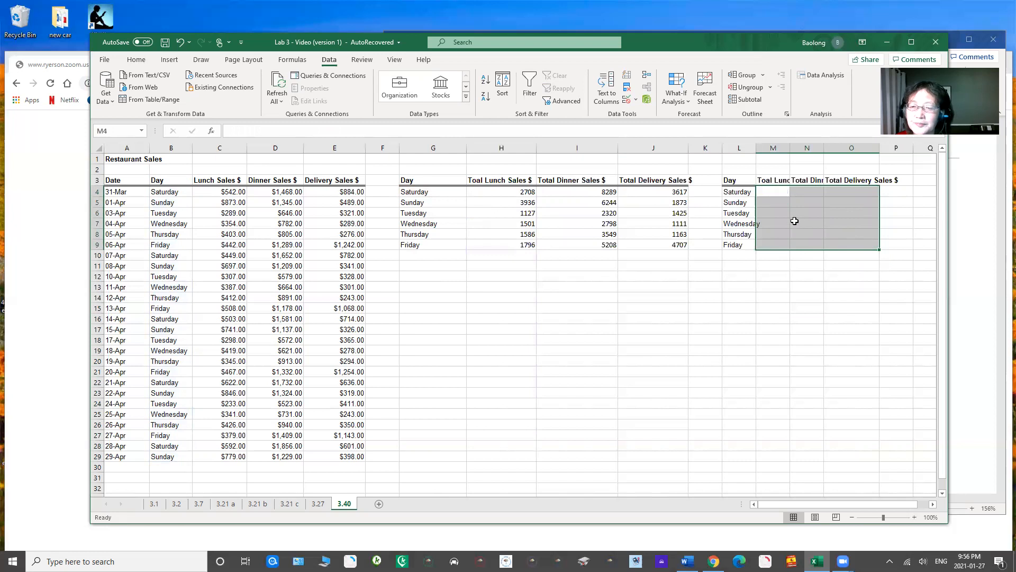
{"action": "left_click_drag", "start_coordinate": [757, 150], "coordinate": [858, 148]}
{"action": "left_click", "coordinate": [781, 192]}
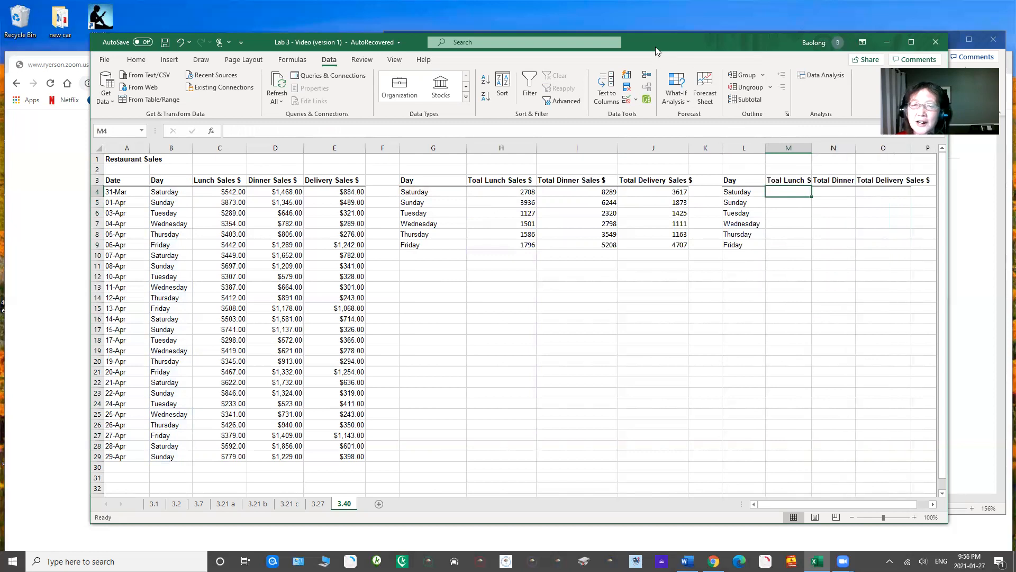
{"action": "left_click_drag", "start_coordinate": [665, 43], "coordinate": [591, 57]}
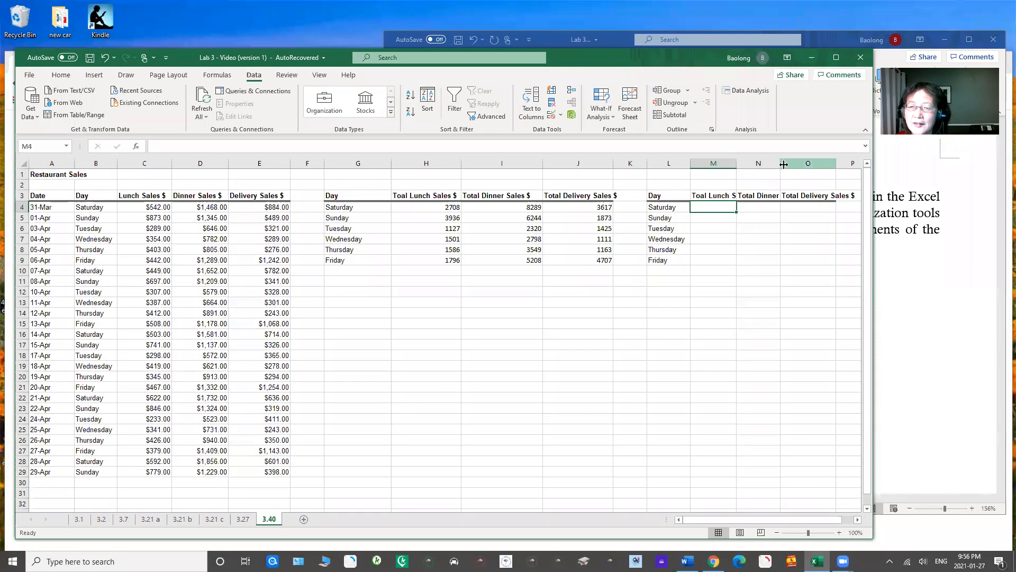
{"action": "left_click_drag", "start_coordinate": [780, 163], "coordinate": [786, 163]}
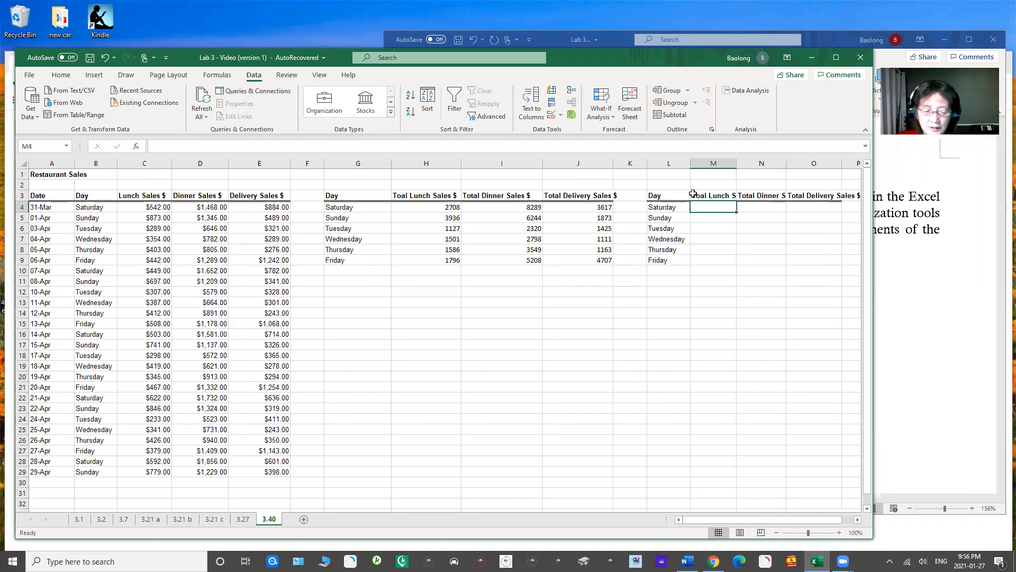
Step: Start an AVERAGEIF formula in M4
{"action": "type", "text": "=aver"}
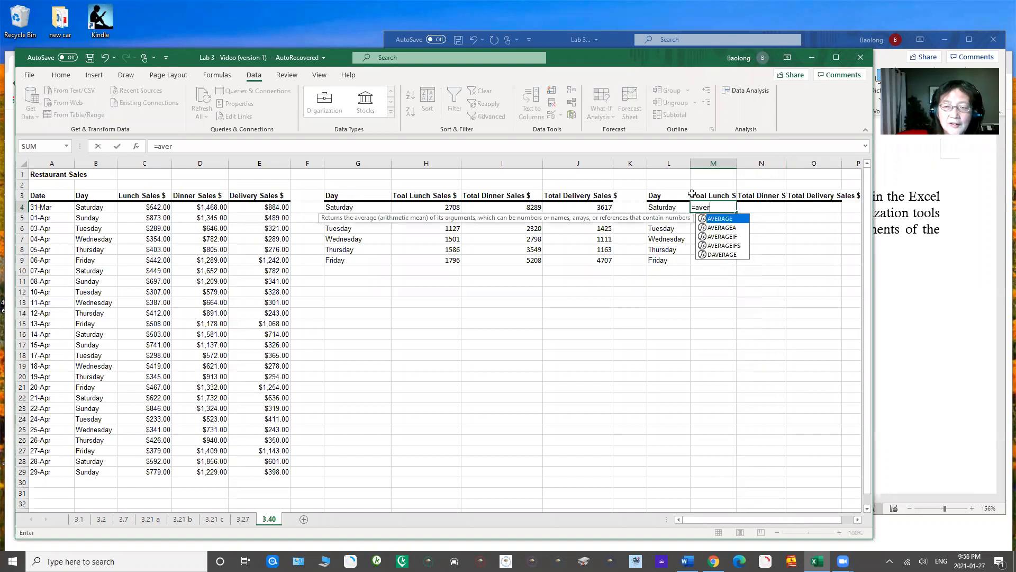
{"action": "type", "text": "agei"}
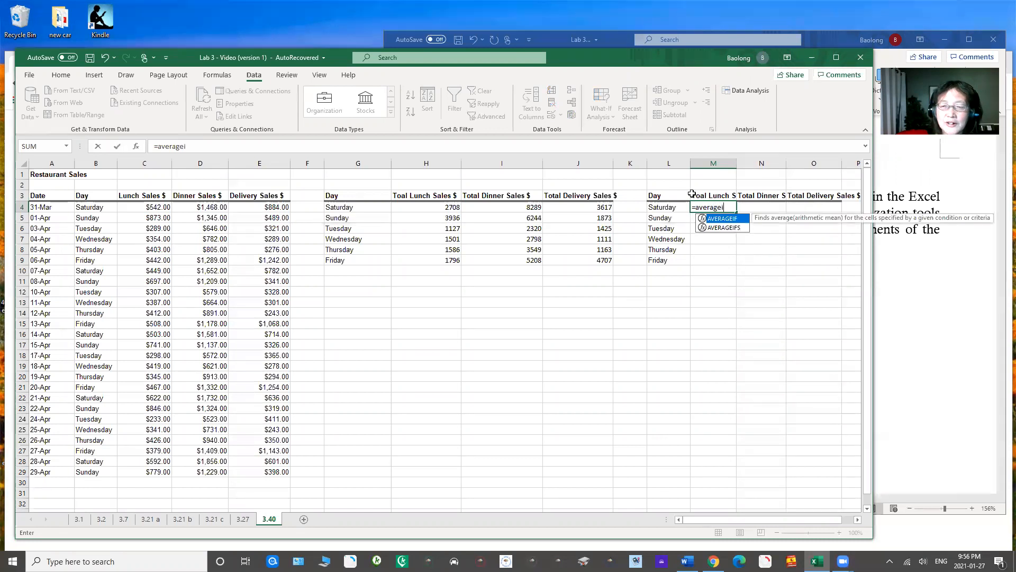
{"action": "type", "text": "f"}
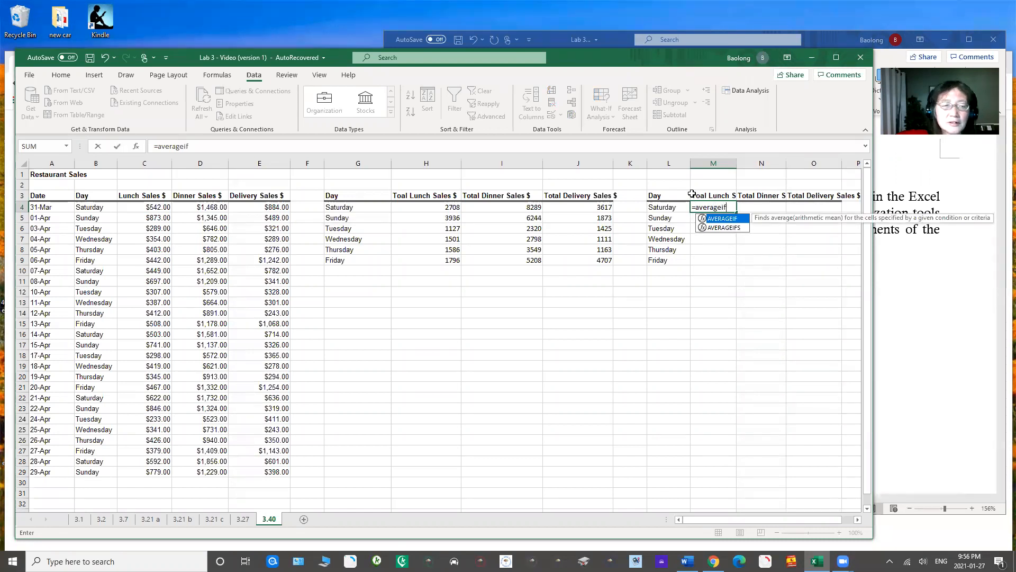
{"action": "type", "text": "("}
{"action": "key", "text": "BackSpace"}
{"action": "key", "text": "BackSpace"}
{"action": "key", "text": "BackSpace"}
{"action": "key", "text": "BackSpace"}
{"action": "key", "text": "BackSpace"}
{"action": "key", "text": "BackSpace"}
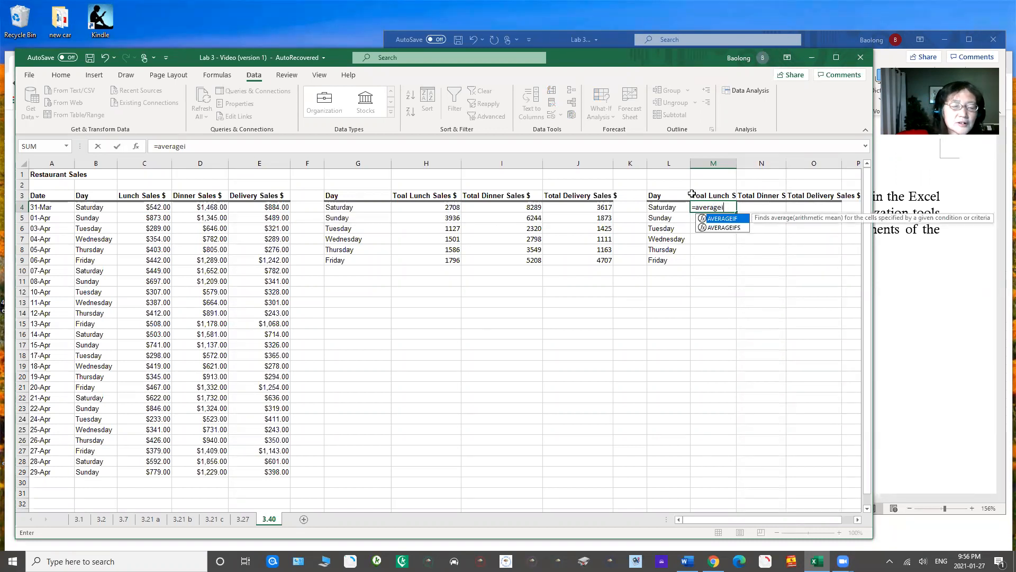
{"action": "type", "text": "ageif("}
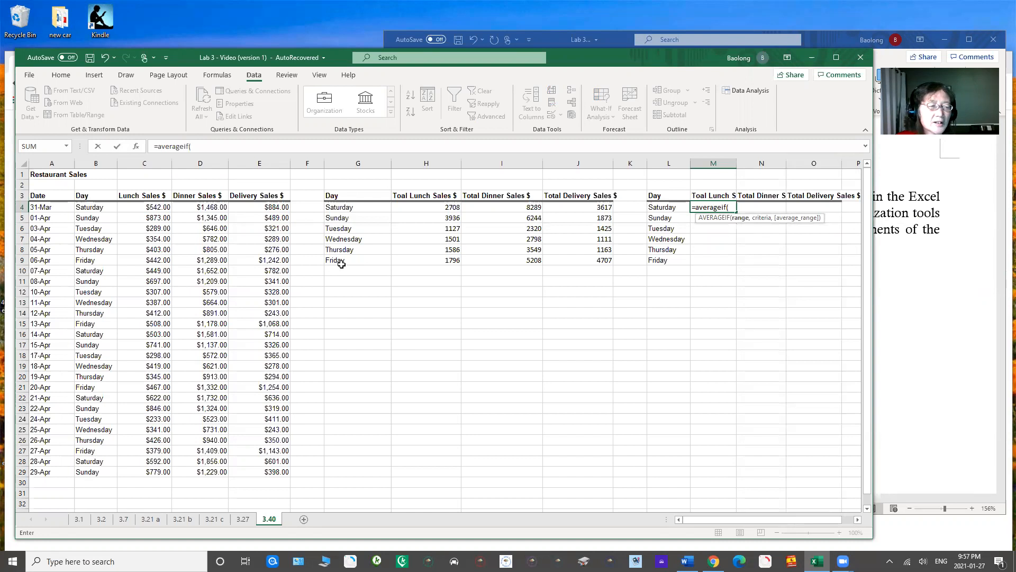
Step: Set the AVERAGEIF range in M4 to $B$4:$B$29 and its criteria to $L4
{"action": "left_click", "coordinate": [96, 208]}
{"action": "left_click_drag", "start_coordinate": [96, 208], "coordinate": [93, 471]}
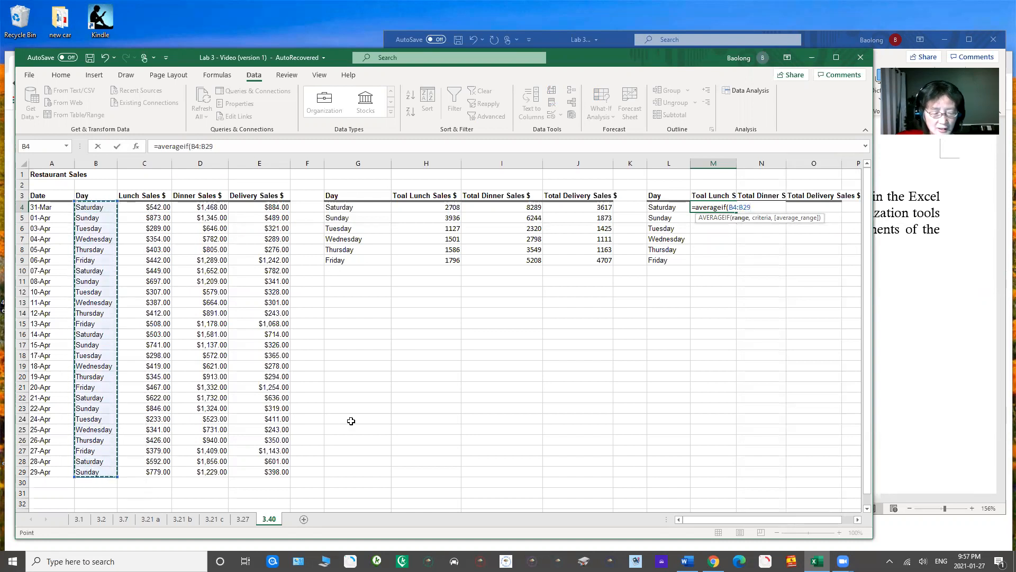
{"action": "key", "text": "F4"}
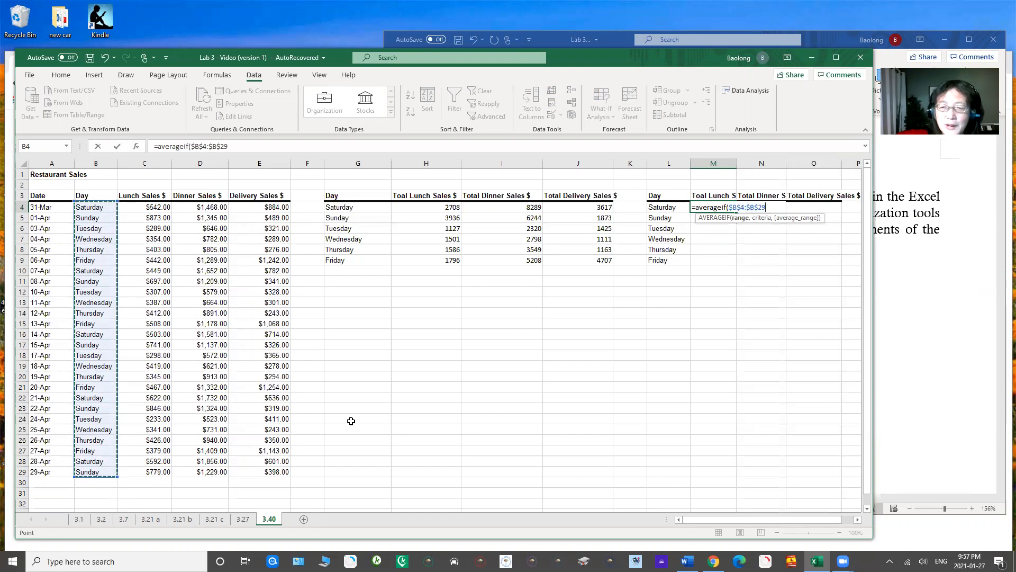
{"action": "type", "text": ","}
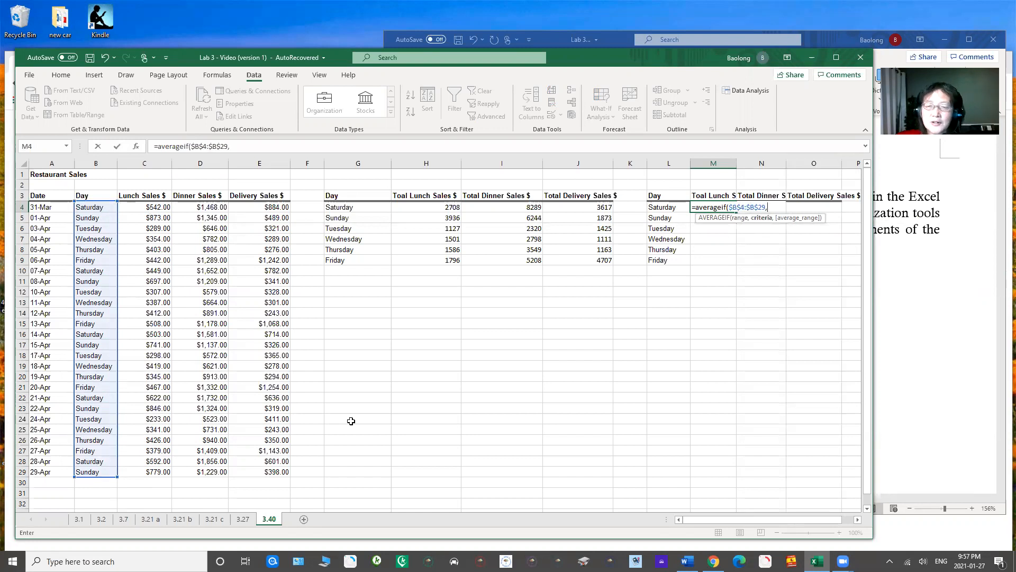
{"action": "left_click", "coordinate": [654, 207]}
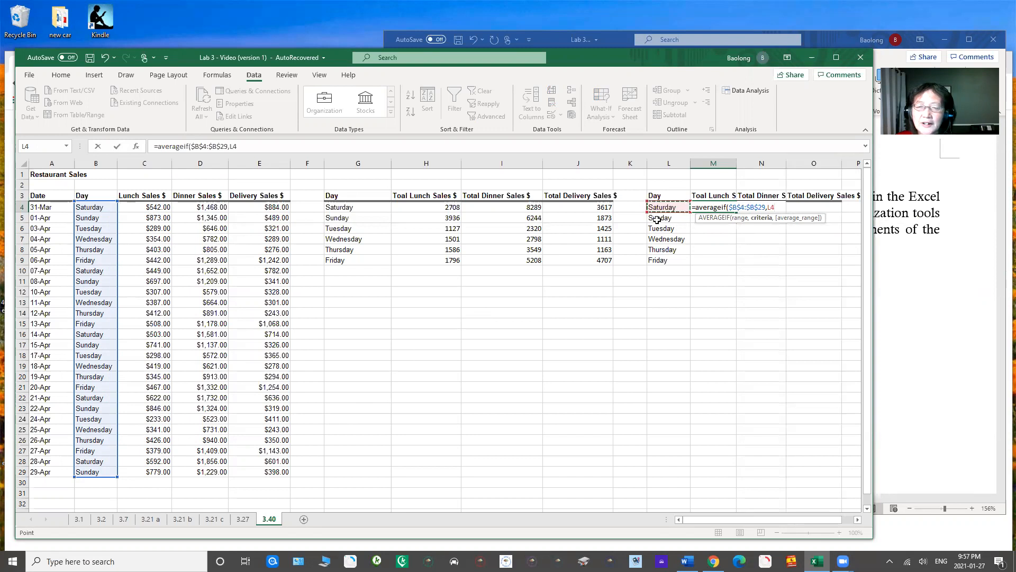
{"action": "left_click", "coordinate": [769, 207]}
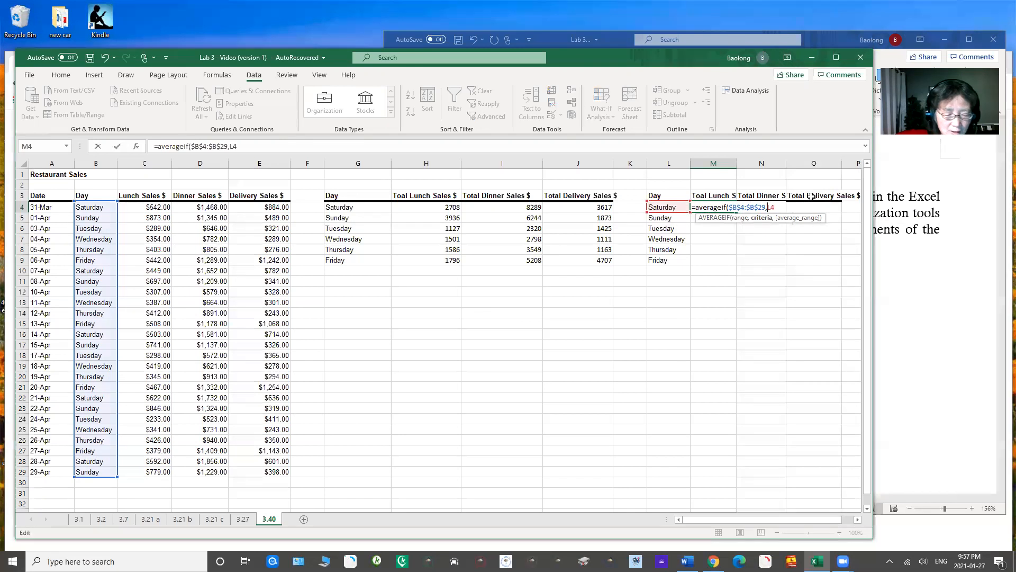
{"action": "type", "text": "$"}
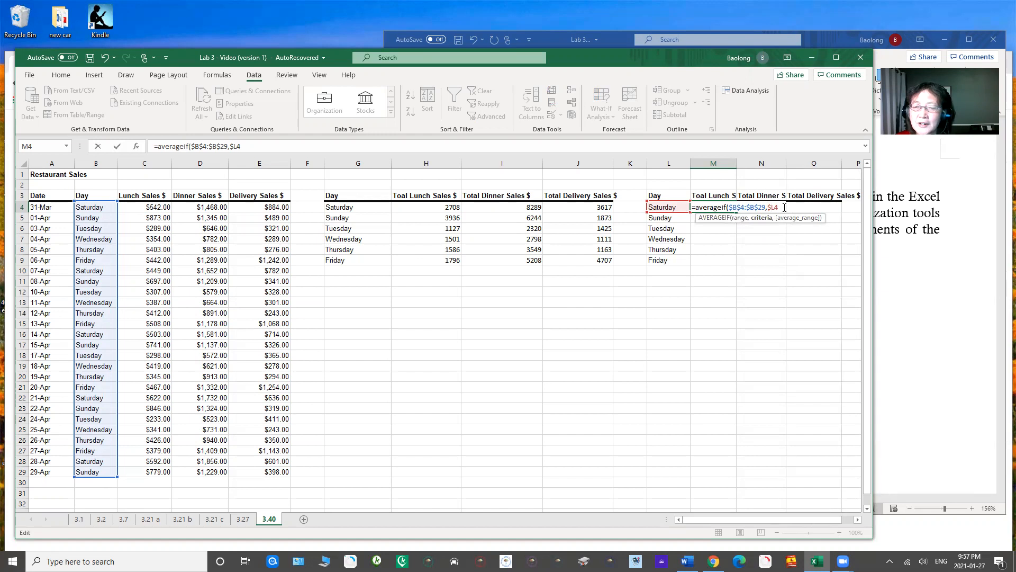
{"action": "type", "text": ","}
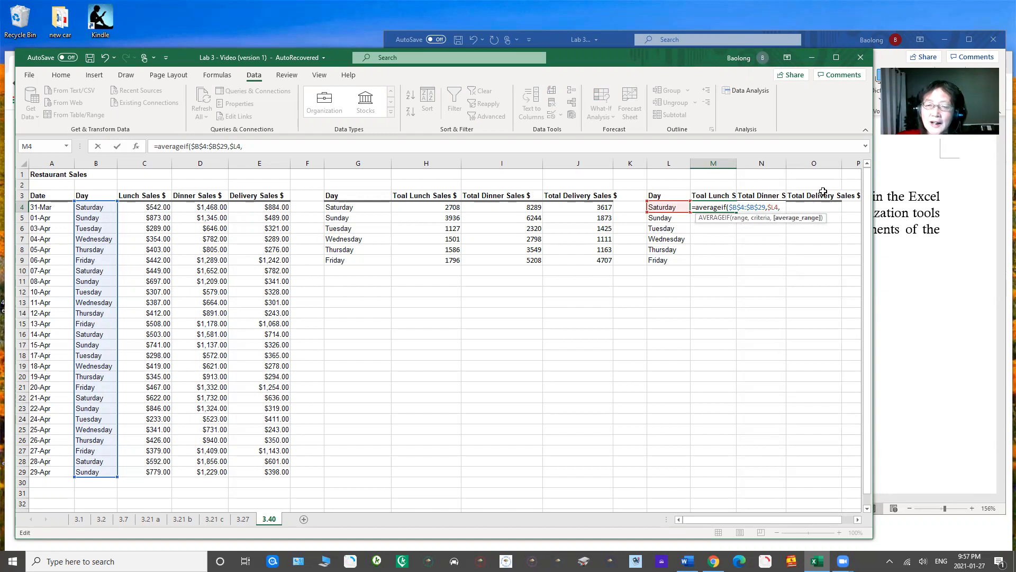
Step: Set the average range in the M4 formula to C$4:C$29 and enter the formula
{"action": "left_click_drag", "start_coordinate": [144, 207], "coordinate": [146, 409]}
{"action": "left_click_drag", "start_coordinate": [151, 471], "coordinate": [151, 471]}
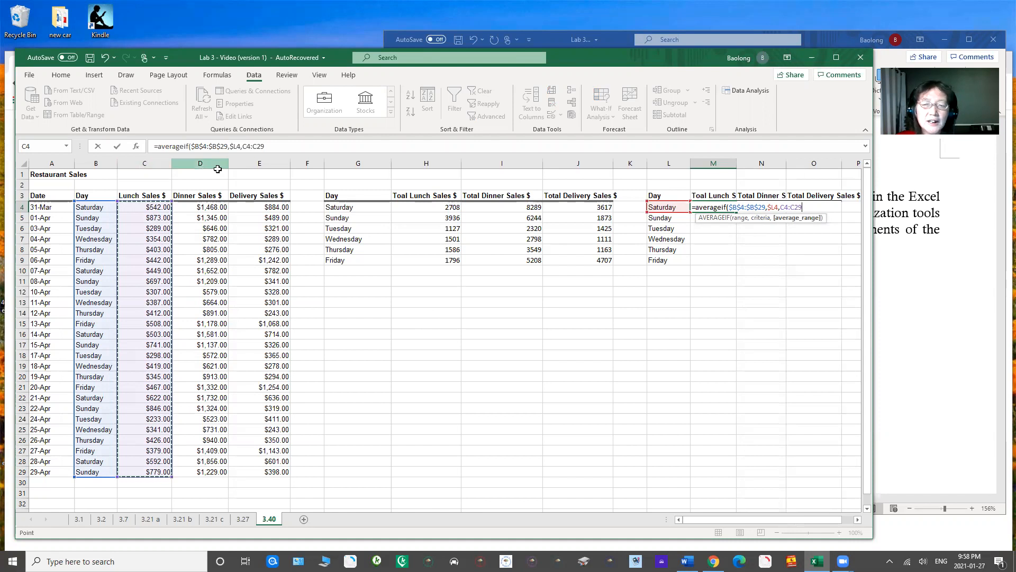
{"action": "left_click", "coordinate": [785, 207]}
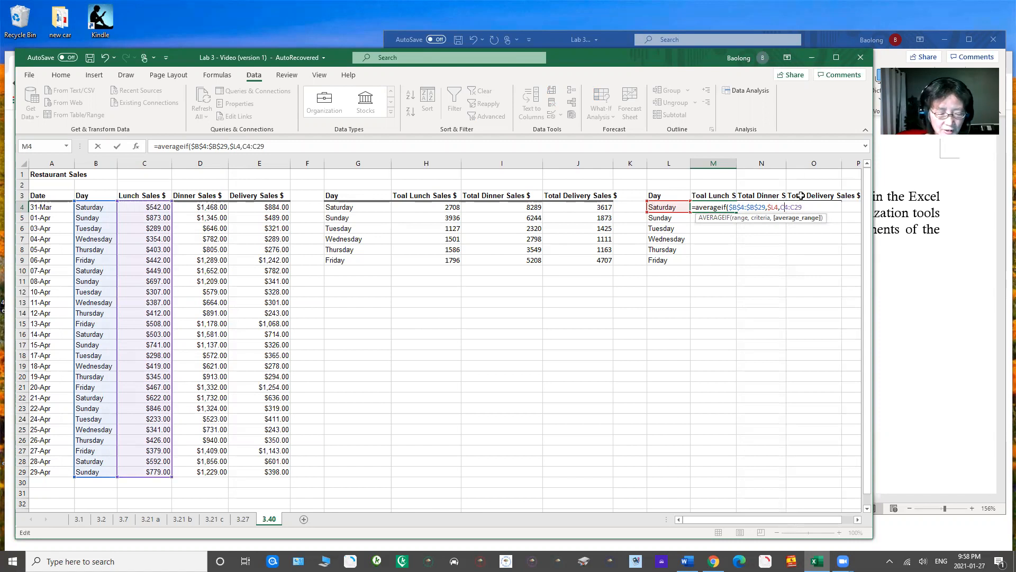
{"action": "type", "text": "$"}
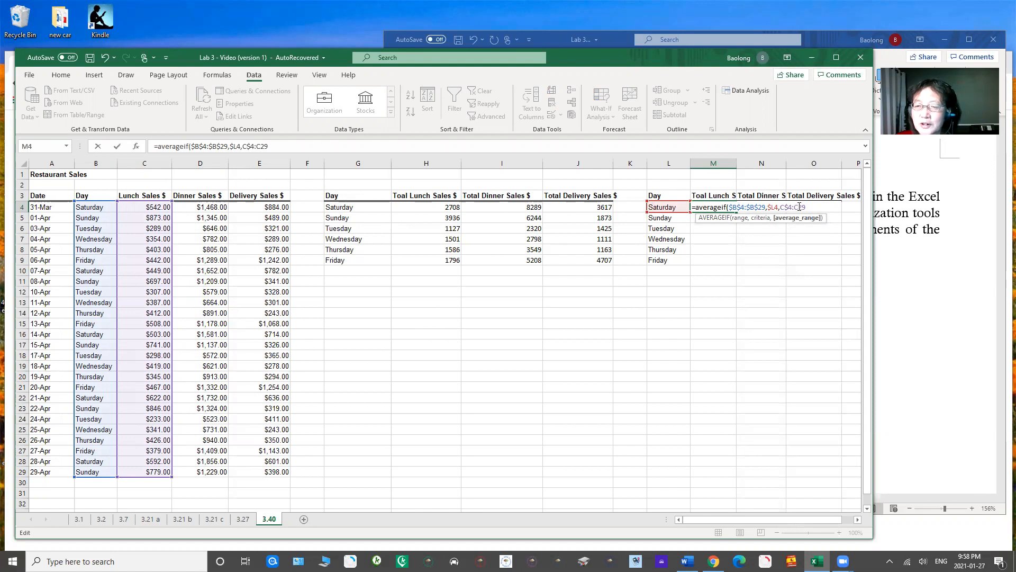
{"action": "left_click", "coordinate": [798, 207]}
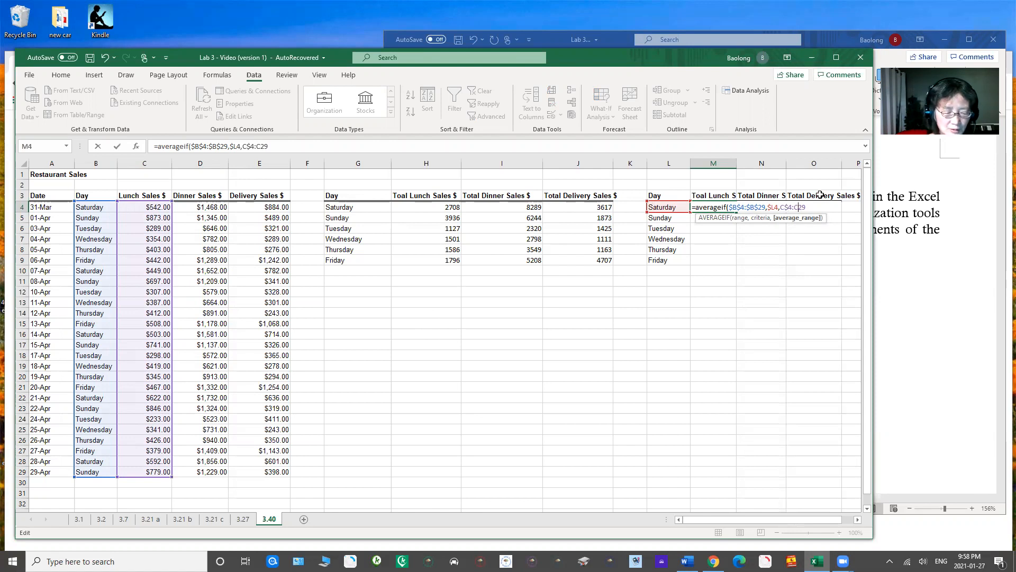
{"action": "type", "text": "$"}
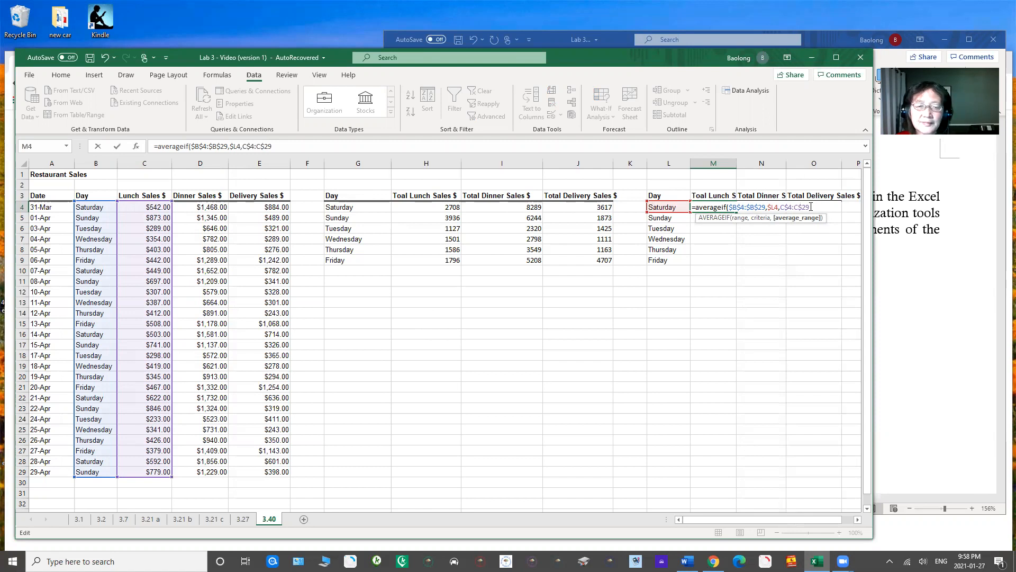
{"action": "left_click", "coordinate": [816, 205]}
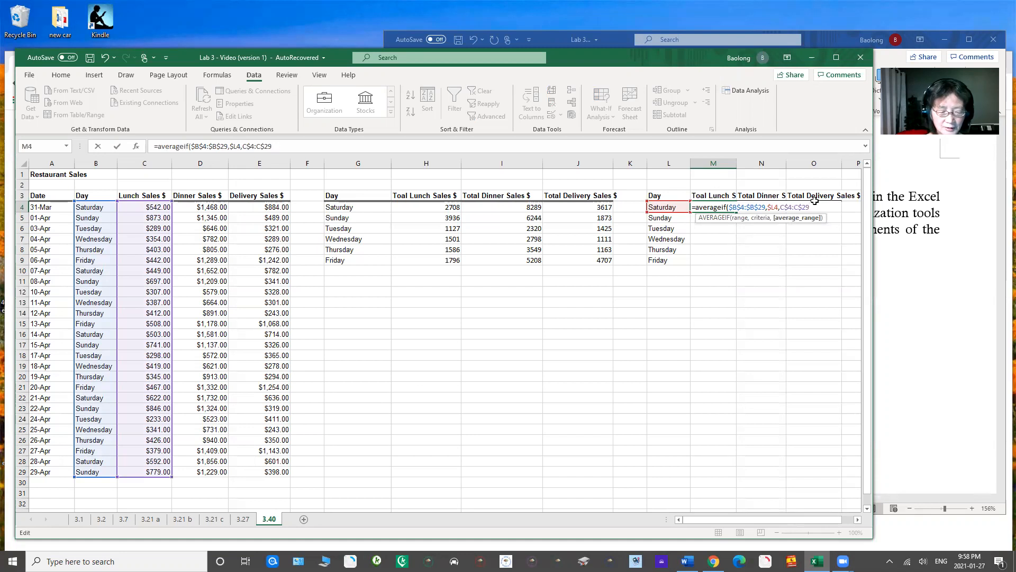
{"action": "type", "text": ")"}
{"action": "key", "text": "Return"}
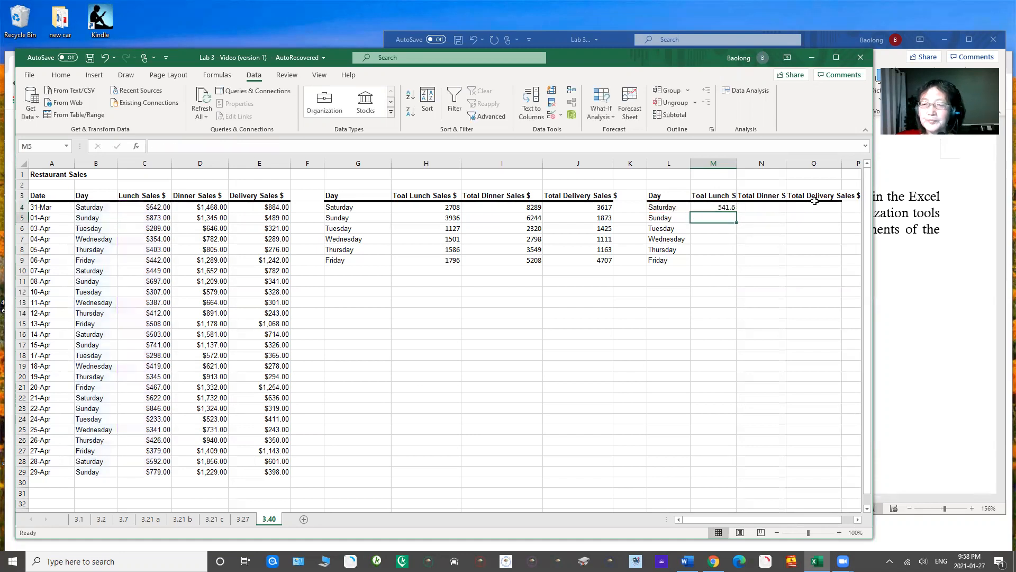
Step: Fill the AVERAGEIF formula from M4 across to column O and down to row 9
{"action": "left_click", "coordinate": [720, 207]}
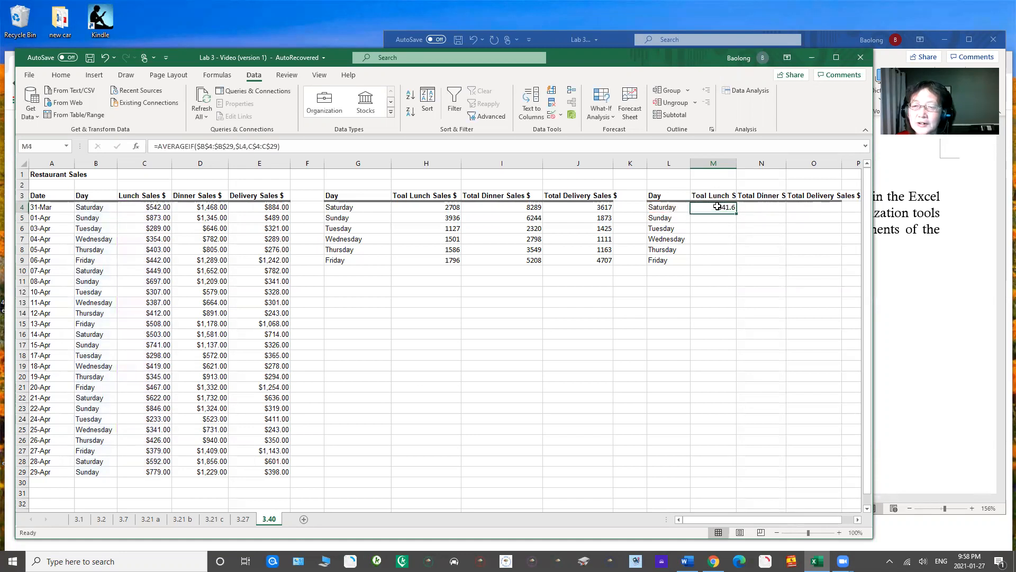
{"action": "left_click_drag", "start_coordinate": [737, 213], "coordinate": [841, 262]}
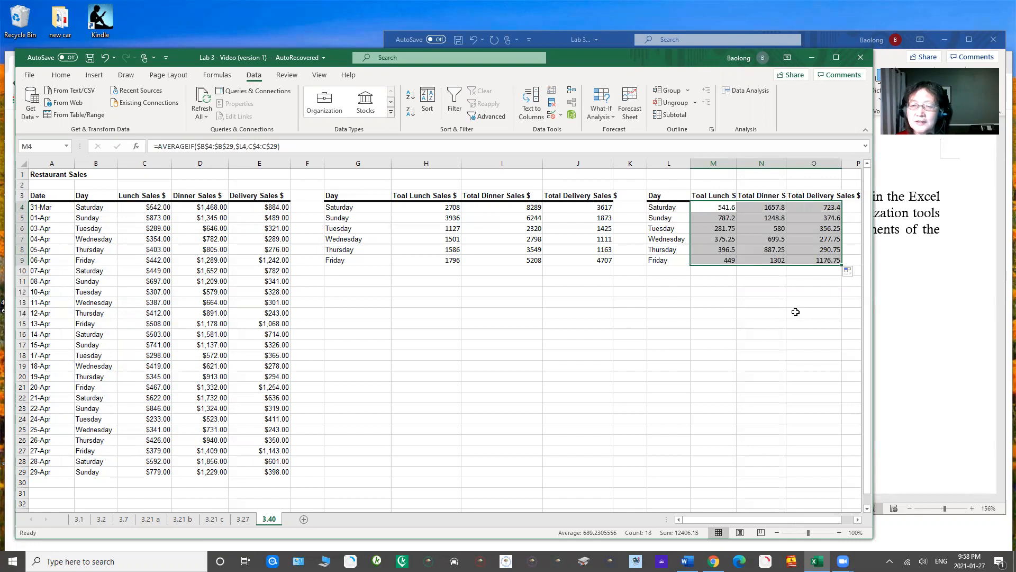
Step: Insert the recommended Clustered Column chart from the totals table G3:J9
{"action": "left_click_drag", "start_coordinate": [752, 519], "coordinate": [758, 518]}
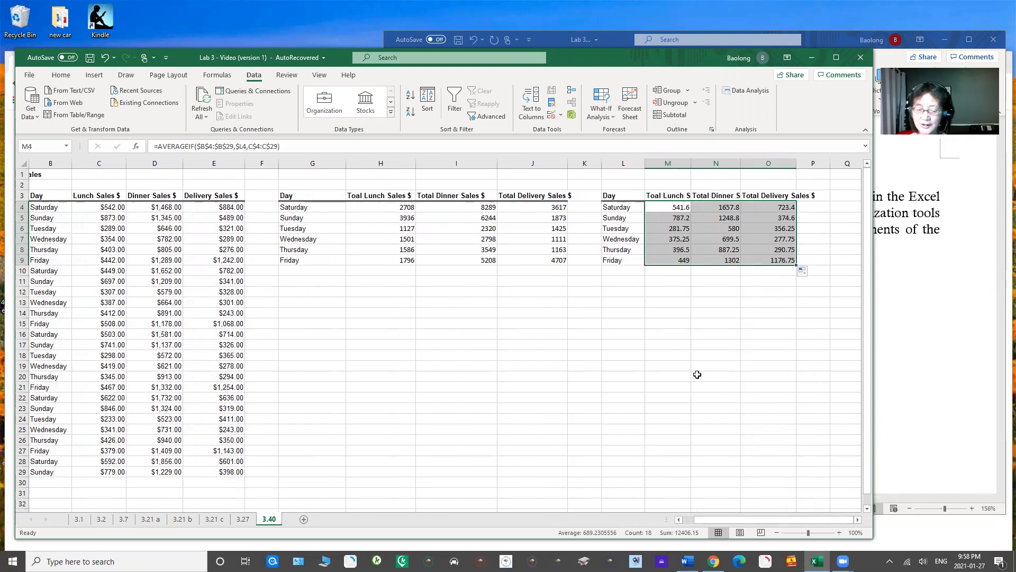
{"action": "left_click", "coordinate": [299, 197]}
{"action": "left_click_drag", "start_coordinate": [299, 197], "coordinate": [524, 260]}
{"action": "left_click", "coordinate": [97, 75]}
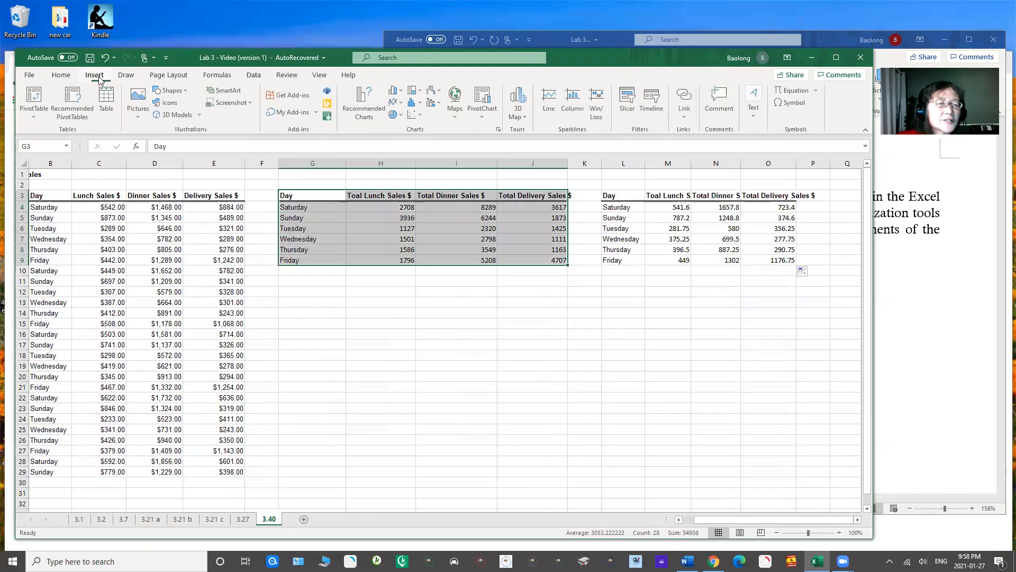
{"action": "left_click", "coordinate": [362, 103]}
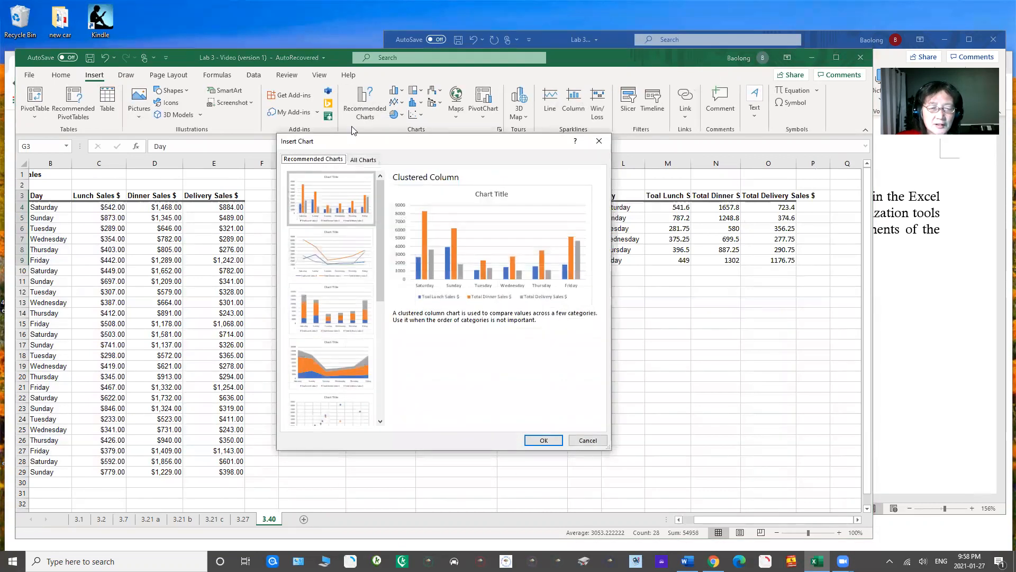
{"action": "left_click", "coordinate": [322, 205]}
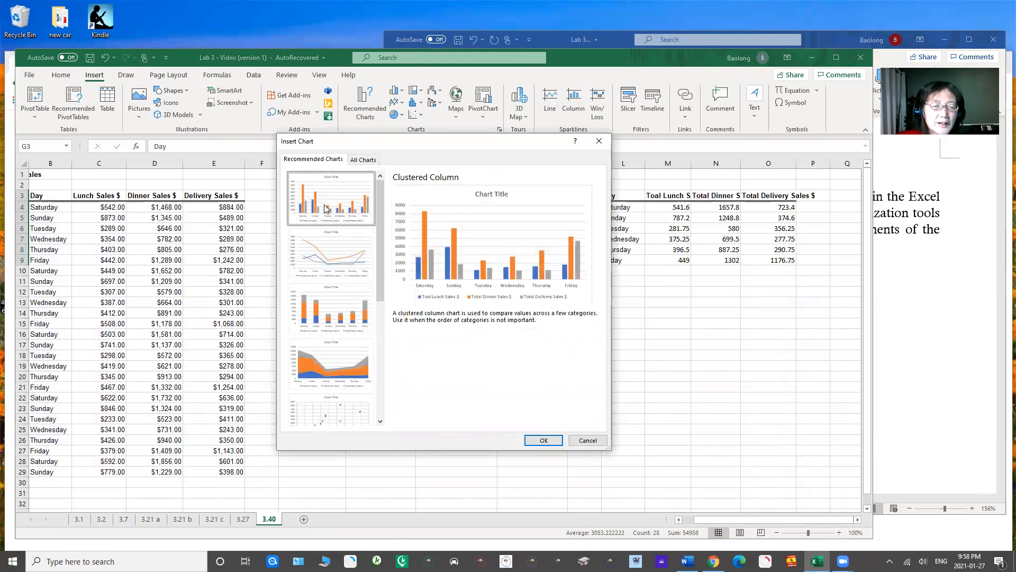
{"action": "left_click", "coordinate": [533, 440]}
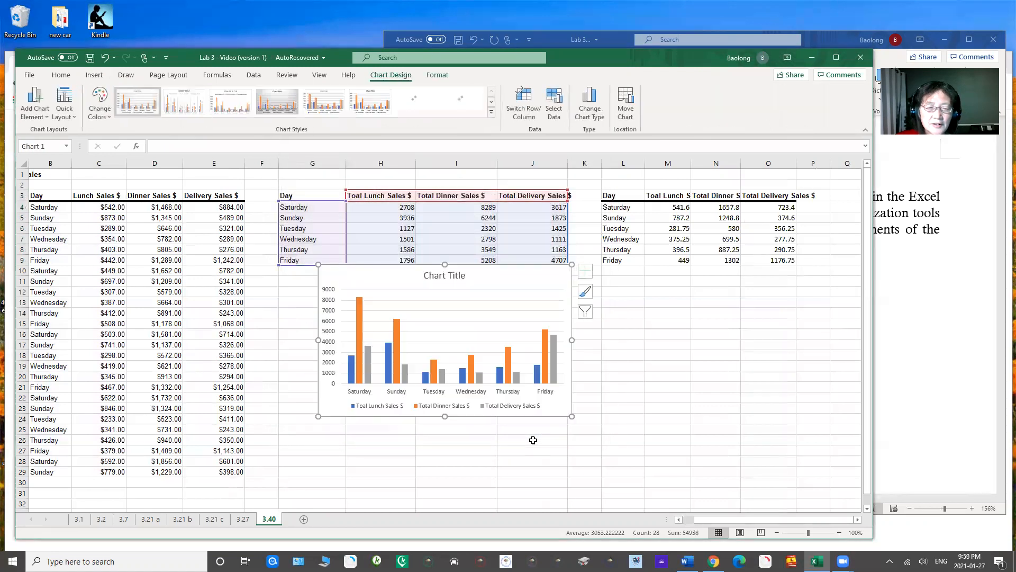
Step: Move the new chart just below the totals table and change its title to "Total Sales"
{"action": "left_click_drag", "start_coordinate": [397, 281], "coordinate": [371, 303]}
{"action": "double_click", "coordinate": [397, 299]}
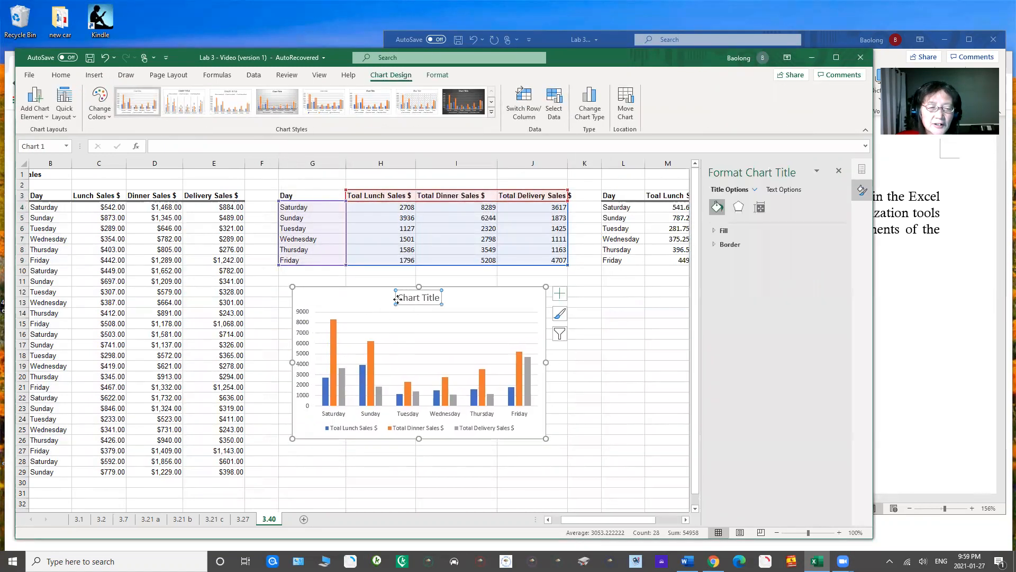
{"action": "left_click_drag", "start_coordinate": [399, 297], "coordinate": [439, 297]}
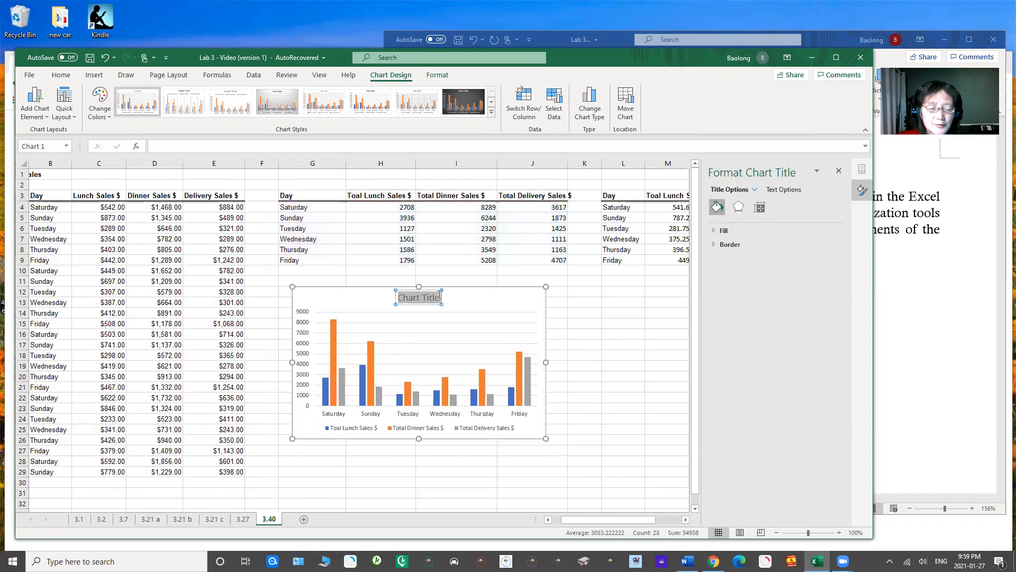
{"action": "type", "text": "Tot"}
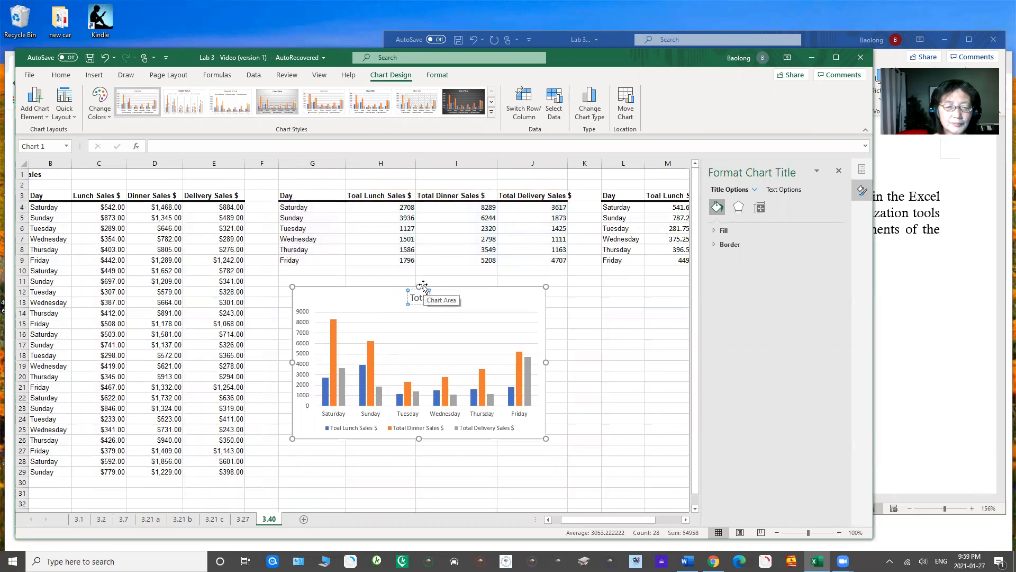
{"action": "type", "text": "al Sales"}
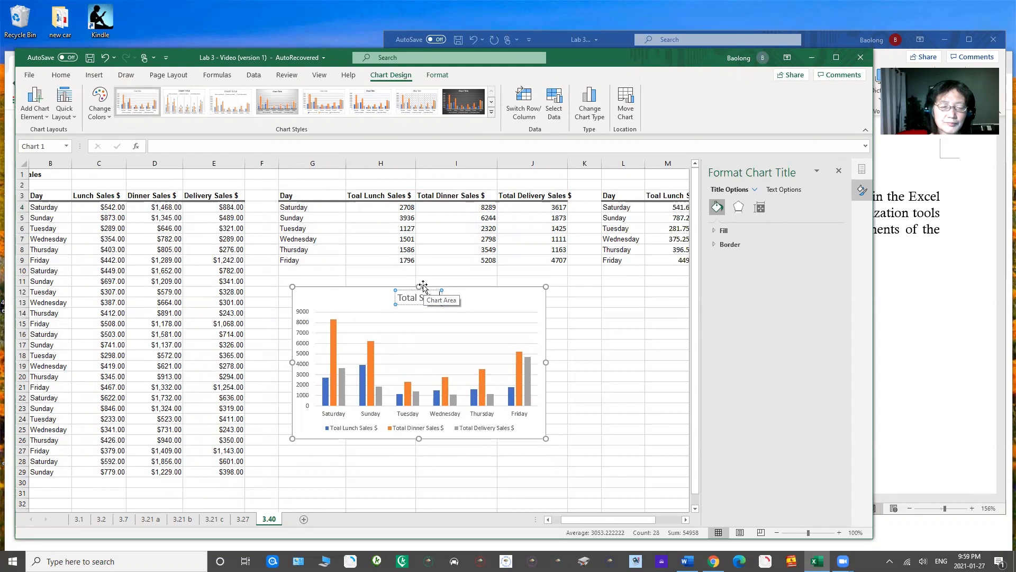
{"action": "left_click", "coordinate": [488, 308]}
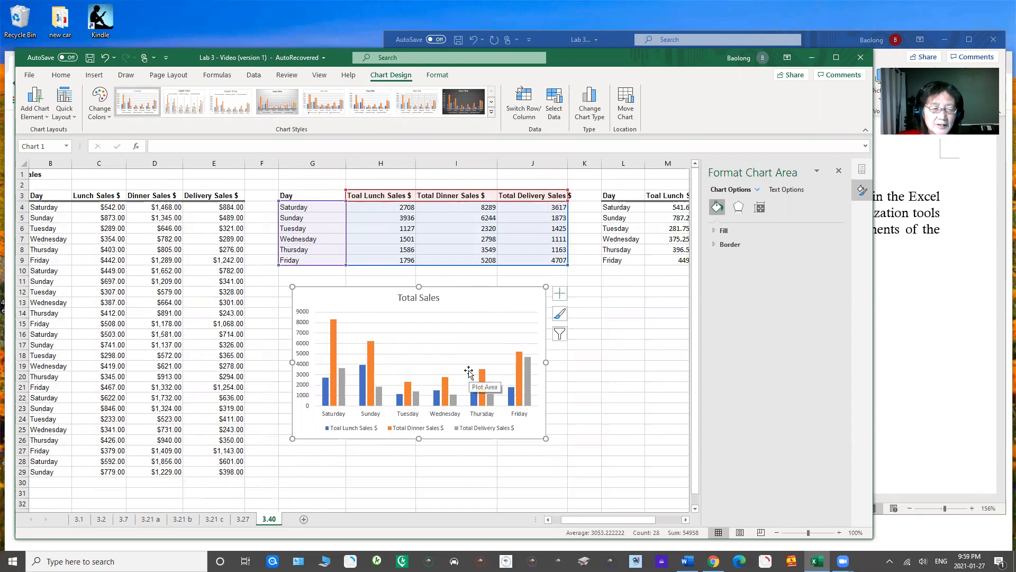
Step: Add data labels and a data table to the Total Sales chart
{"action": "left_click", "coordinate": [561, 296]}
{"action": "left_click", "coordinate": [618, 340]}
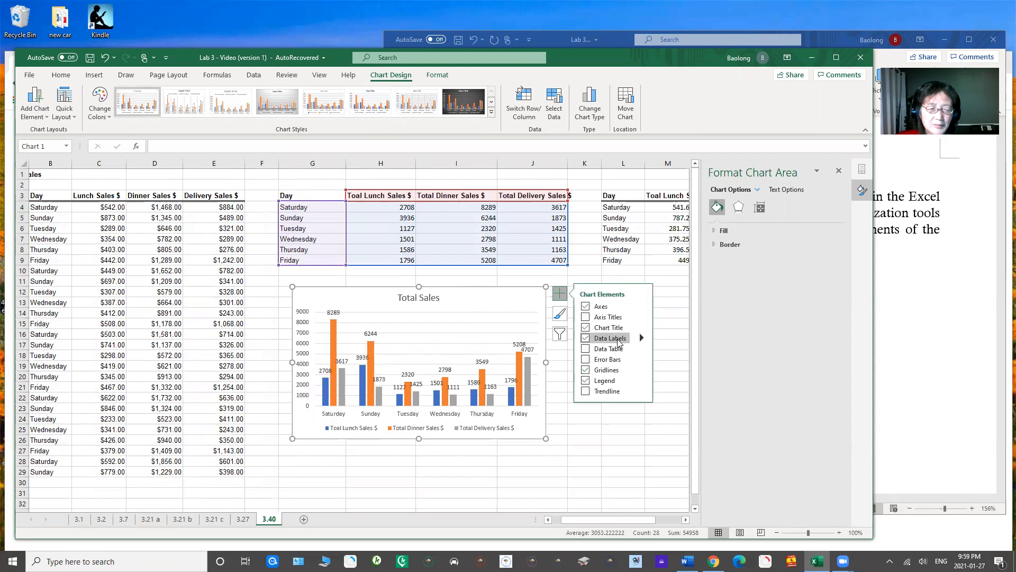
{"action": "left_click", "coordinate": [617, 349]}
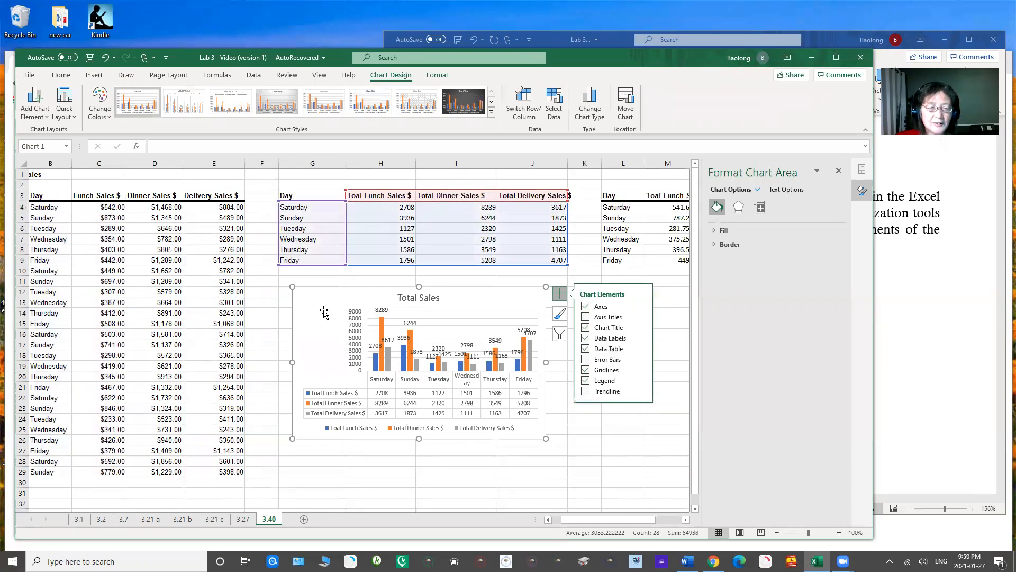
Step: Enlarge the Total Sales chart and position it directly beneath the totals table, closing the chart formatting options
{"action": "left_click_drag", "start_coordinate": [546, 438], "coordinate": [570, 475]}
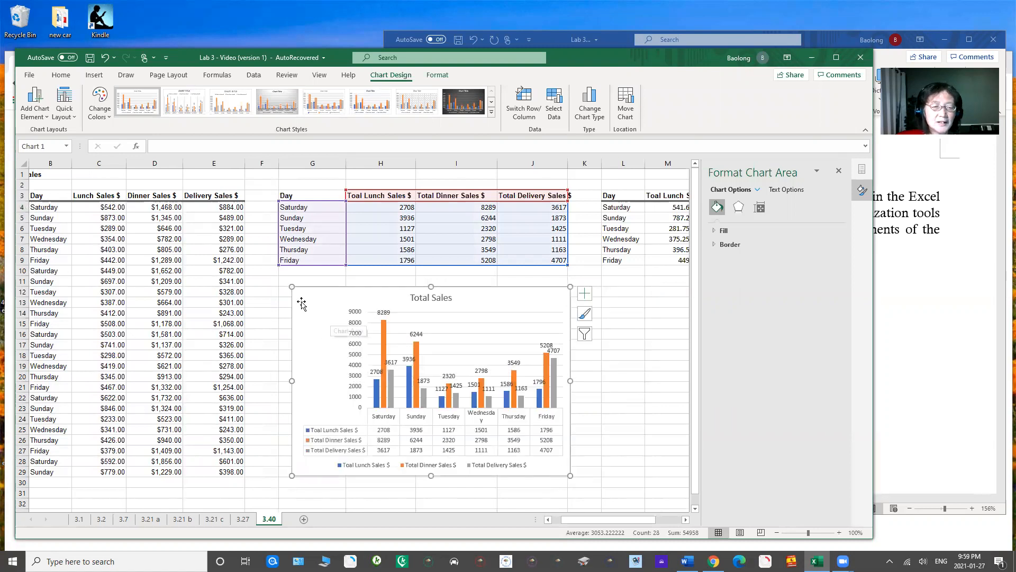
{"action": "left_click_drag", "start_coordinate": [301, 299], "coordinate": [283, 286]}
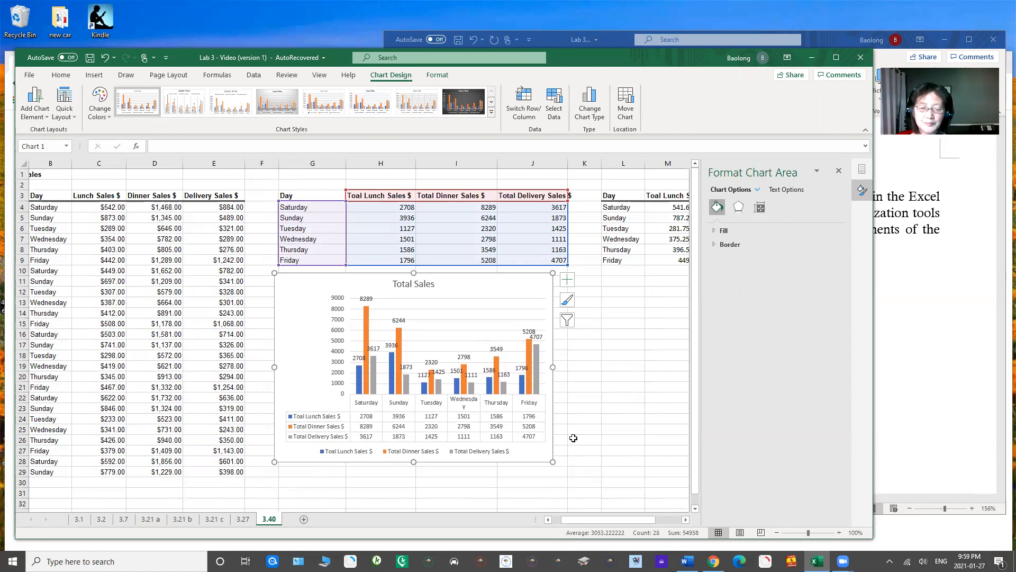
{"action": "left_click_drag", "start_coordinate": [550, 460], "coordinate": [561, 464]}
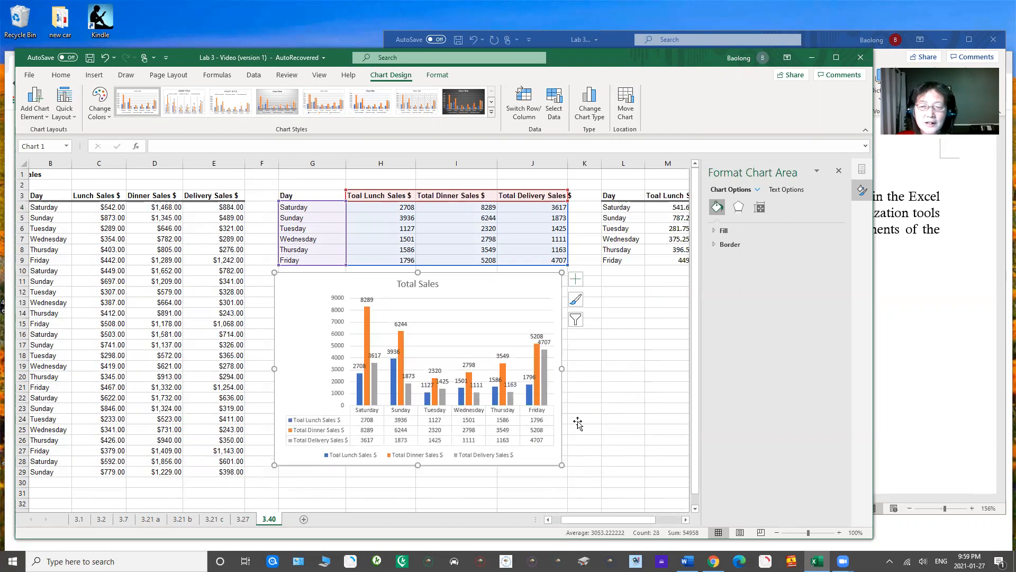
{"action": "left_click", "coordinate": [839, 171]}
Step: Insert the recommended Clustered Column chart from the averages table L3:O9
{"action": "left_click_drag", "start_coordinate": [617, 200], "coordinate": [795, 263]}
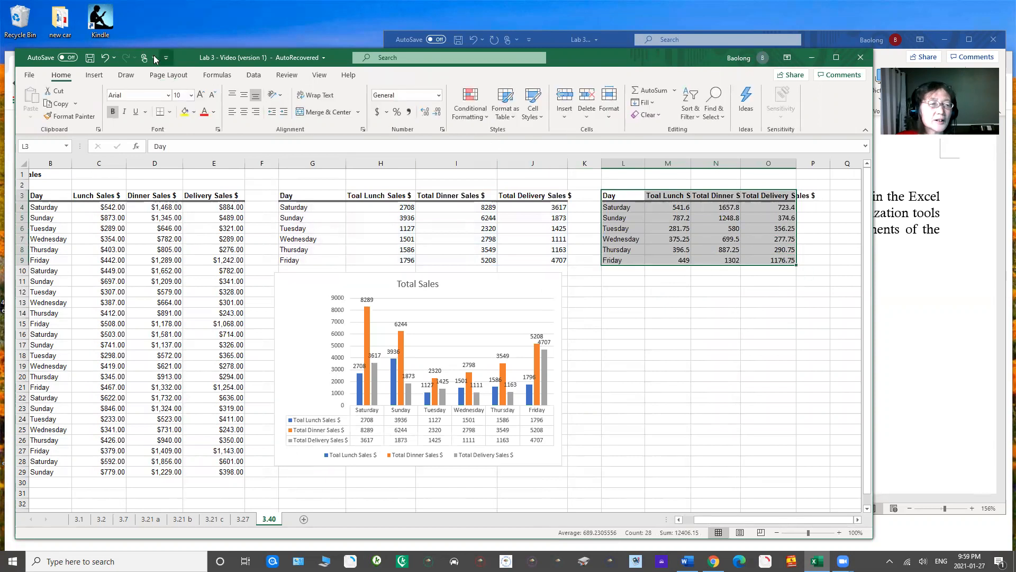
{"action": "left_click", "coordinate": [93, 76]}
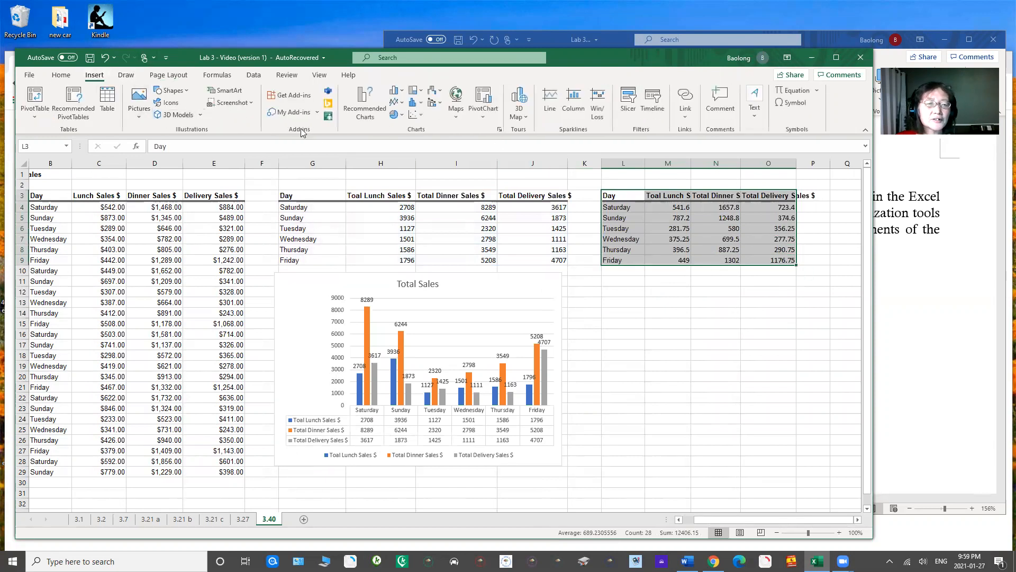
{"action": "left_click", "coordinate": [364, 108]}
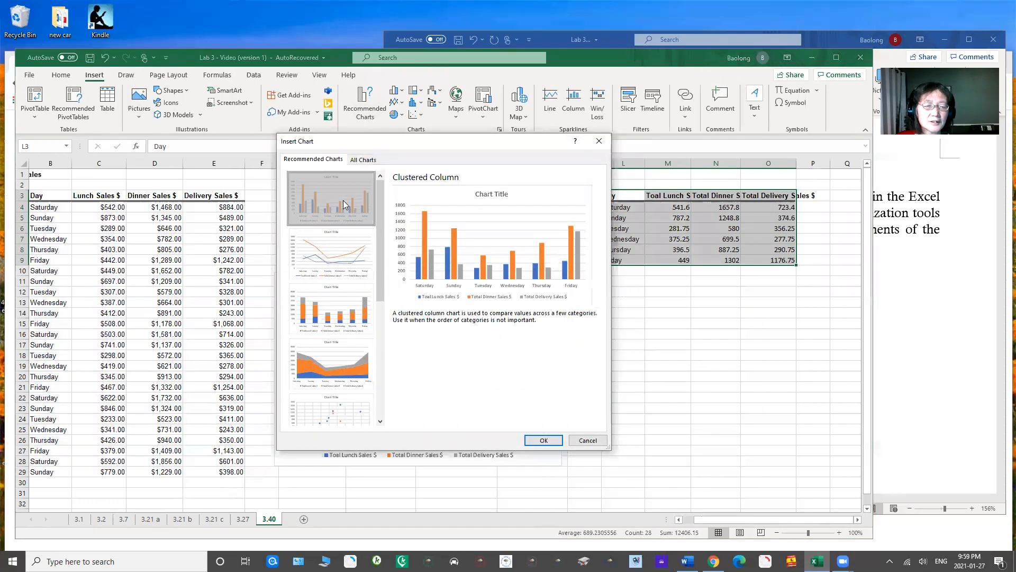
{"action": "left_click", "coordinate": [541, 441]}
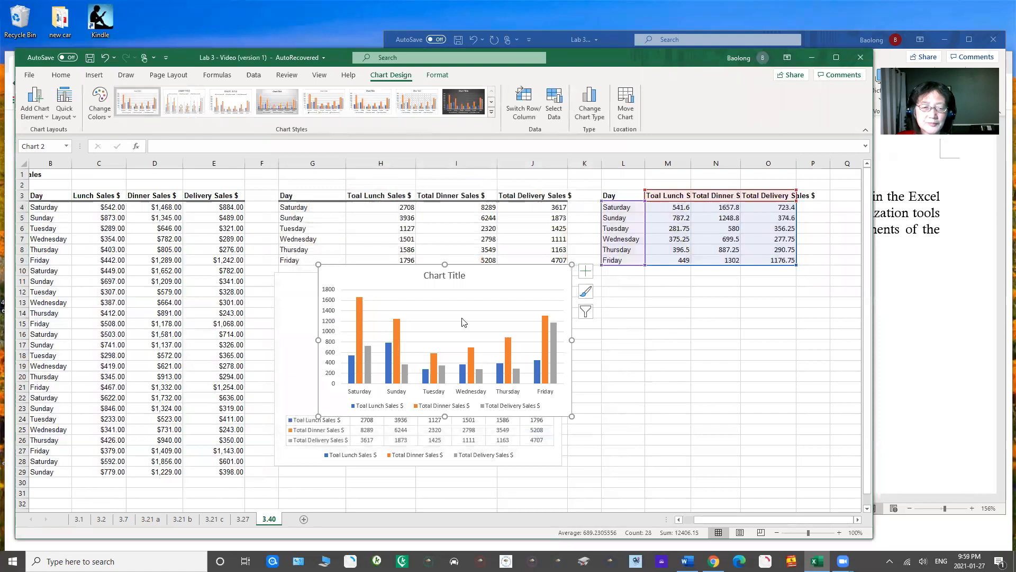
Step: Move the averages chart beside the Total Sales chart, below its own table, and change its title to "Average Sales"
{"action": "left_click_drag", "start_coordinate": [348, 271], "coordinate": [597, 287]}
{"action": "double_click", "coordinate": [674, 293]}
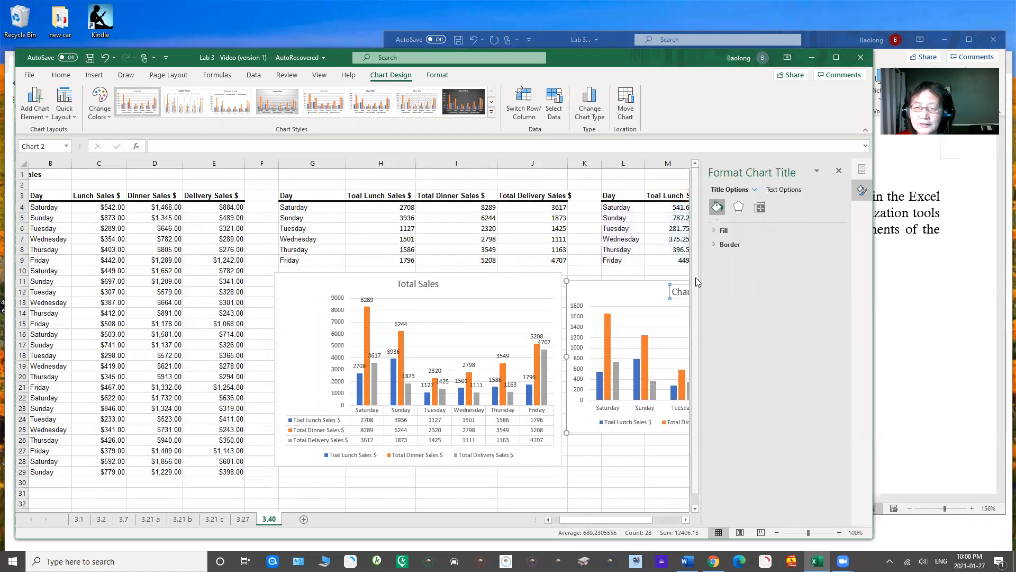
{"action": "left_click", "coordinate": [839, 170]}
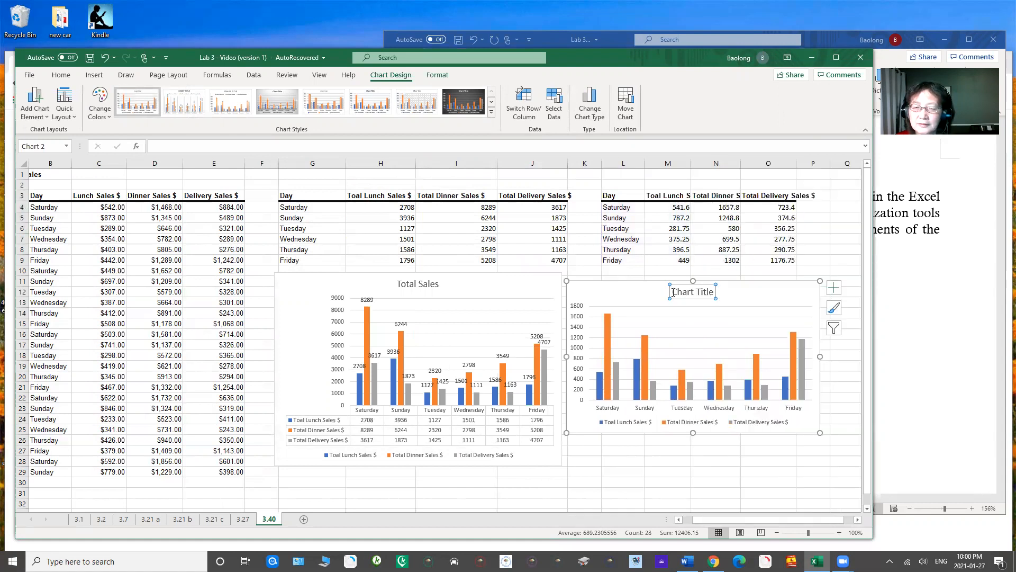
{"action": "left_click_drag", "start_coordinate": [672, 292], "coordinate": [715, 293]}
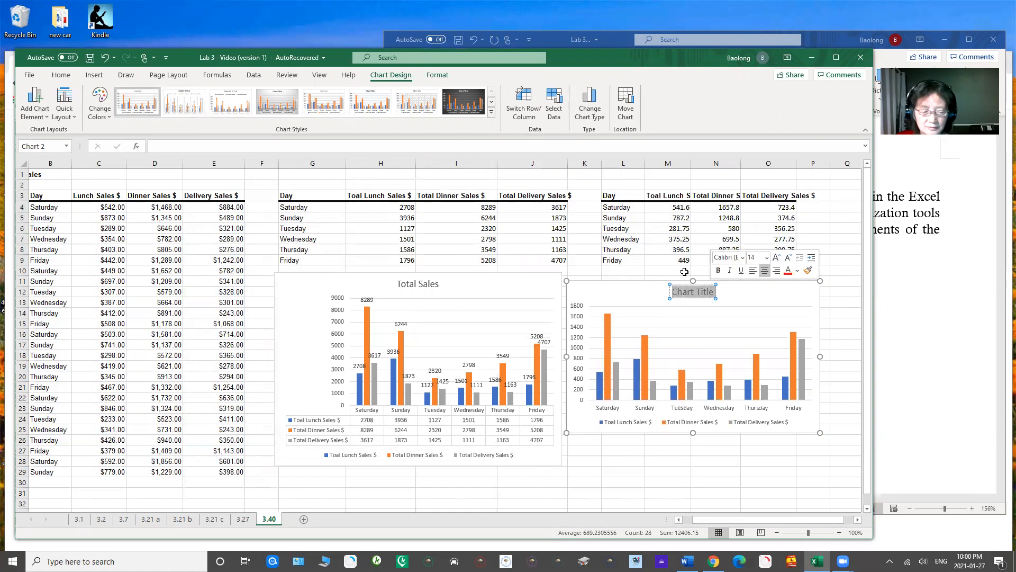
{"action": "type", "text": "Averag"}
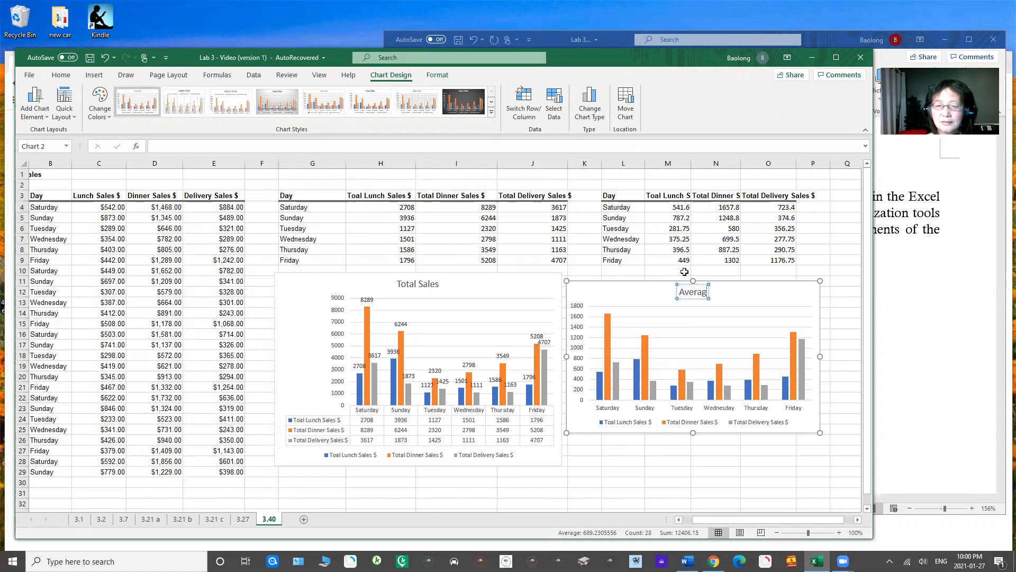
{"action": "type", "text": "e S"}
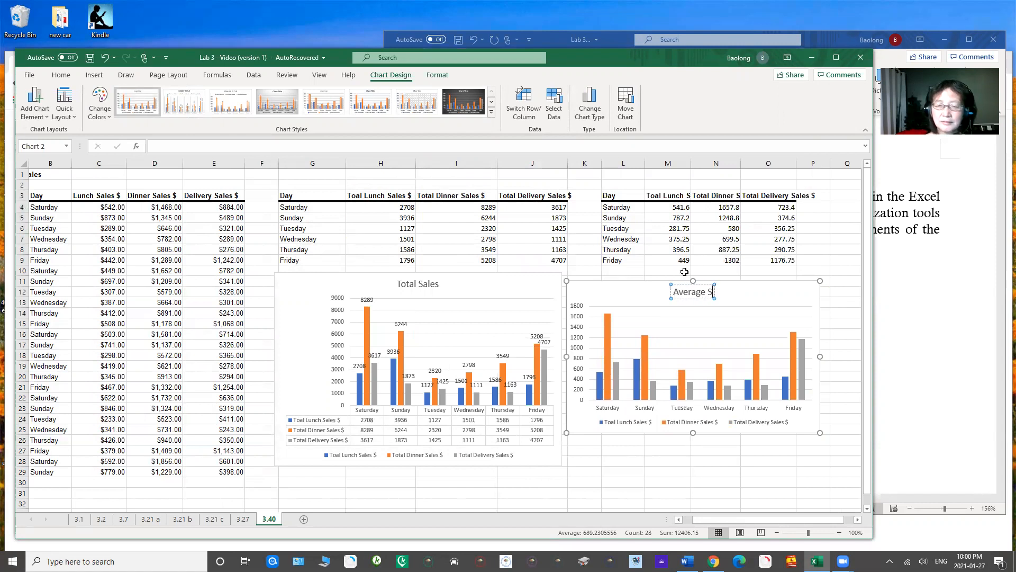
{"action": "type", "text": "ales"}
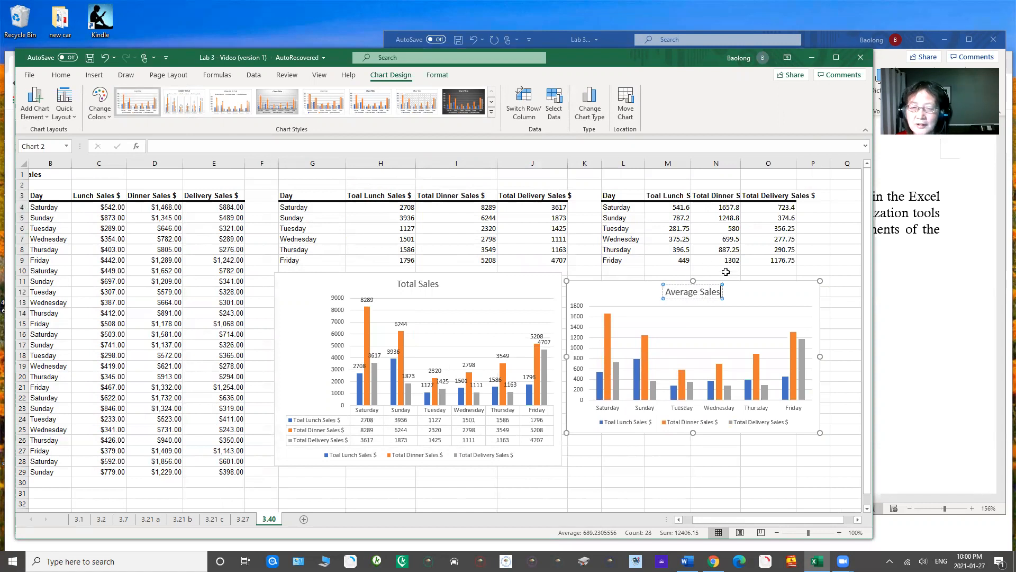
{"action": "left_click", "coordinate": [747, 296]}
Step: Add data labels and a data table to the Average Sales chart
{"action": "left_click", "coordinate": [831, 290]}
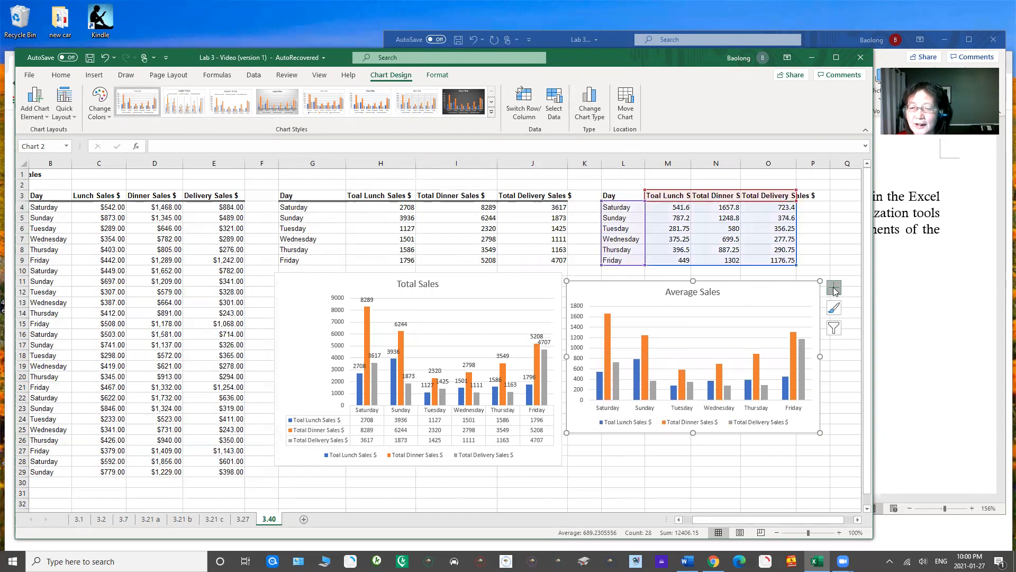
{"action": "left_click", "coordinate": [861, 332]}
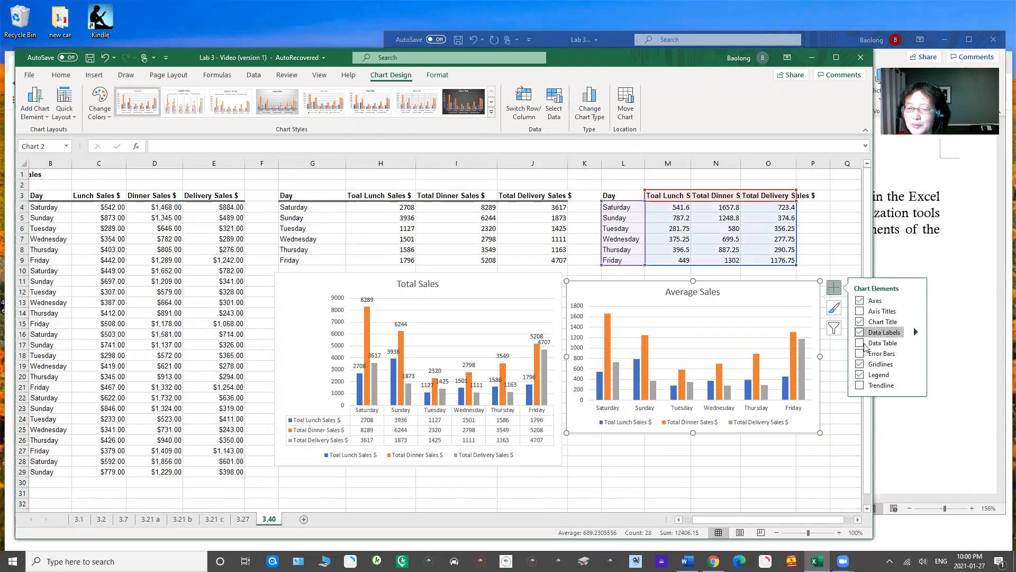
{"action": "left_click", "coordinate": [859, 343]}
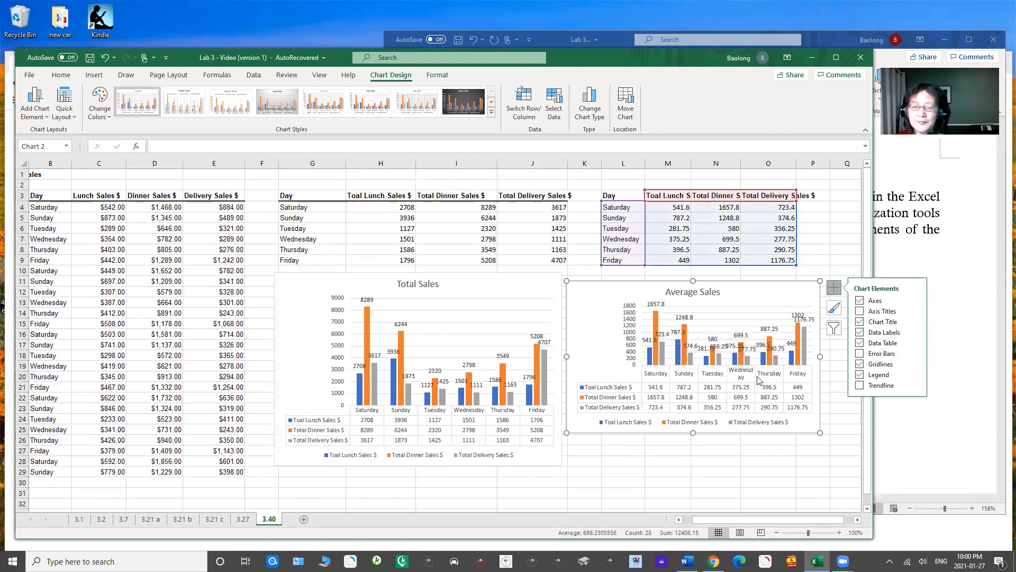
{"action": "left_click", "coordinate": [824, 229]}
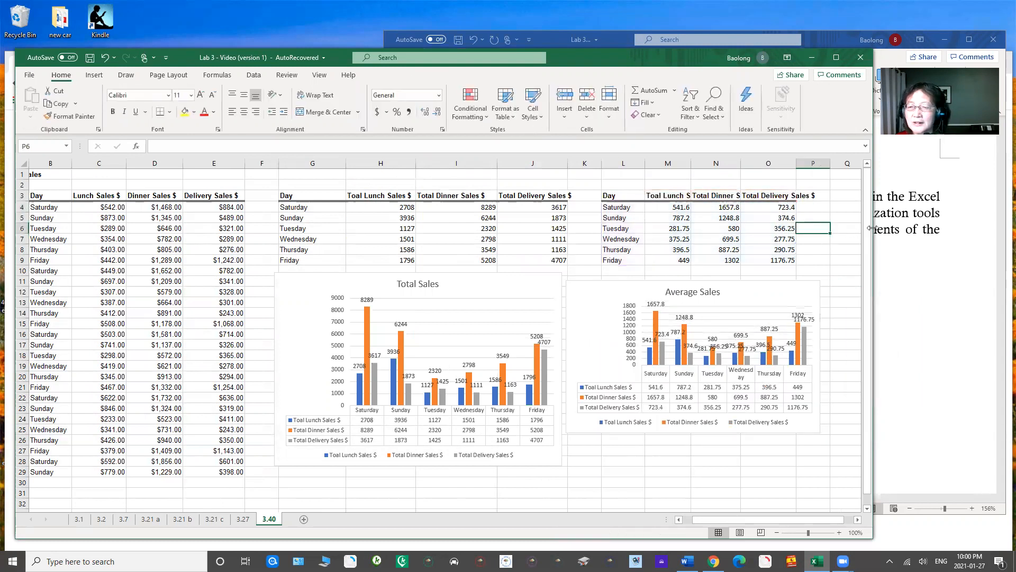
Step: Widen the workbook window, then enlarge the Average Sales chart and align it with the Total Sales chart
{"action": "left_click_drag", "start_coordinate": [872, 228], "coordinate": [959, 228]}
{"action": "left_click", "coordinate": [579, 283]}
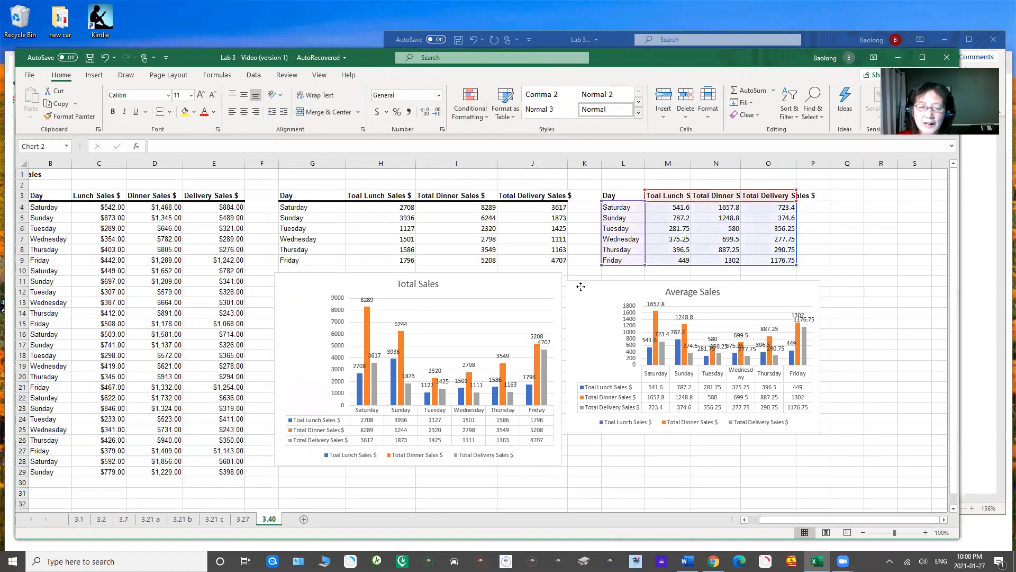
{"action": "left_click_drag", "start_coordinate": [819, 428], "coordinate": [843, 462]}
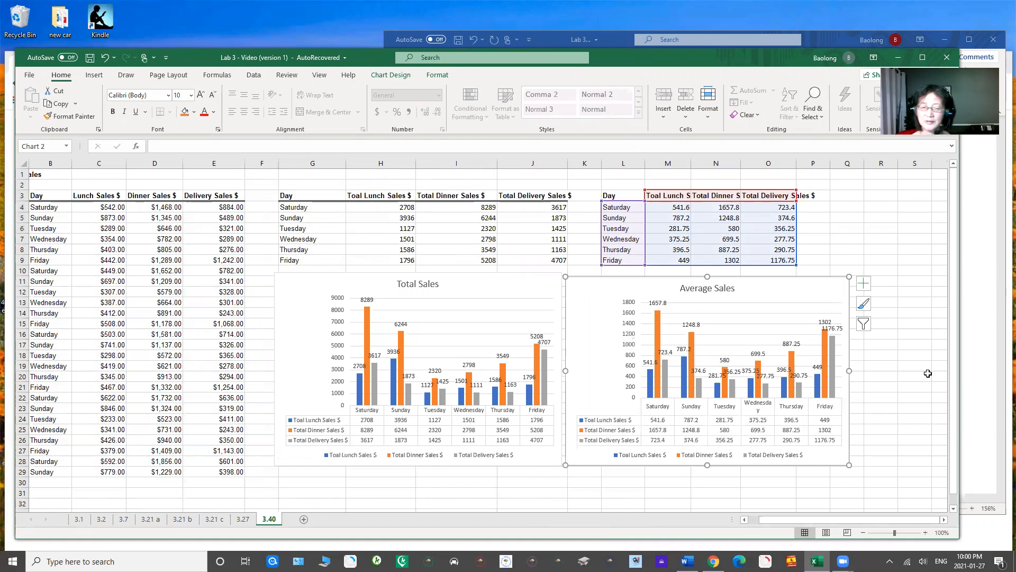
{"action": "left_click_drag", "start_coordinate": [593, 286], "coordinate": [594, 285]}
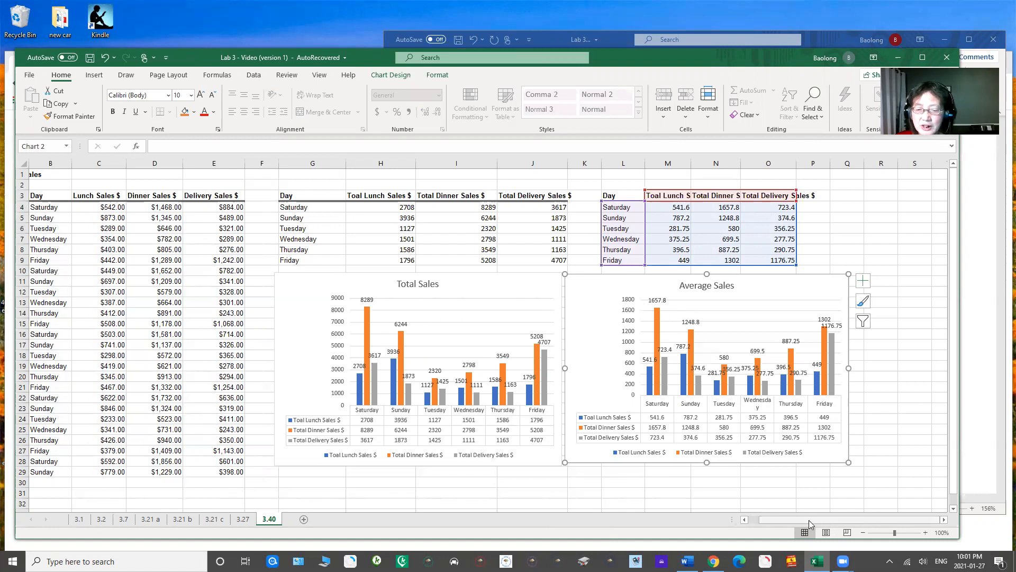
Step: Create a PivotTable from the day and sales columns B3:E29, placed on the existing worksheet at R4
{"action": "left_click_drag", "start_coordinate": [808, 521], "coordinate": [789, 523]}
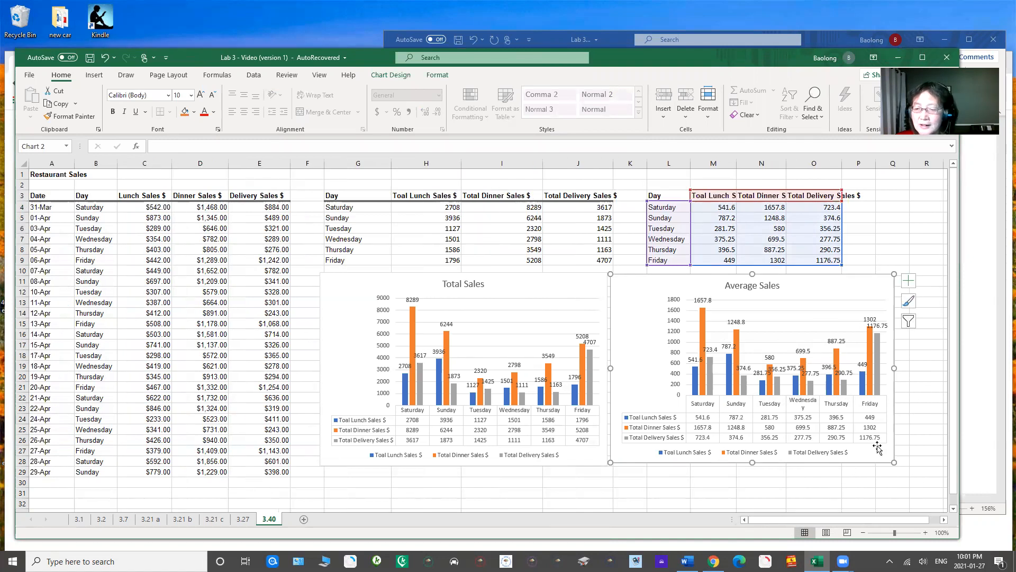
{"action": "left_click", "coordinate": [953, 508]}
{"action": "left_click", "coordinate": [953, 508]}
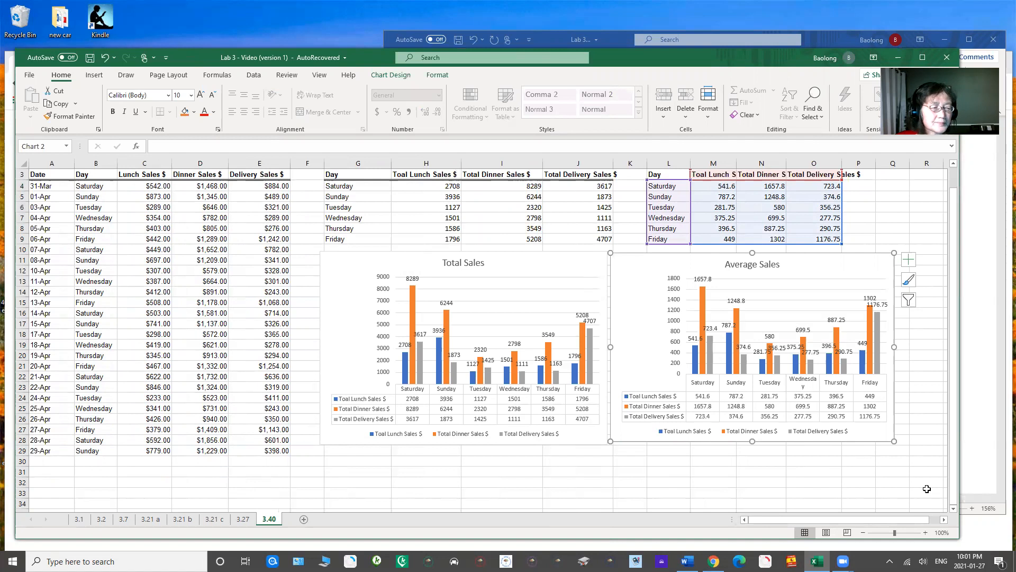
{"action": "left_click", "coordinate": [94, 76]}
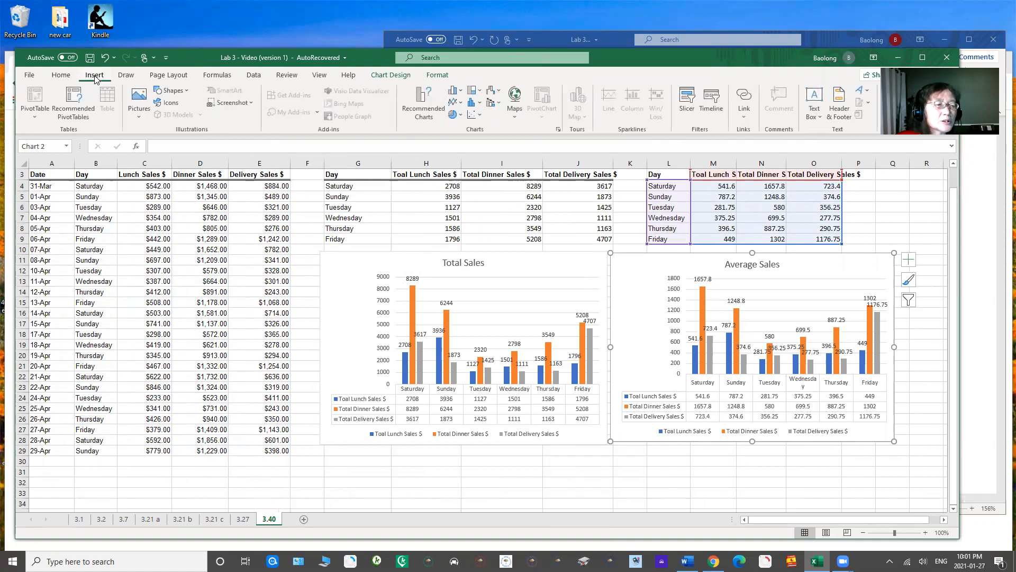
{"action": "left_click", "coordinate": [264, 300]}
{"action": "left_click", "coordinate": [50, 178]}
{"action": "left_click_drag", "start_coordinate": [49, 179], "coordinate": [264, 453]}
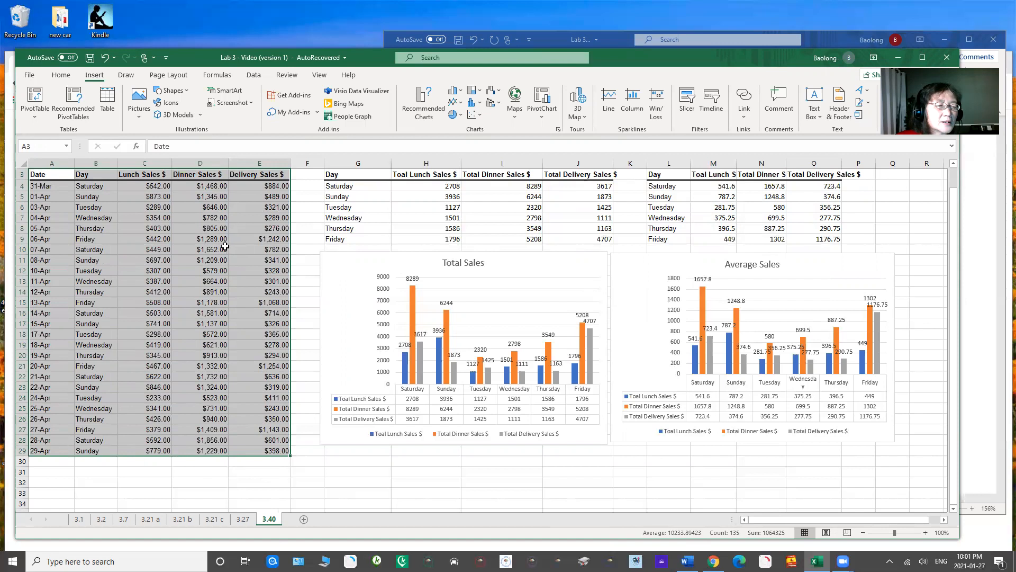
{"action": "left_click", "coordinate": [60, 220]}
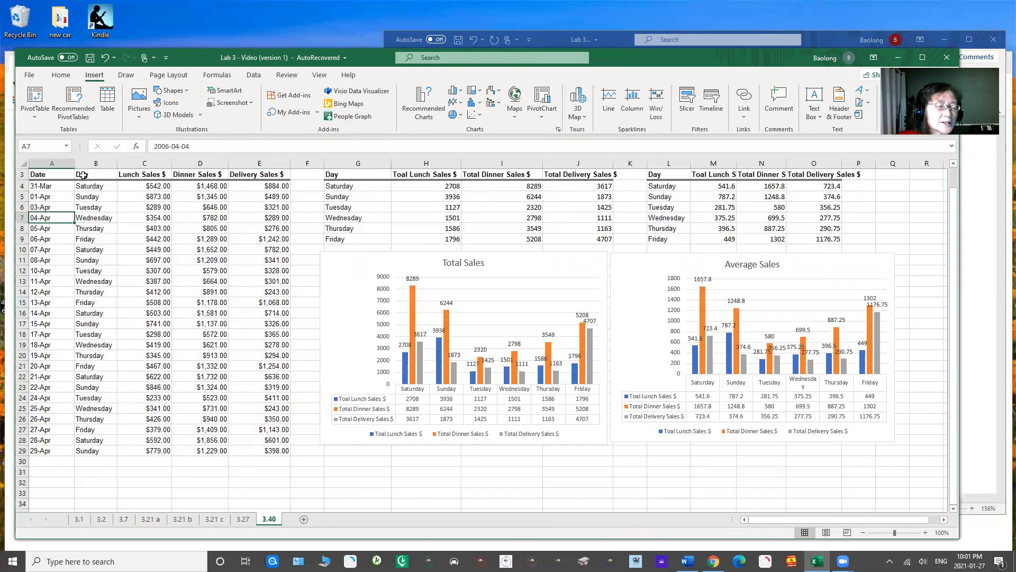
{"action": "left_click_drag", "start_coordinate": [83, 176], "coordinate": [270, 450]}
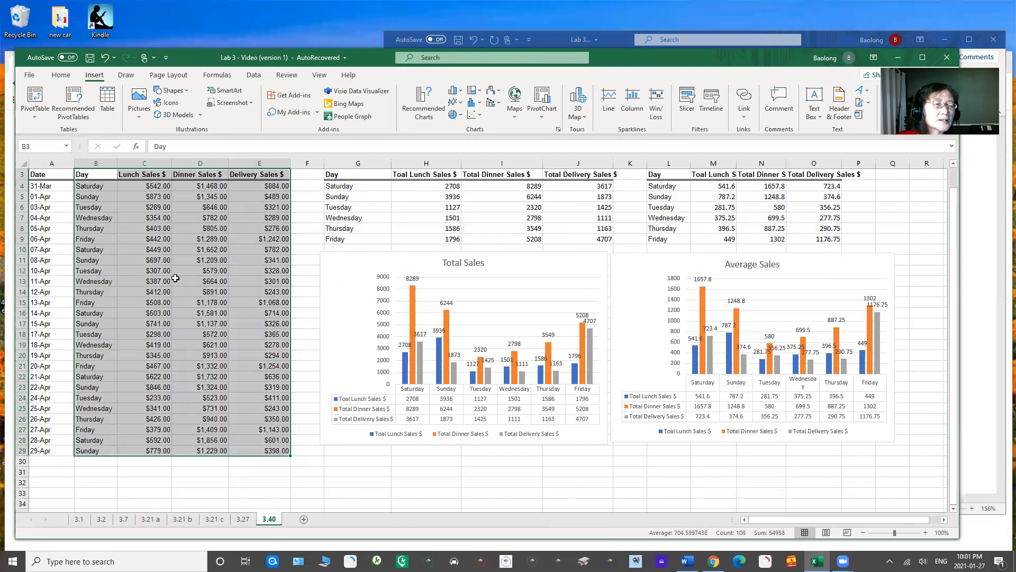
{"action": "left_click", "coordinate": [29, 102]}
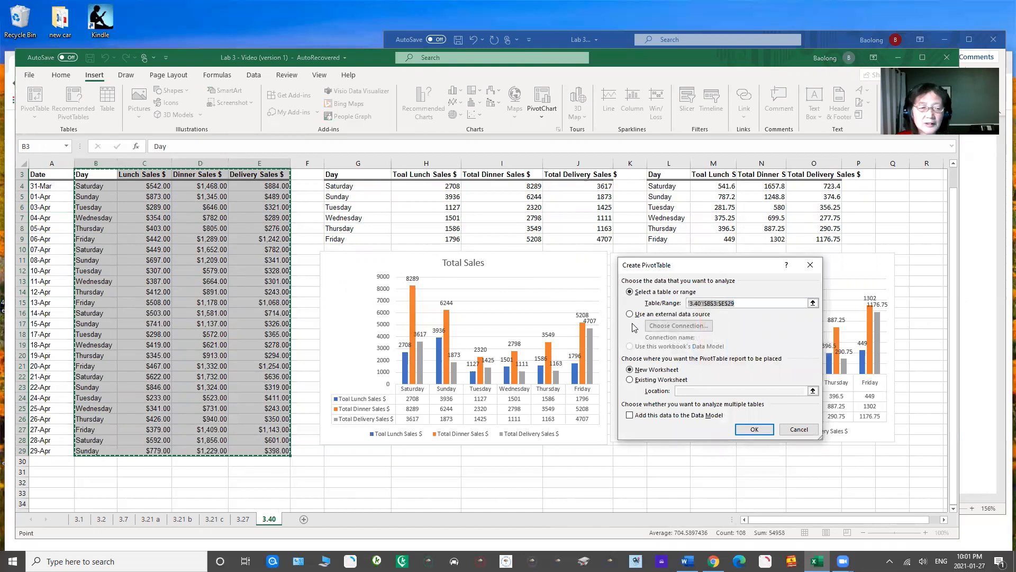
{"action": "left_click", "coordinate": [630, 380]}
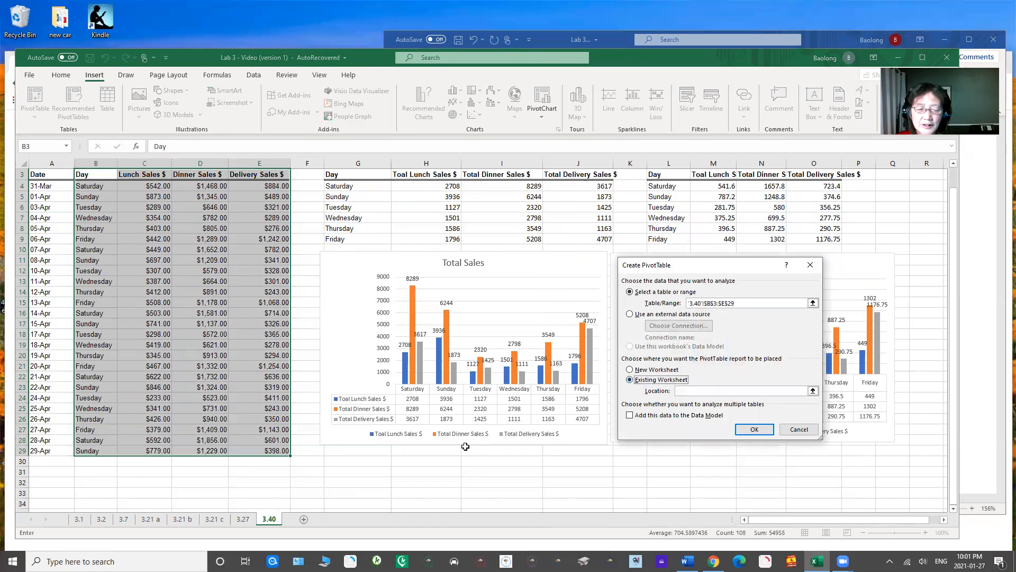
{"action": "left_click_drag", "start_coordinate": [782, 518], "coordinate": [857, 522]}
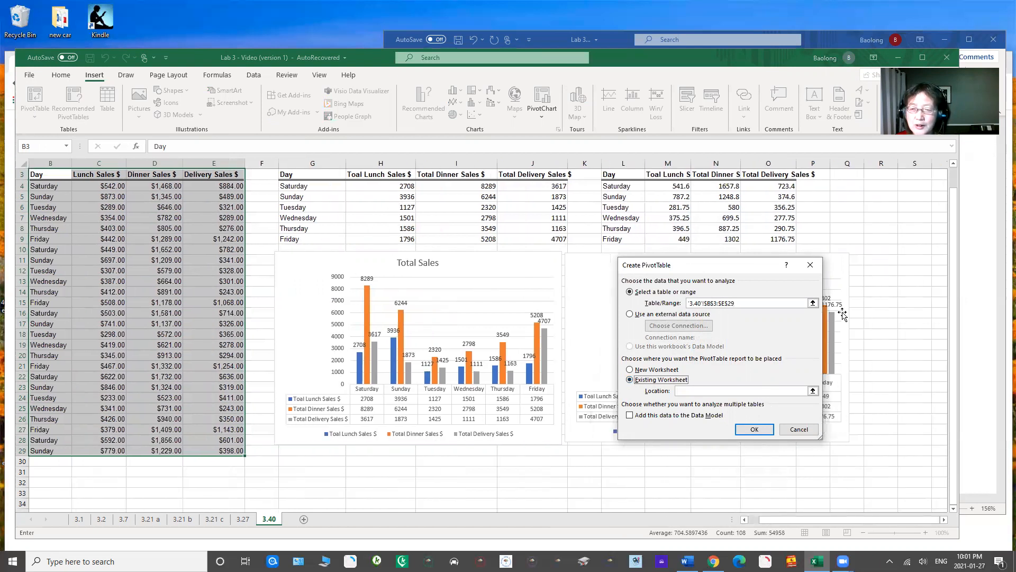
{"action": "left_click", "coordinate": [870, 184]}
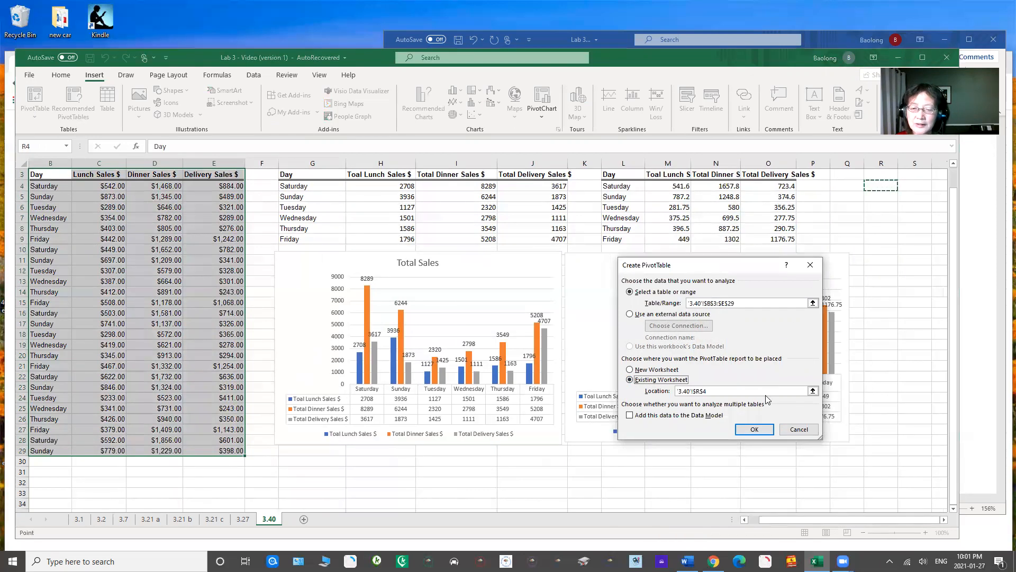
{"action": "left_click", "coordinate": [755, 435]}
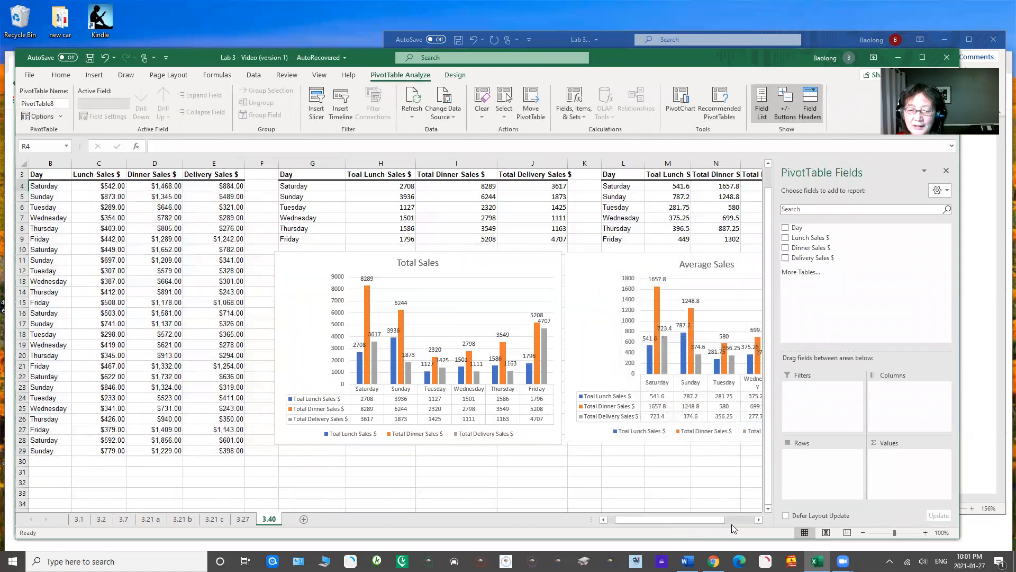
Step: Lay out the PivotTable with Day as rows and the sums of Lunch, Dinner and Delivery Sales $ as values
{"action": "left_click_drag", "start_coordinate": [758, 521], "coordinate": [696, 525]}
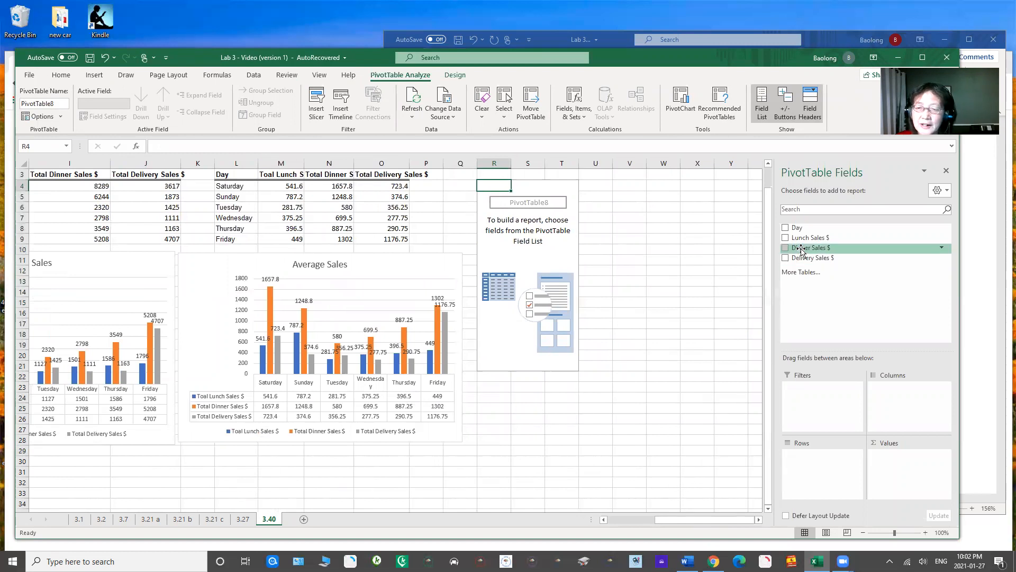
{"action": "left_click_drag", "start_coordinate": [797, 227], "coordinate": [818, 465]}
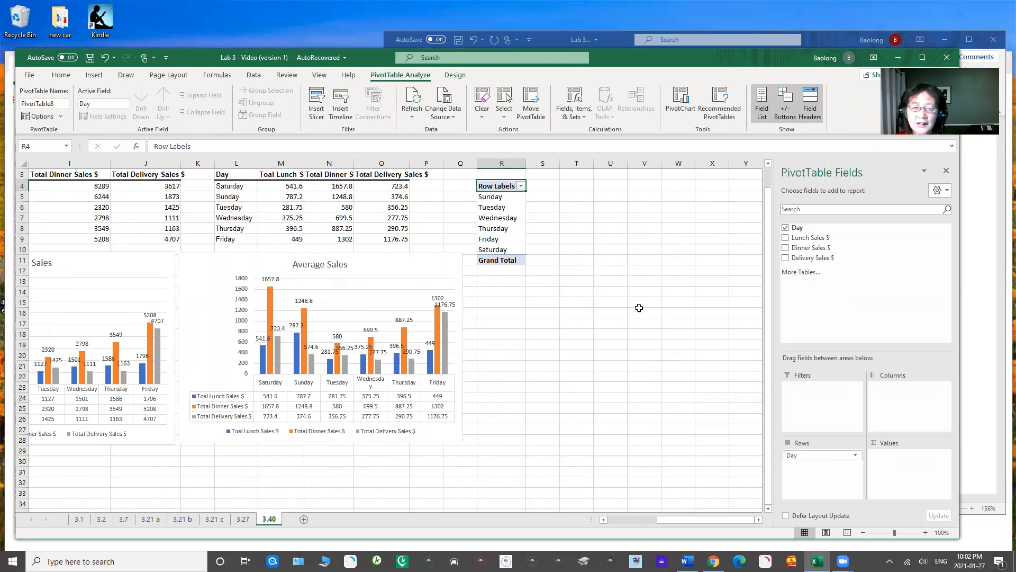
{"action": "left_click_drag", "start_coordinate": [817, 241], "coordinate": [900, 457]}
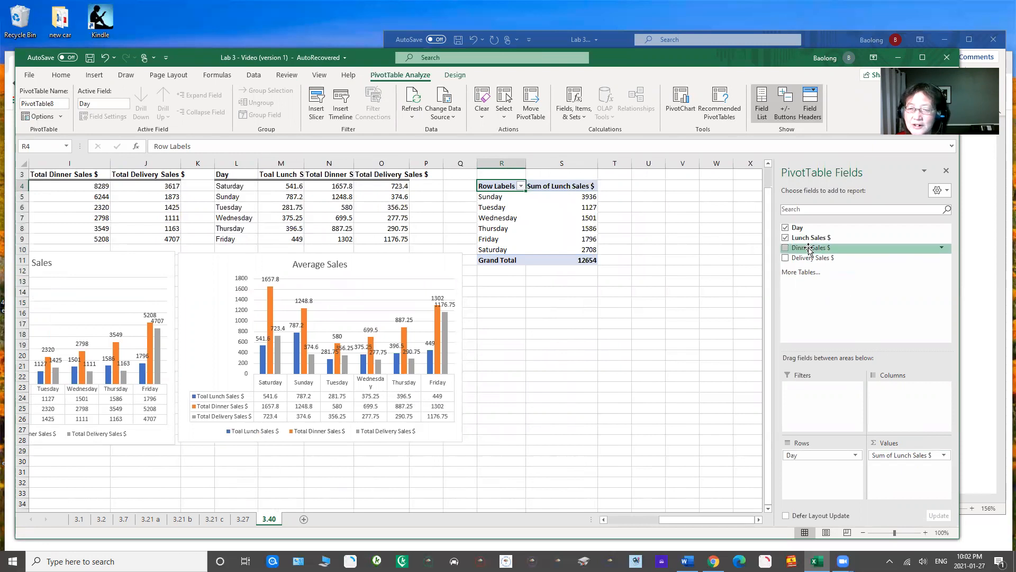
{"action": "left_click_drag", "start_coordinate": [805, 250], "coordinate": [908, 469]}
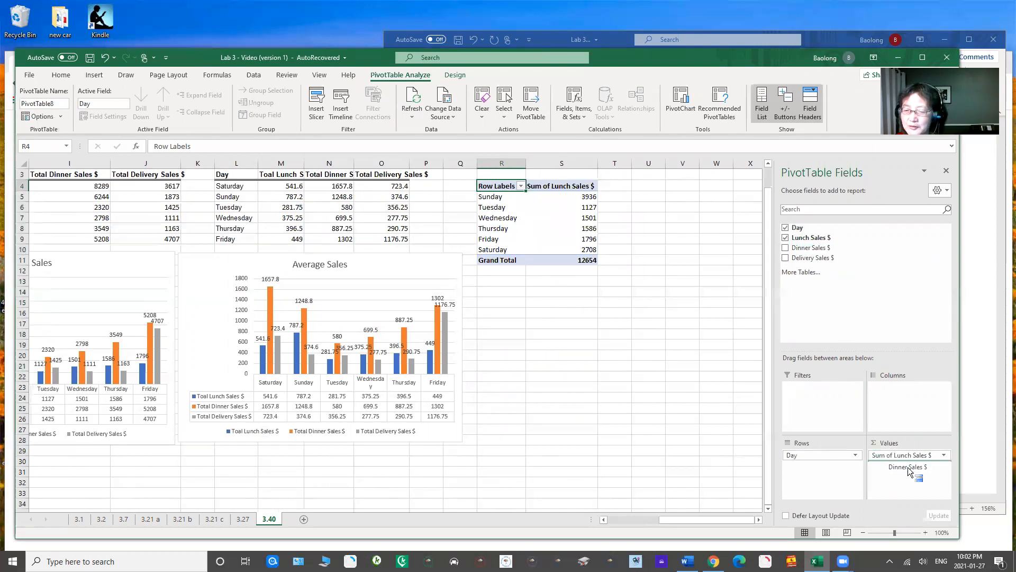
{"action": "left_click_drag", "start_coordinate": [818, 257], "coordinate": [909, 477]}
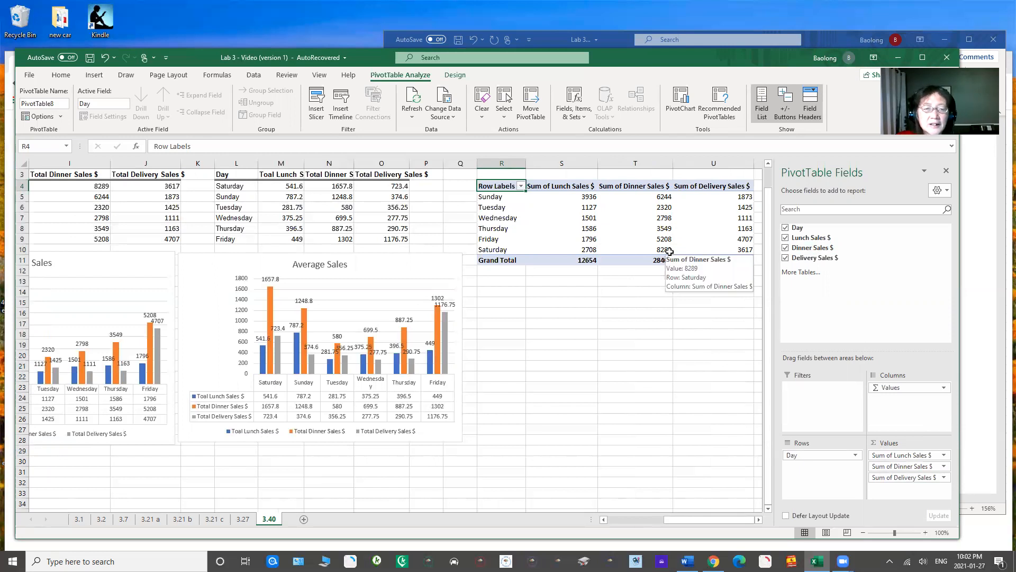
Step: Highlight the Saturday lunch total in yellow in both the totals table (H4) and the PivotTable (S10), and hide the field list
{"action": "left_click_drag", "start_coordinate": [698, 523], "coordinate": [682, 519]}
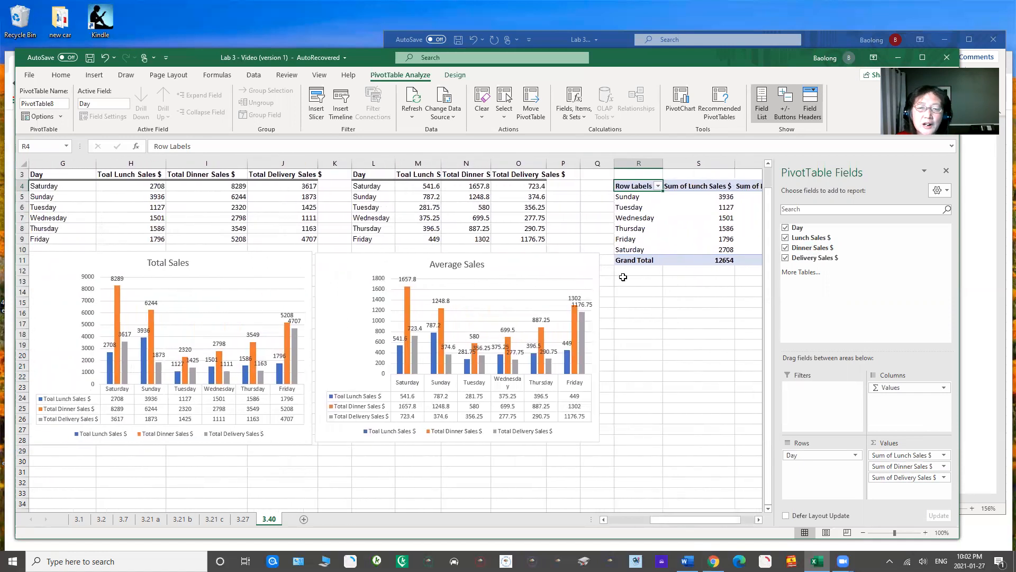
{"action": "left_click", "coordinate": [625, 197]}
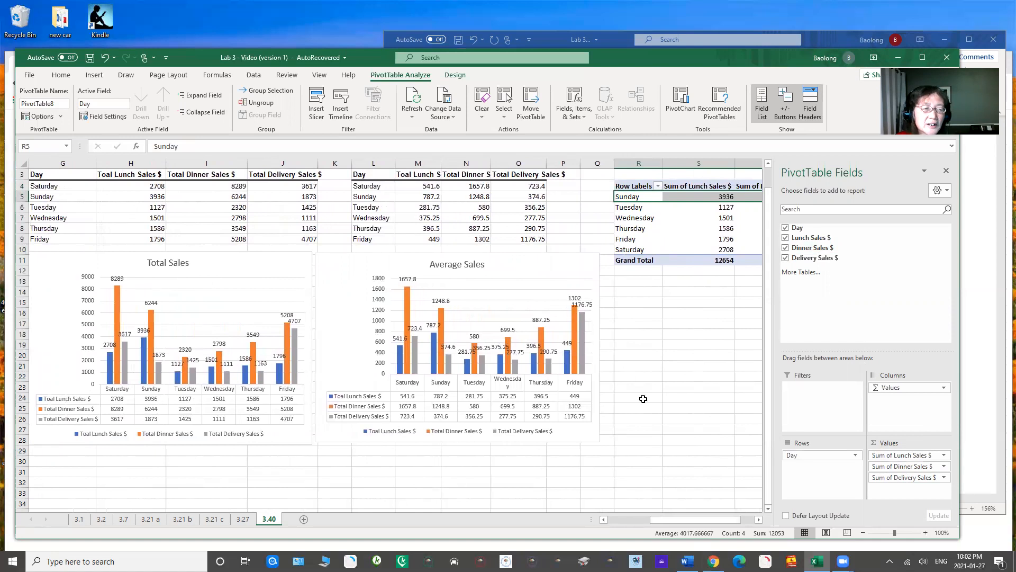
{"action": "left_click", "coordinate": [49, 185]}
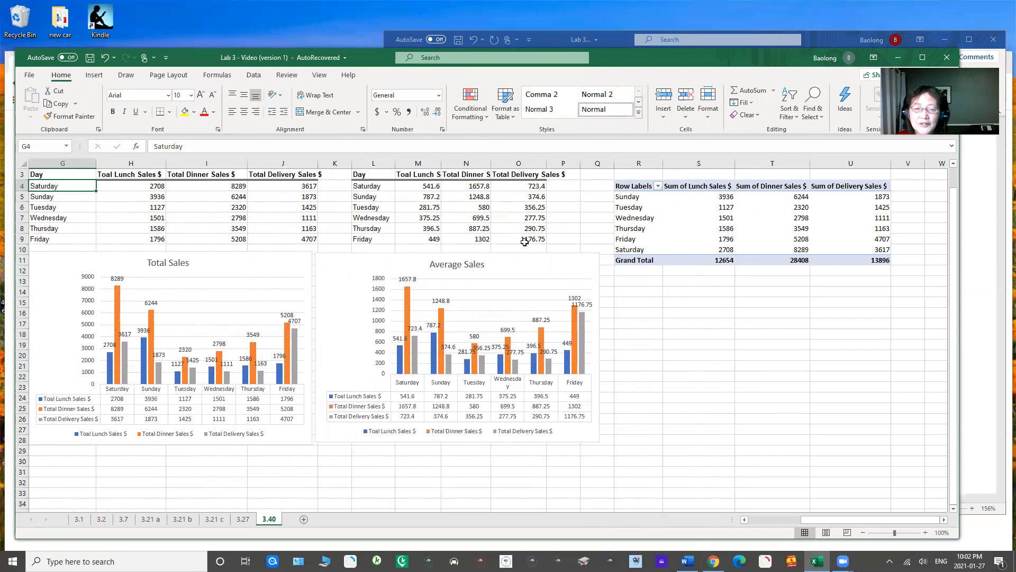
{"action": "left_click", "coordinate": [140, 190]}
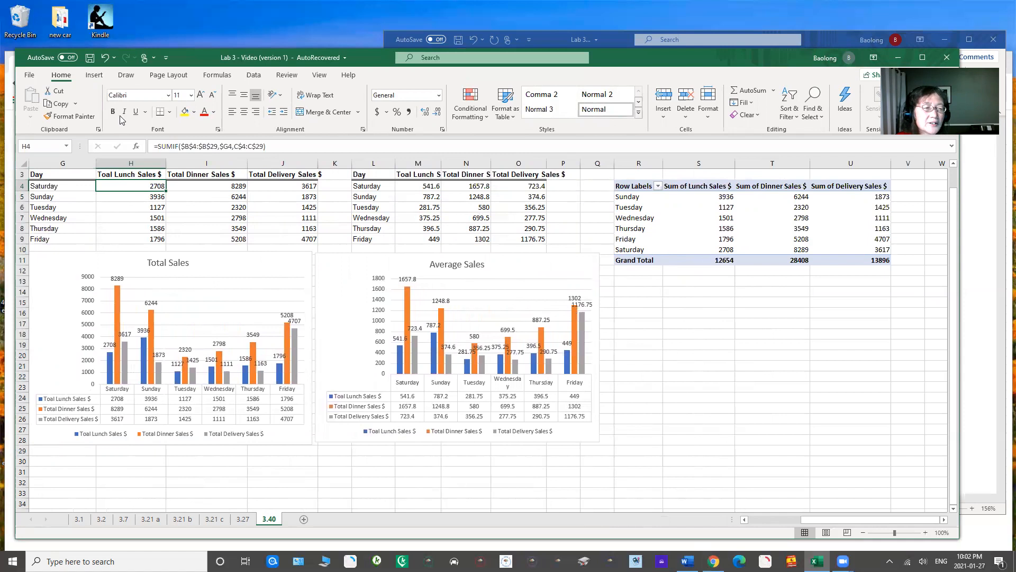
{"action": "left_click", "coordinate": [183, 114]}
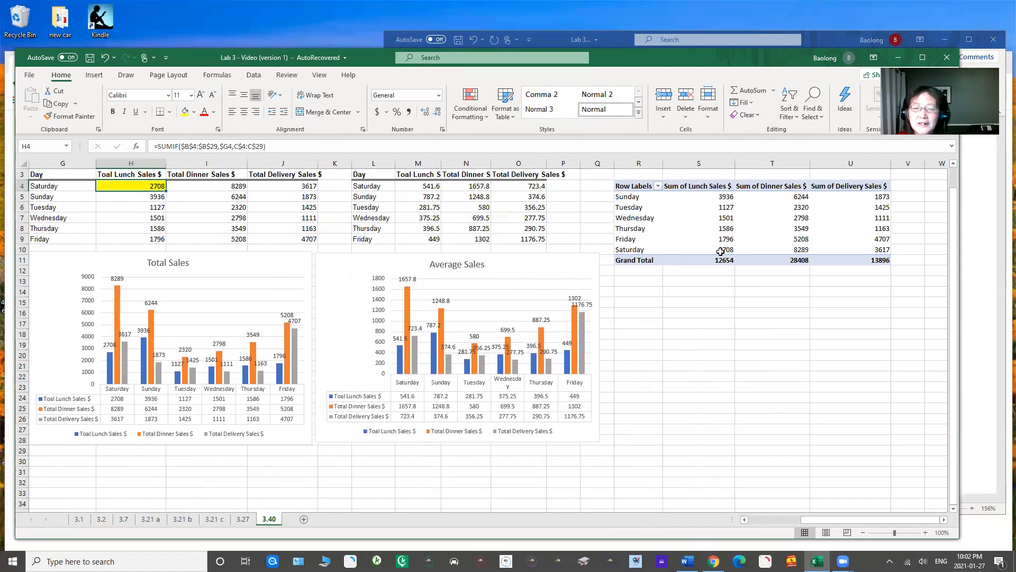
{"action": "left_click", "coordinate": [718, 248]}
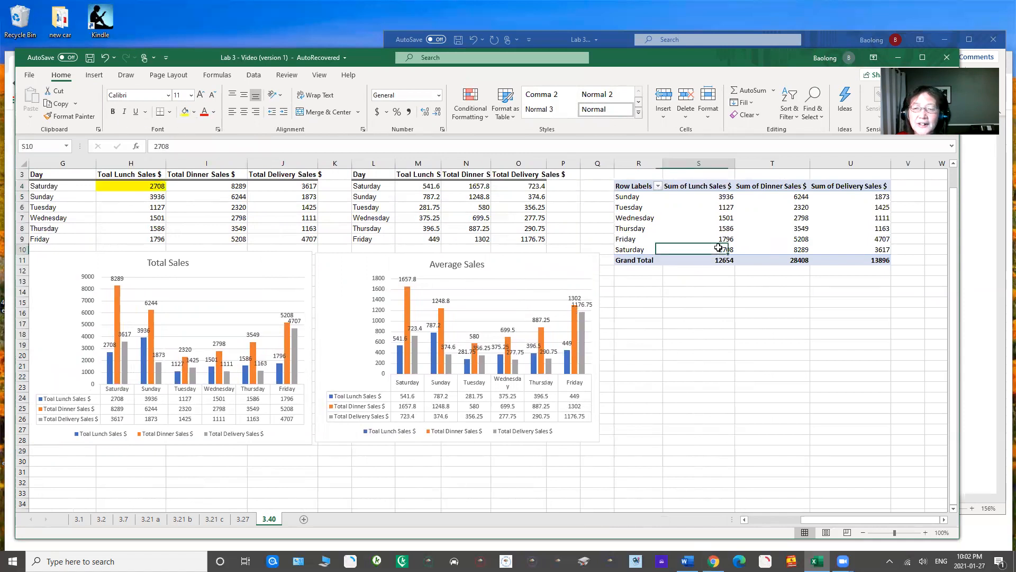
{"action": "left_click", "coordinate": [185, 114]}
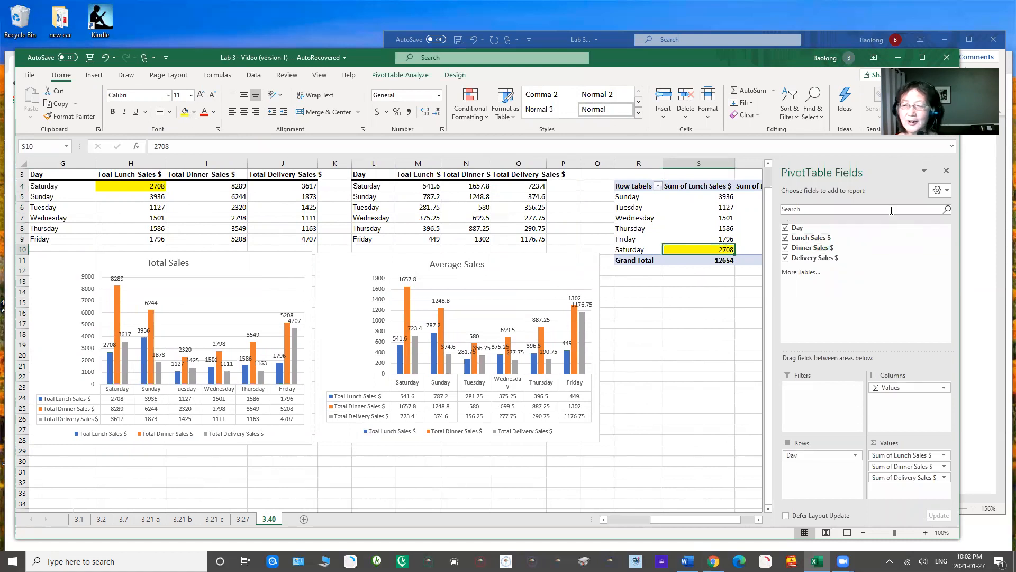
{"action": "left_click", "coordinate": [947, 172]}
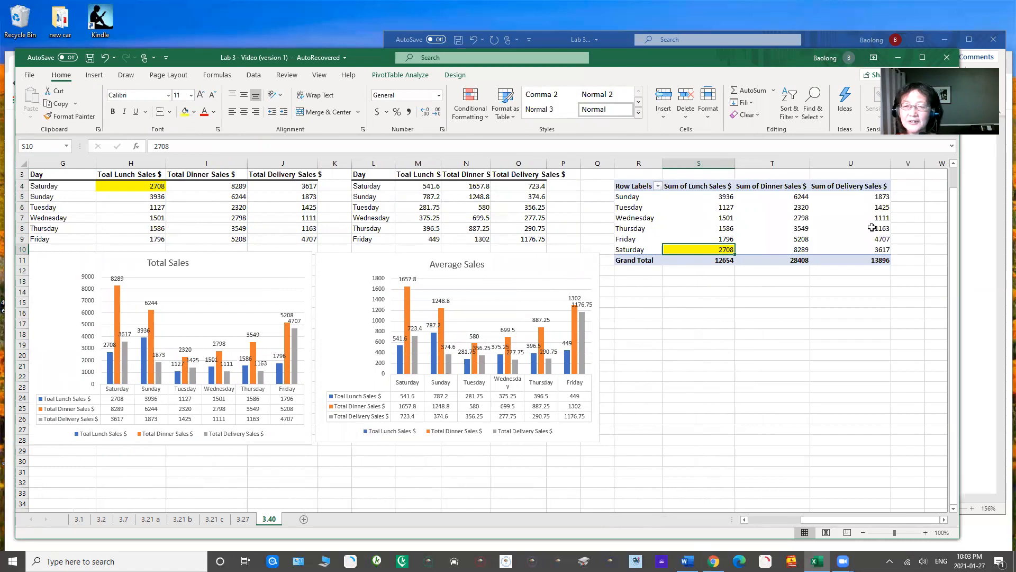
Step: Insert a Clustered Column PivotChart from the PivotTable and place it directly below the PivotTable
{"action": "mouse_move", "coordinate": [673, 224]}
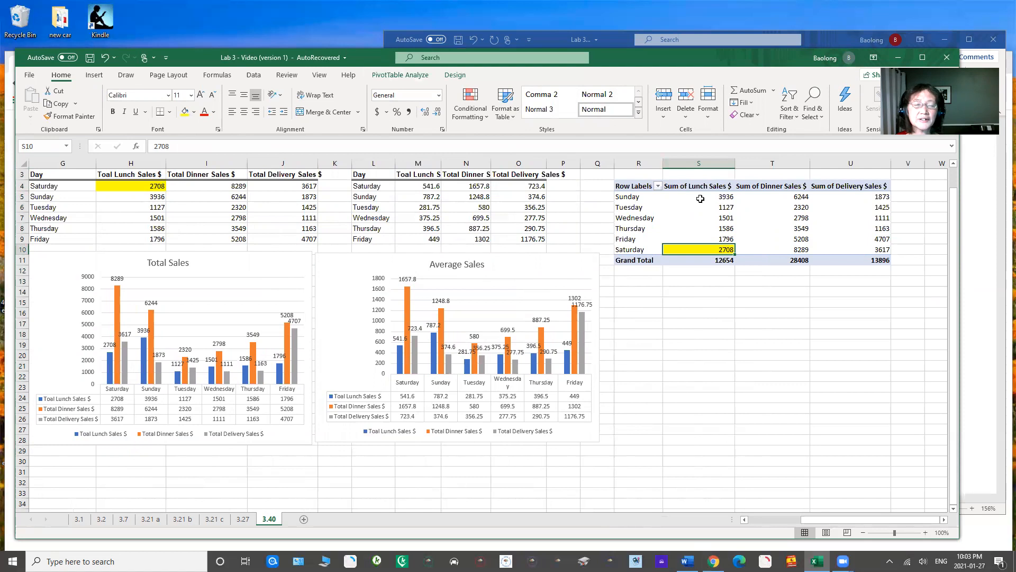
{"action": "left_click", "coordinate": [94, 75]}
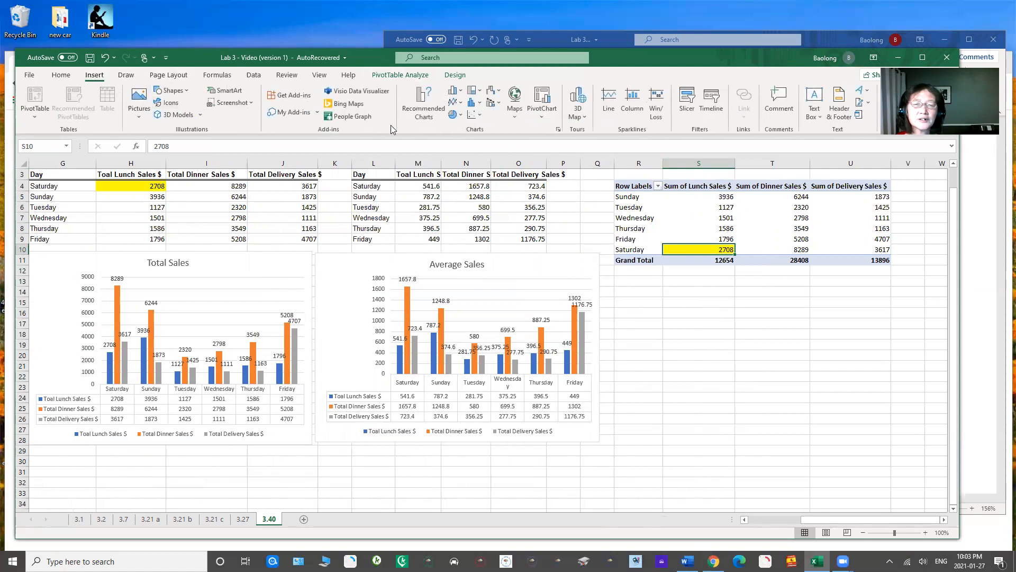
{"action": "left_click", "coordinate": [543, 116]}
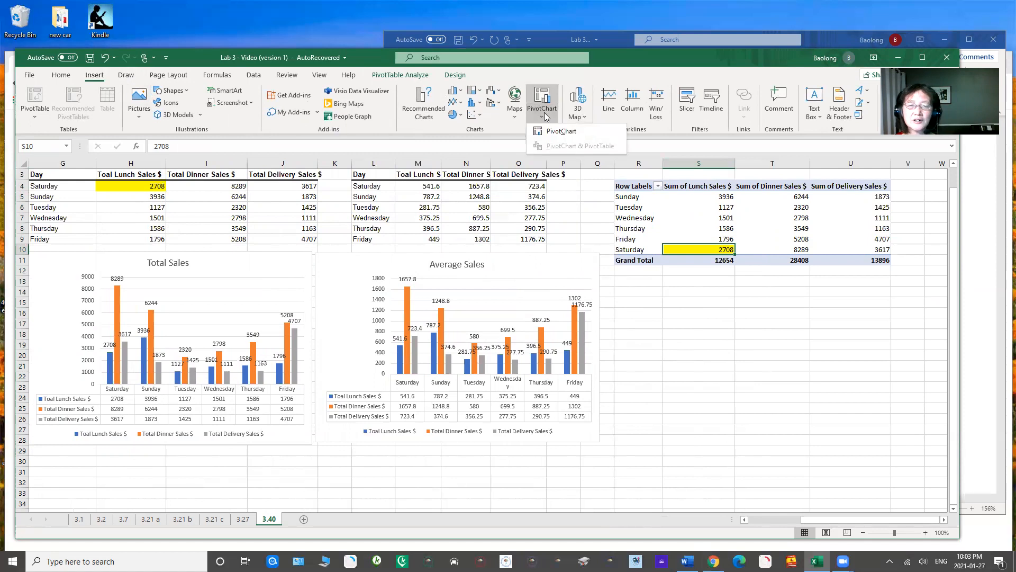
{"action": "left_click", "coordinate": [561, 132]}
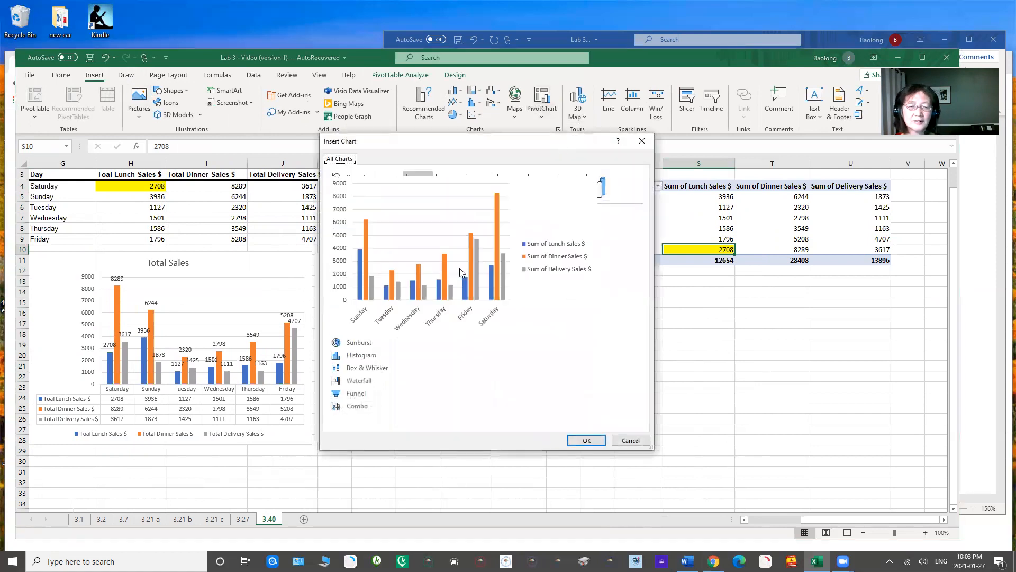
{"action": "left_click", "coordinate": [585, 440]}
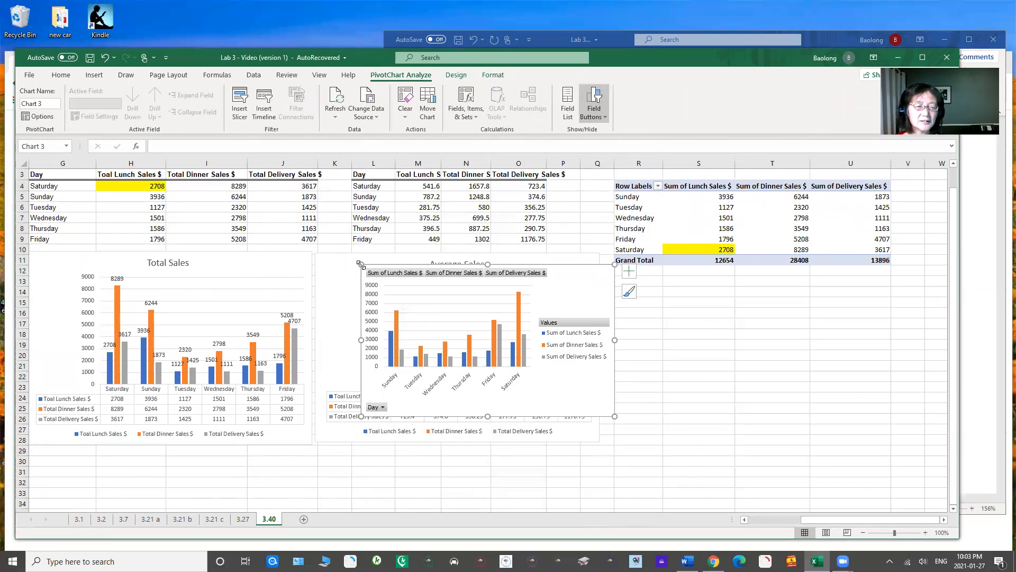
{"action": "left_click_drag", "start_coordinate": [371, 267], "coordinate": [623, 282]}
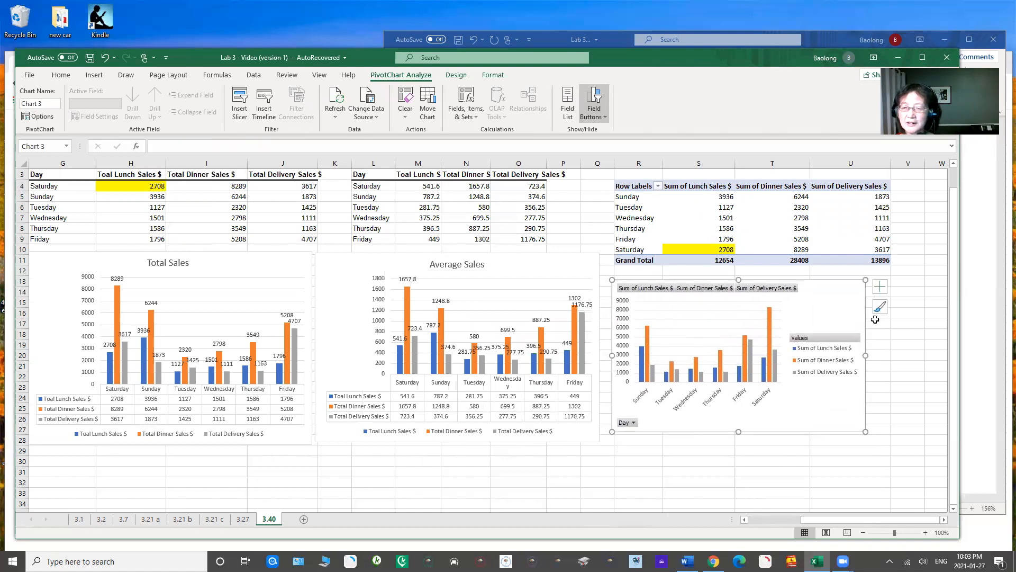
Step: Add data labels and a data table to the PivotChart and enlarge the chart to make them readable
{"action": "left_click", "coordinate": [879, 286]}
{"action": "left_click", "coordinate": [905, 332]}
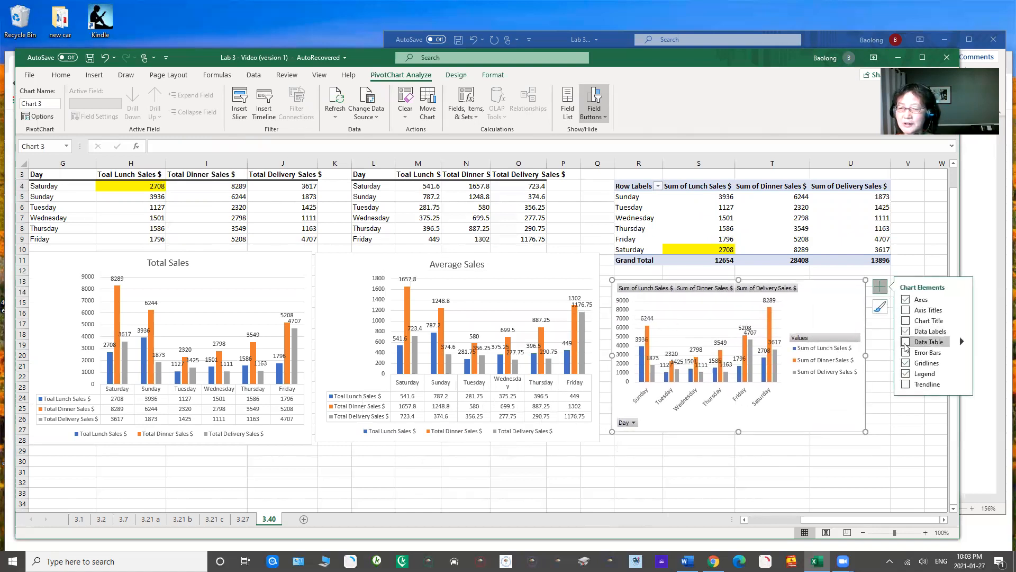
{"action": "left_click", "coordinate": [906, 343]}
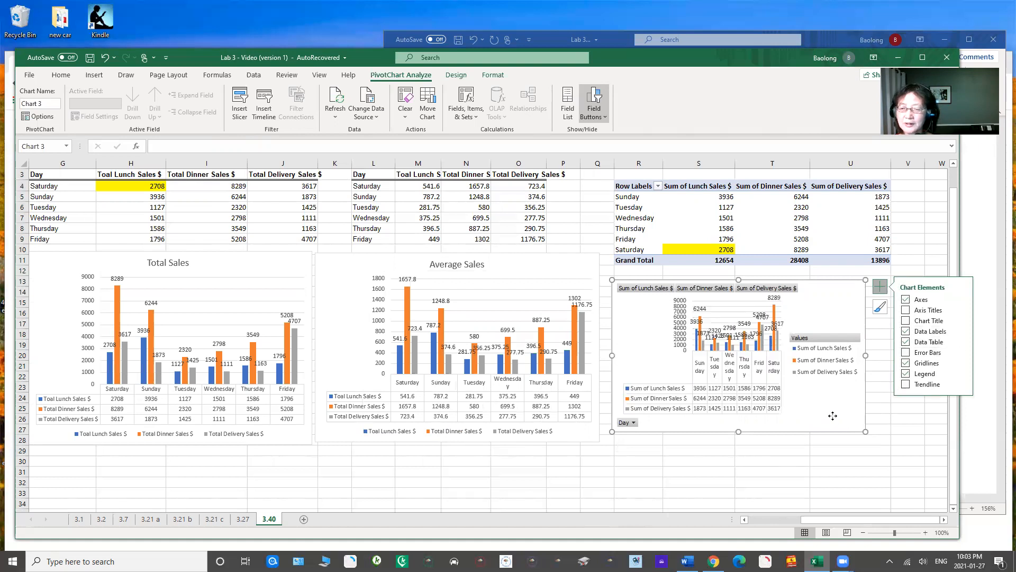
{"action": "left_click_drag", "start_coordinate": [865, 432], "coordinate": [914, 471]}
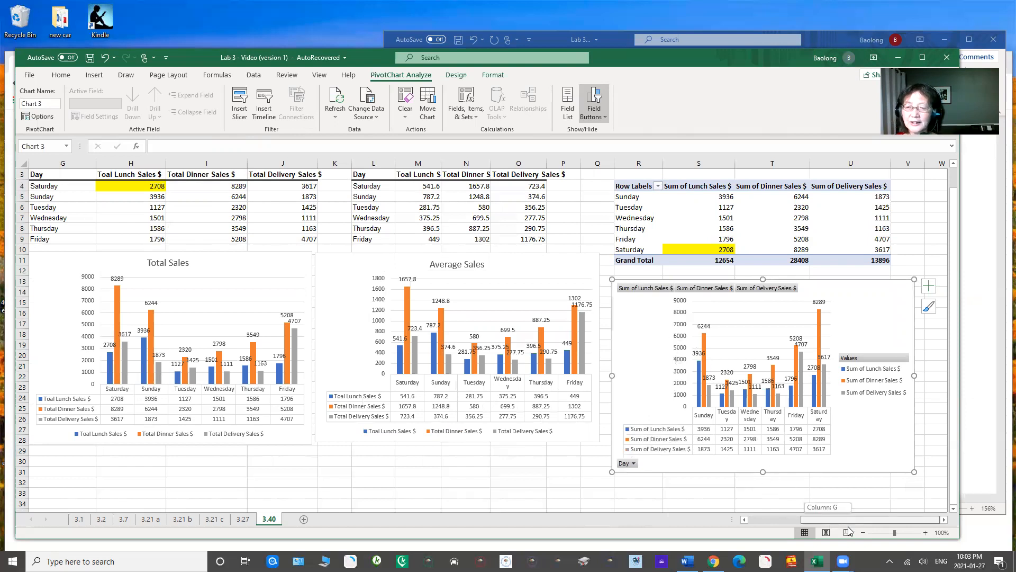
Step: Create a PivotTable from the sales data in B3:E29 and place it on the existing worksheet at cell W4
{"action": "left_click", "coordinate": [943, 520]}
{"action": "left_click", "coordinate": [943, 519]}
{"action": "left_click", "coordinate": [943, 519]}
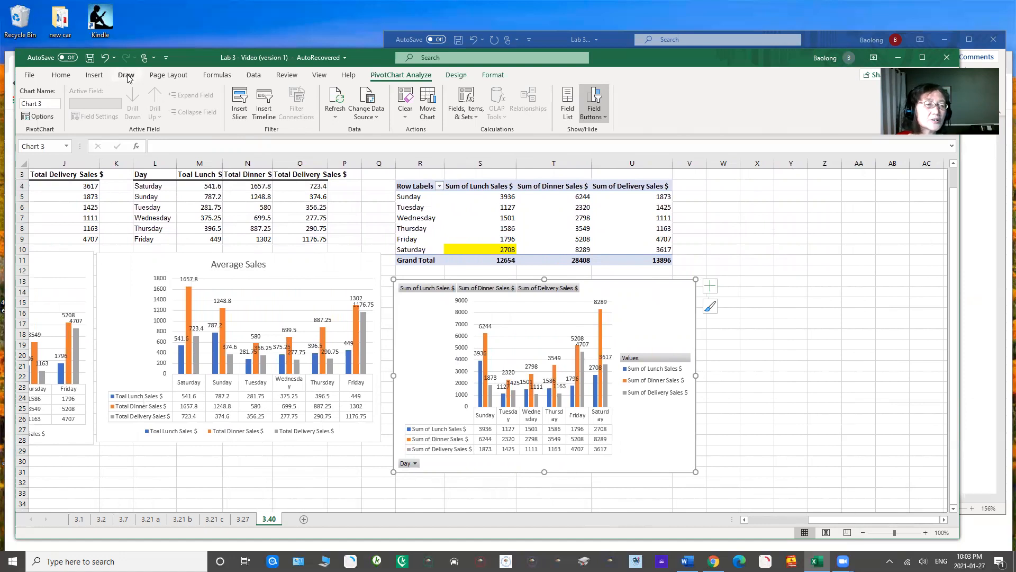
{"action": "left_click", "coordinate": [96, 76]}
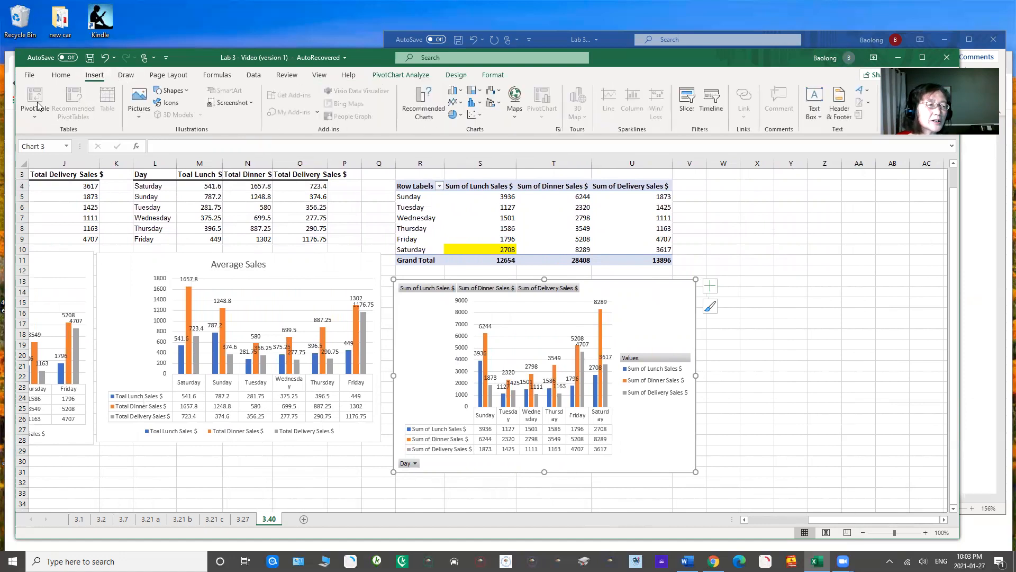
{"action": "left_click", "coordinate": [792, 349]}
{"action": "left_click_drag", "start_coordinate": [847, 519], "coordinate": [757, 518]}
{"action": "mouse_move", "coordinate": [101, 175]}
{"action": "left_mouse_down"}
{"action": "mouse_move", "coordinate": [265, 211]}
{"action": "mouse_move", "coordinate": [270, 448]}
{"action": "left_mouse_up"}
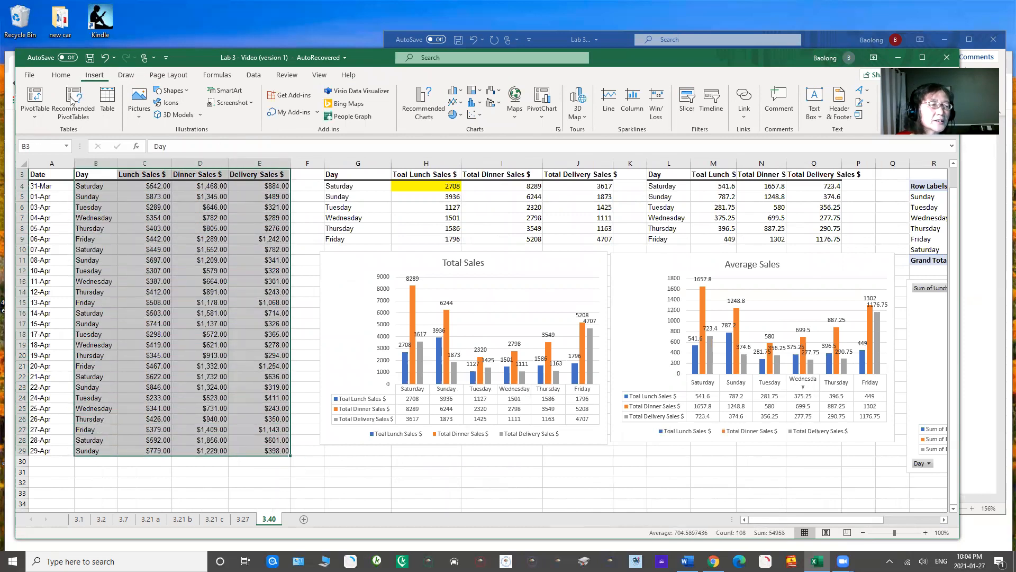
{"action": "left_click", "coordinate": [42, 101]}
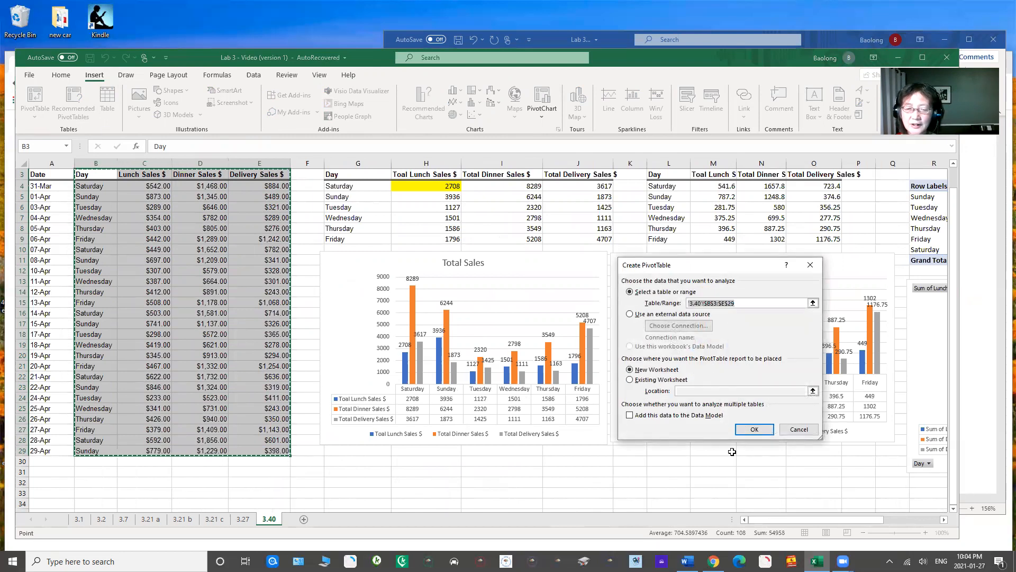
{"action": "left_click", "coordinate": [629, 380]}
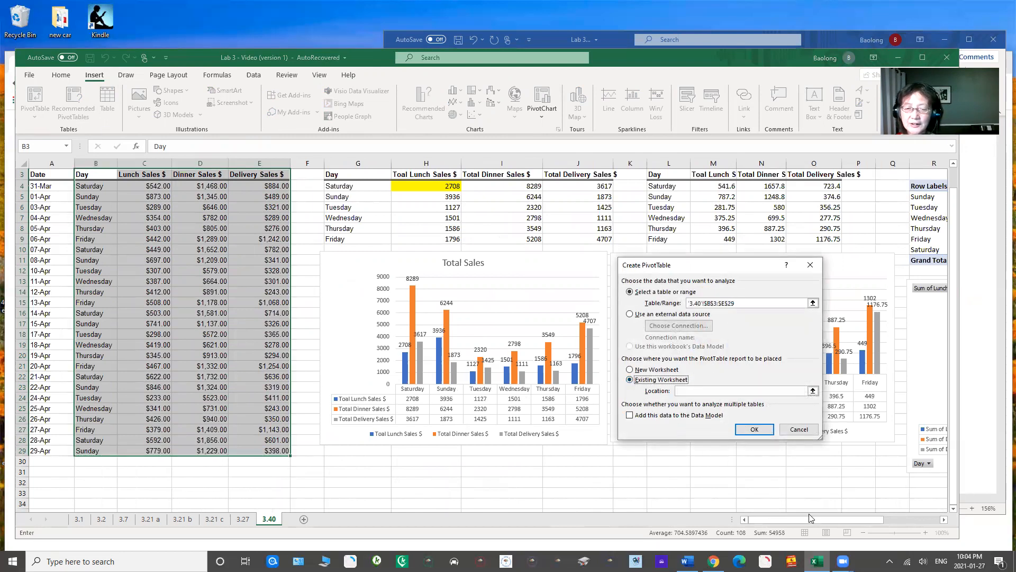
{"action": "left_click_drag", "start_coordinate": [800, 520], "coordinate": [879, 530]}
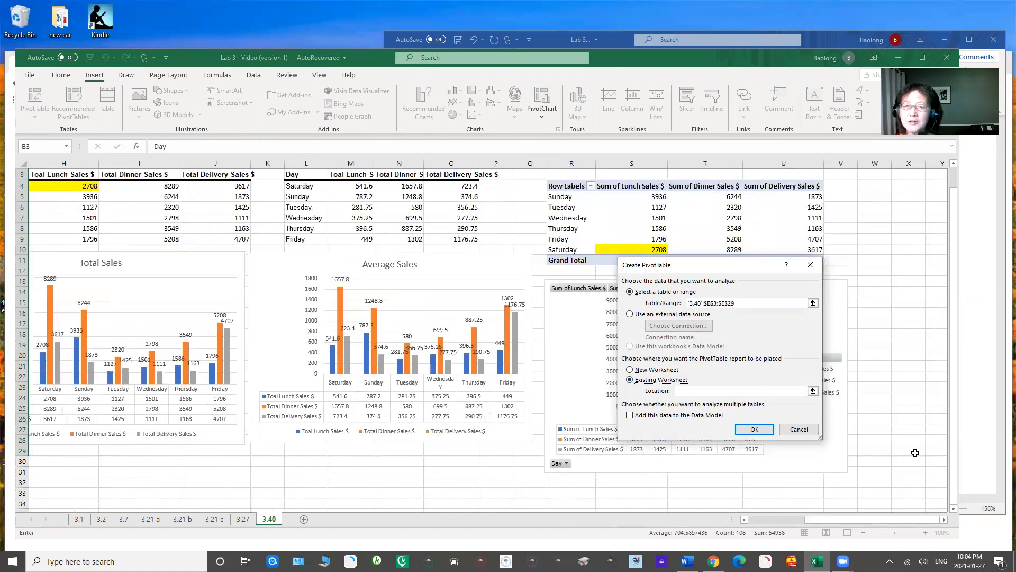
{"action": "left_click", "coordinate": [871, 185]}
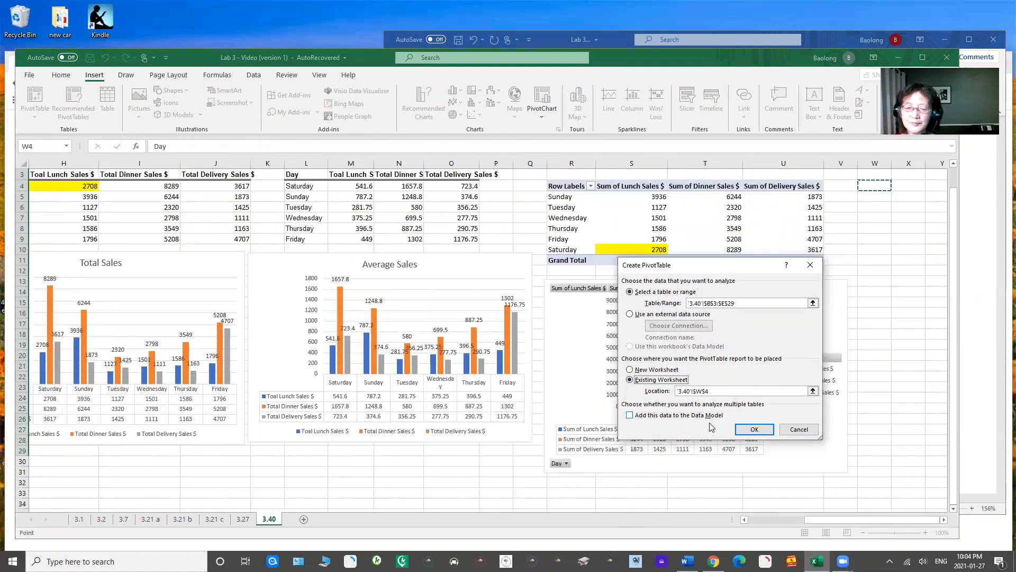
{"action": "left_click", "coordinate": [752, 429]}
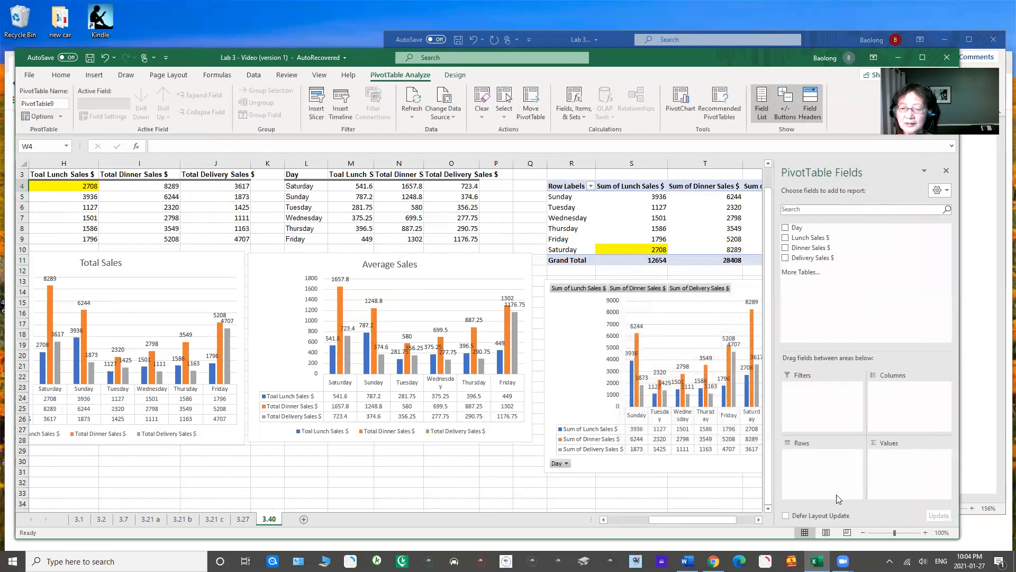
Step: Set Day as the new PivotTable's rows and add Lunch Sales $ as a value summarized by Average
{"action": "left_click_drag", "start_coordinate": [802, 229], "coordinate": [827, 461]}
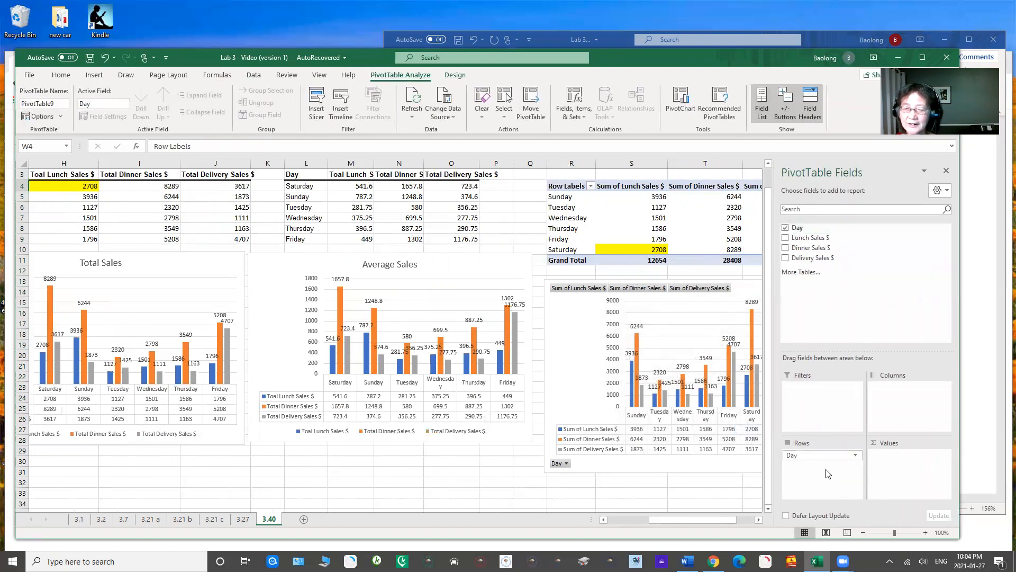
{"action": "left_click", "coordinate": [759, 520]}
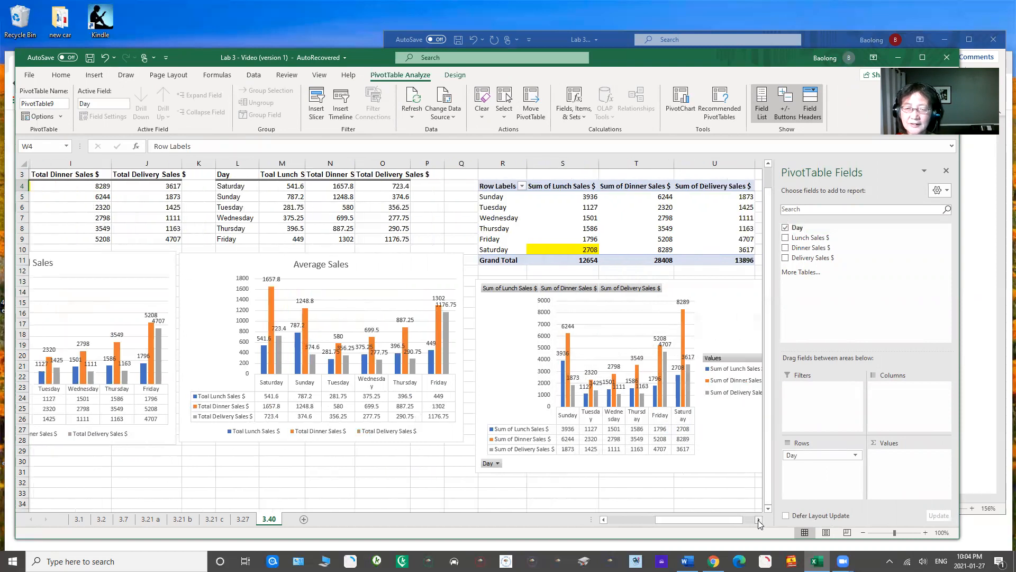
{"action": "left_click", "coordinate": [759, 520]}
{"action": "left_click", "coordinate": [759, 519]}
{"action": "left_click", "coordinate": [759, 519]}
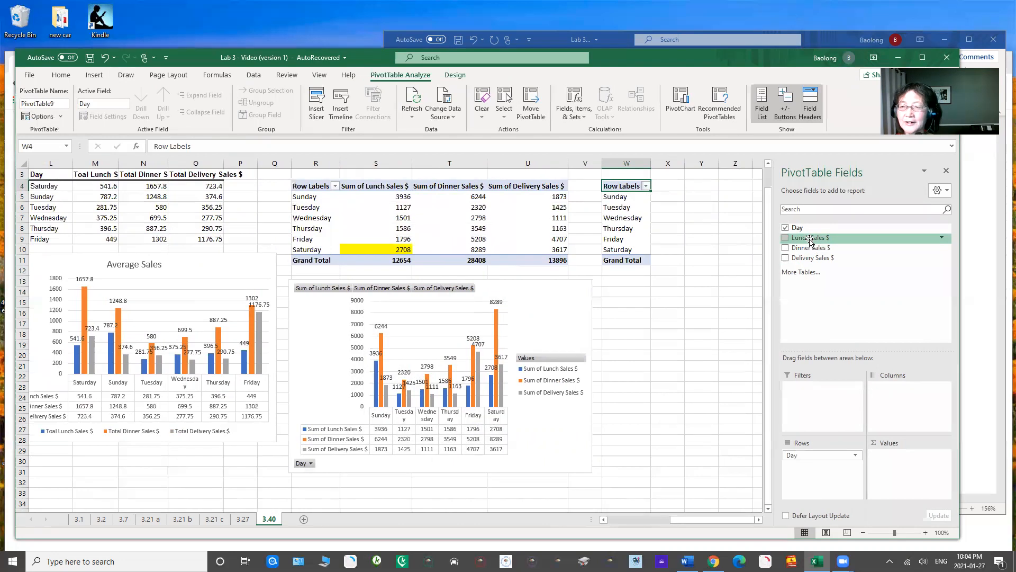
{"action": "left_click_drag", "start_coordinate": [810, 240], "coordinate": [894, 462]}
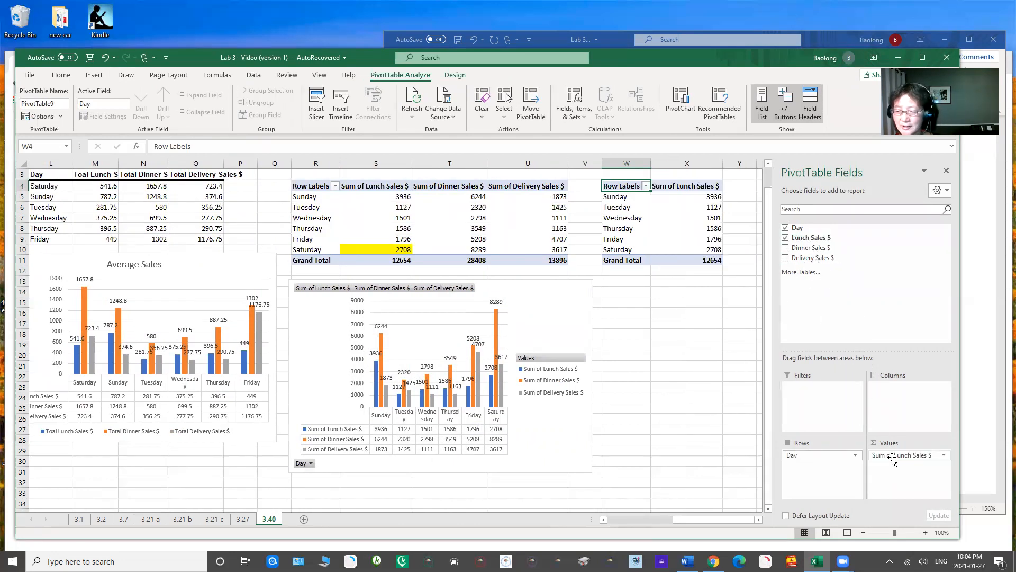
{"action": "left_click", "coordinate": [944, 455]}
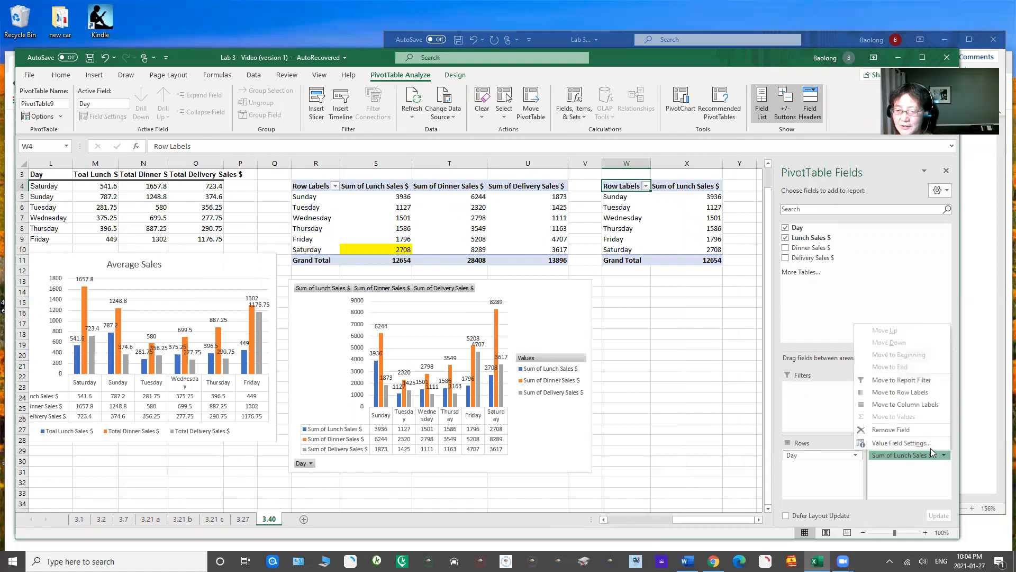
{"action": "left_click", "coordinate": [901, 443]}
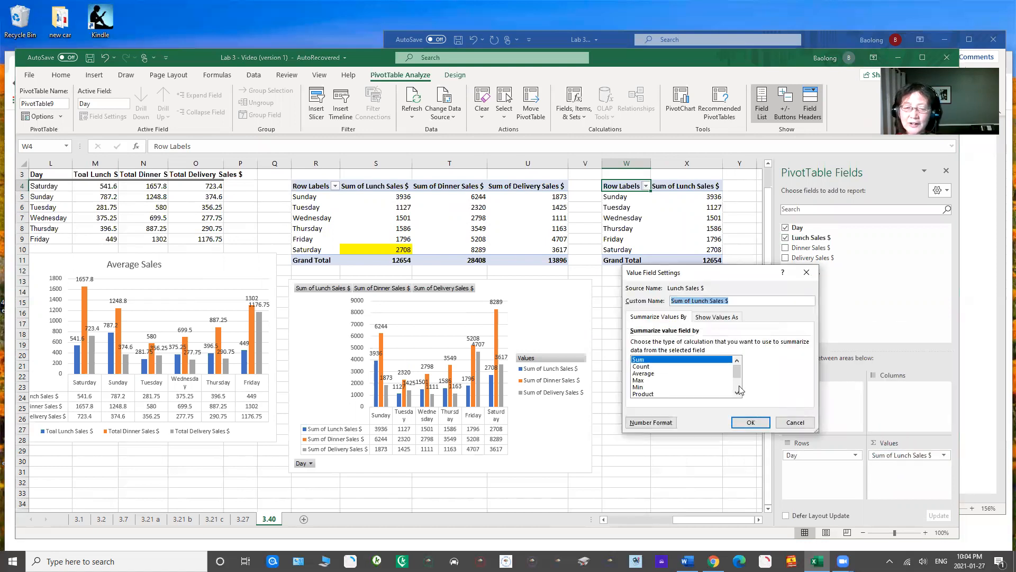
{"action": "left_click", "coordinate": [639, 380]}
{"action": "left_click", "coordinate": [643, 373]}
{"action": "left_click", "coordinate": [750, 423]}
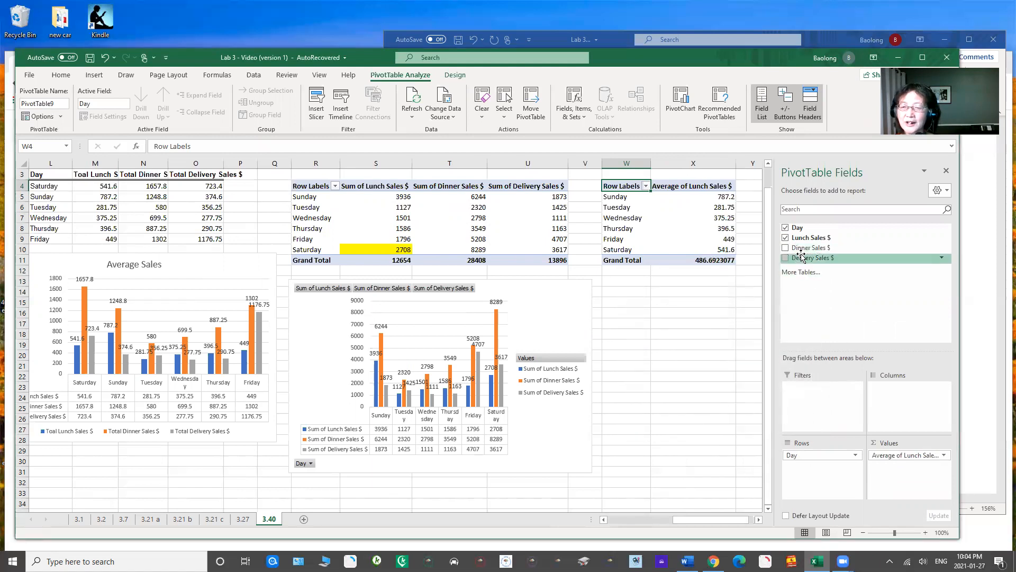
Step: Add Dinner Sales $ to the new PivotTable's values and summarize it by Average
{"action": "left_click_drag", "start_coordinate": [799, 251], "coordinate": [909, 470]}
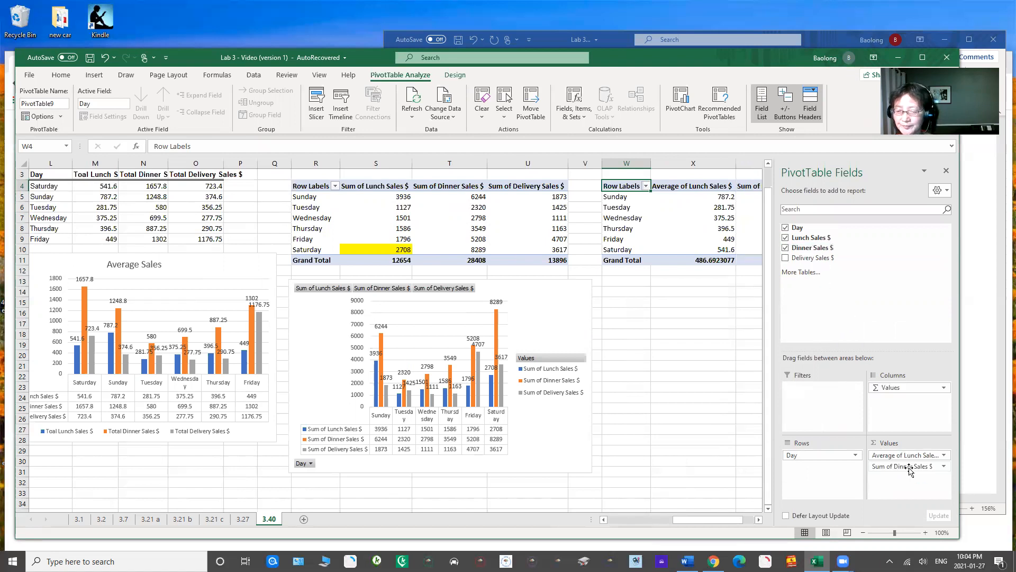
{"action": "left_click", "coordinate": [944, 466]}
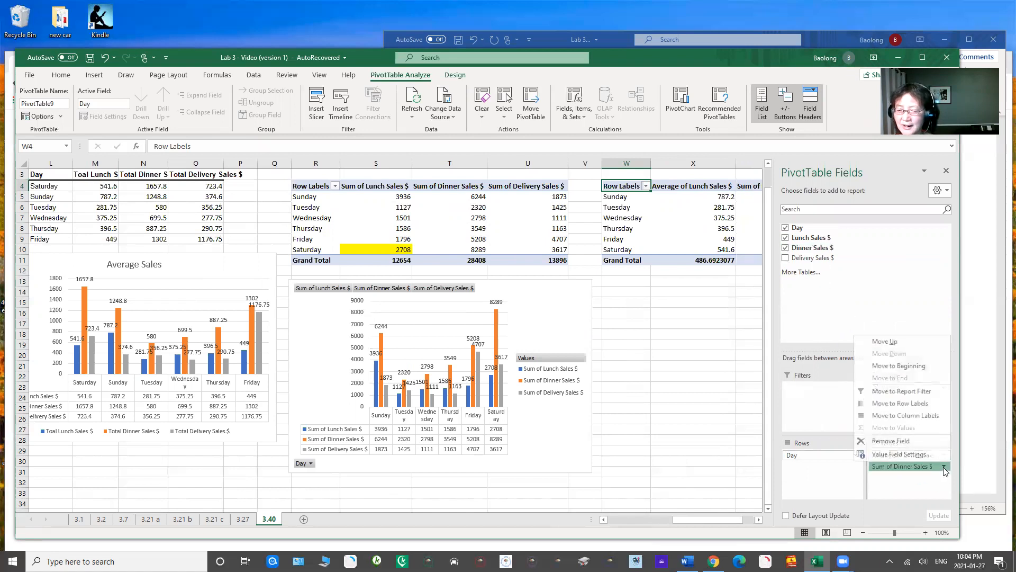
{"action": "left_click", "coordinate": [902, 454]}
{"action": "left_click", "coordinate": [643, 373]}
{"action": "left_click", "coordinate": [751, 422]}
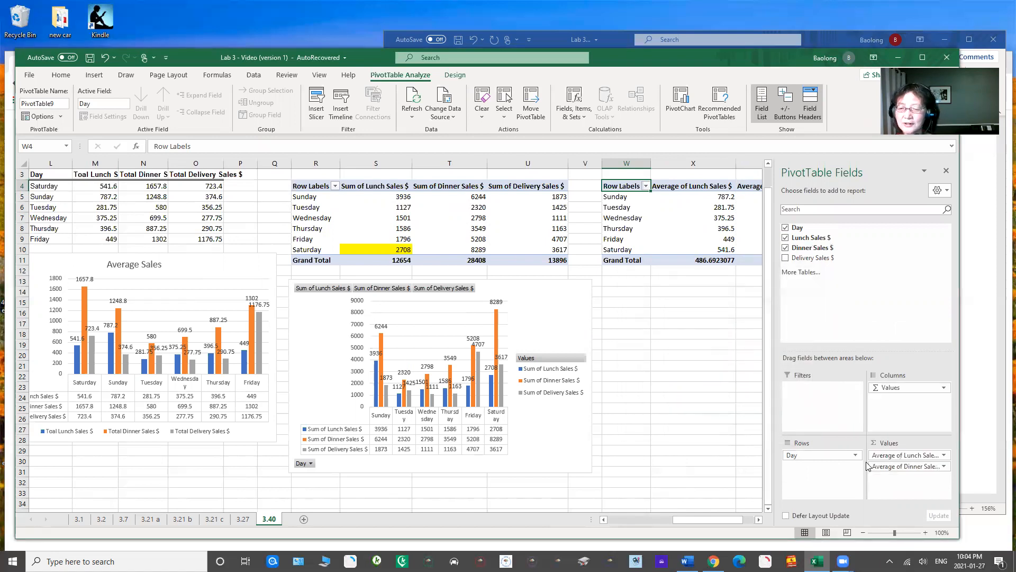
Step: Add Delivery Sales $ to the new PivotTable's values and summarize it by Average
{"action": "left_click_drag", "start_coordinate": [802, 264], "coordinate": [931, 488]}
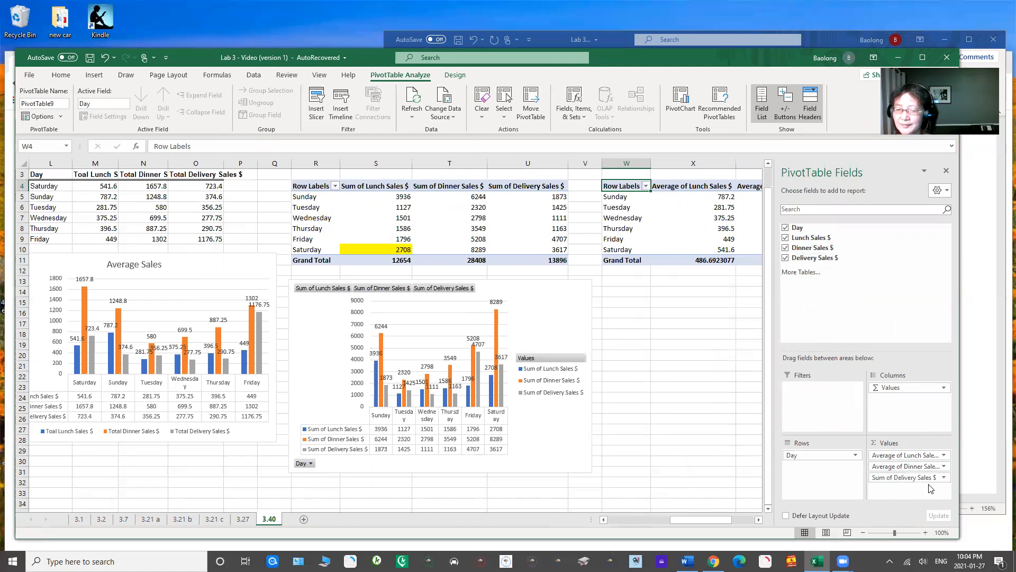
{"action": "left_click", "coordinate": [913, 477]}
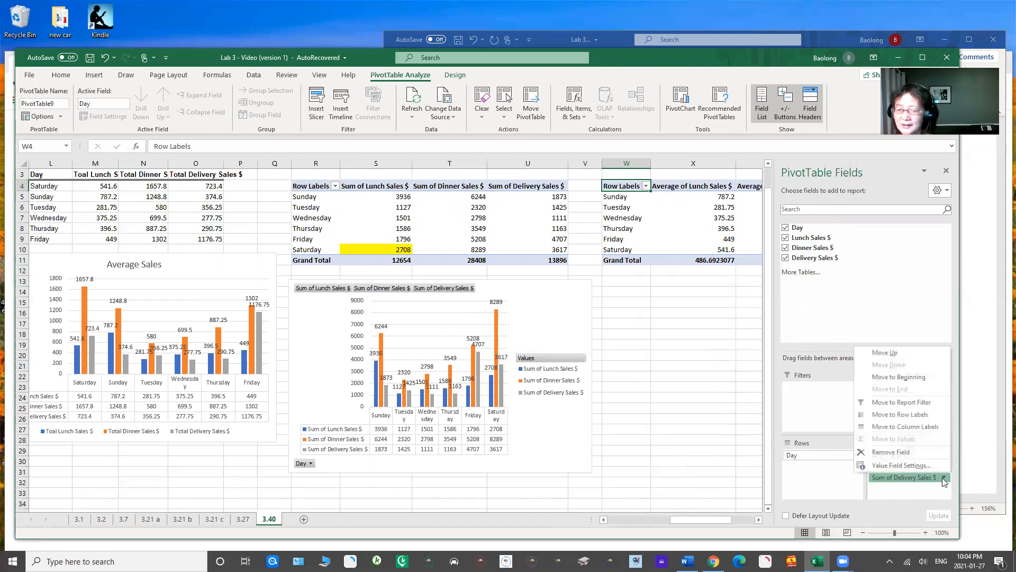
{"action": "left_click", "coordinate": [898, 466]}
{"action": "left_click", "coordinate": [649, 374]}
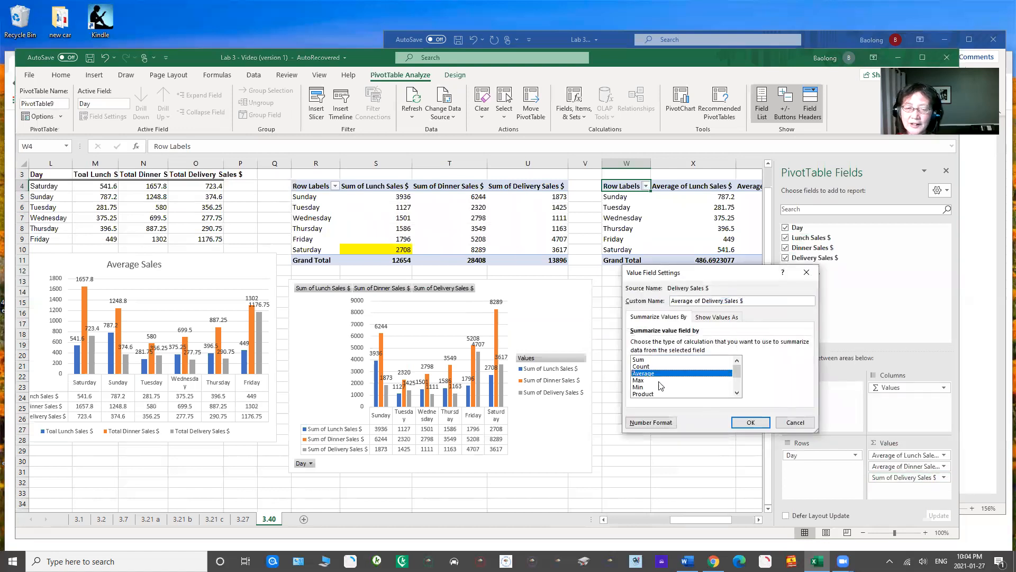
{"action": "left_click", "coordinate": [751, 423]}
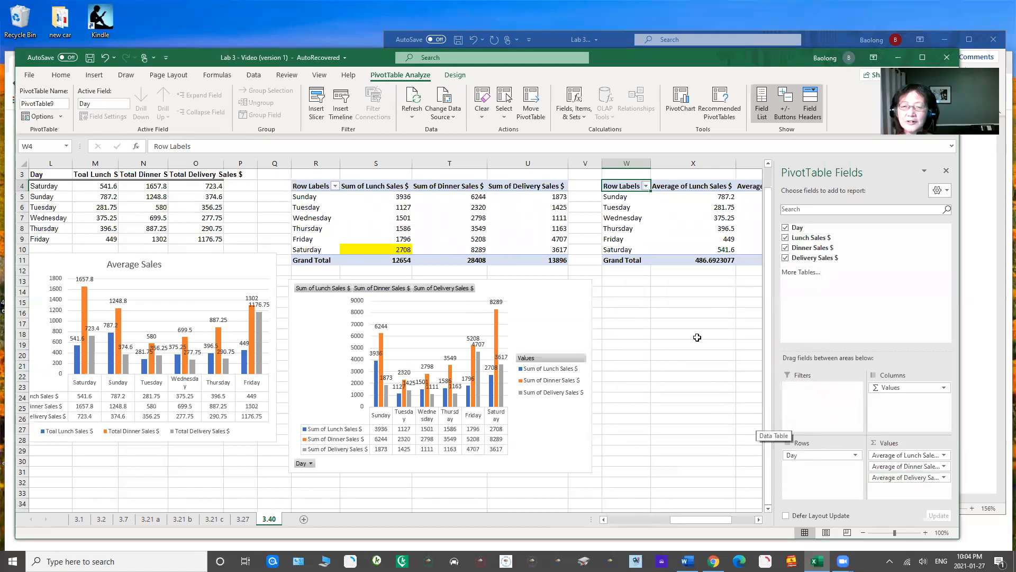
Step: Insert a Clustered Column PivotChart from the averages PivotTable
{"action": "left_click_drag", "start_coordinate": [705, 519], "coordinate": [728, 523]}
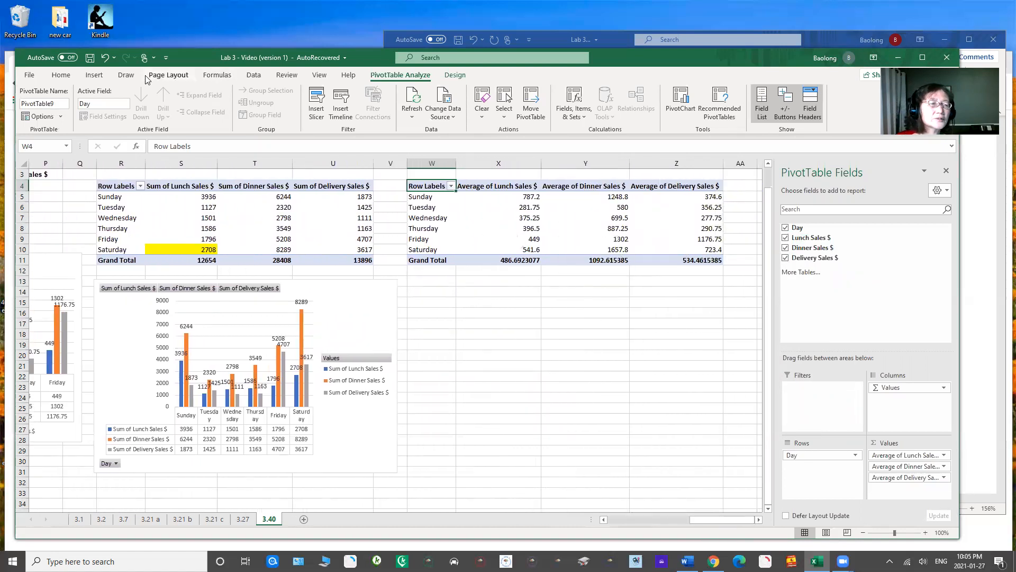
{"action": "left_click", "coordinate": [101, 76]}
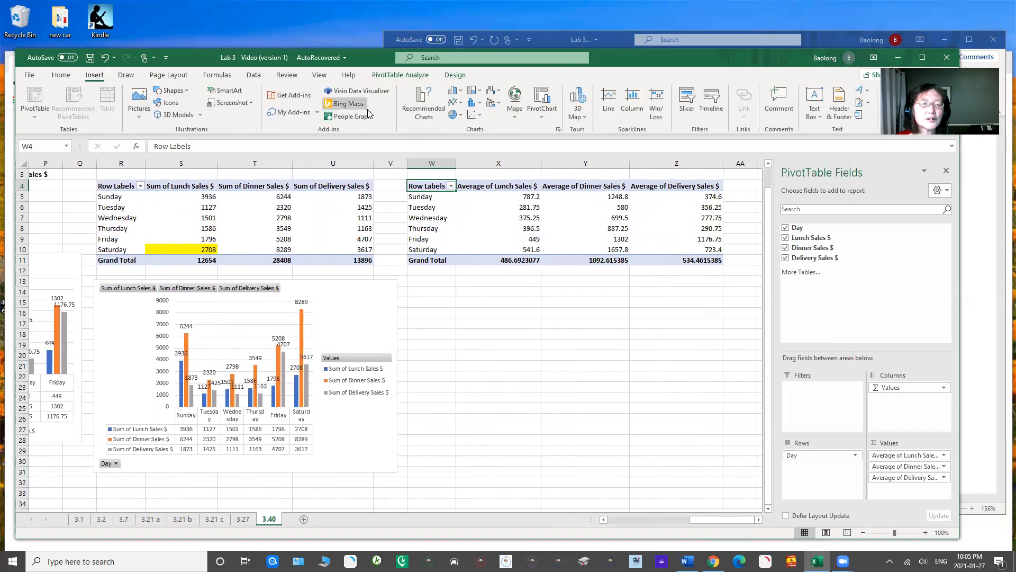
{"action": "left_click", "coordinate": [545, 115]}
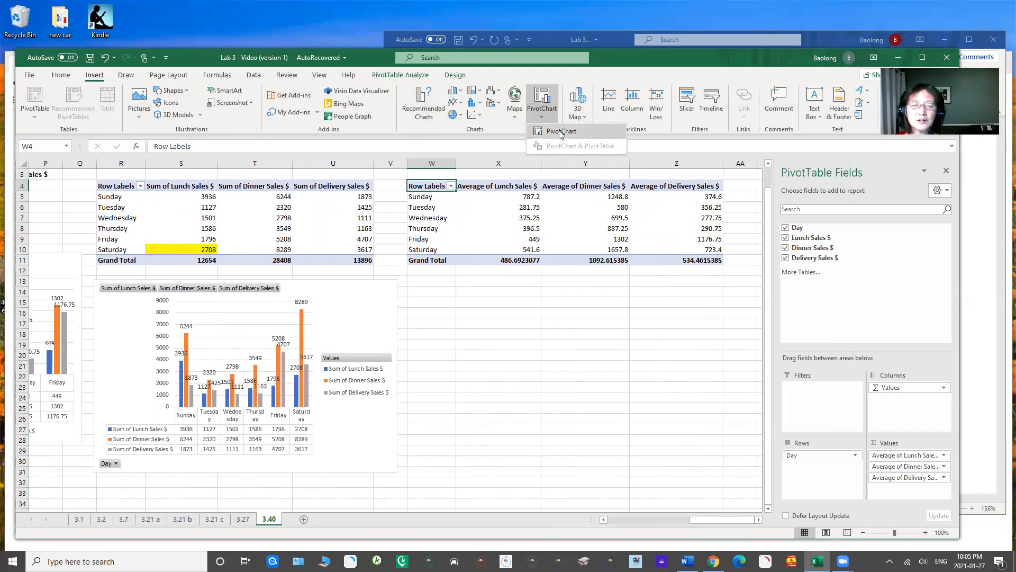
{"action": "left_click", "coordinate": [559, 129]}
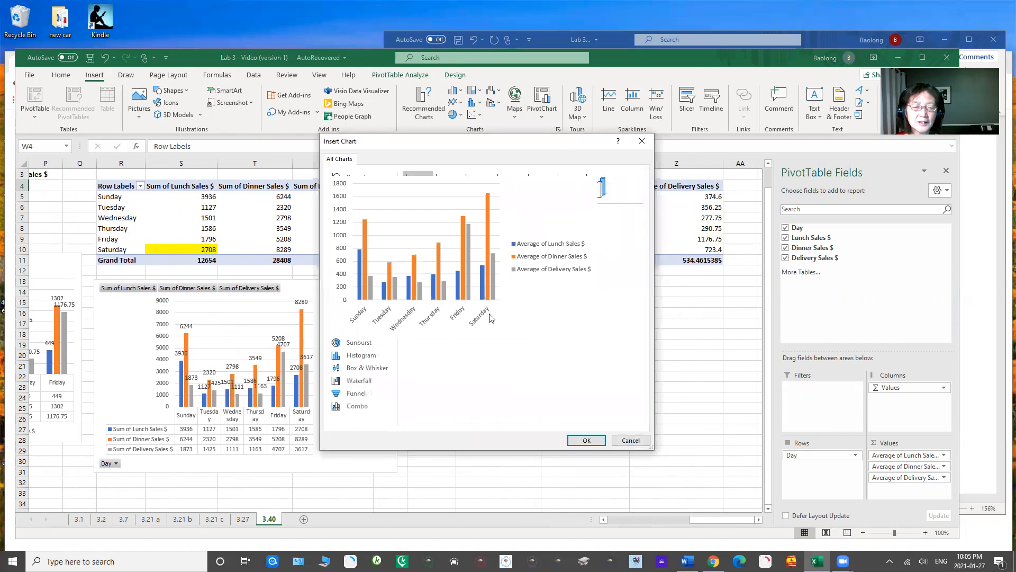
{"action": "left_click", "coordinate": [586, 439]}
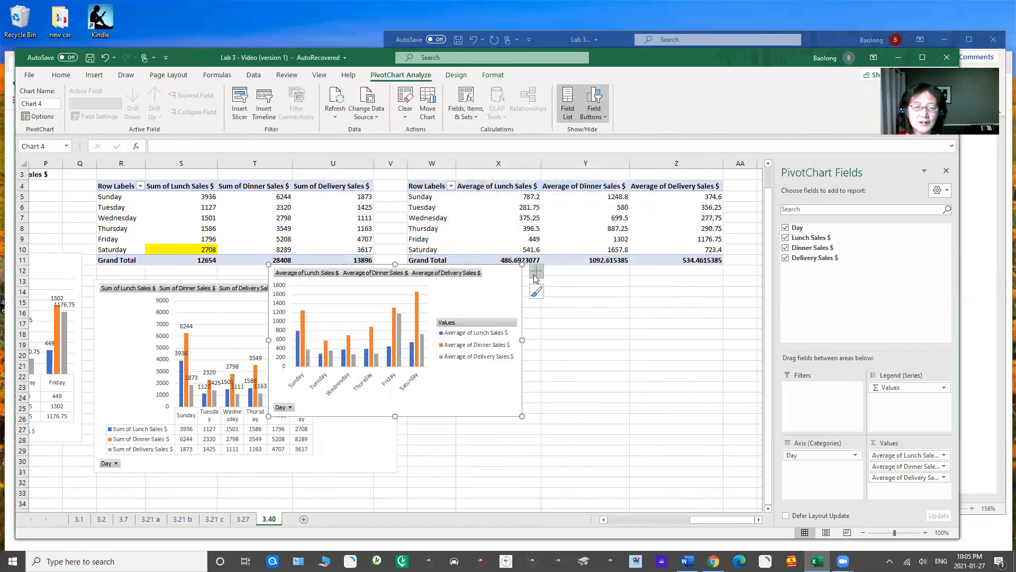
Step: Add a chart title, data labels and a data table to the averages PivotChart
{"action": "left_click", "coordinate": [536, 278]}
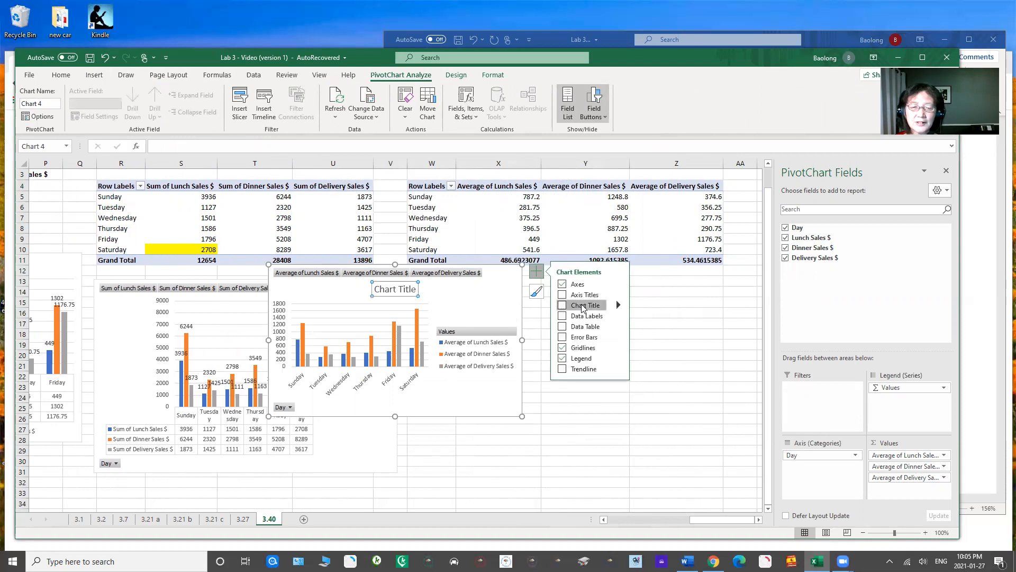
{"action": "left_click", "coordinate": [584, 309]}
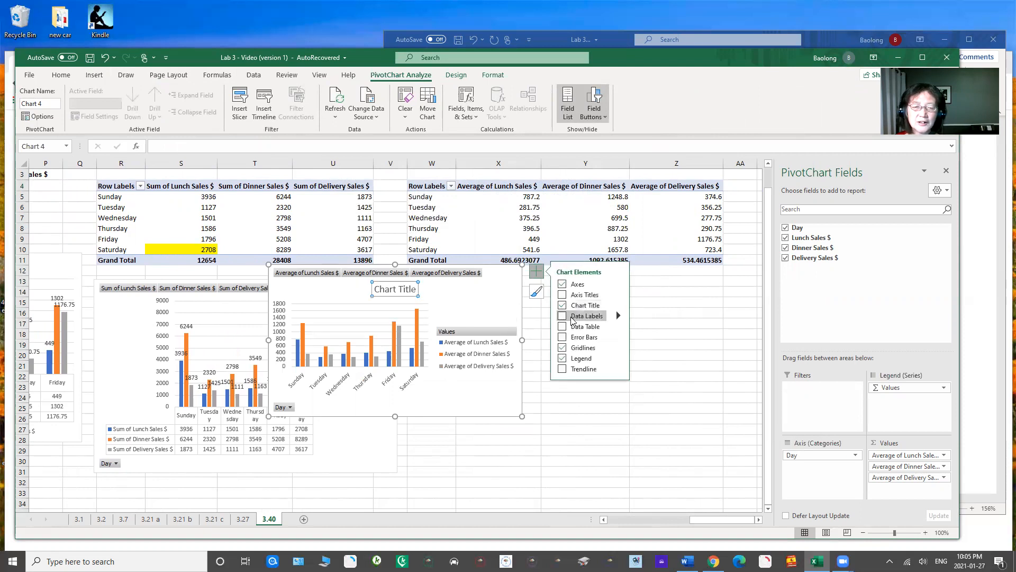
{"action": "left_click", "coordinate": [562, 316]}
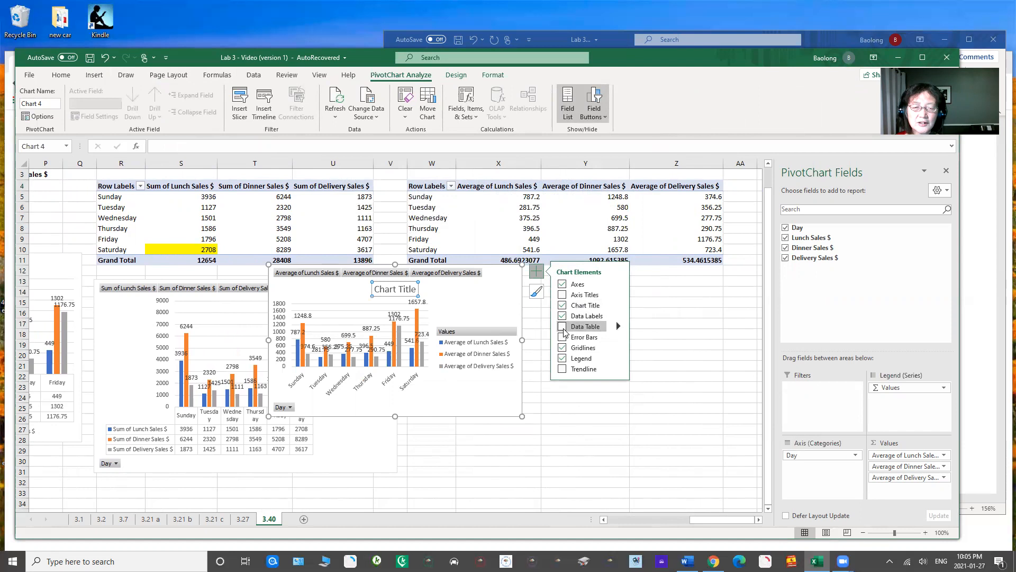
{"action": "left_click", "coordinate": [563, 326]}
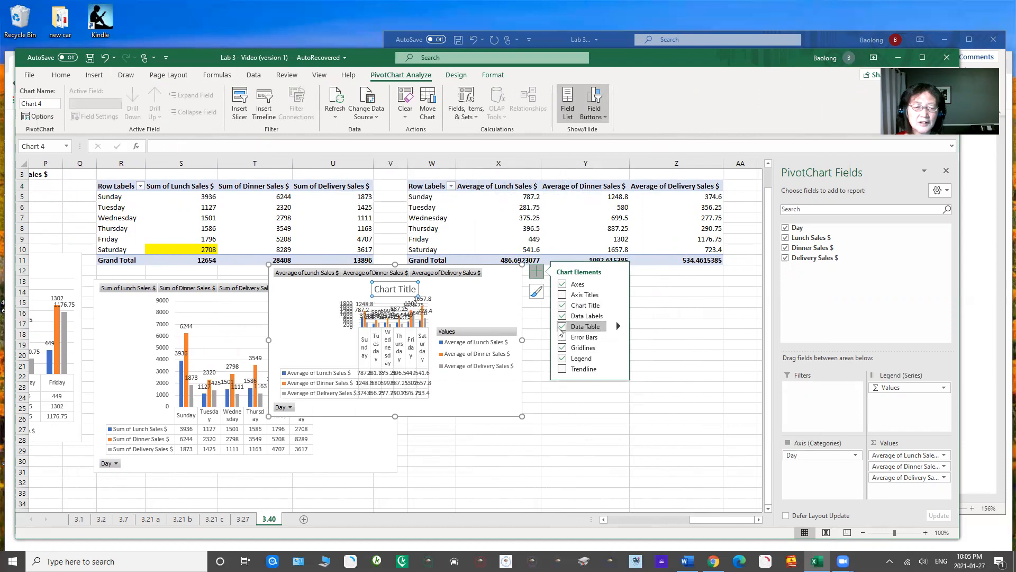
{"action": "left_click", "coordinate": [538, 347]}
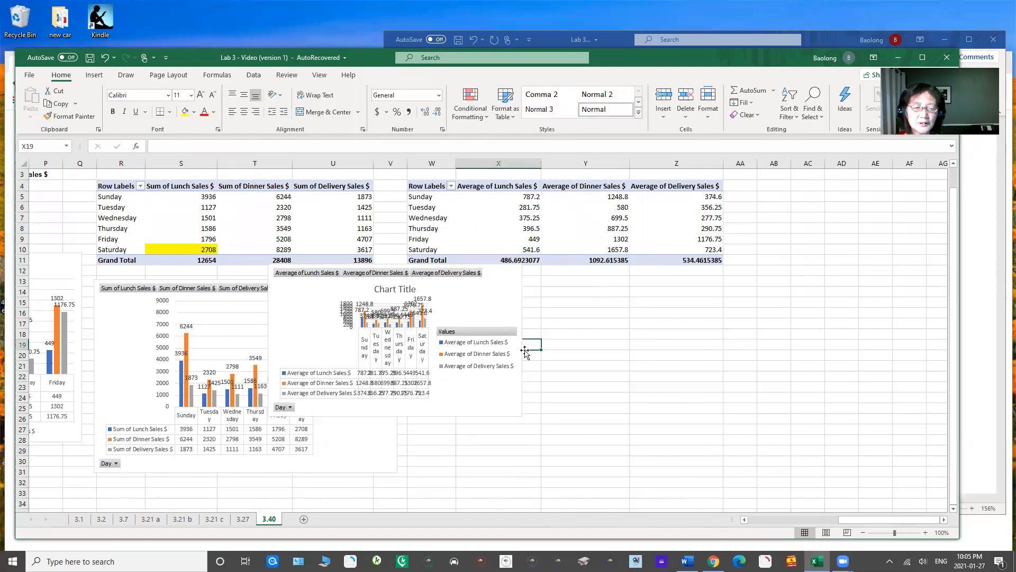
Step: Enlarge the averages PivotChart, place it directly below its PivotTable, and hide the field list
{"action": "left_click", "coordinate": [521, 347]}
{"action": "left_click_drag", "start_coordinate": [518, 414], "coordinate": [665, 491]}
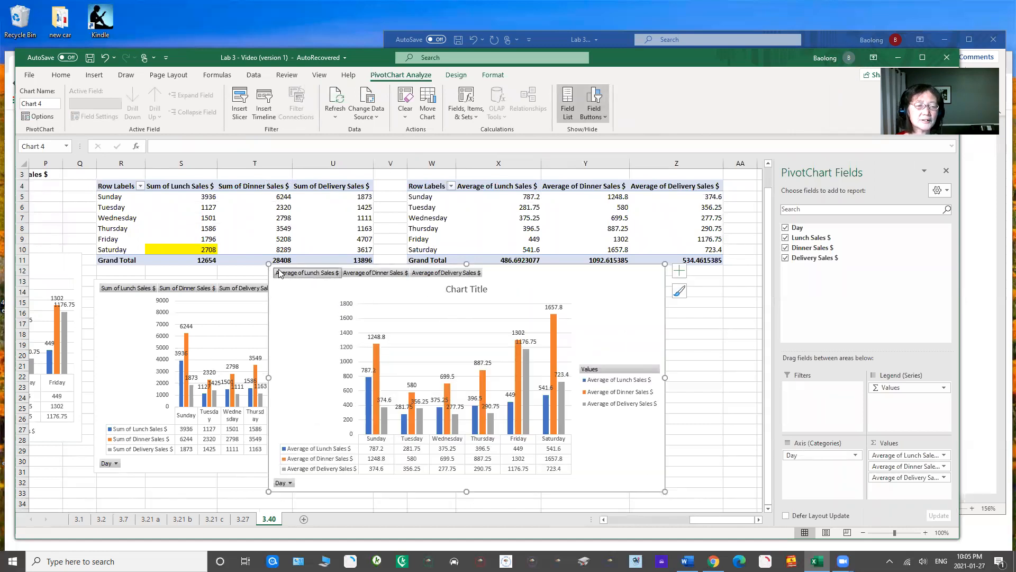
{"action": "left_click_drag", "start_coordinate": [295, 273], "coordinate": [432, 284]}
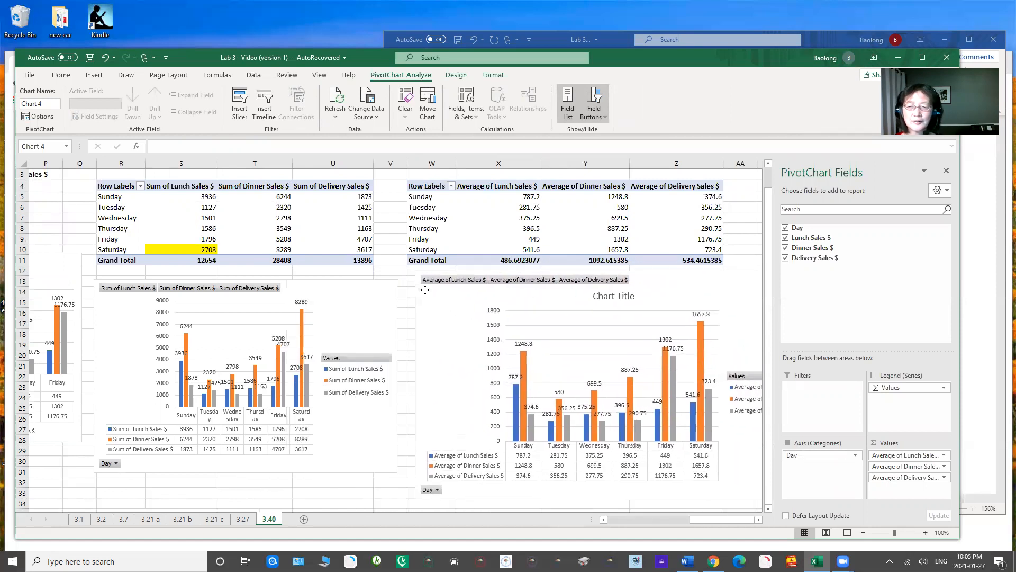
{"action": "left_click", "coordinate": [947, 172]}
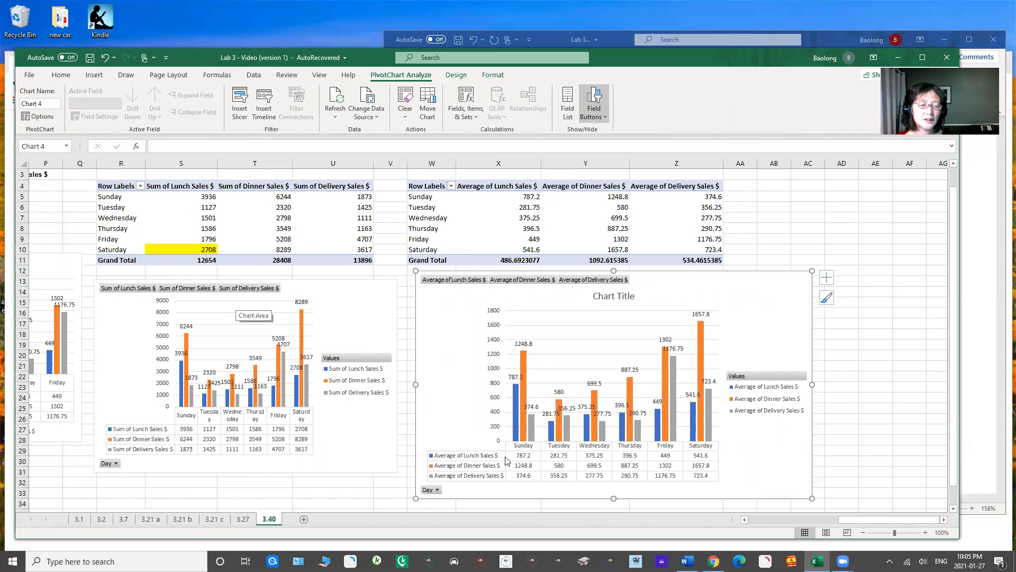
Step: Select the PivotChart that shows the sums of sales by day
{"action": "left_click", "coordinate": [369, 440]}
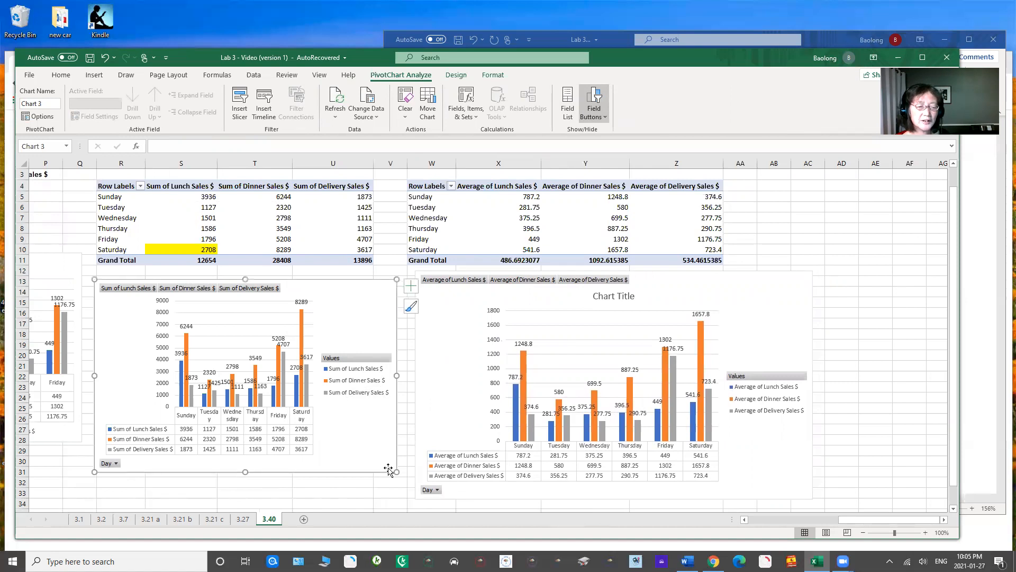